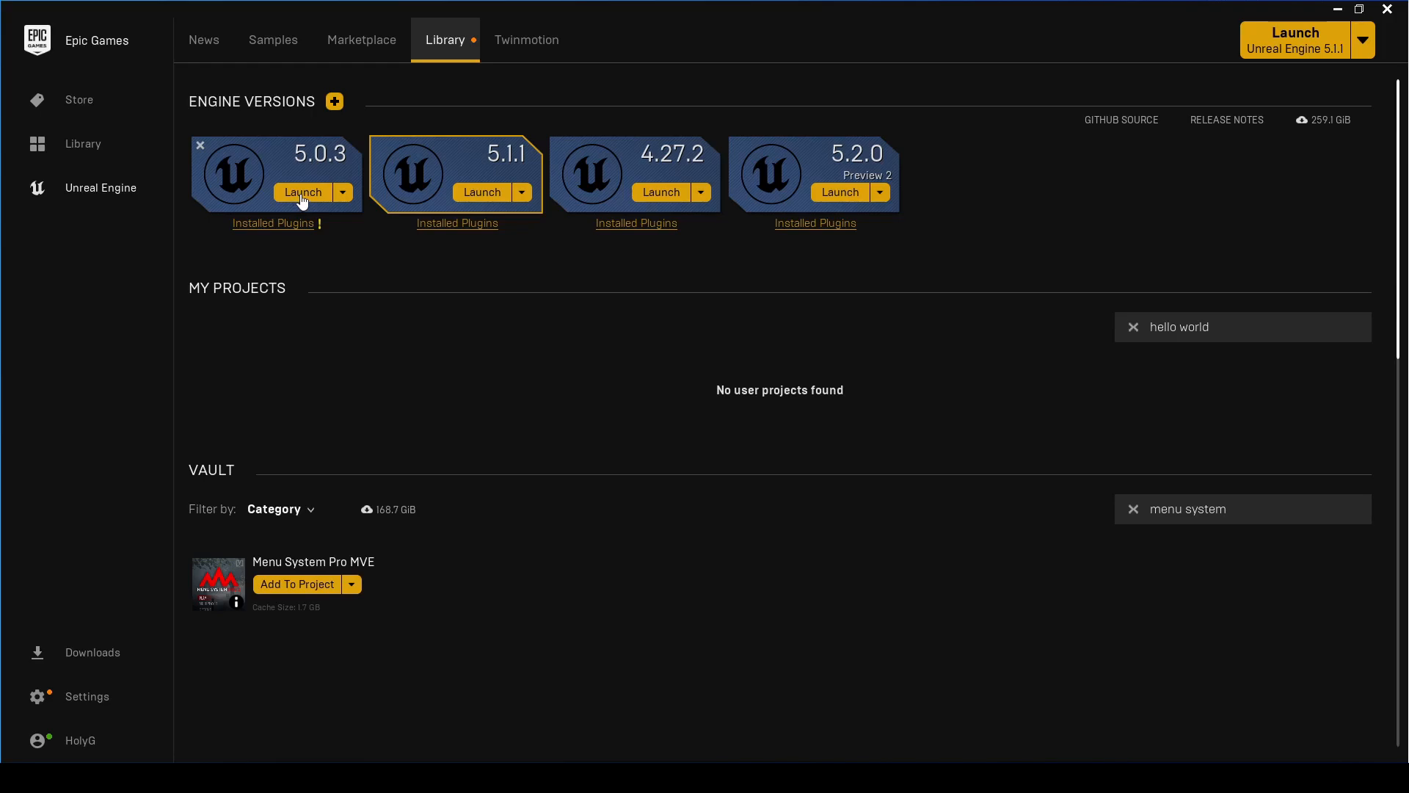
- Create a Blank Games project named VideoExample1 in Unreal Engine 5.0.3 and update its out-of-date project file
left_click(300, 195)
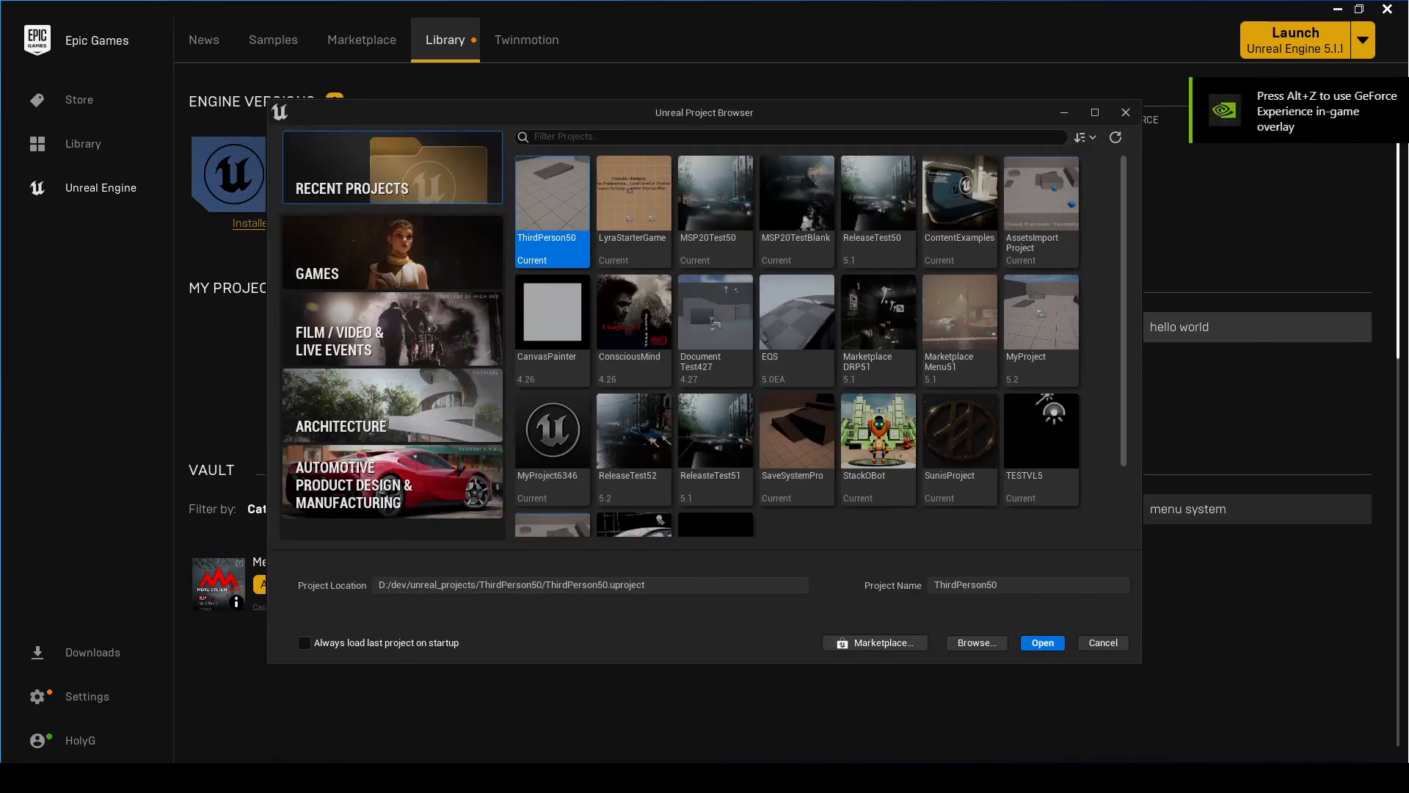
left_click(385, 273)
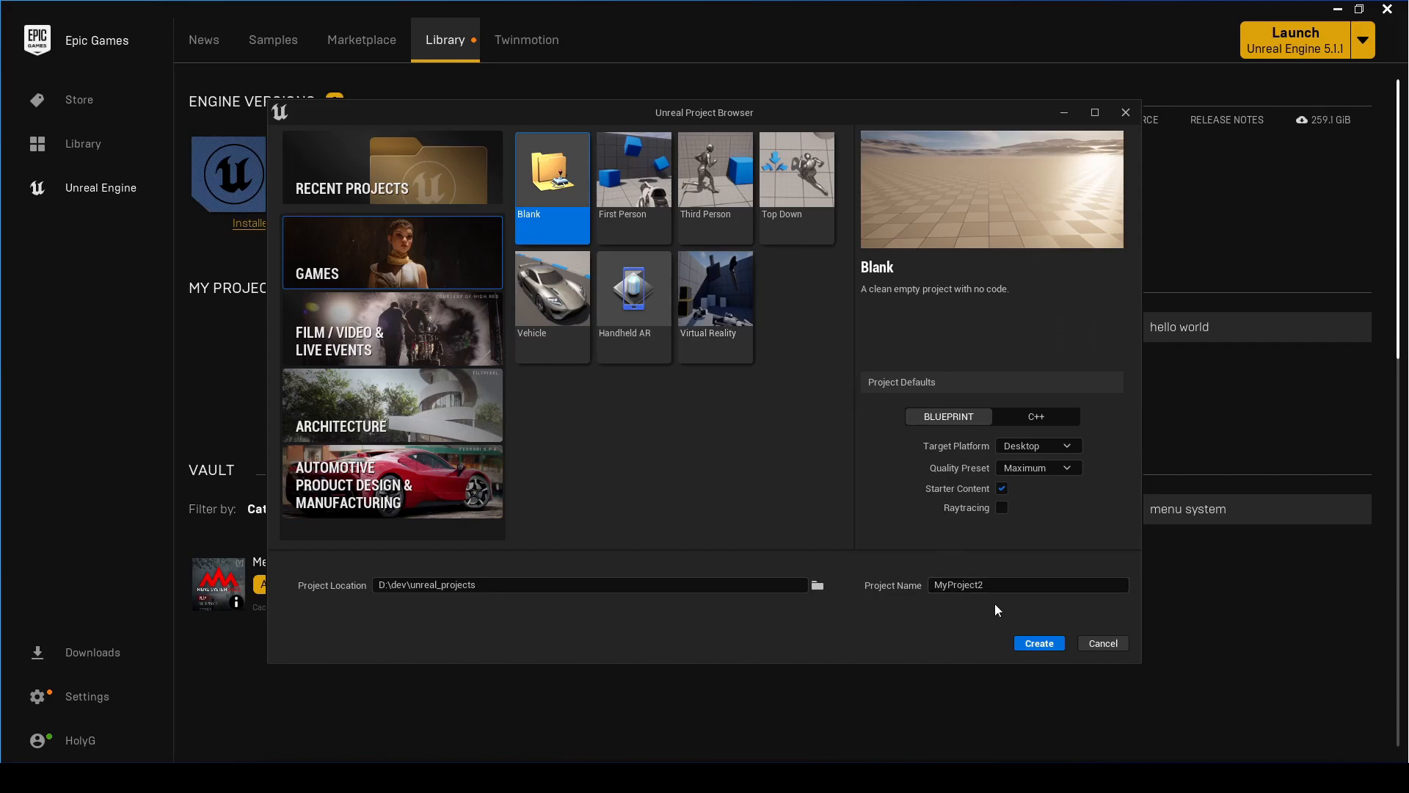
left_click_drag(985, 585, 901, 570)
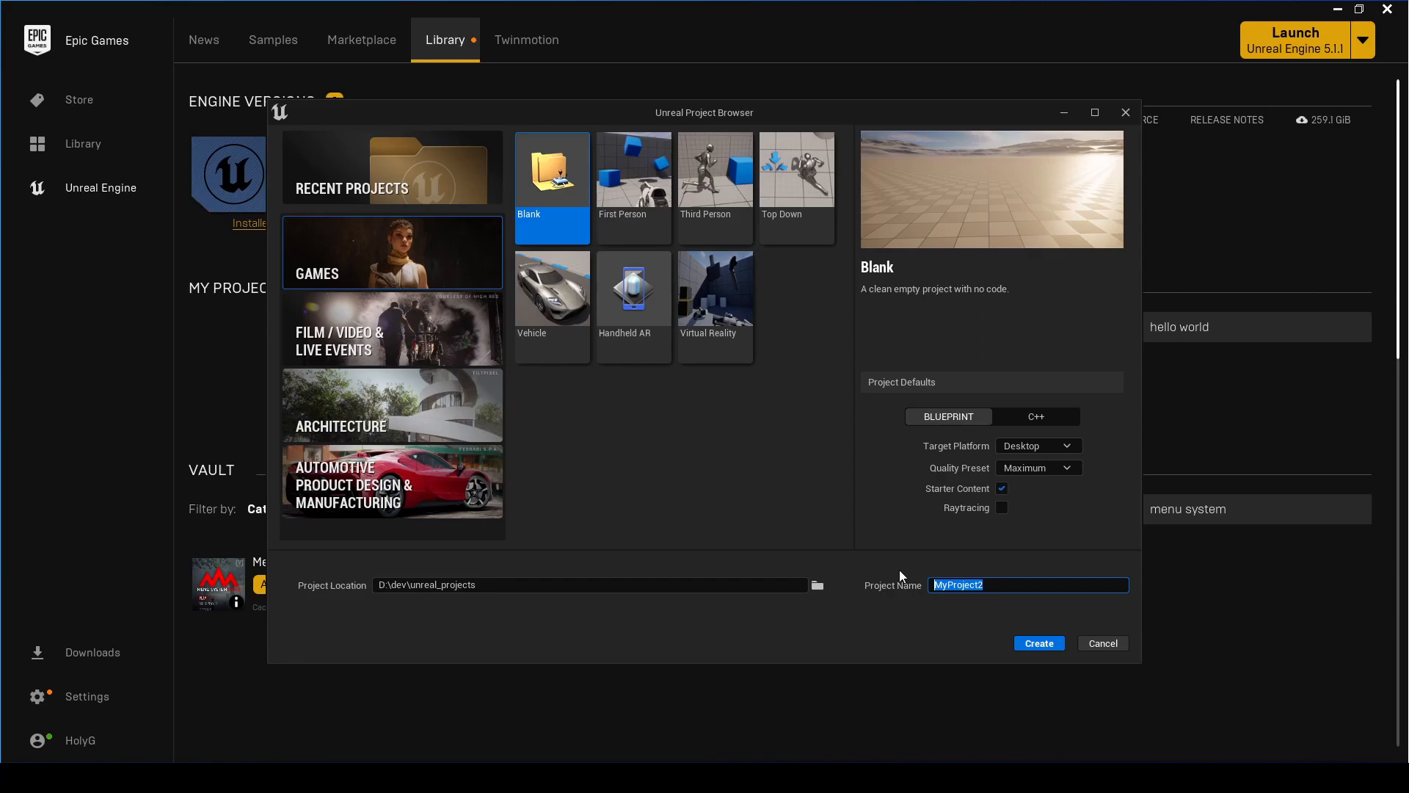
type("VideoExample1")
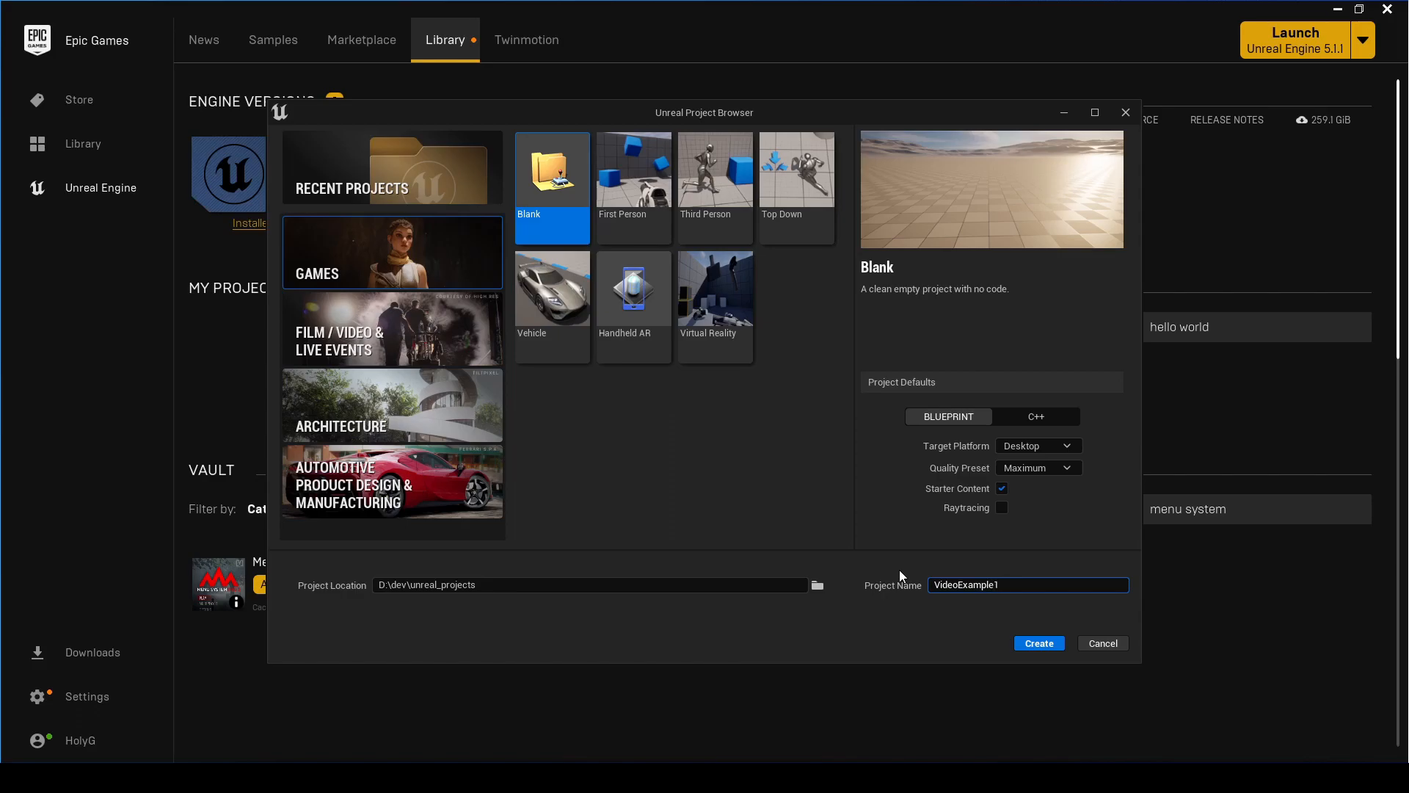
left_click(1028, 645)
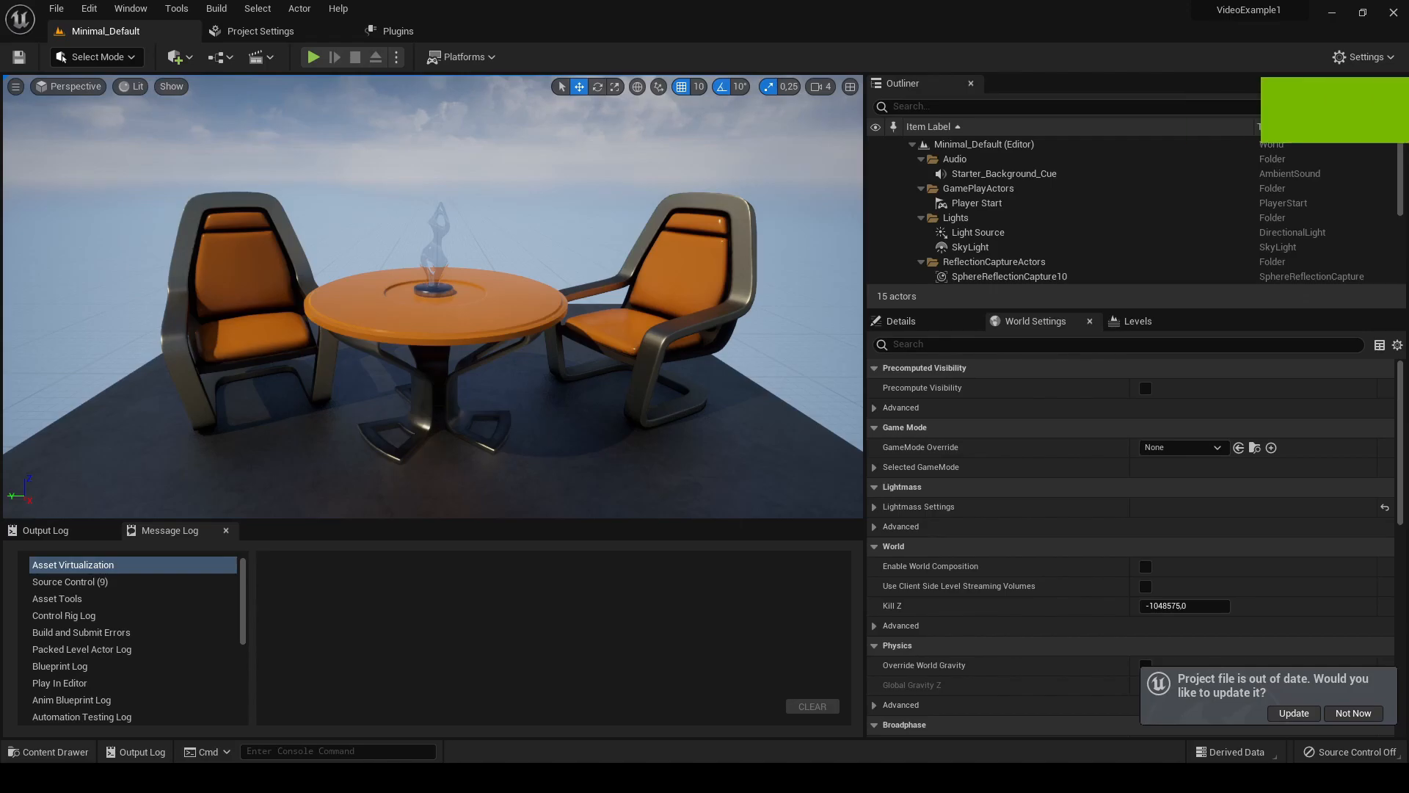
left_click(1292, 714)
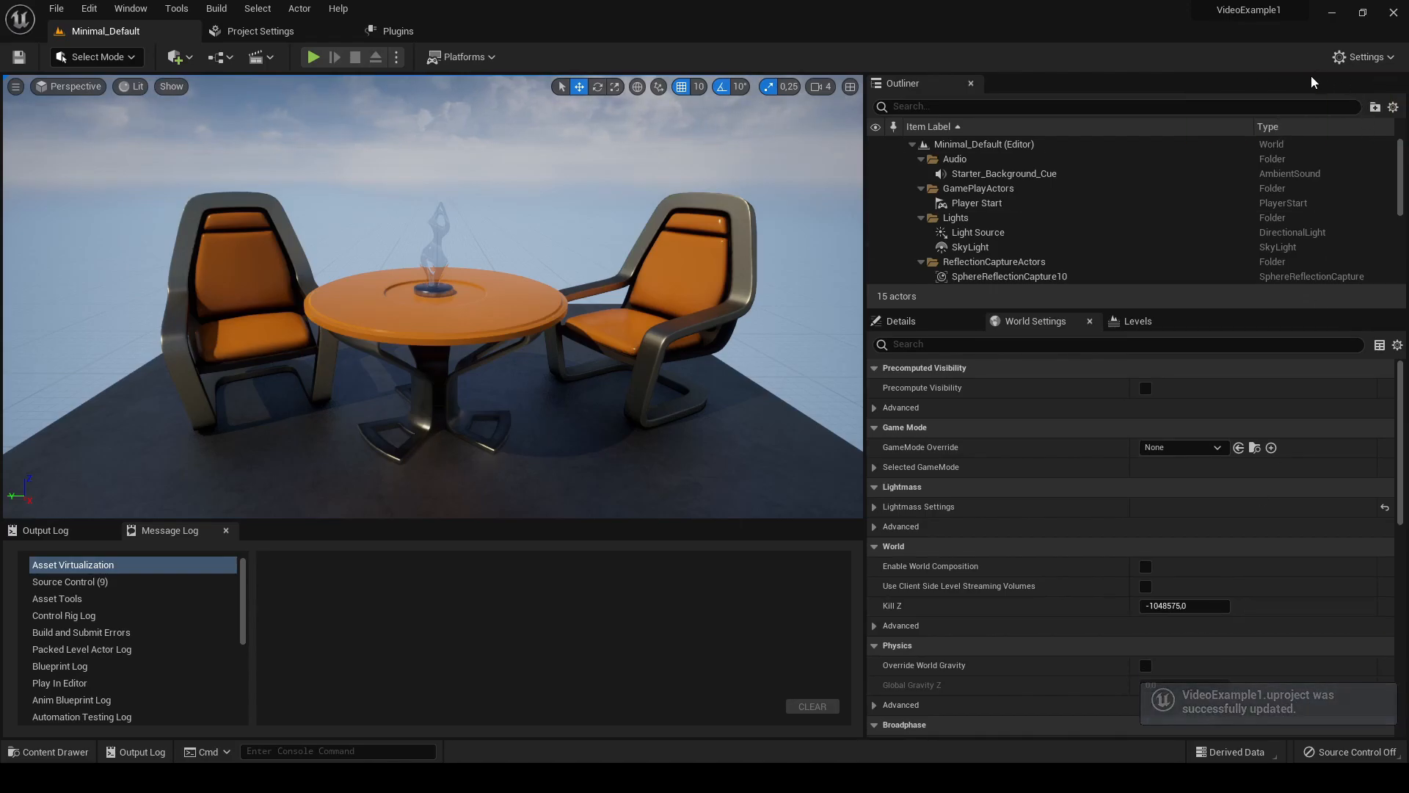
- Find the Json Blueprint Utilities plugin by searching for "json blueprint" and enable it despite its beta status
left_click(1340, 62)
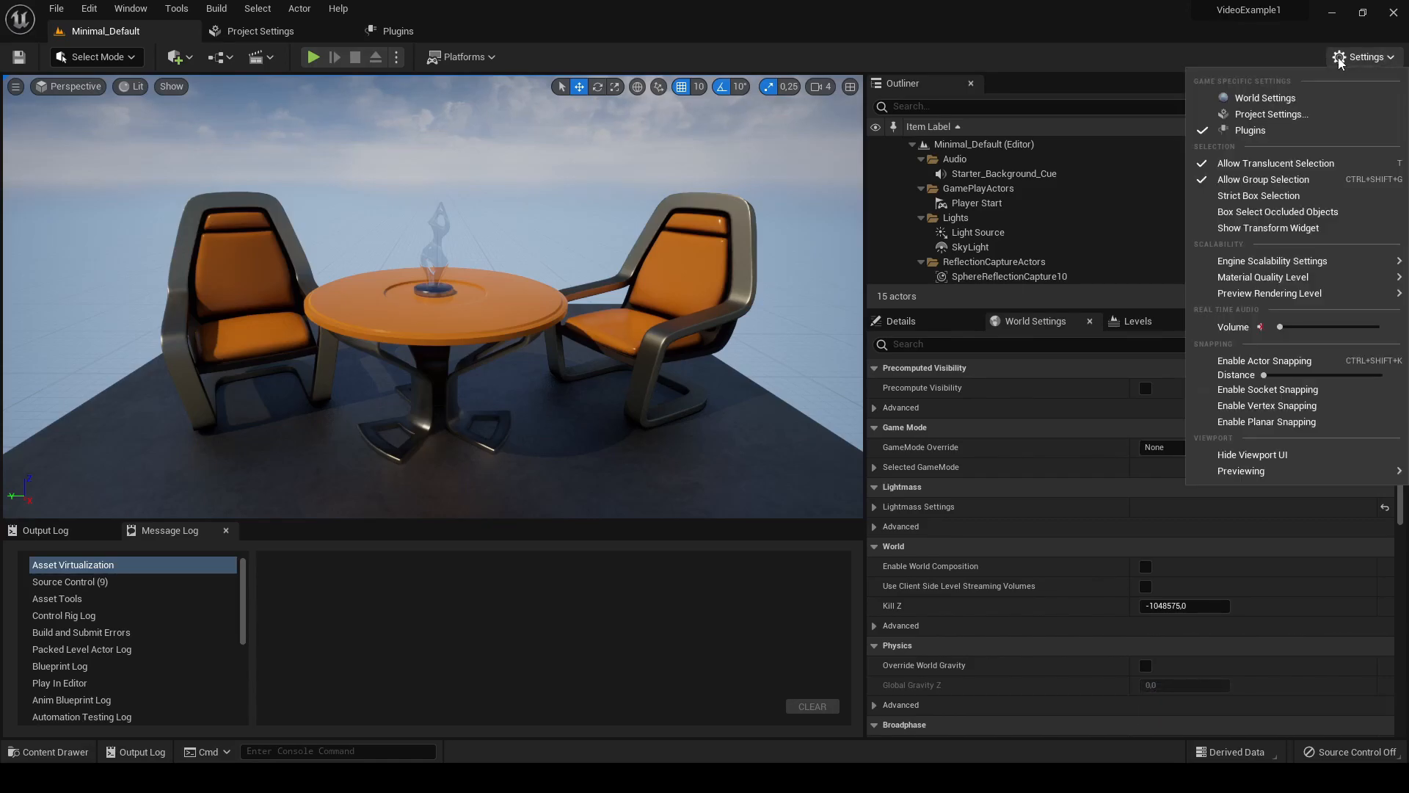
left_click(1291, 133)
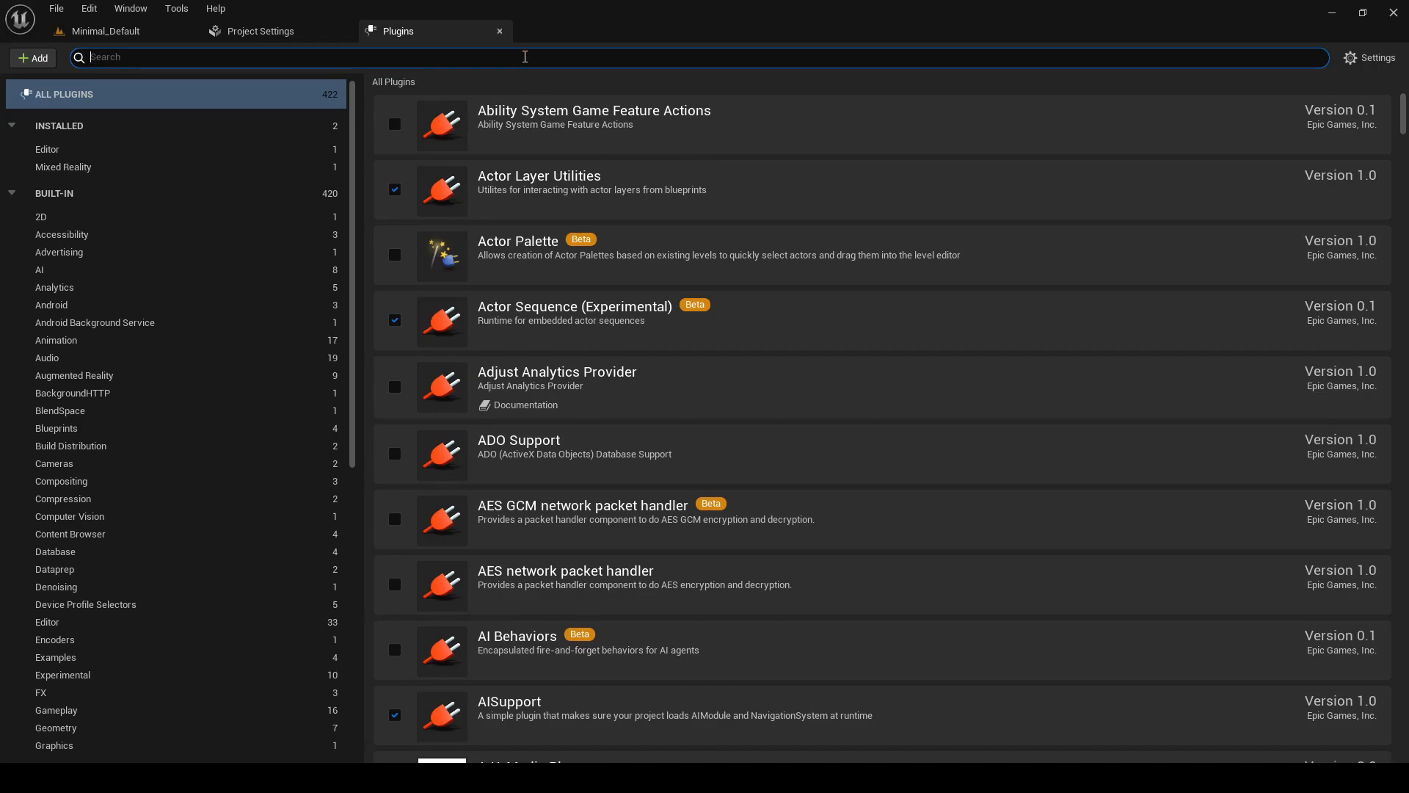
type("json blueprint")
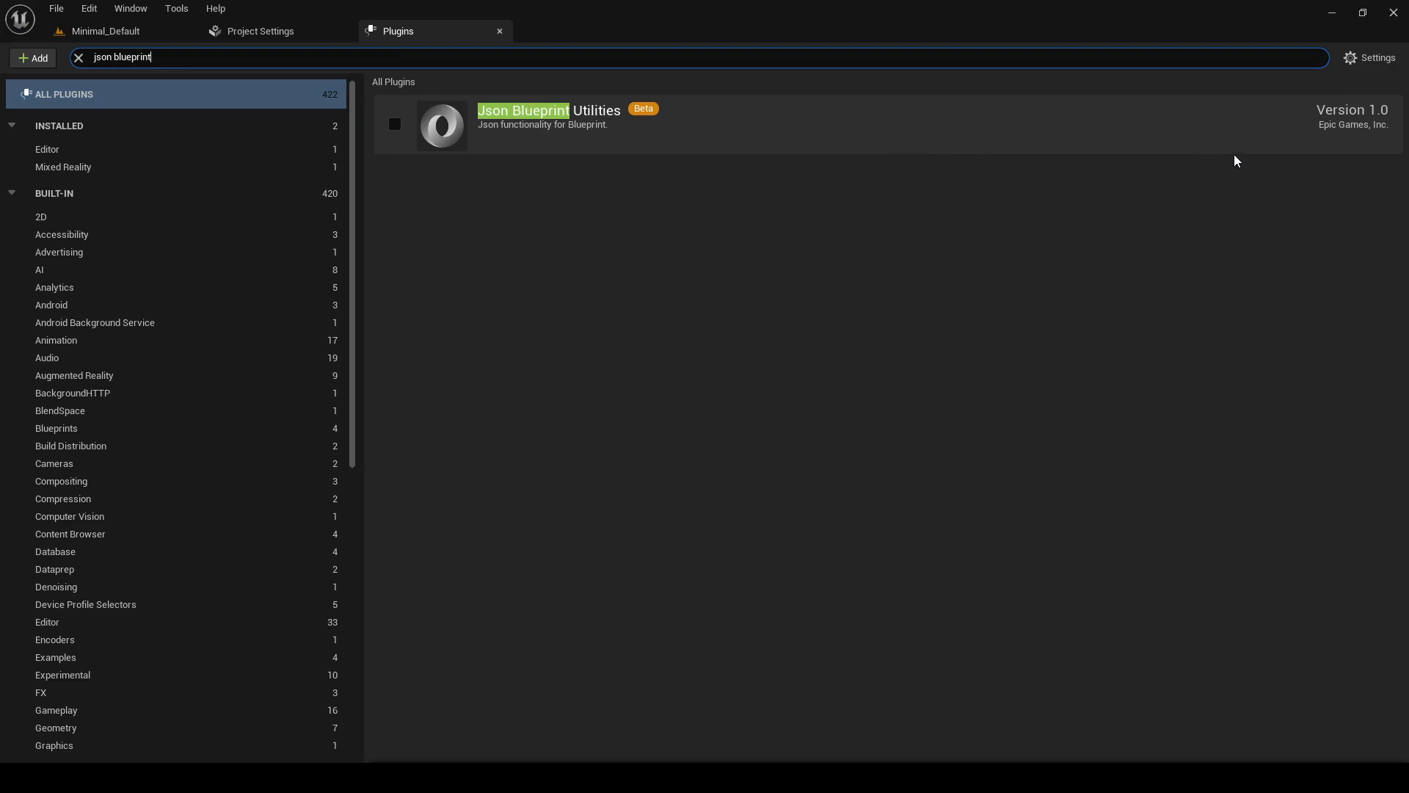
left_click(395, 124)
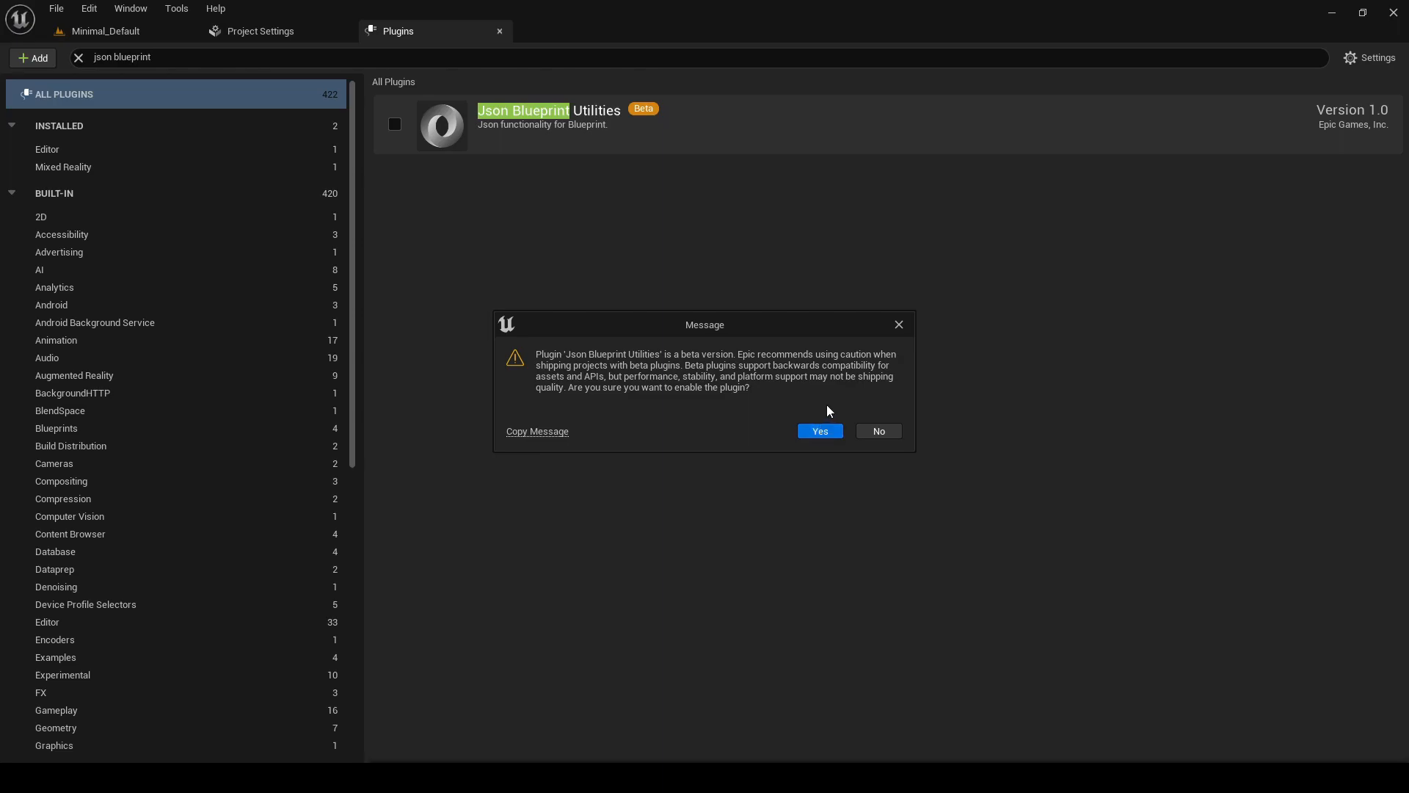
left_click(821, 432)
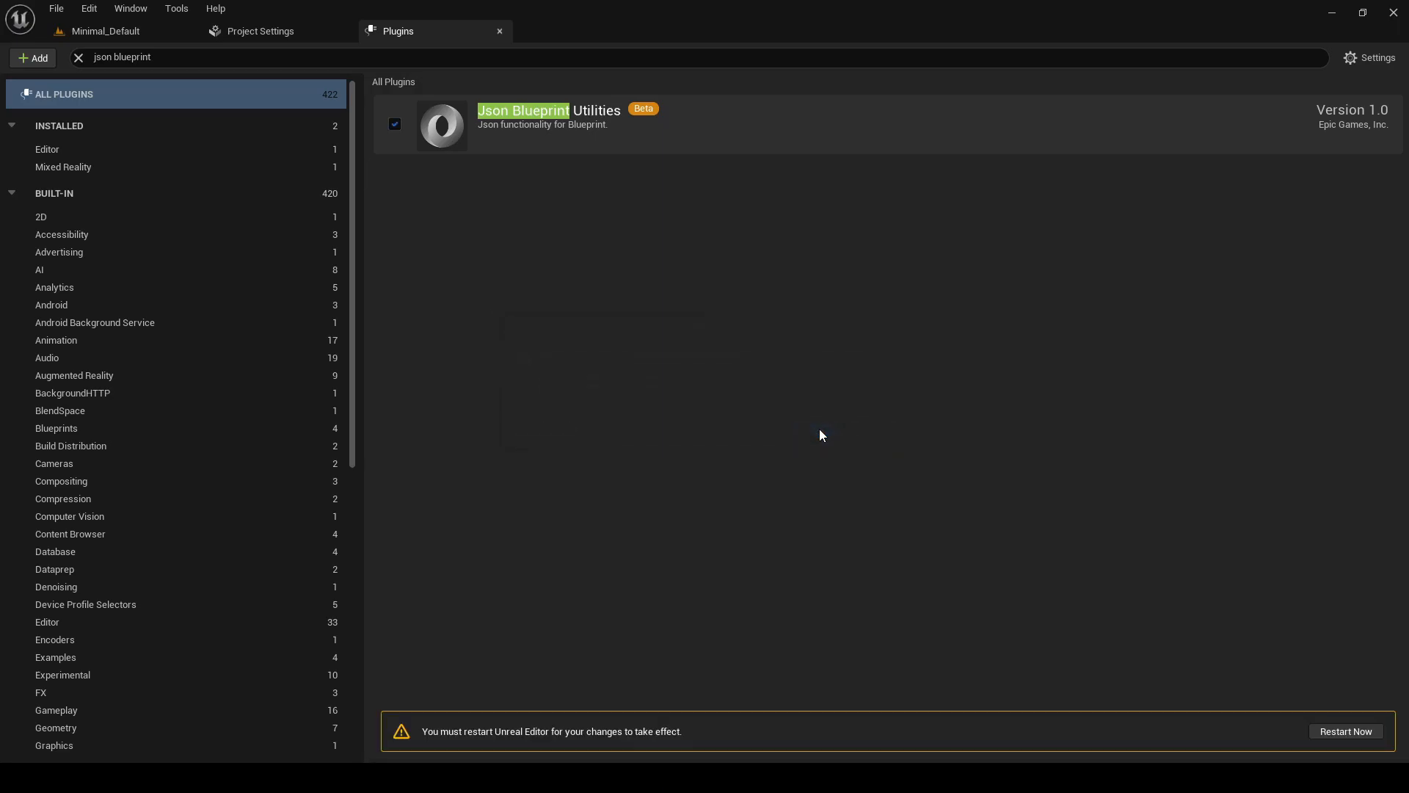
- Enable the Enhanced Input beta plugin and restart the editor to apply the plugin changes
left_click(86, 57)
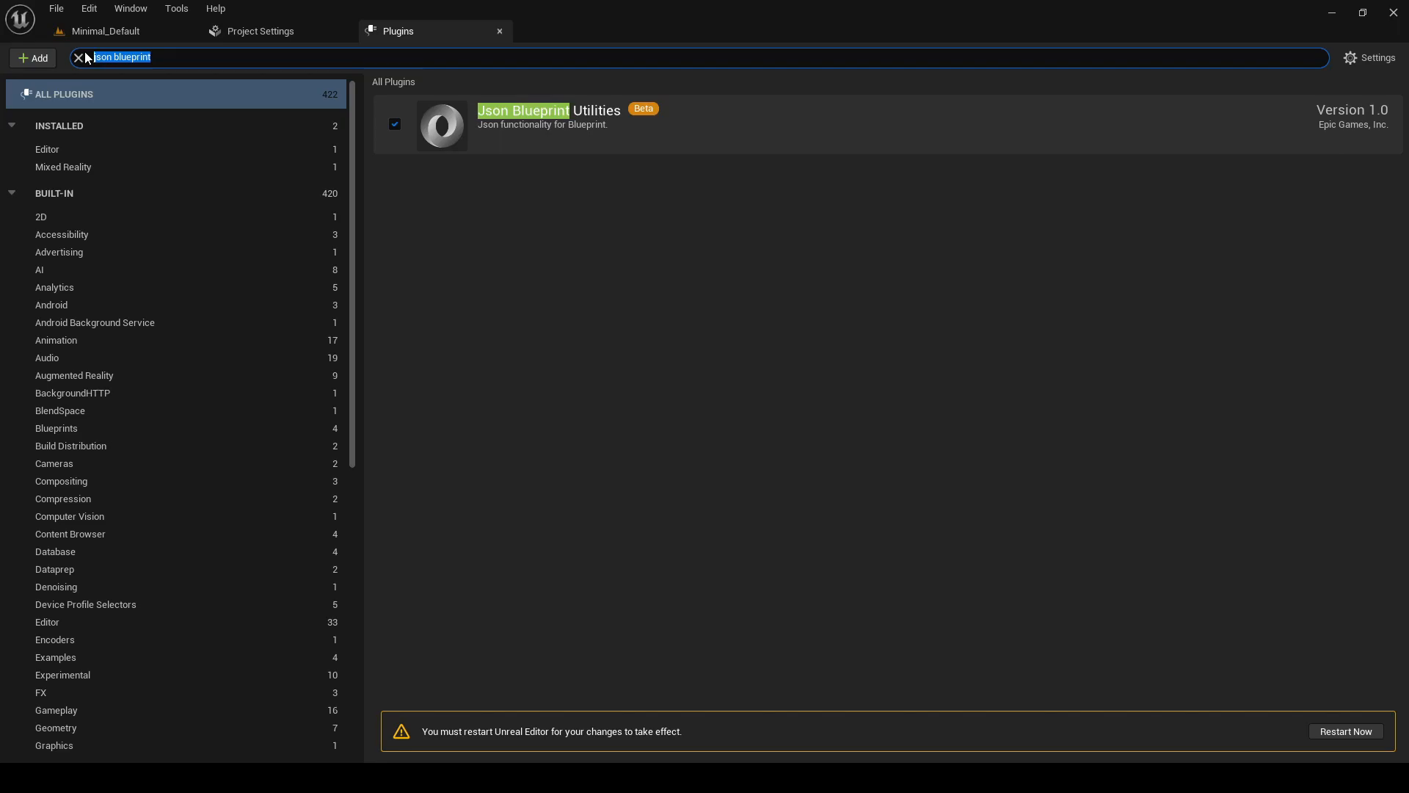
type("enhanced input")
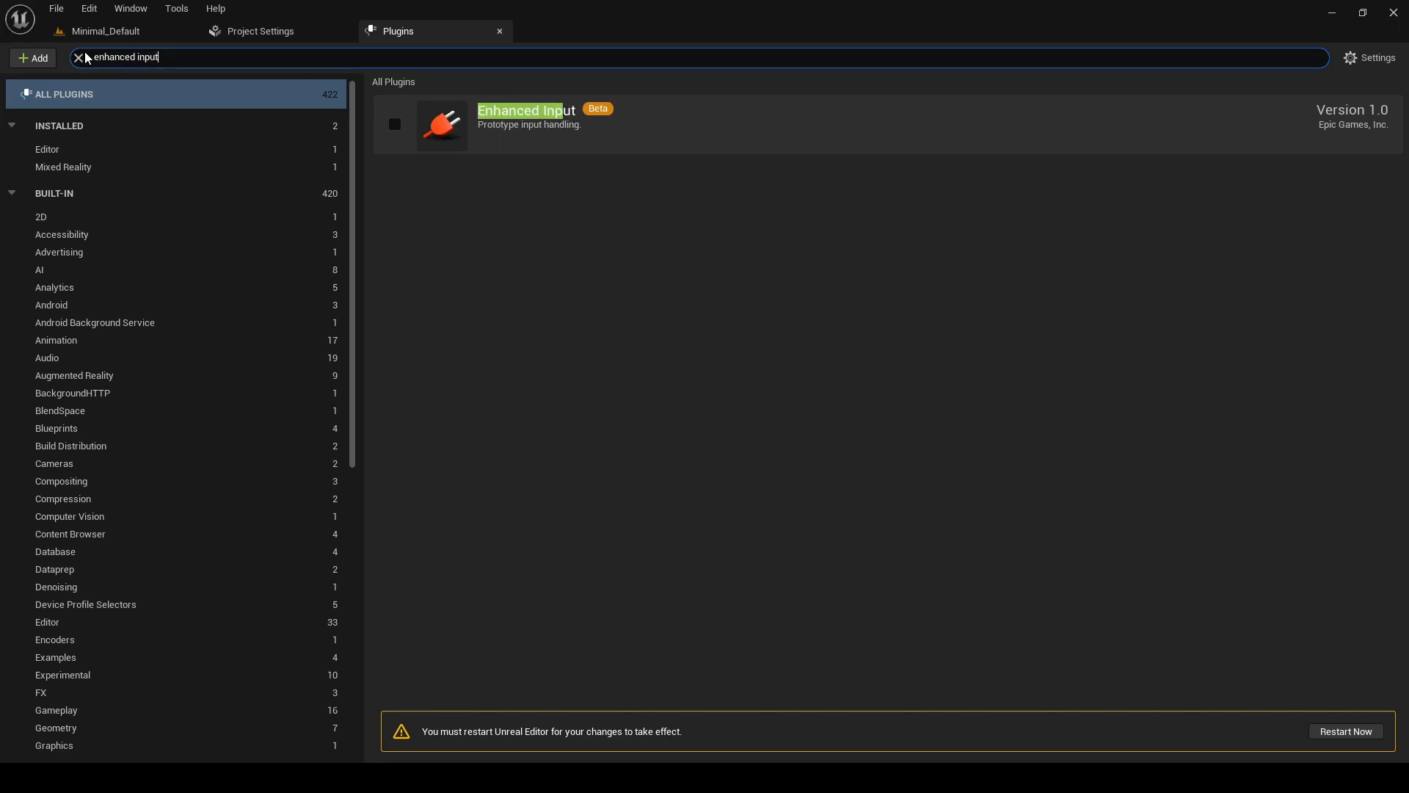
left_click(395, 125)
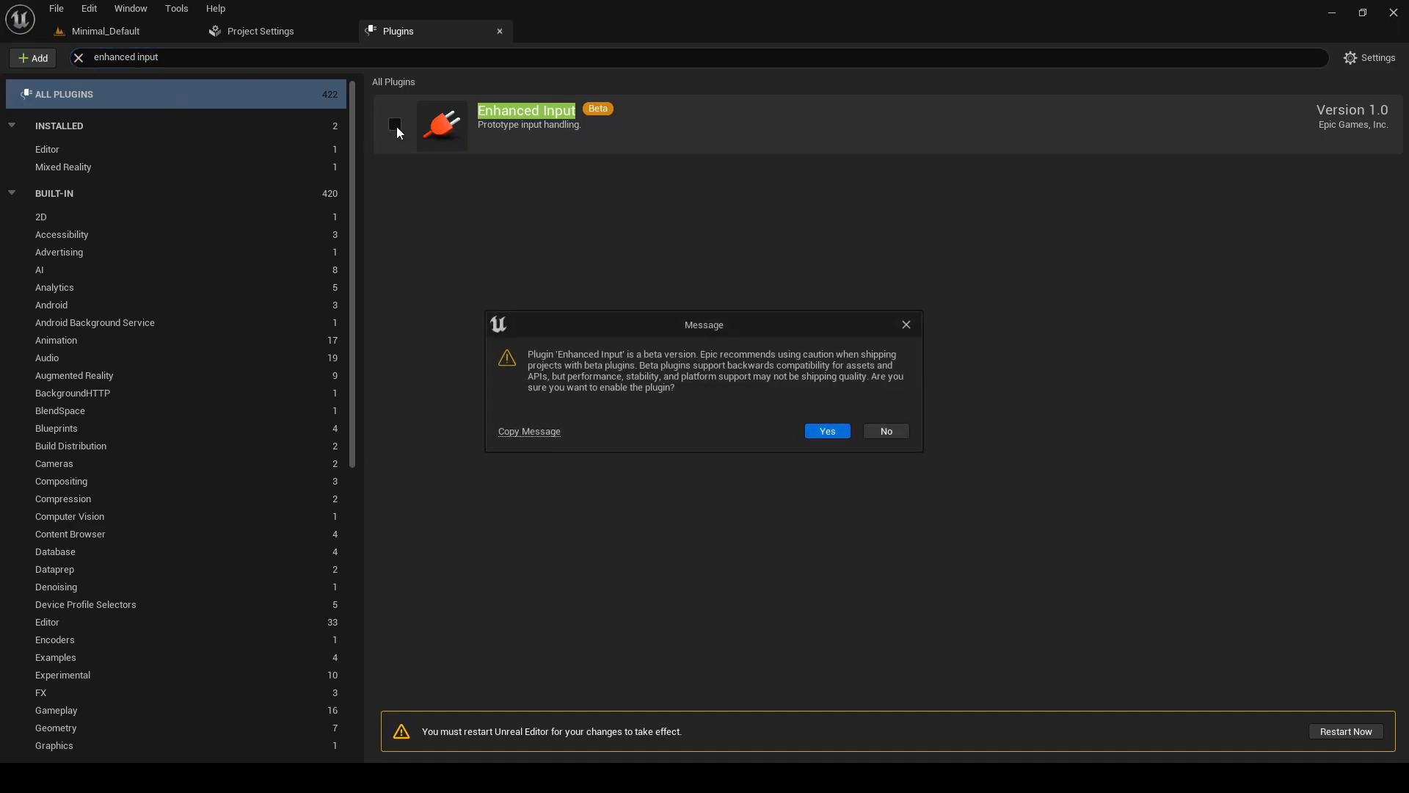
left_click(826, 431)
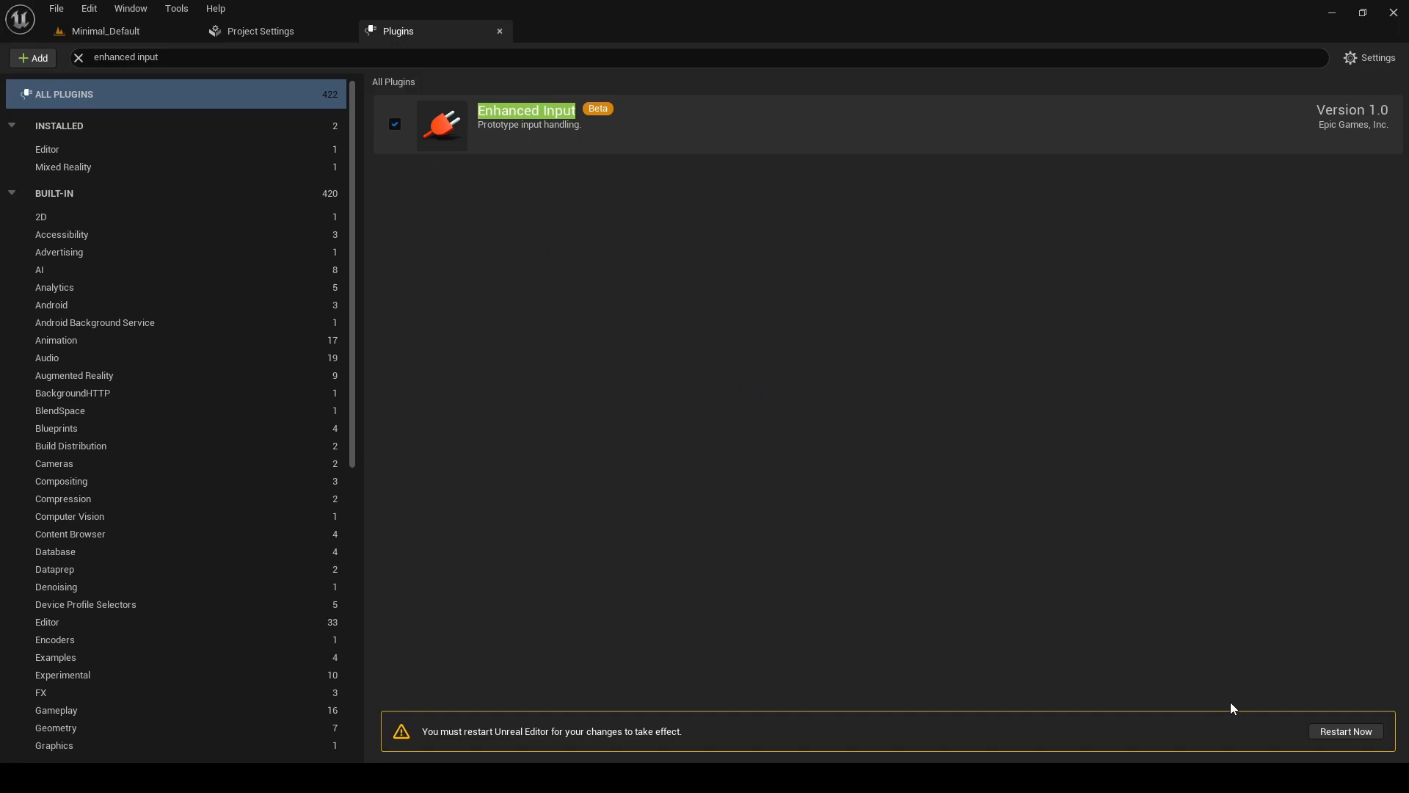
left_click(1337, 733)
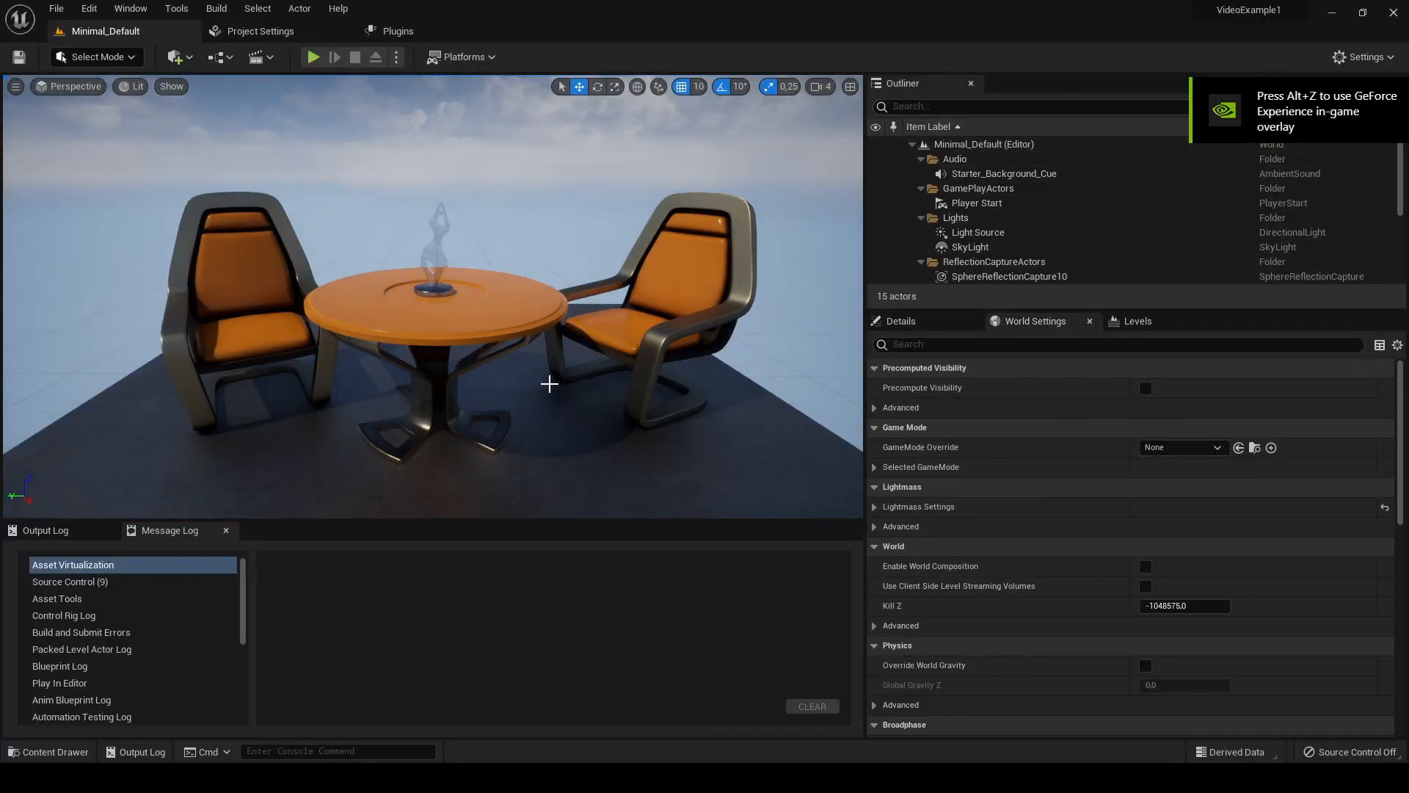
- Add Menu System Pro MVE to the VideoExample1 project from the Epic Games Launcher, and import the detected source content changes in the Unreal Editor
left_click(48, 752)
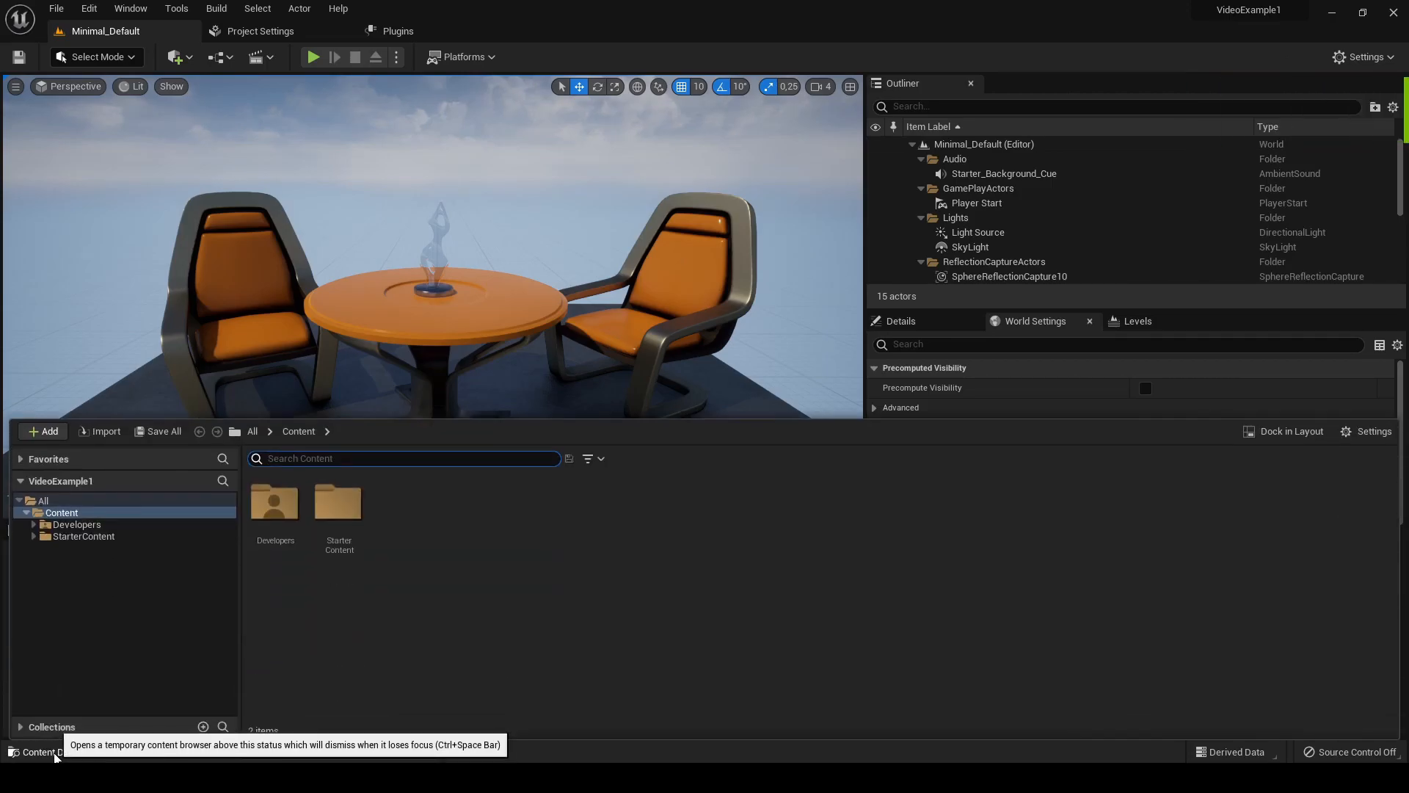
left_click(127, 585)
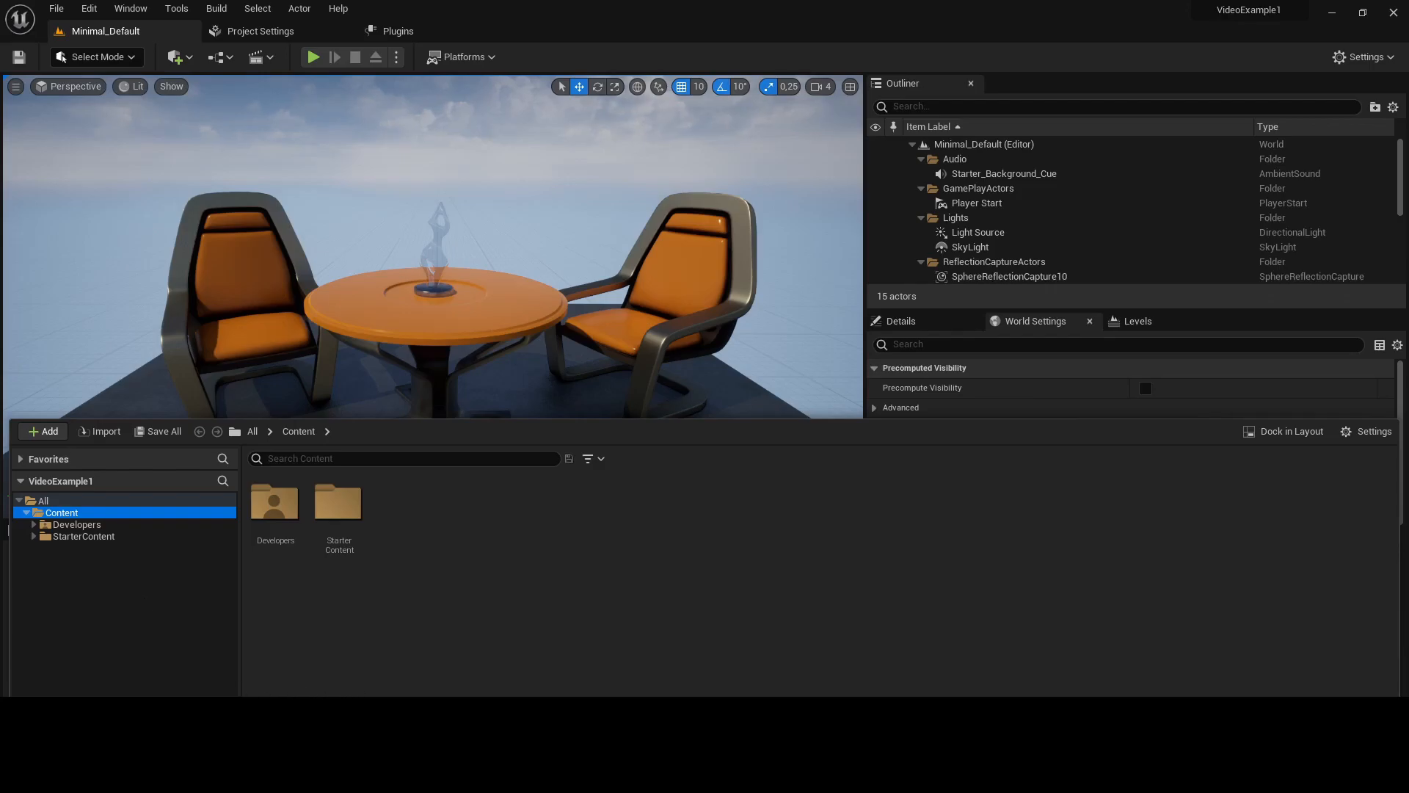
key("alt+Tab")
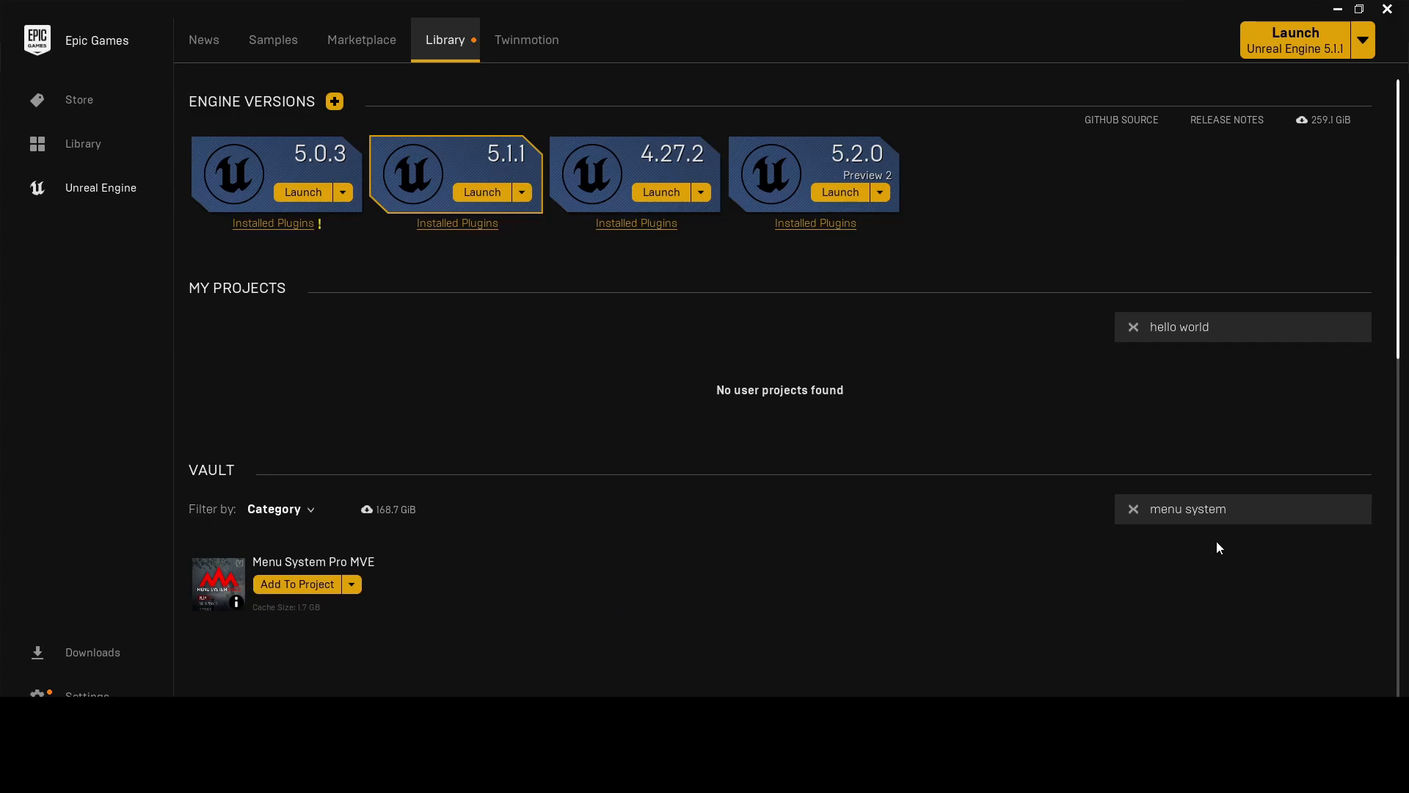
left_click_drag(1233, 508, 1151, 514)
left_click(1108, 565)
left_click(303, 584)
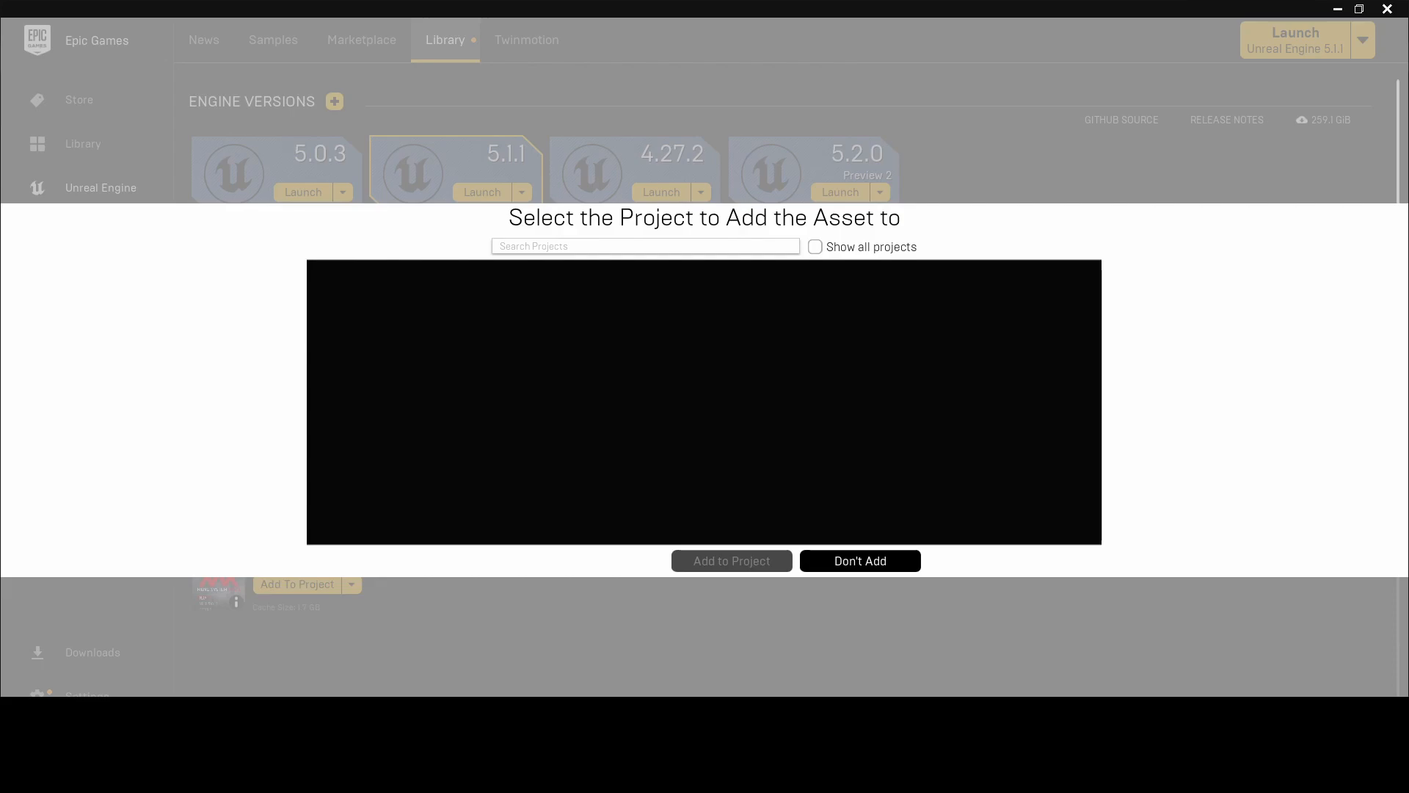
left_click(673, 248)
type("Vid")
left_click(566, 291)
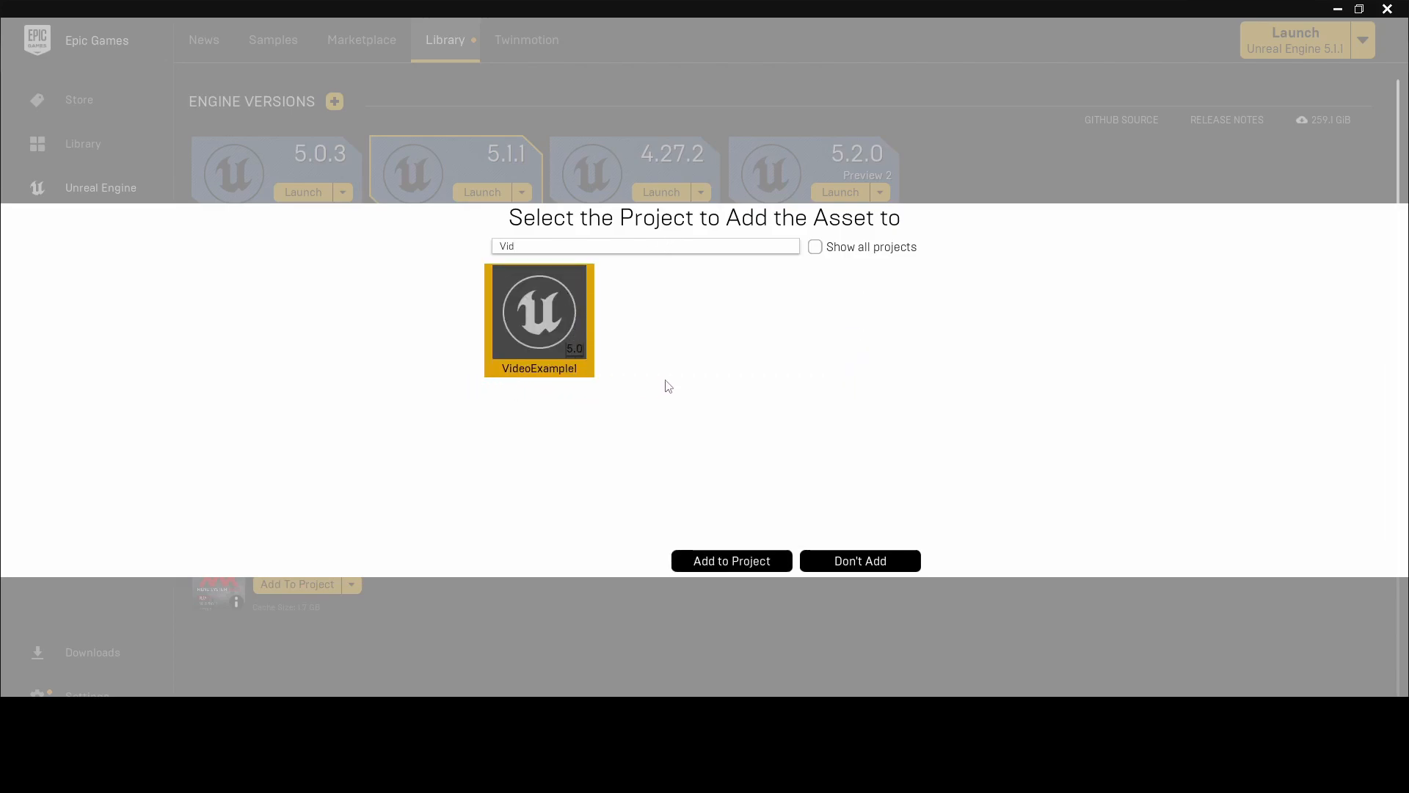
left_click(756, 563)
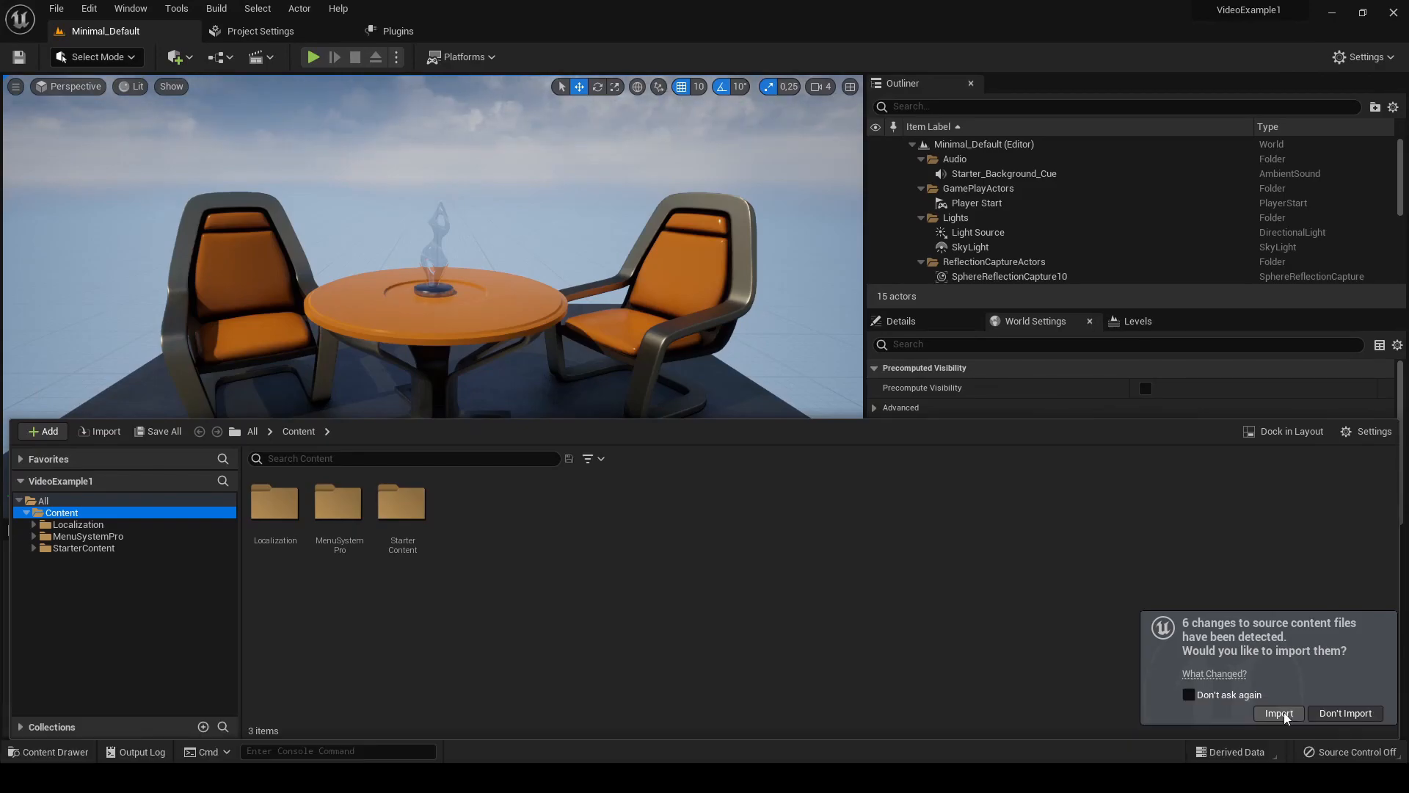
left_click(1283, 712)
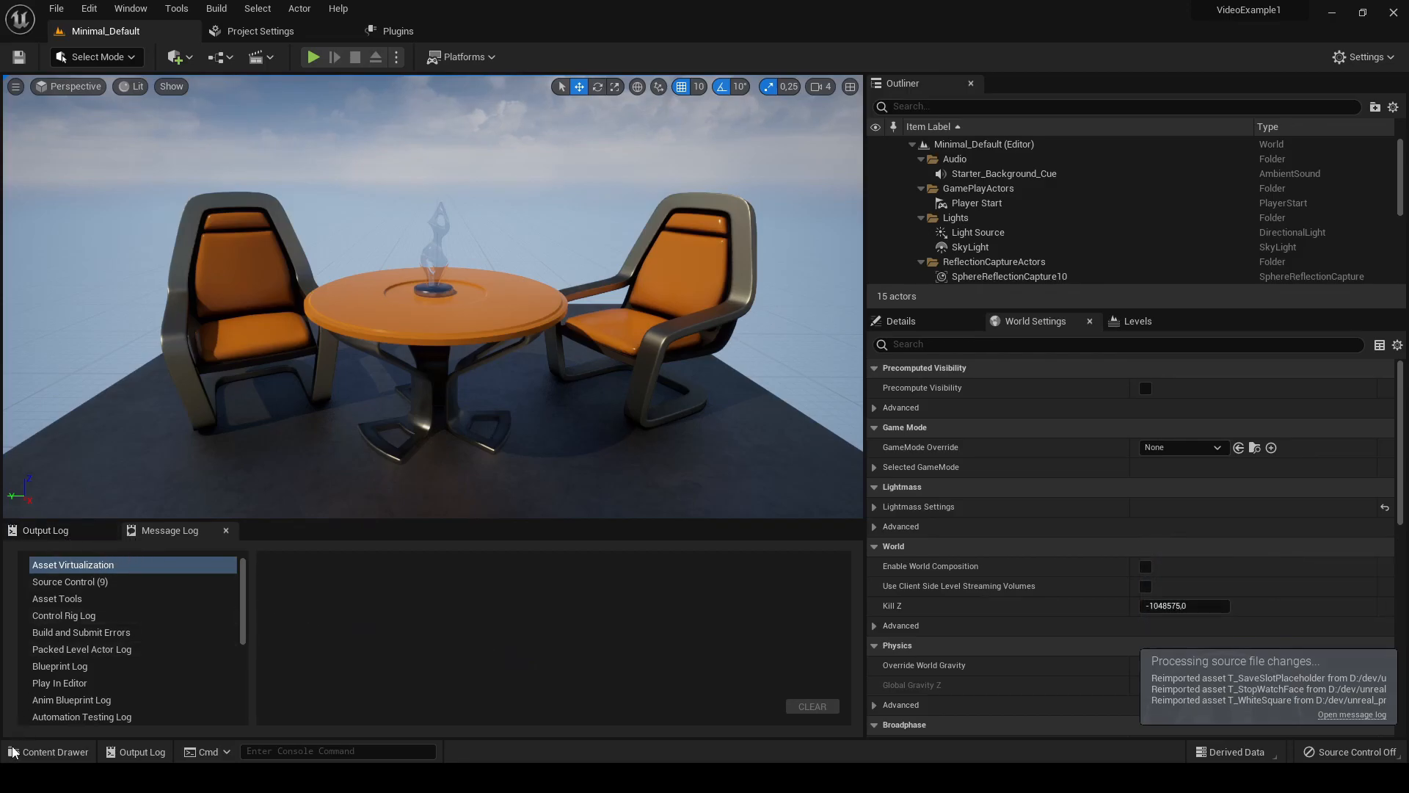
- Examine the Blueprints and ExampleContent folders inside the project's MenuSystemPro content folder
left_click(48, 752)
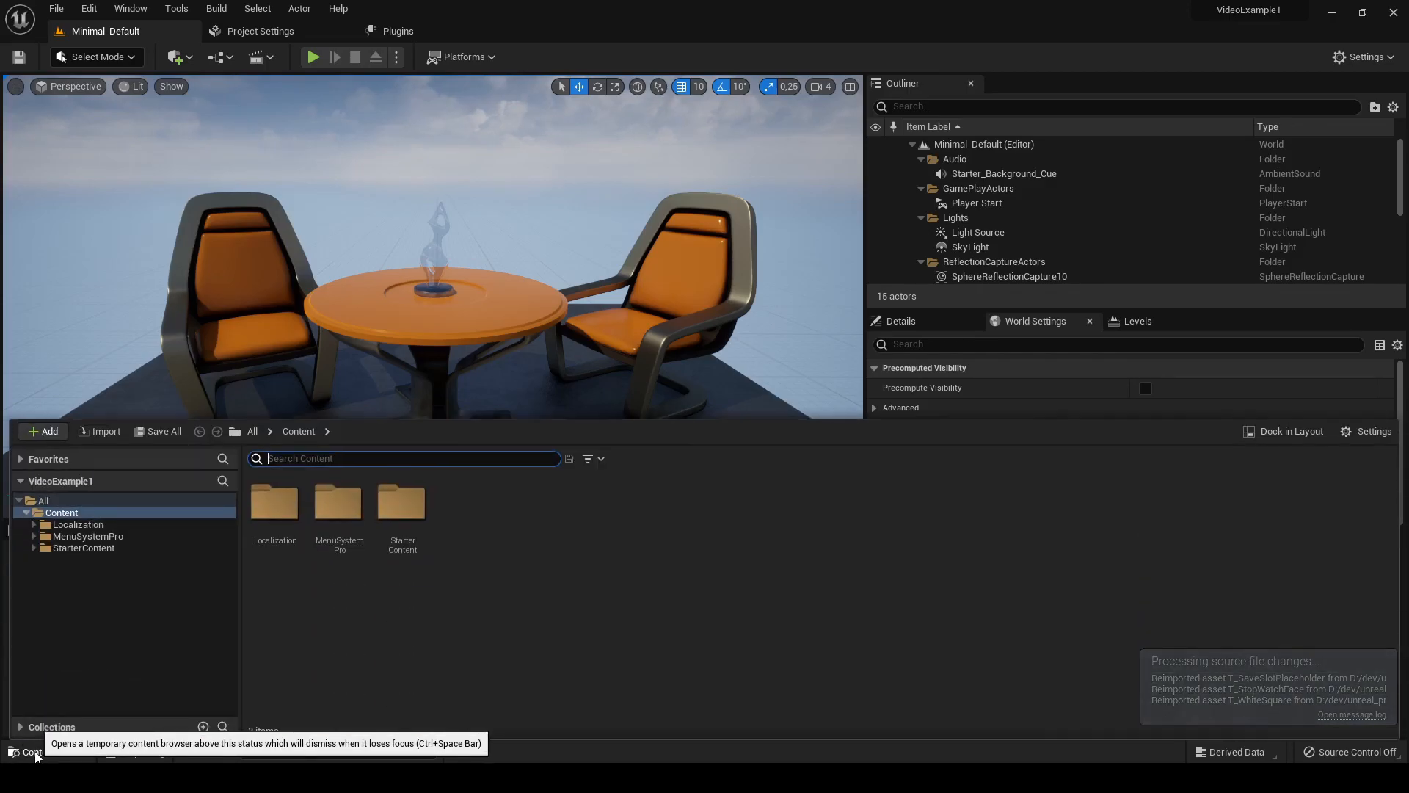
left_click(34, 536)
left_click(97, 536)
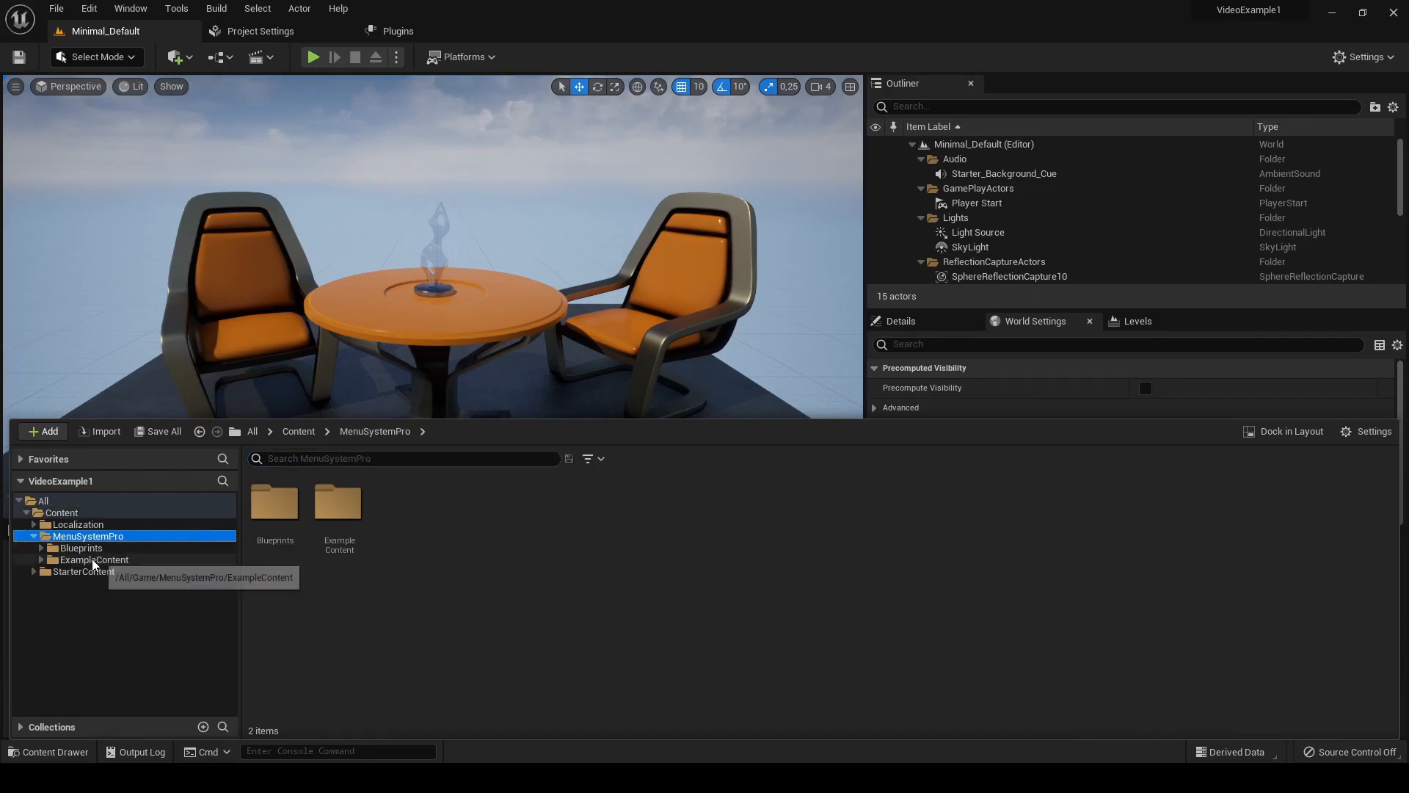
left_click(84, 549)
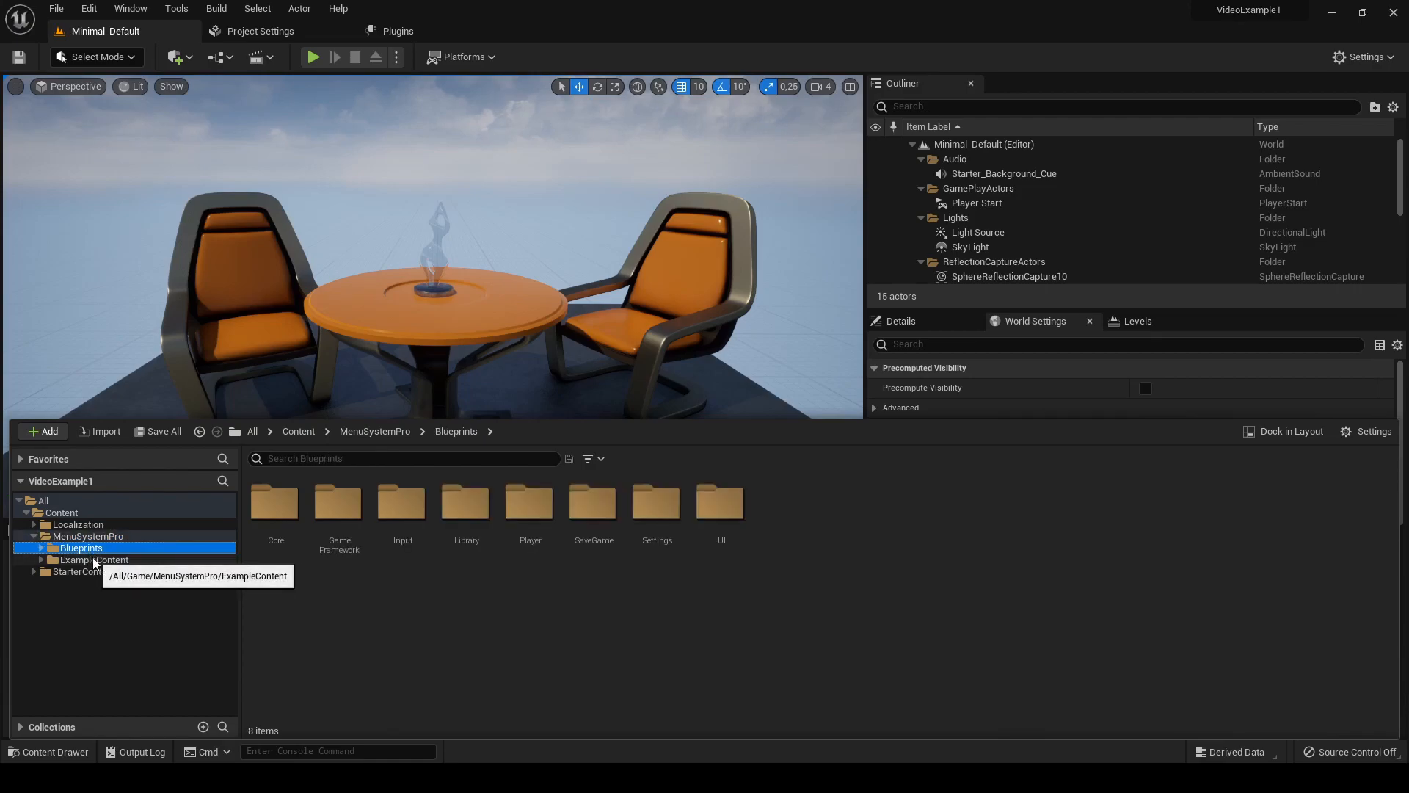
left_click(77, 560)
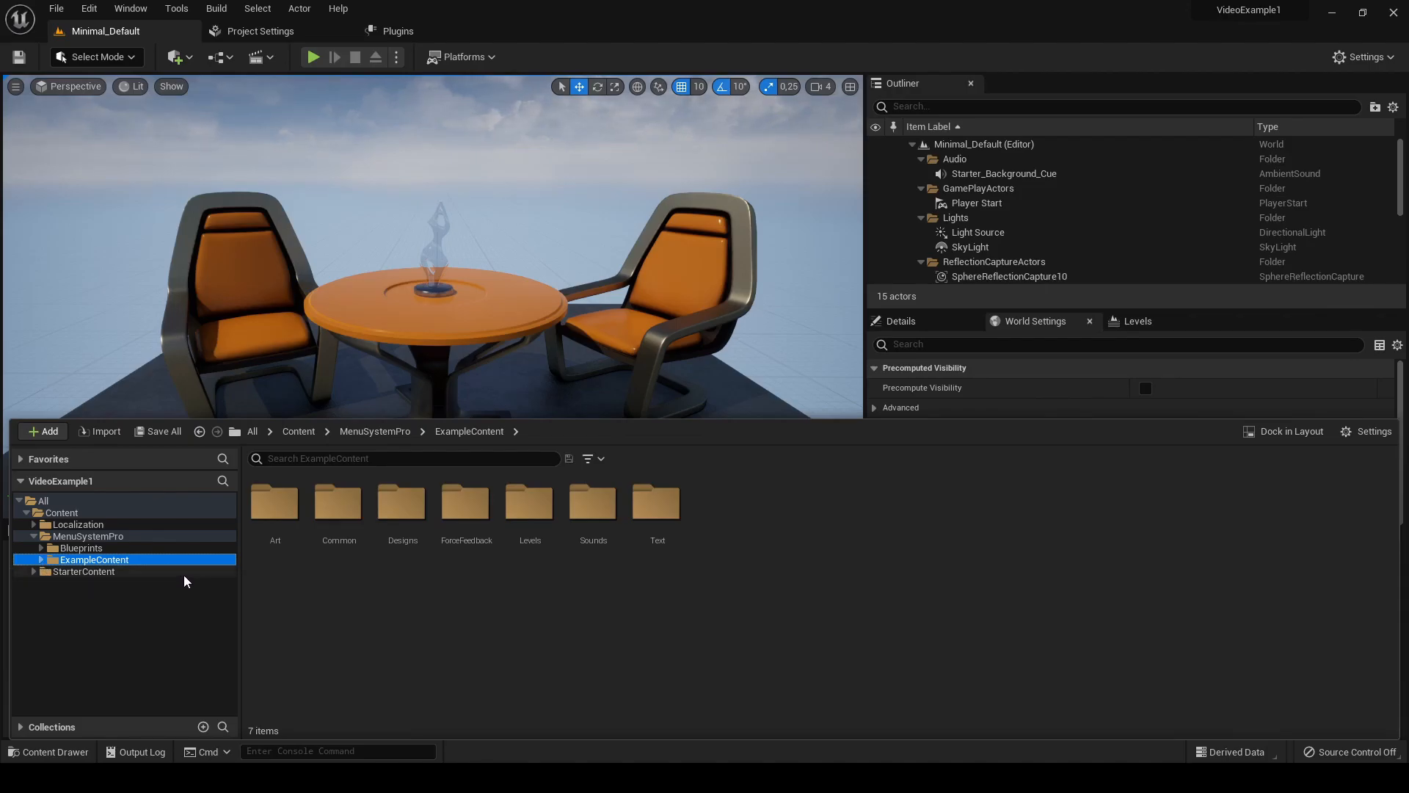
- Set the Game Instance Class to BP_MenuSystemGameInstance in the project's Maps & Modes settings
left_click(1348, 58)
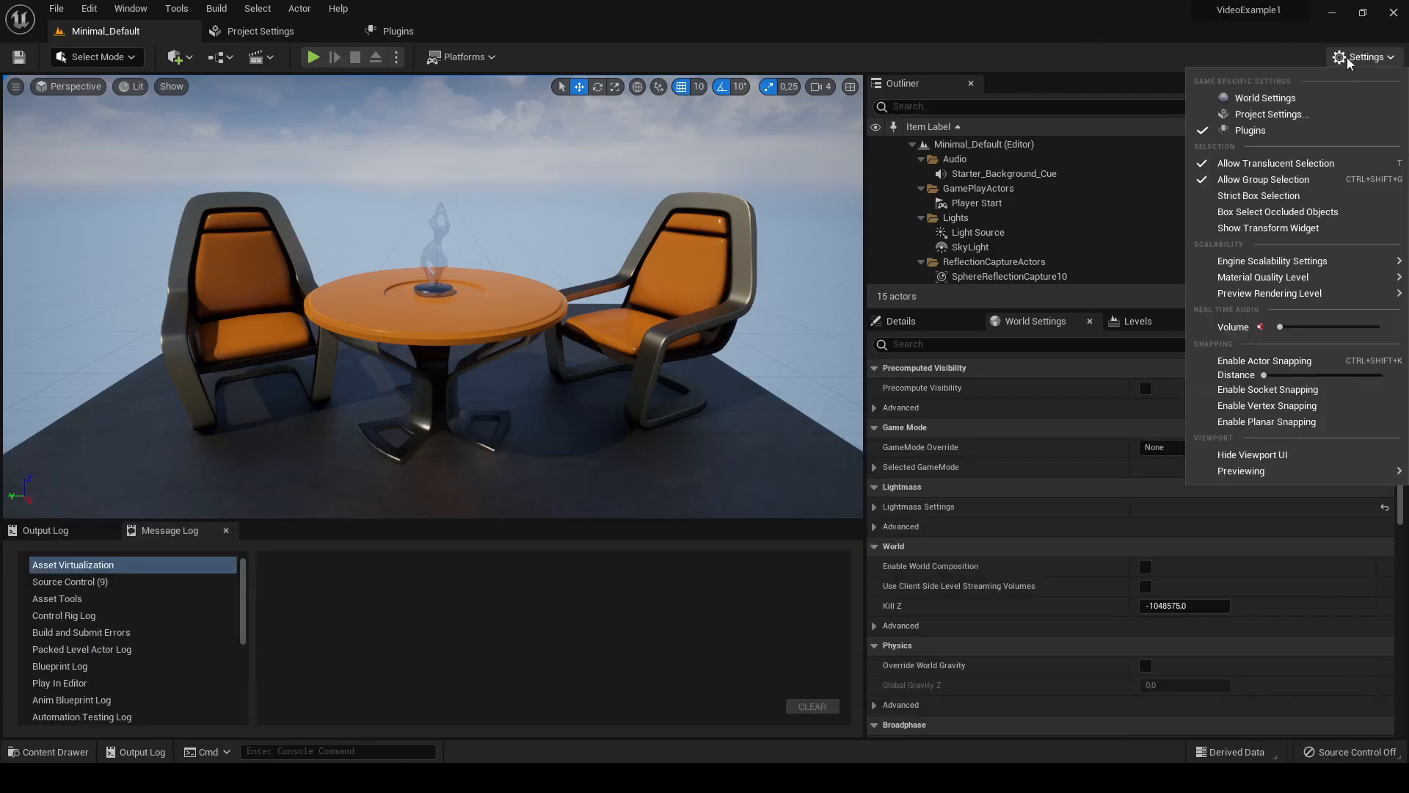
left_click(1304, 117)
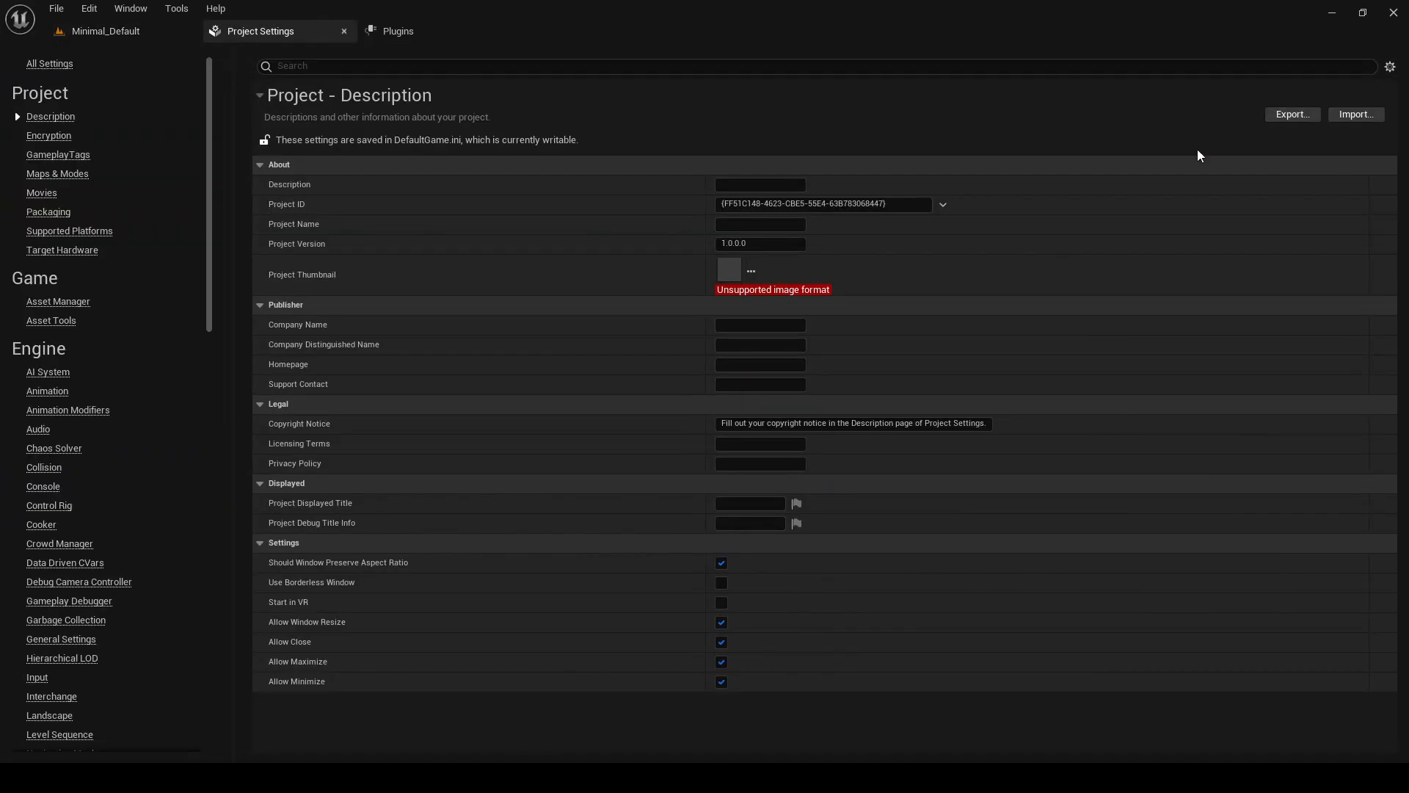
left_click(86, 176)
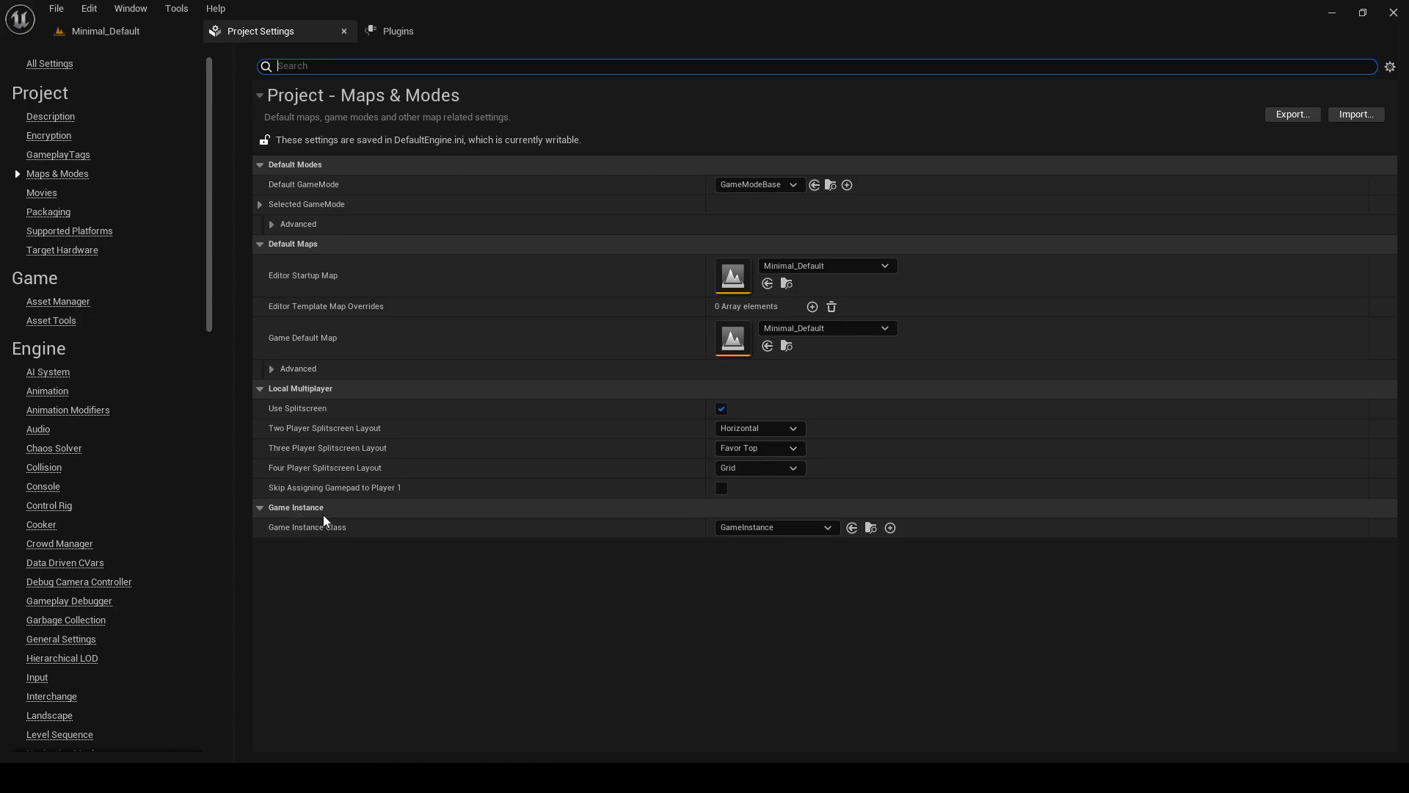
left_click(740, 528)
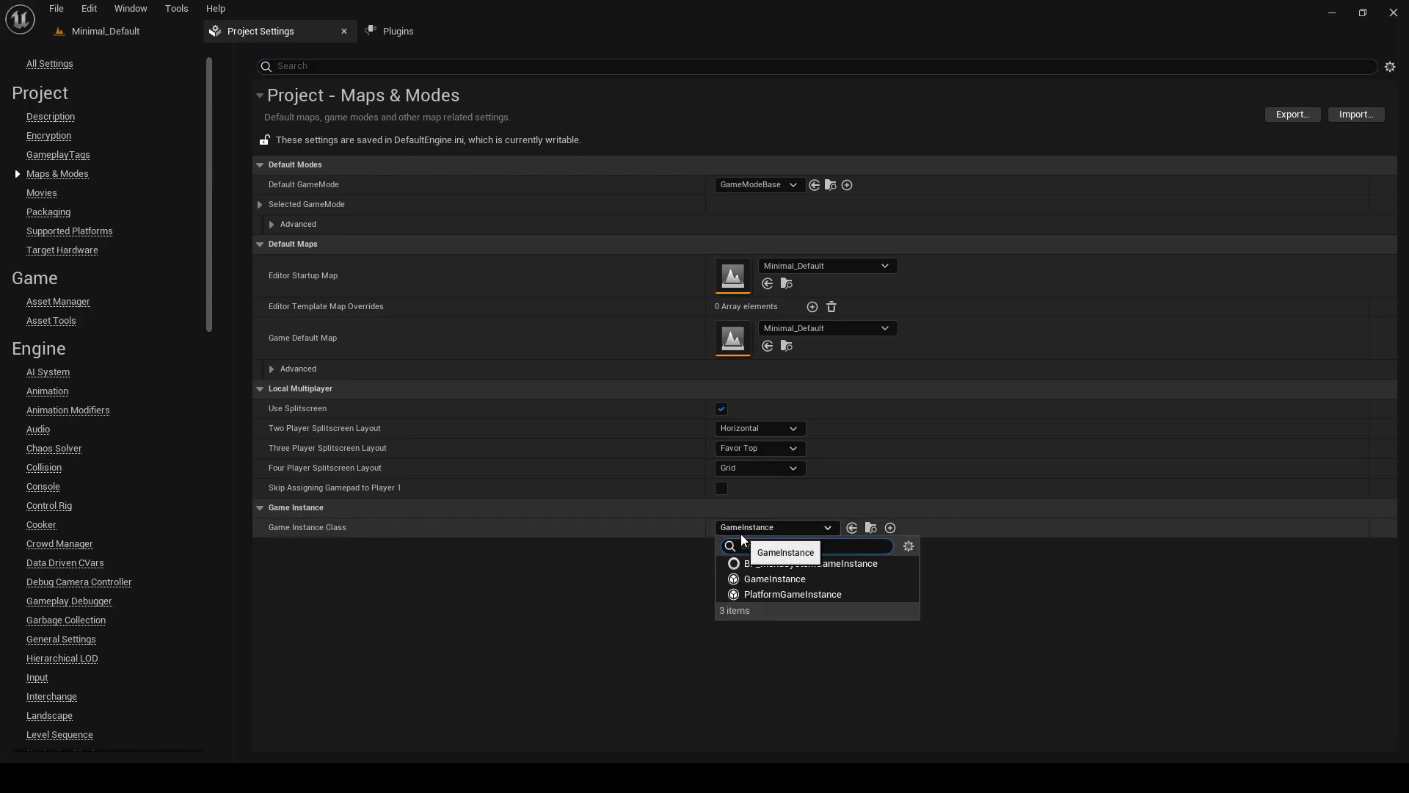
left_click(821, 564)
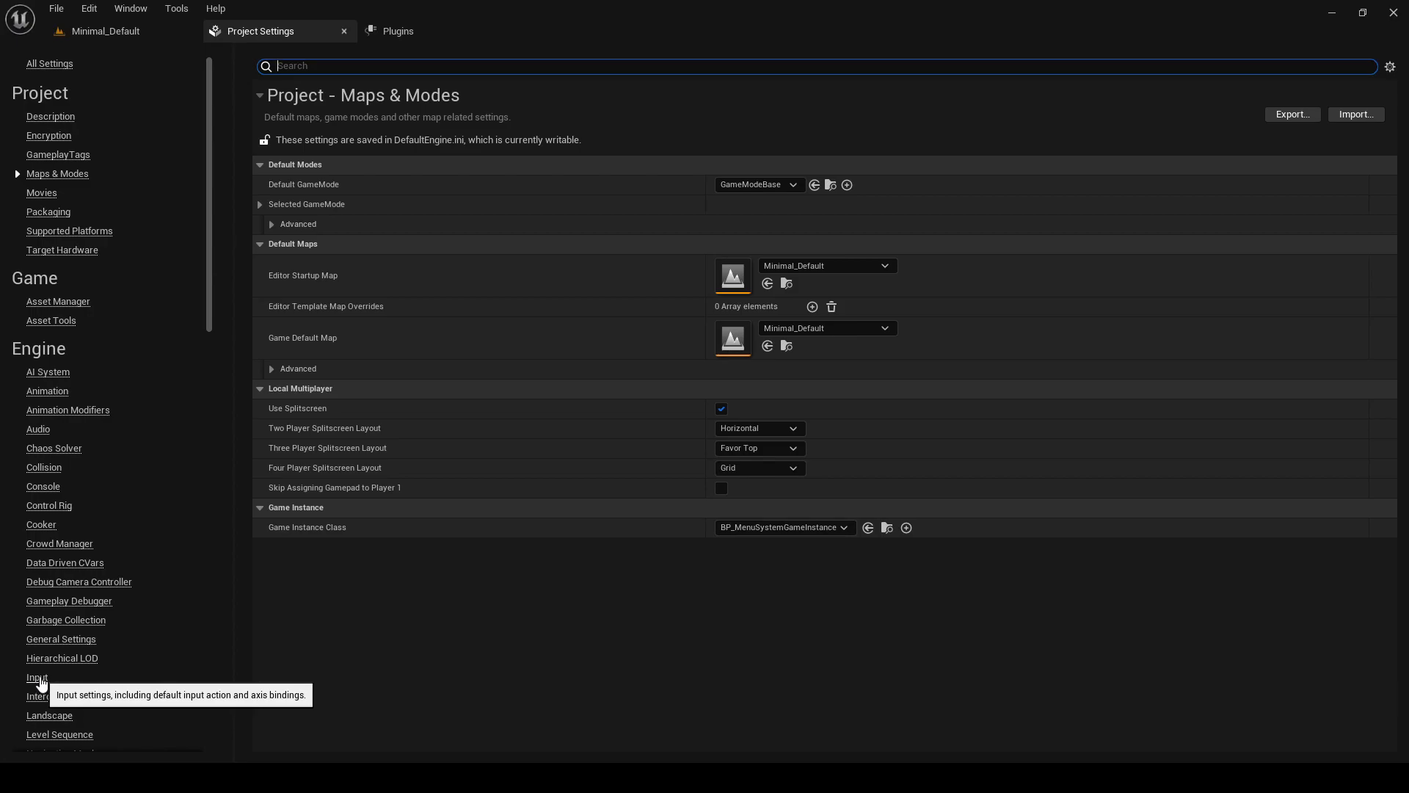
- Set the Default Player Input Class to EnhancedPlayerInput in the project's engine Input settings
left_click(38, 679)
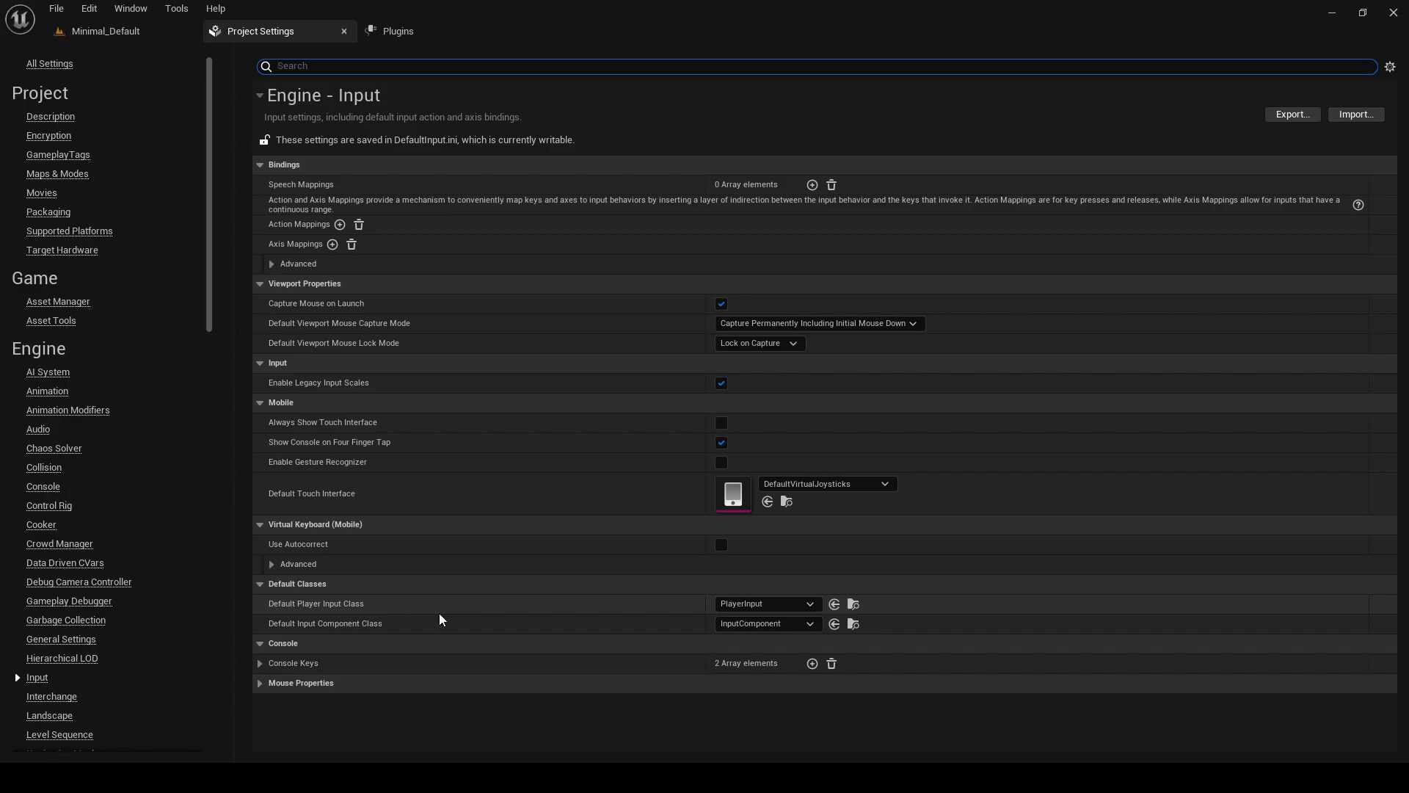
left_click(774, 609)
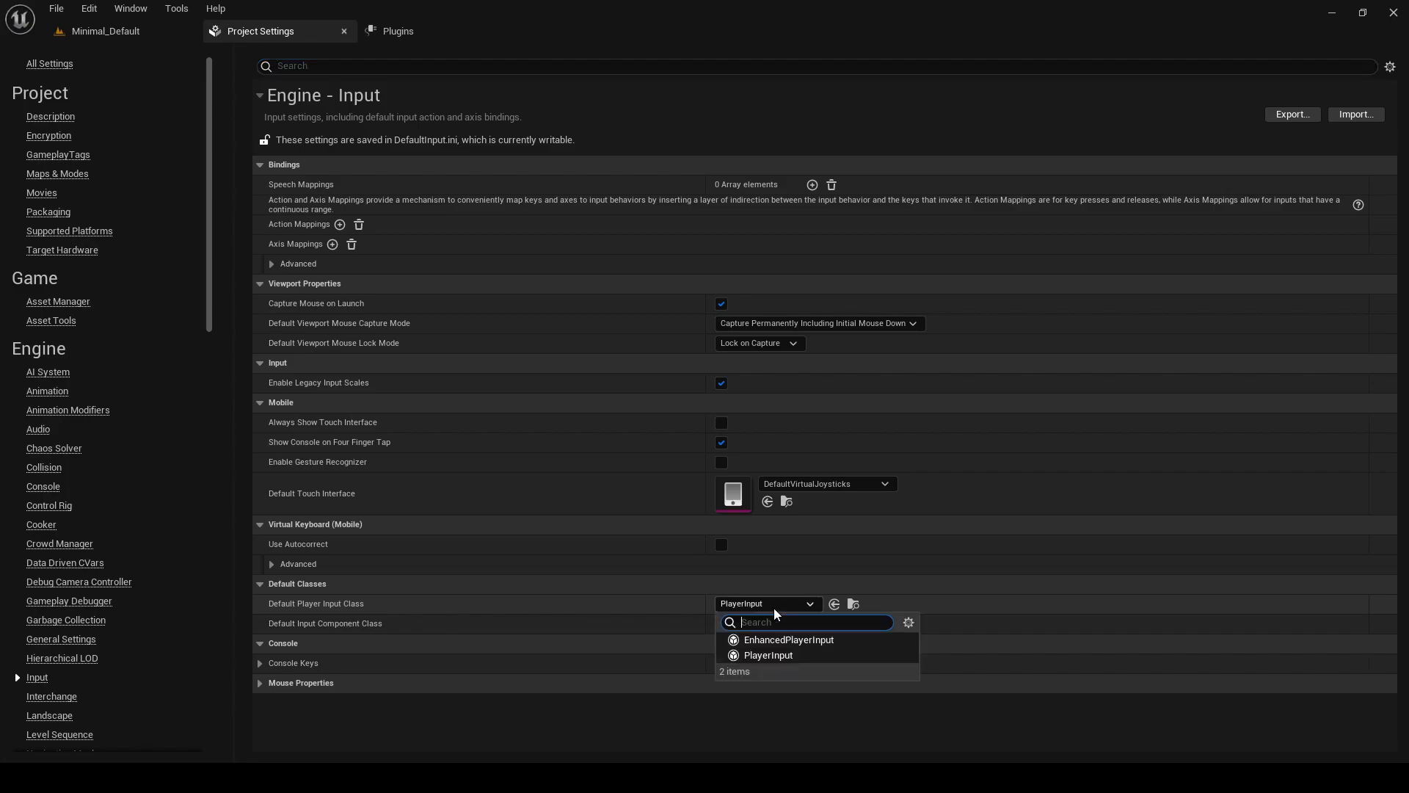
left_click(825, 642)
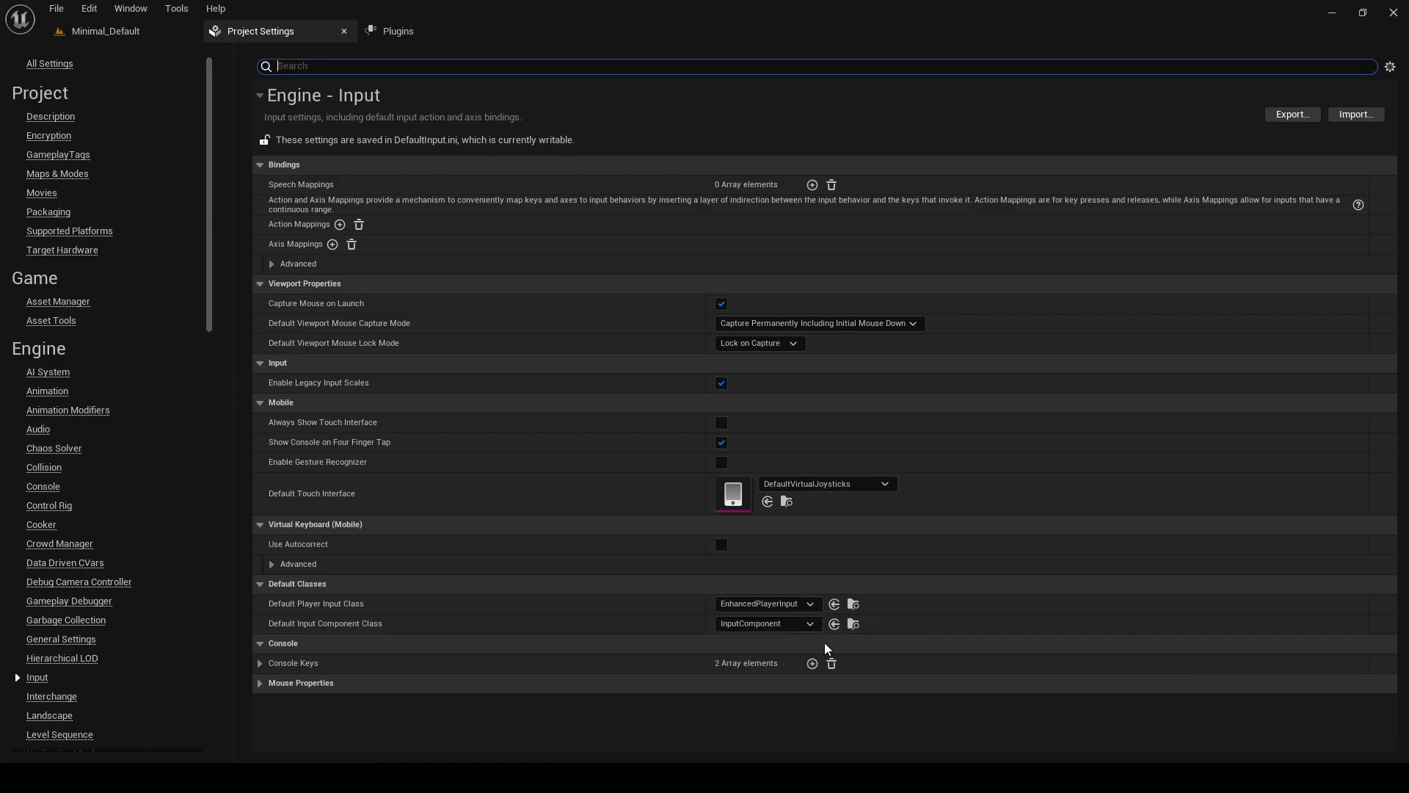
- Set the Default Input Component Class to EnhancedInputComponent in the project's engine Input settings
left_click(790, 624)
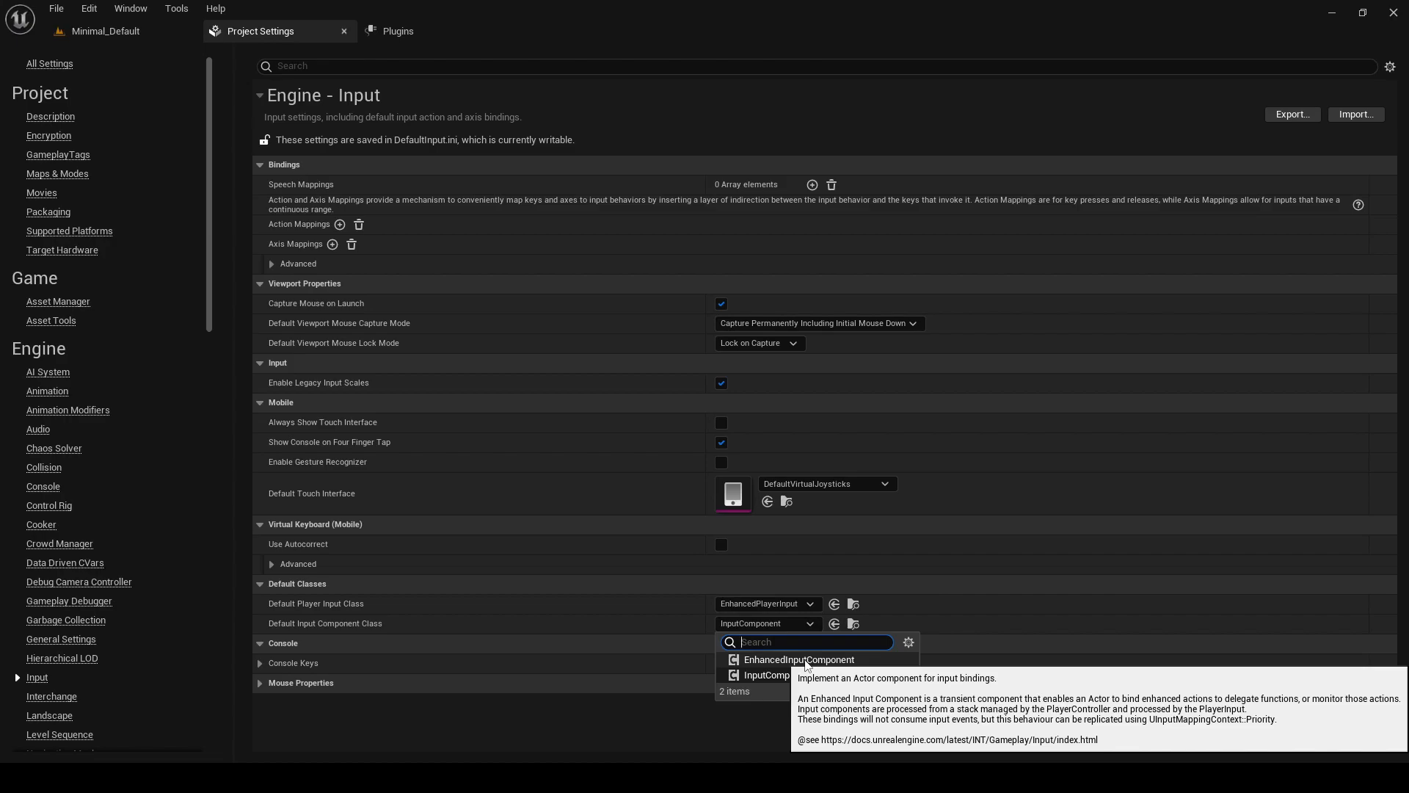
left_click(806, 660)
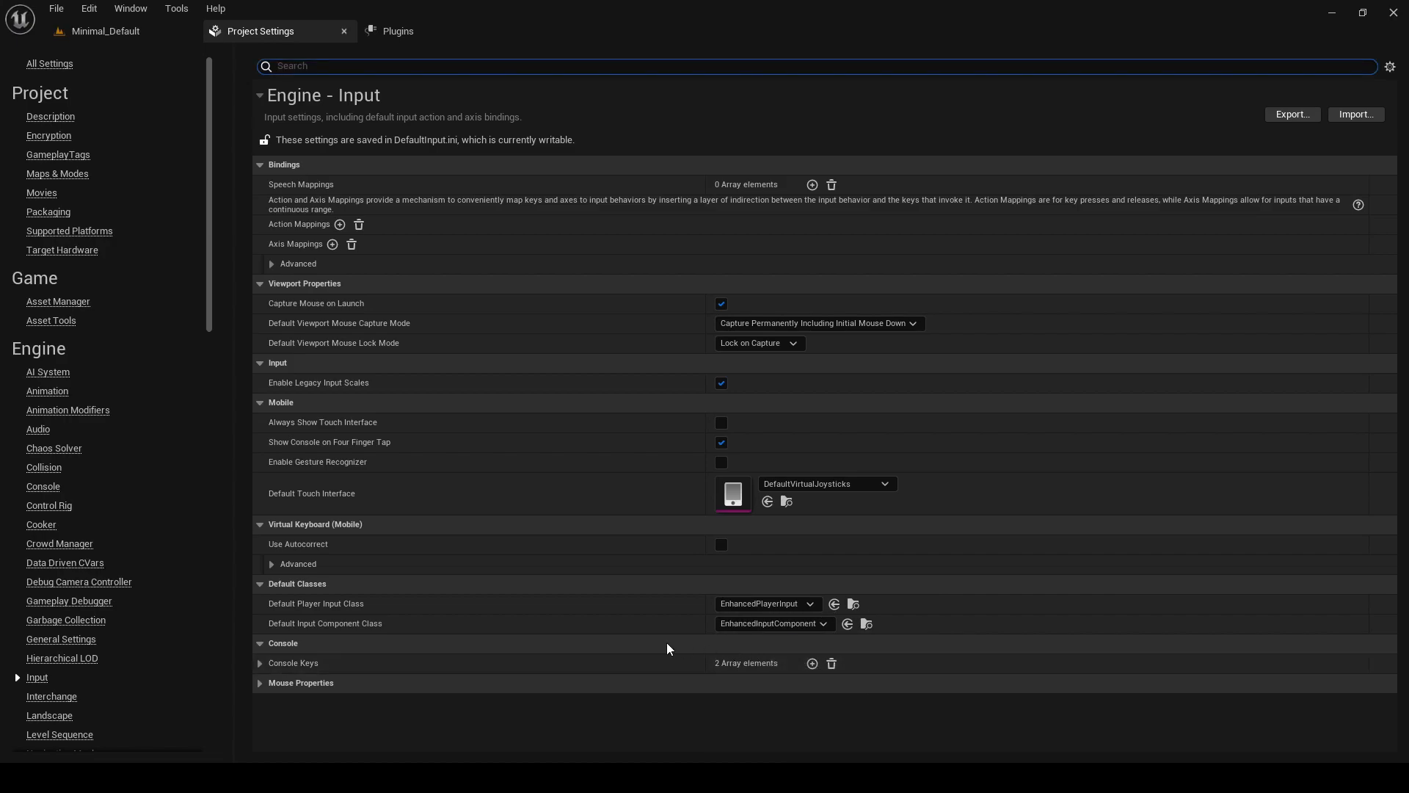
- Open SilenceMenuLevel from the MenuSystemPro/ExampleContent/Designs/Design_Silence/Levels content folder
left_click(106, 30)
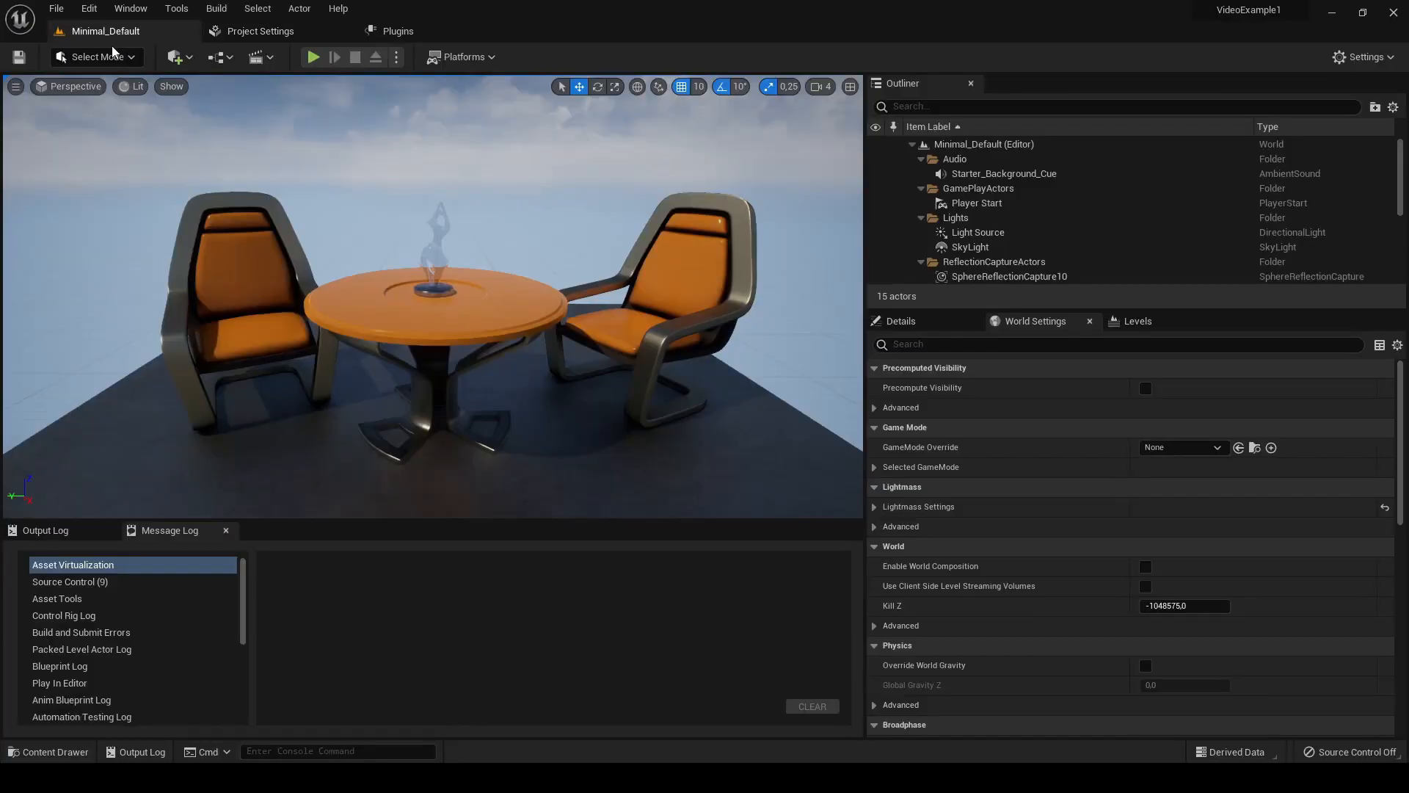
left_click(37, 752)
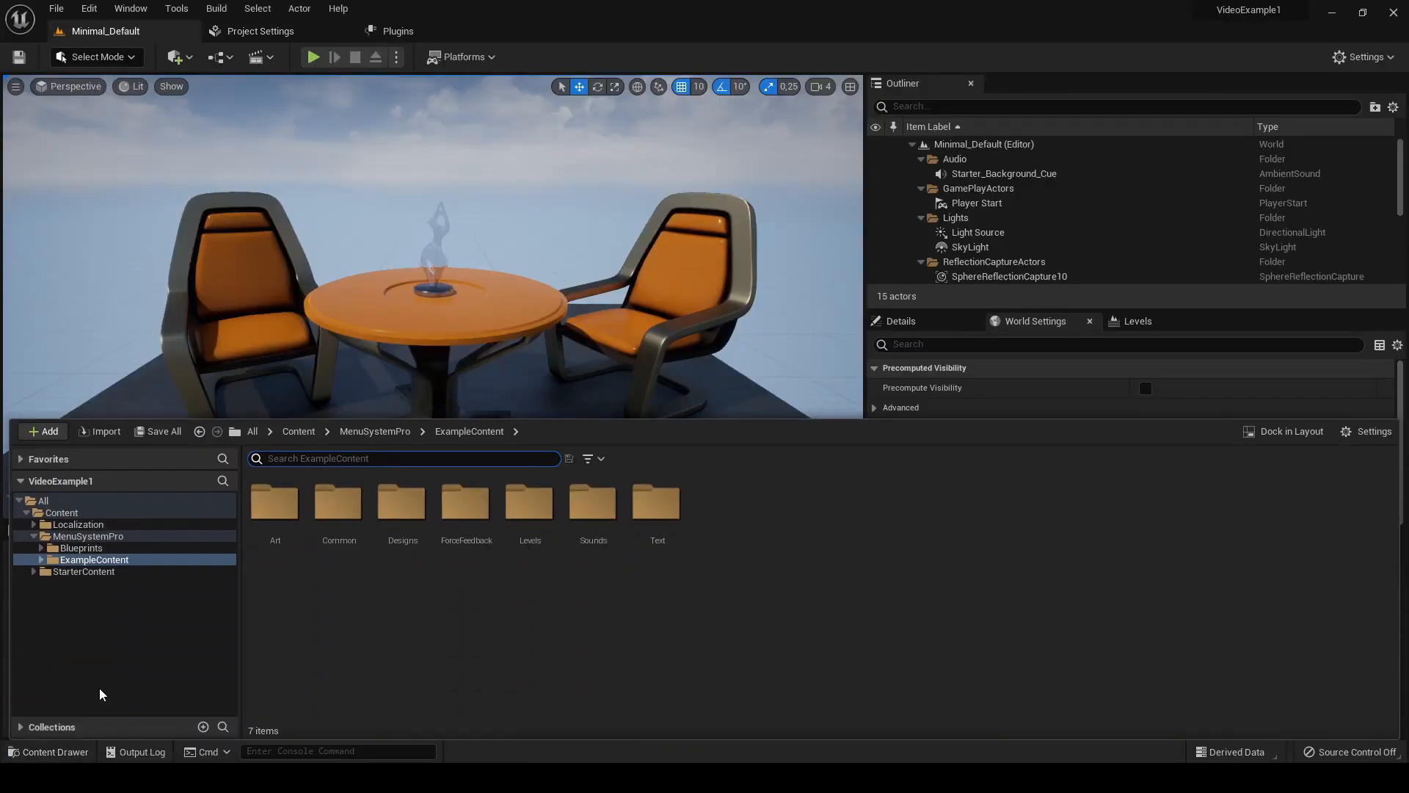
double_click(102, 566)
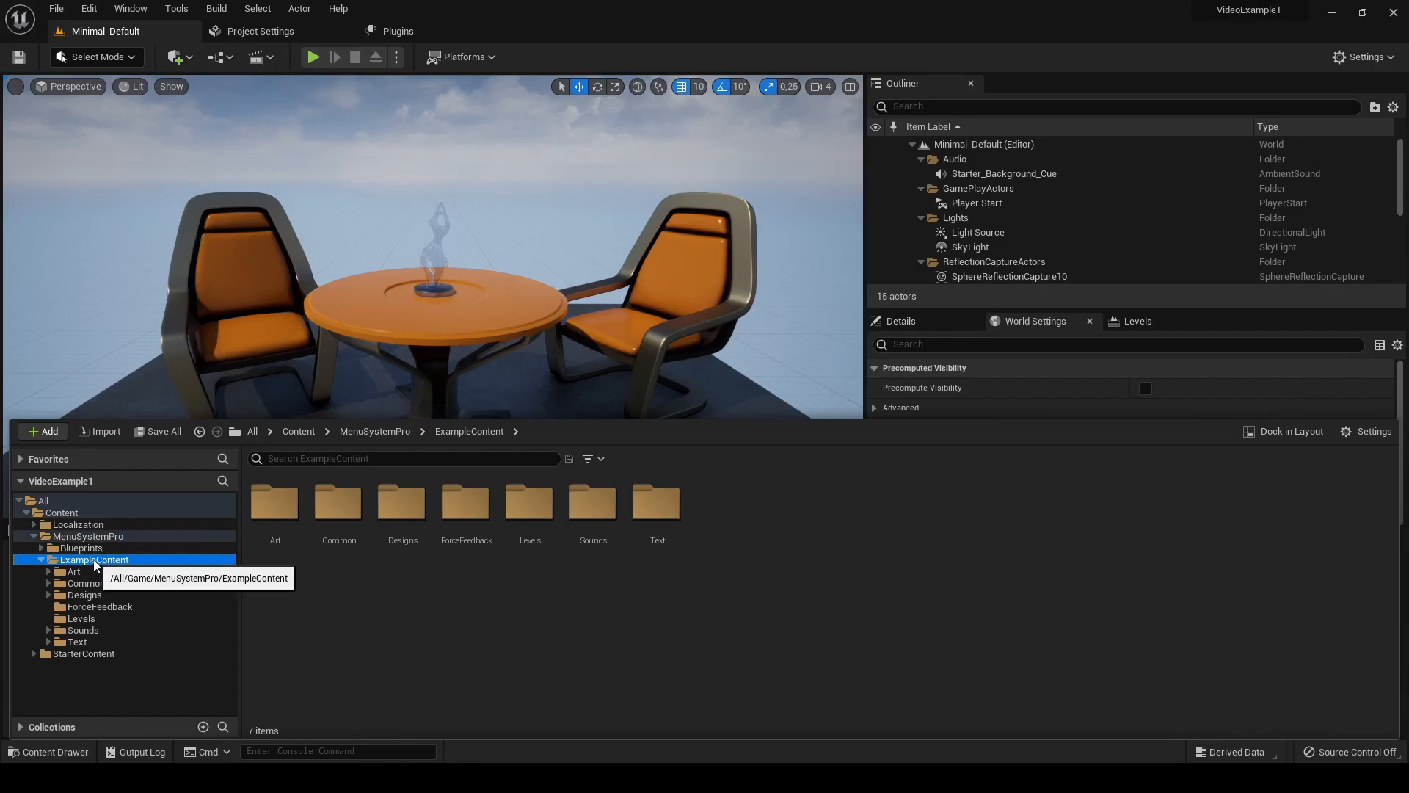
left_click(106, 596)
double_click(104, 597)
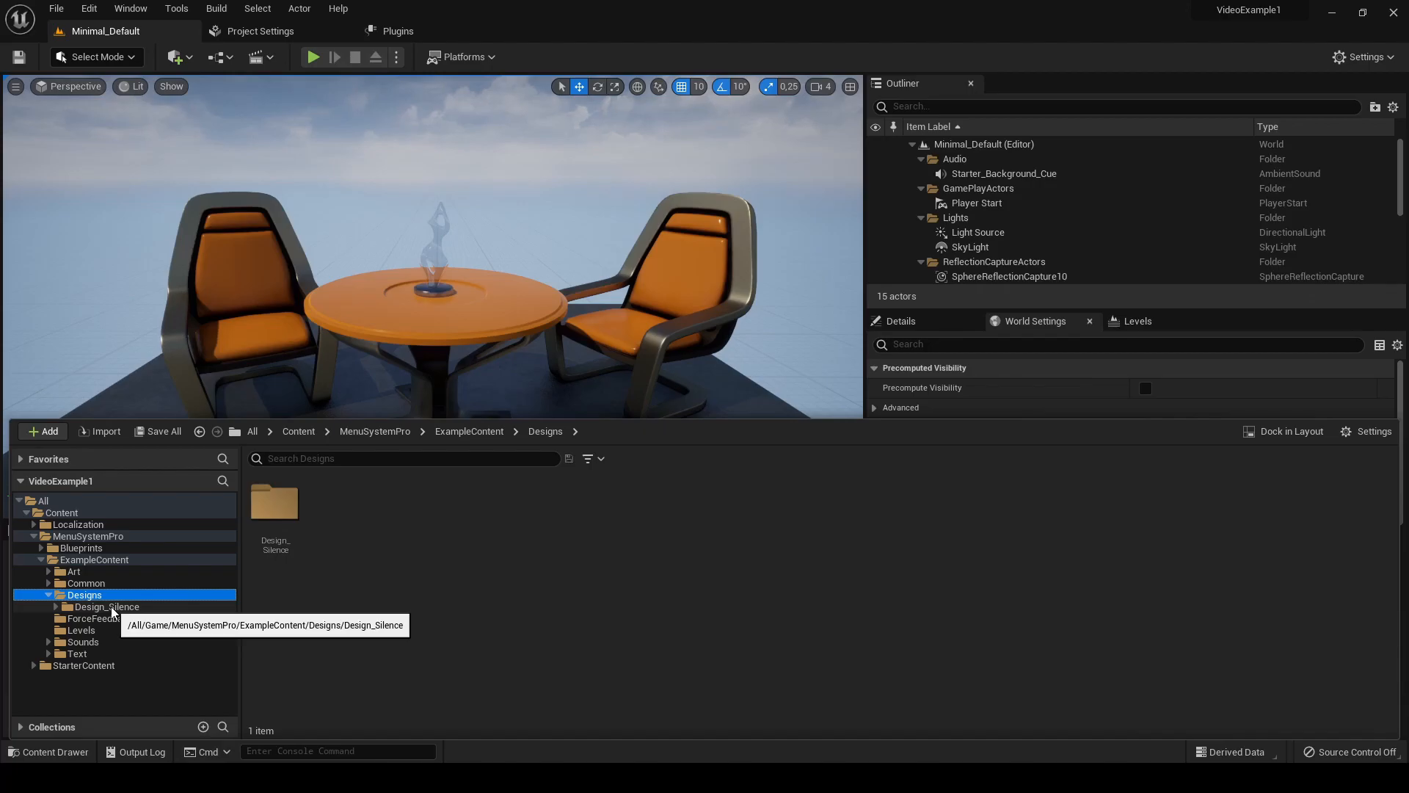
double_click(112, 606)
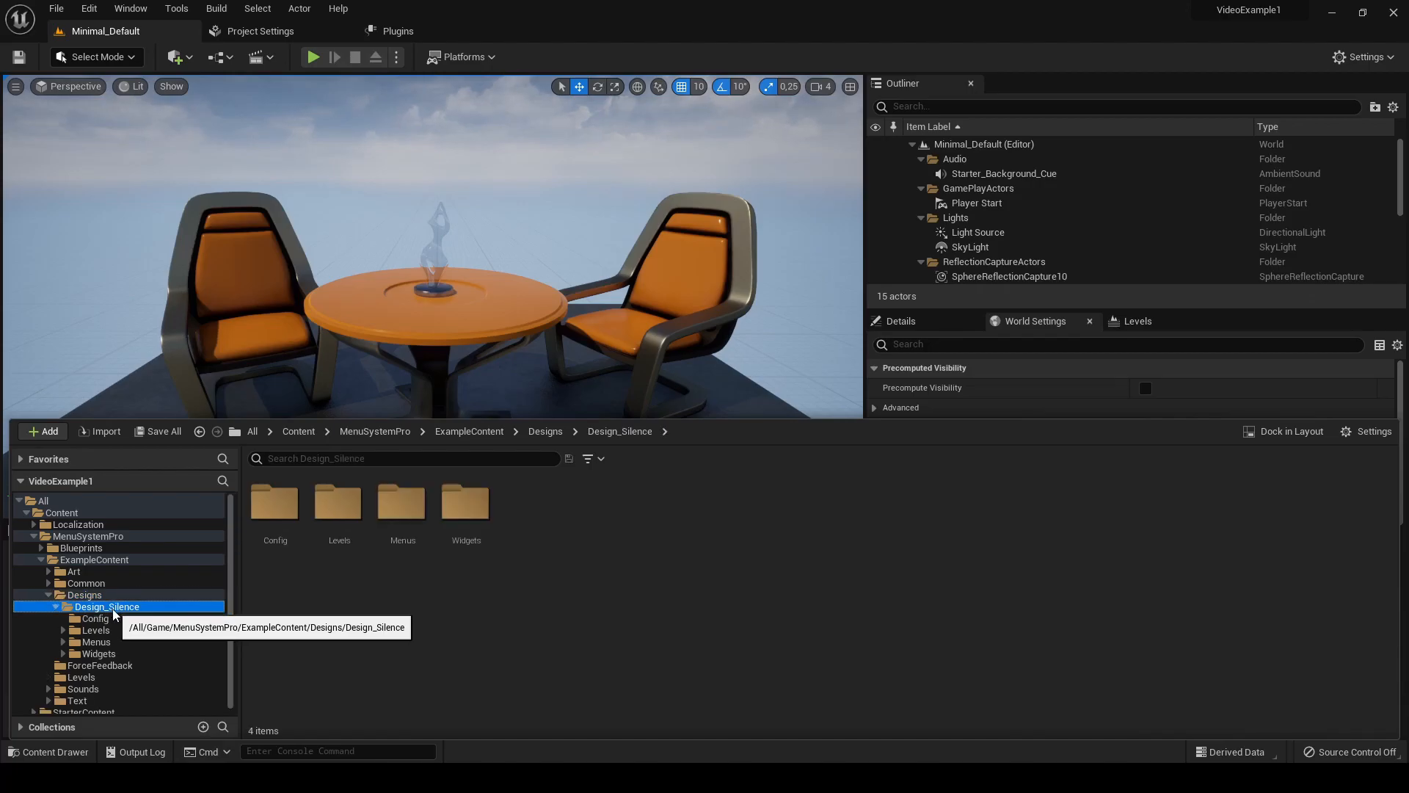
left_click(95, 630)
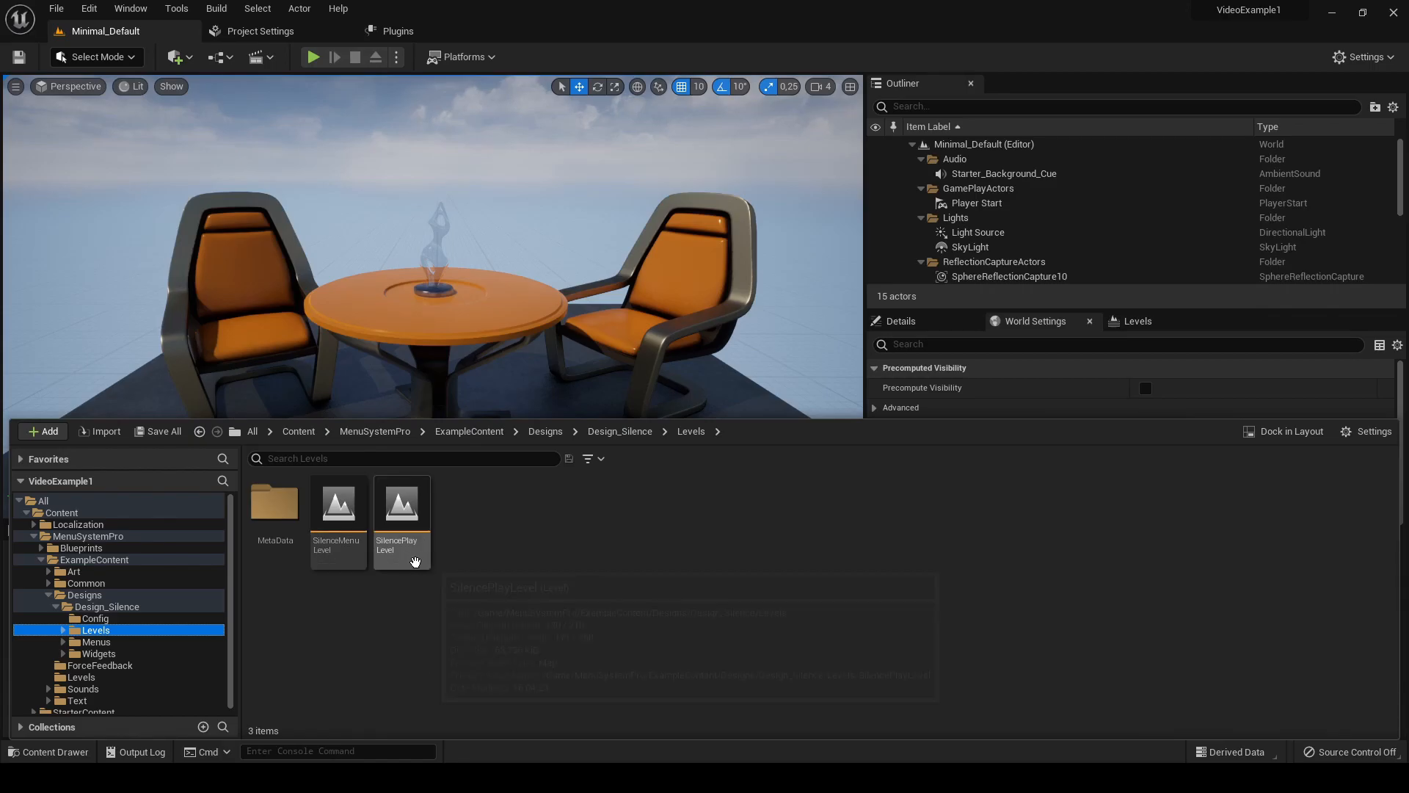
mouse_move(415, 561)
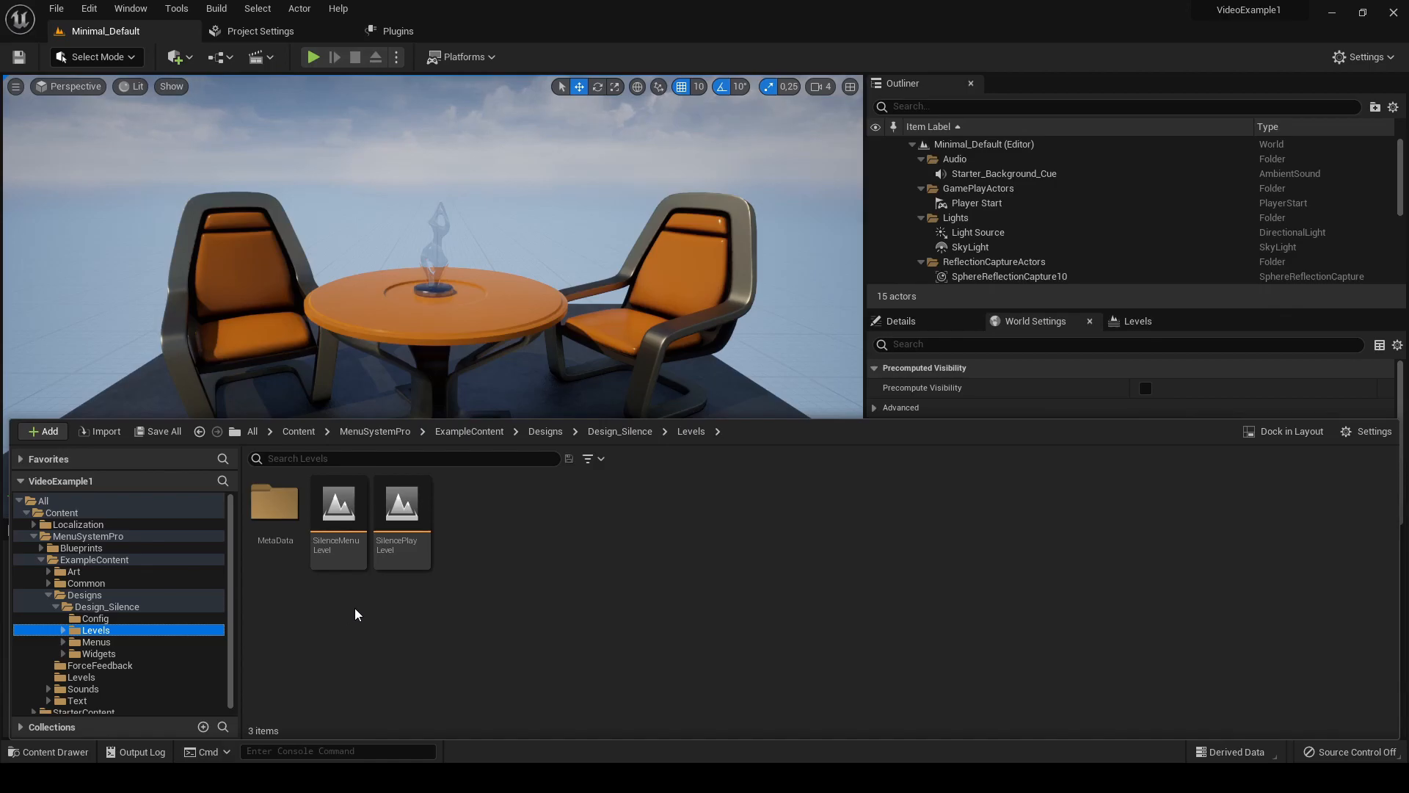
left_click(338, 561)
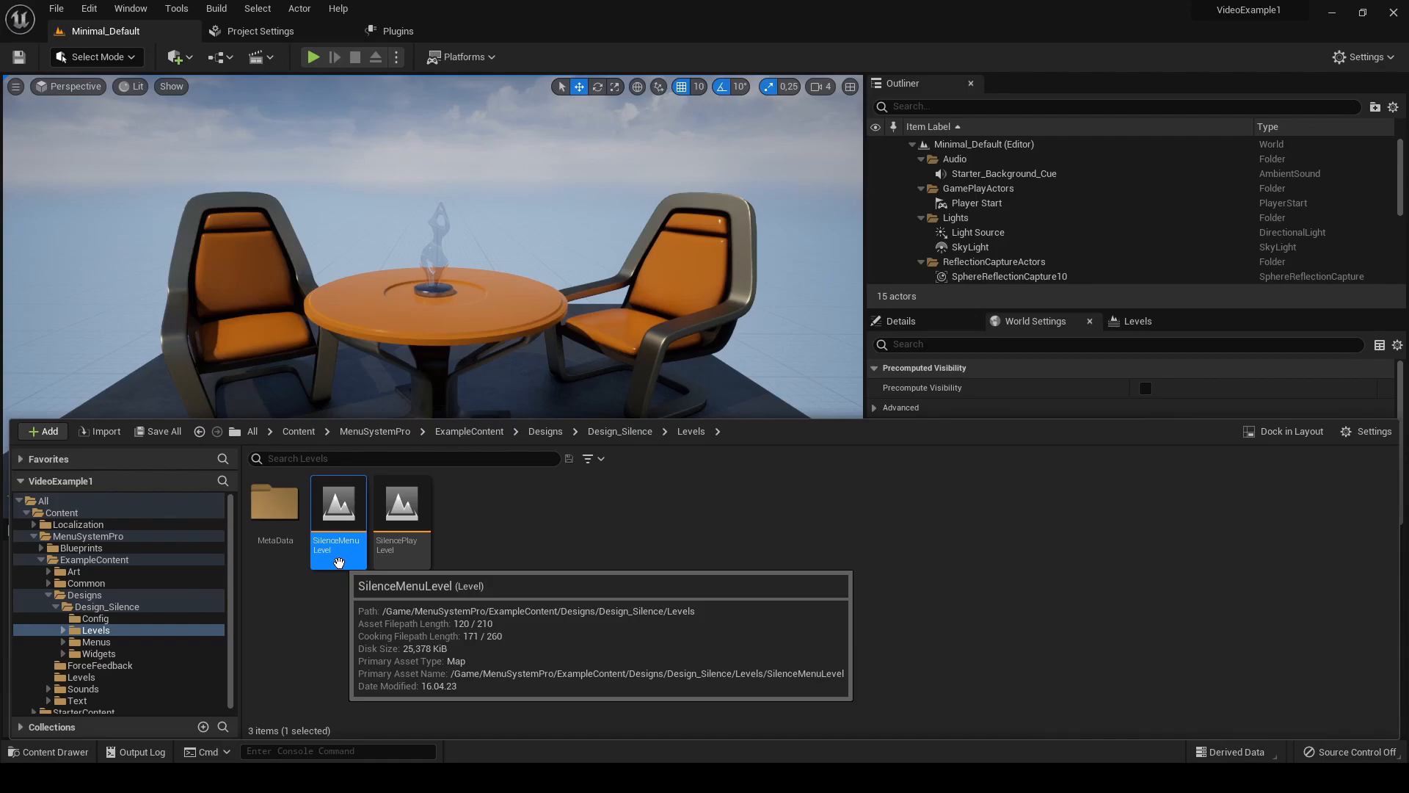
double_click(339, 561)
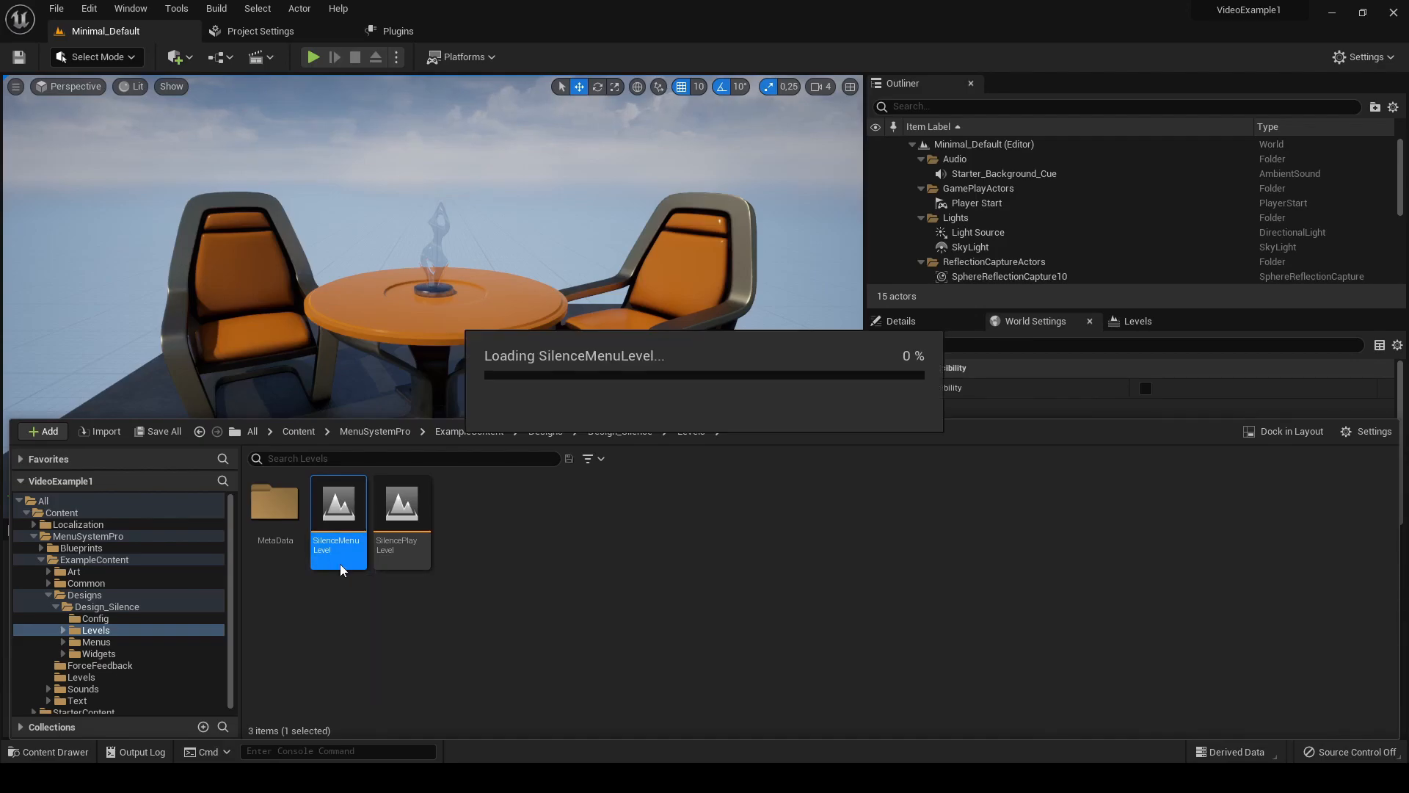
- Play SilenceMenuLevel in the editor viewport and continue past the title screen to the main menu
left_click(313, 57)
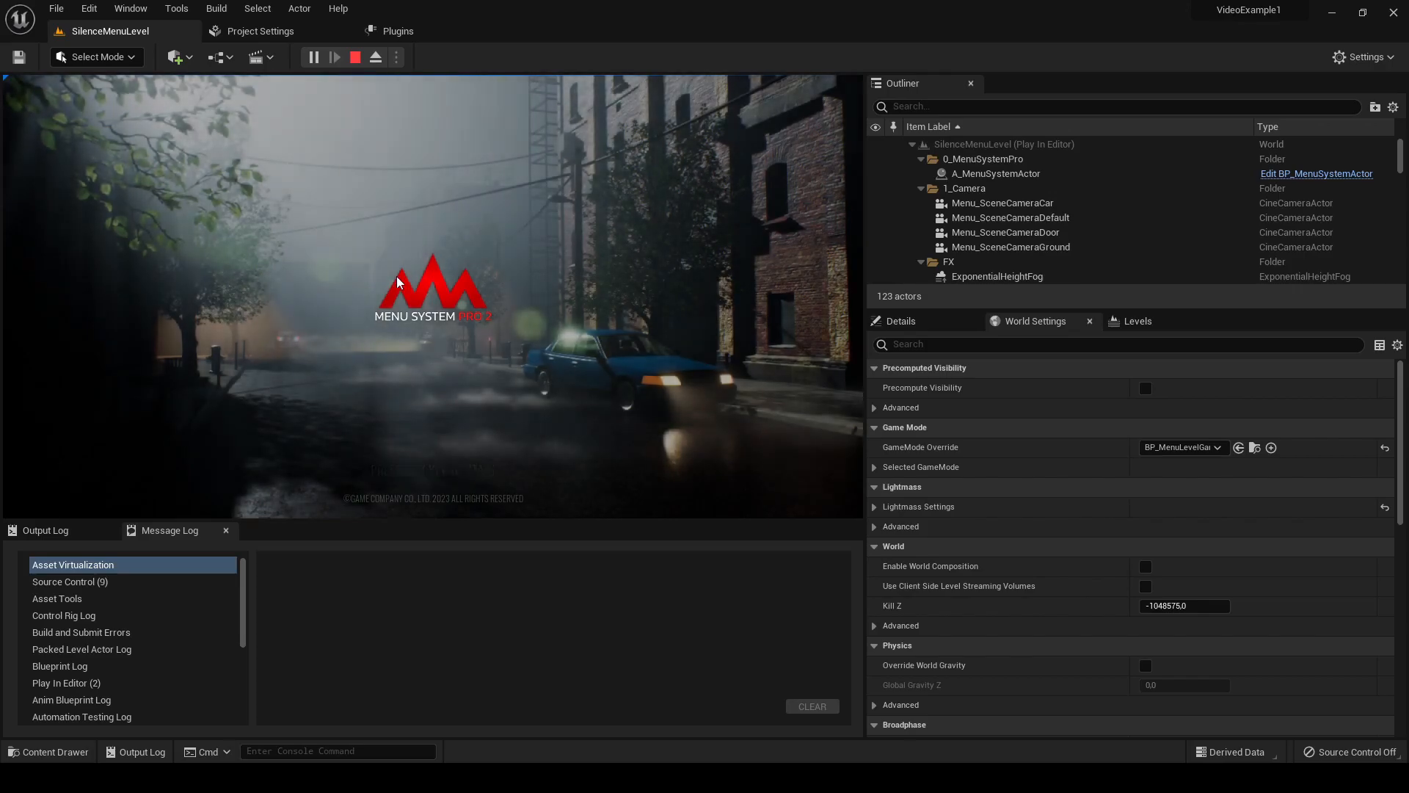
left_click(459, 275)
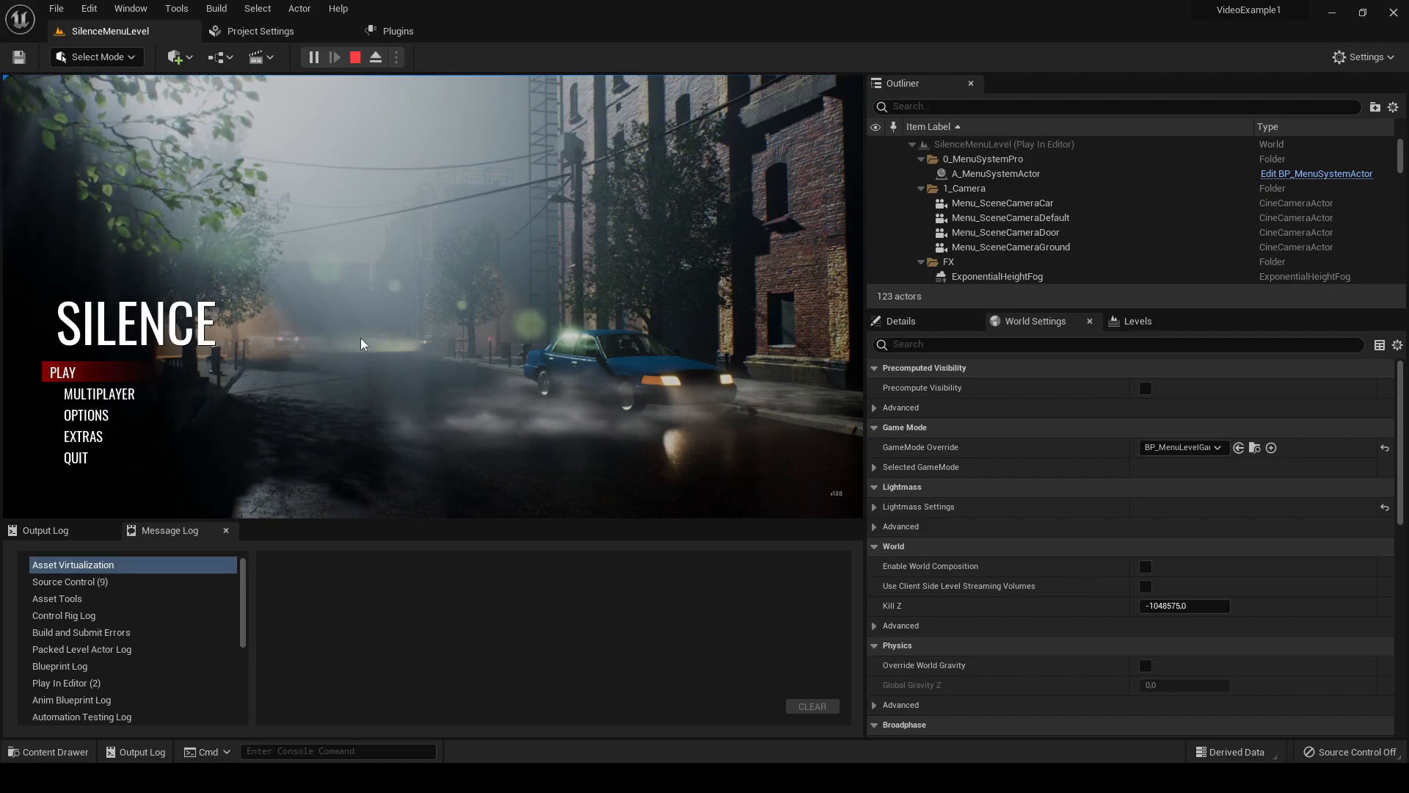
- Examine the main menu's Gameplay, Audio, Video and Controls options, including their subpages and the key bindings, and return to the main menu
left_click(99, 422)
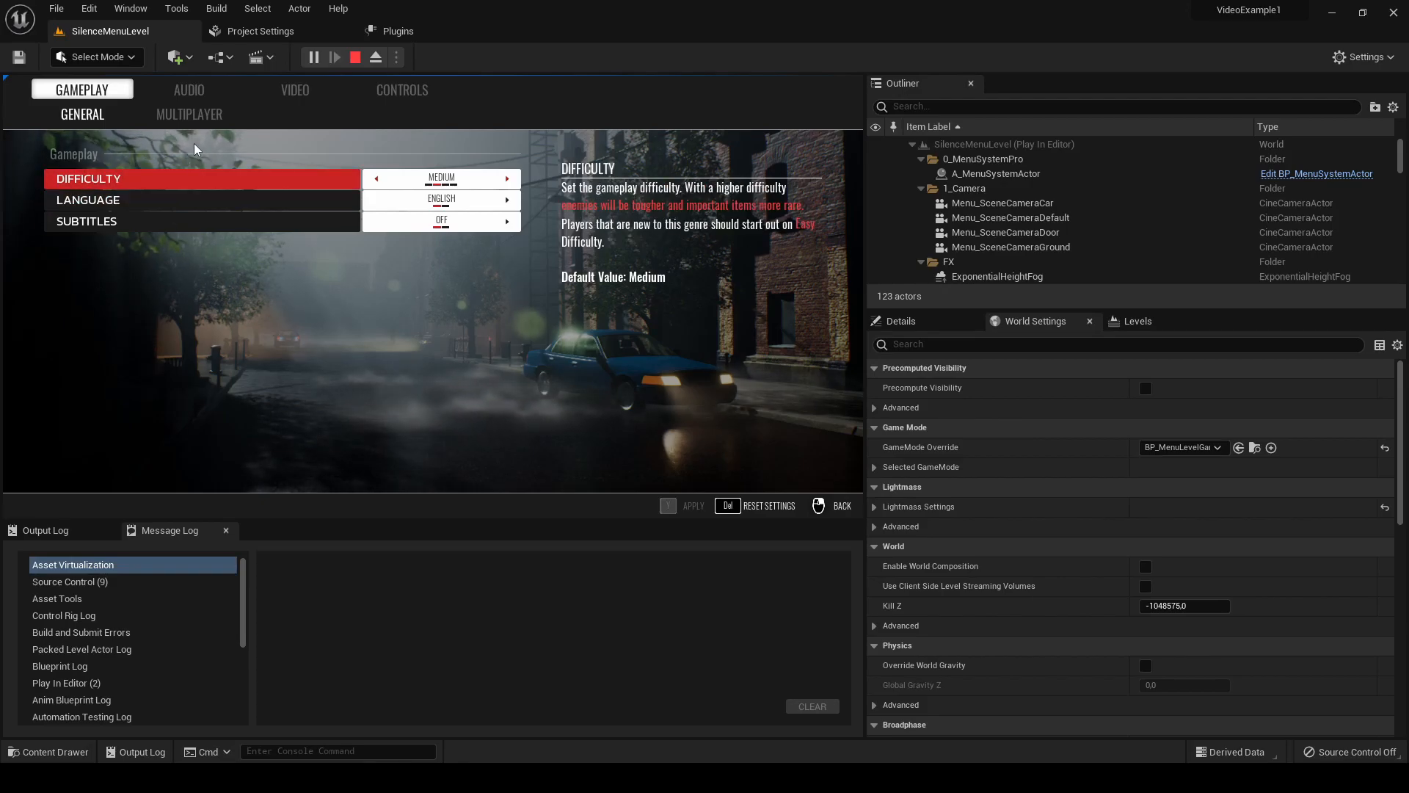
left_click(190, 115)
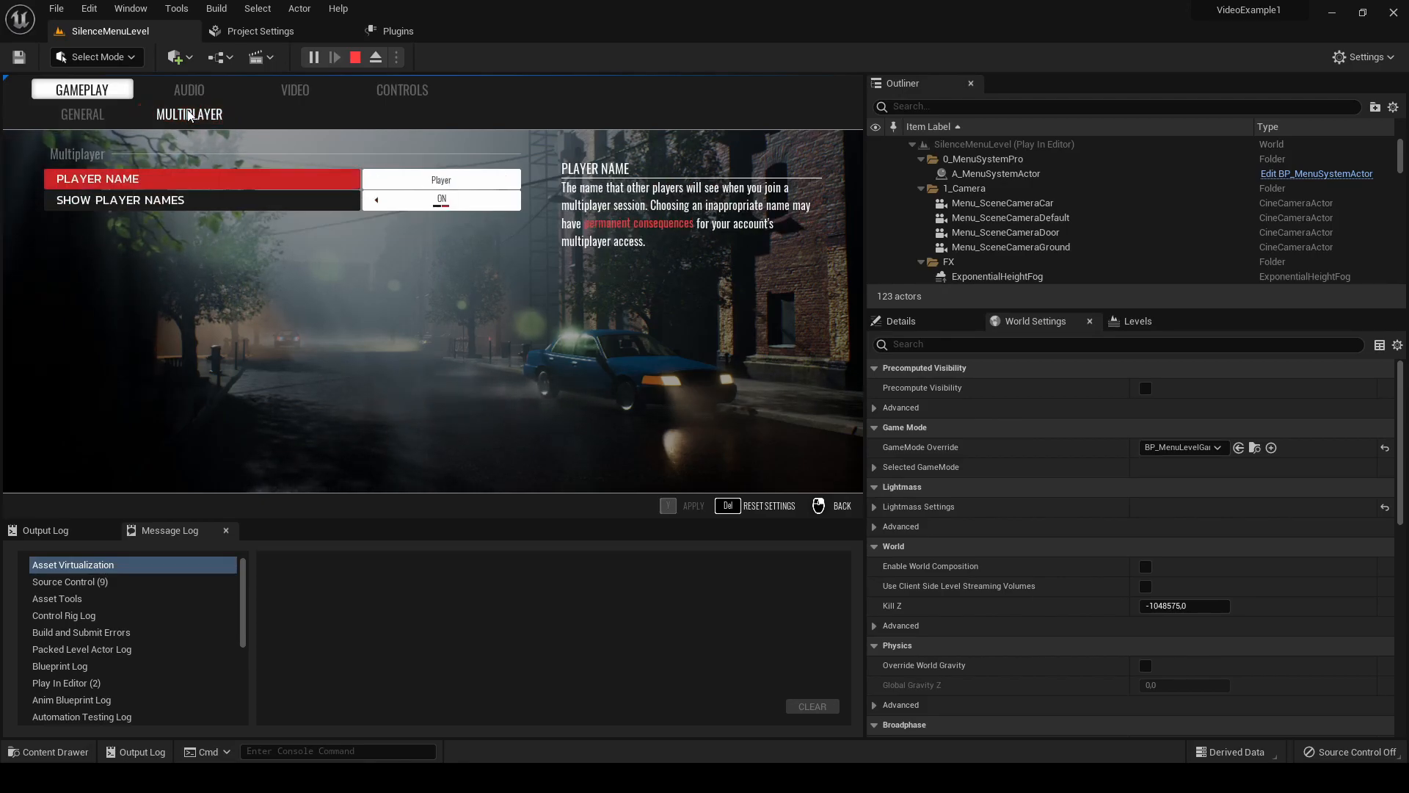
left_click(195, 91)
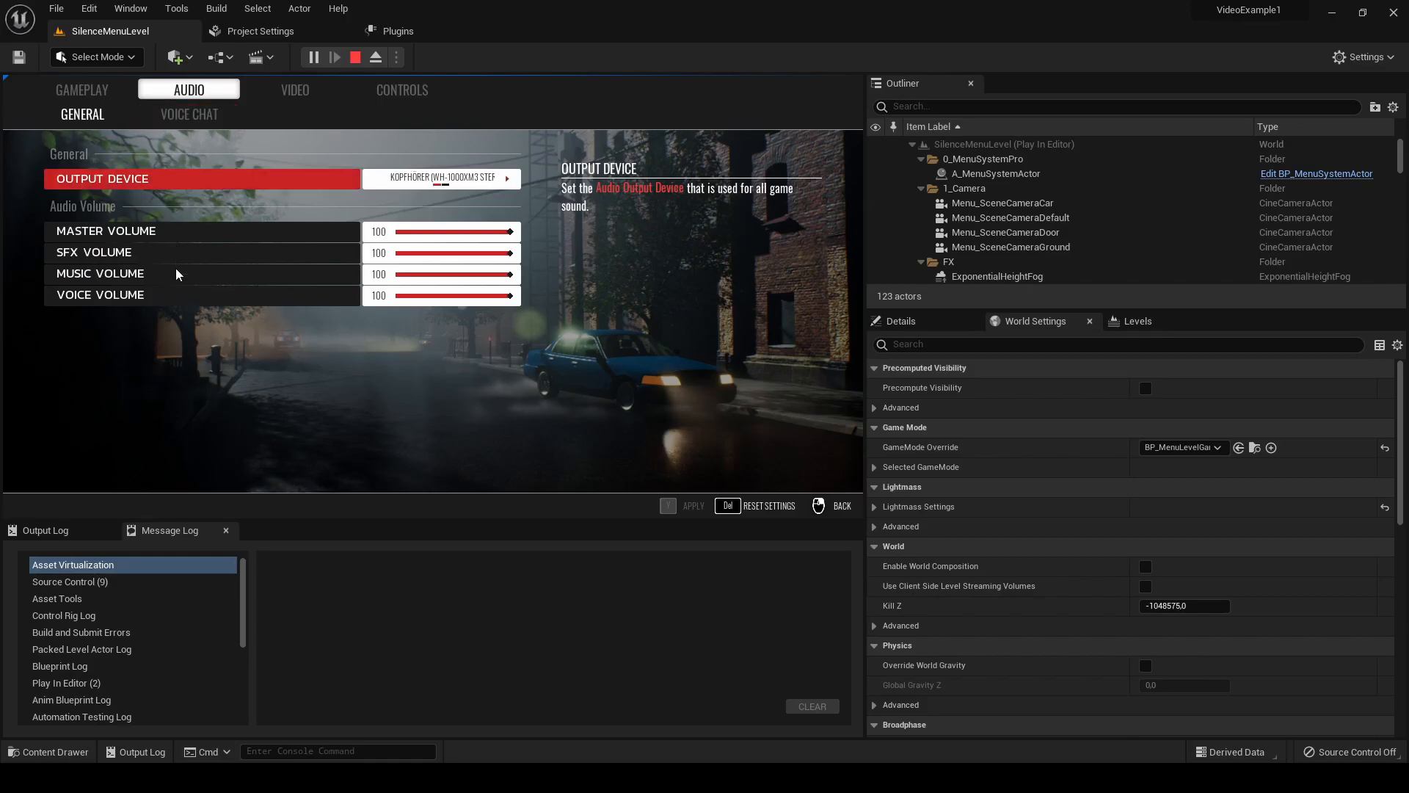
left_click(190, 114)
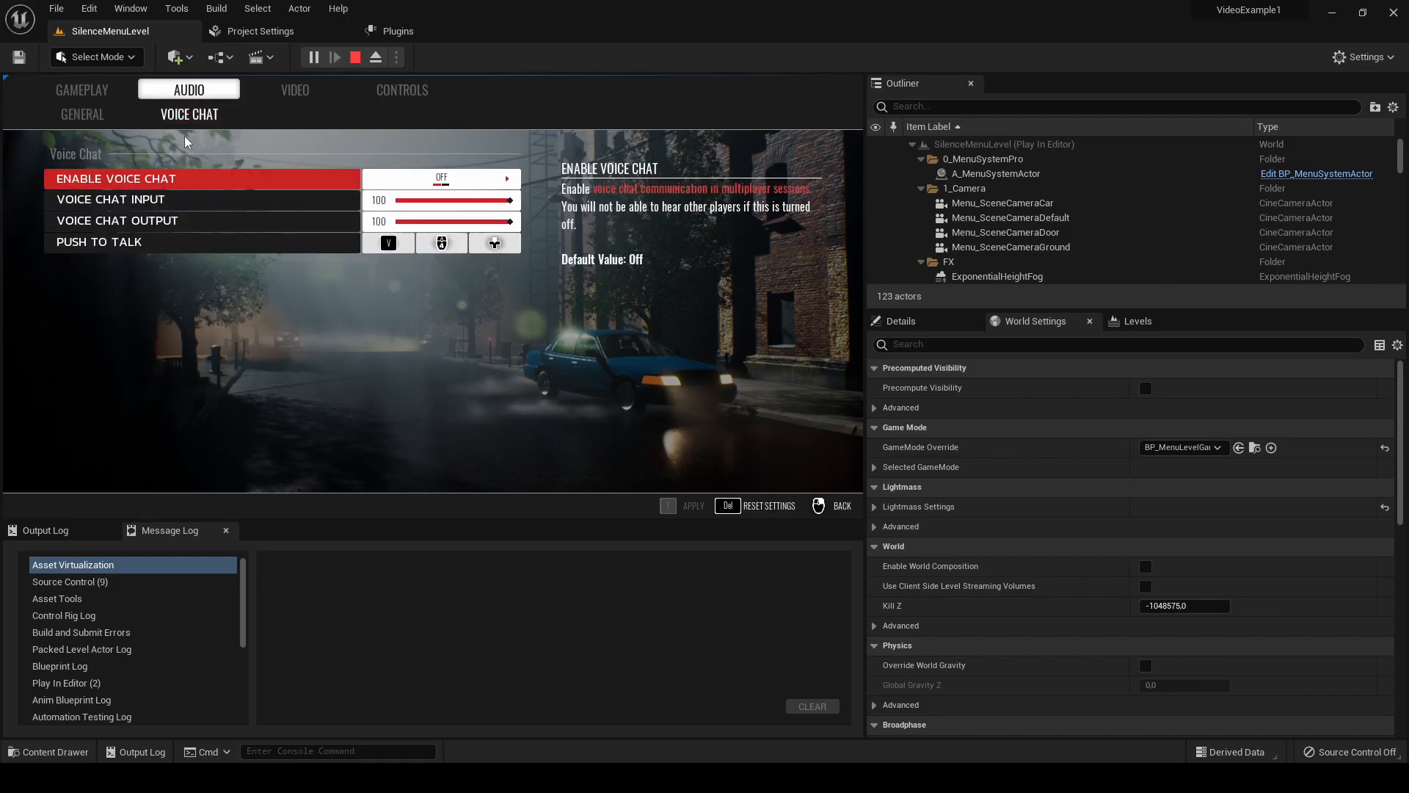
left_click(286, 92)
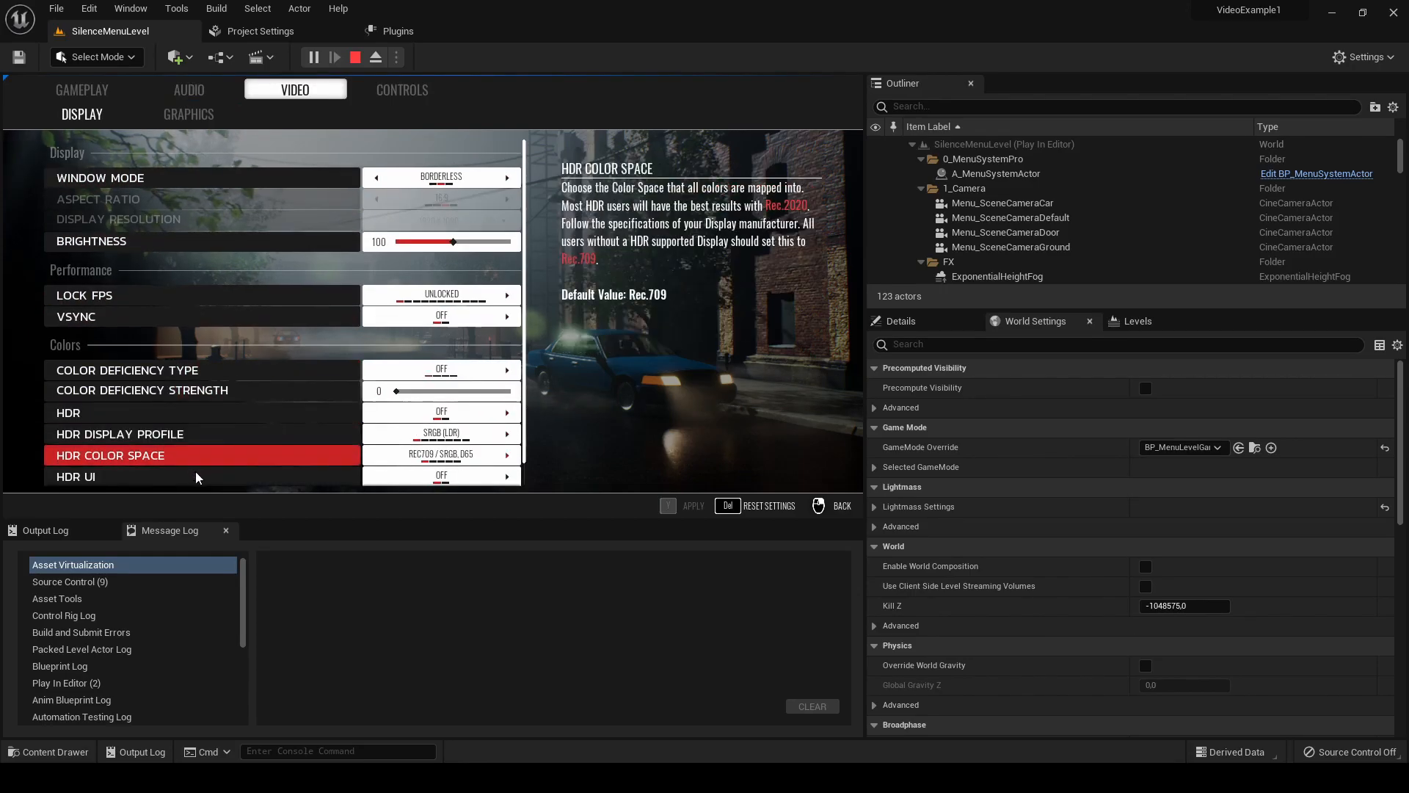
left_click(189, 114)
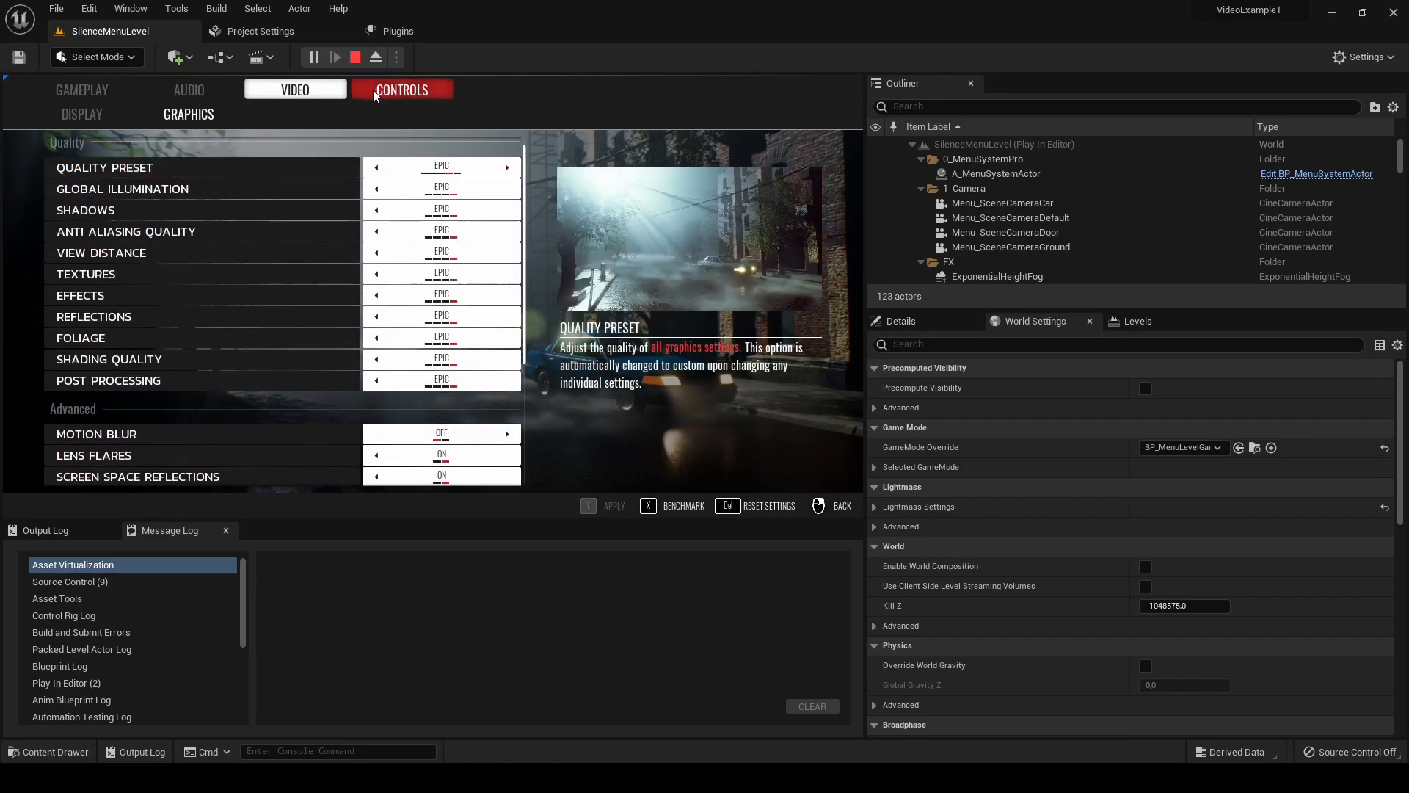
left_click(402, 90)
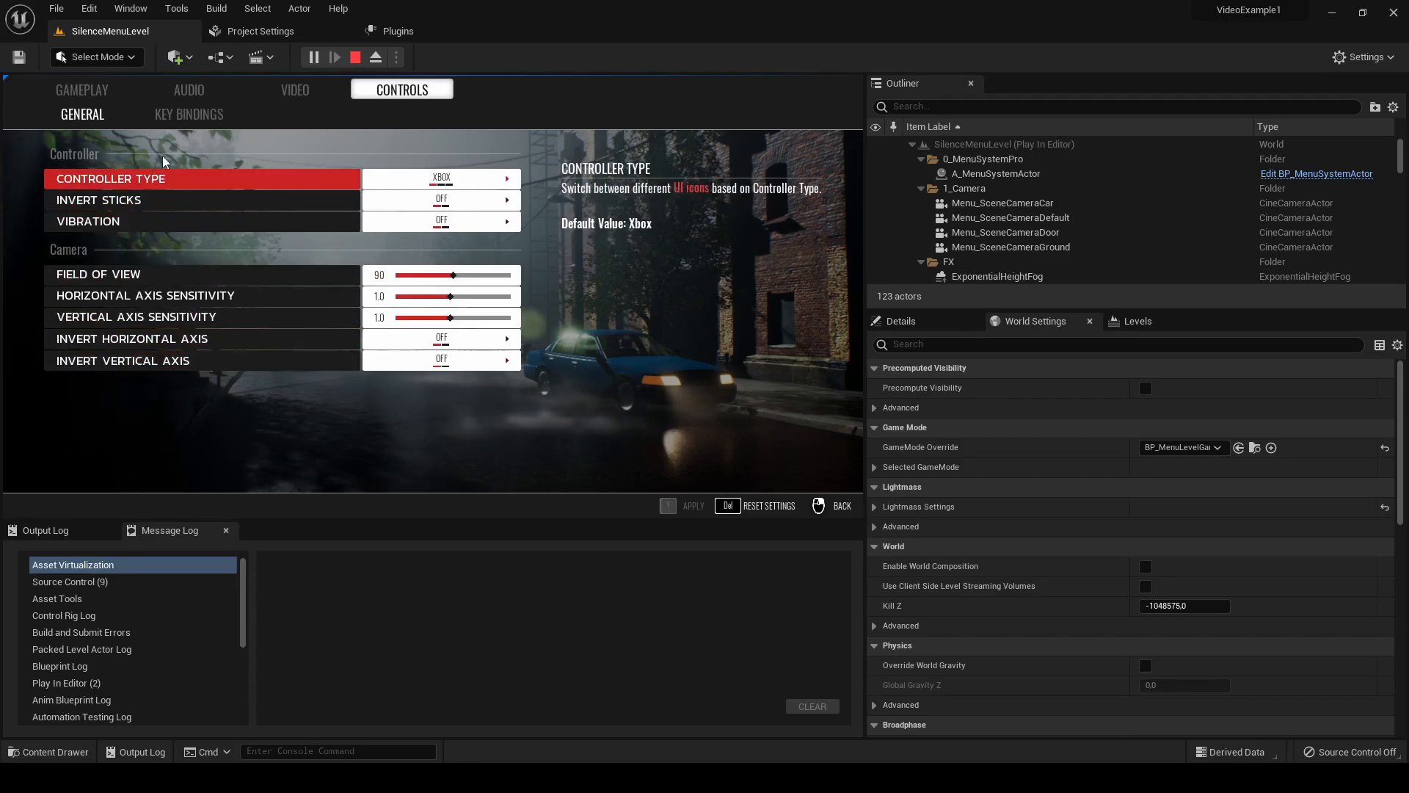
left_click(183, 118)
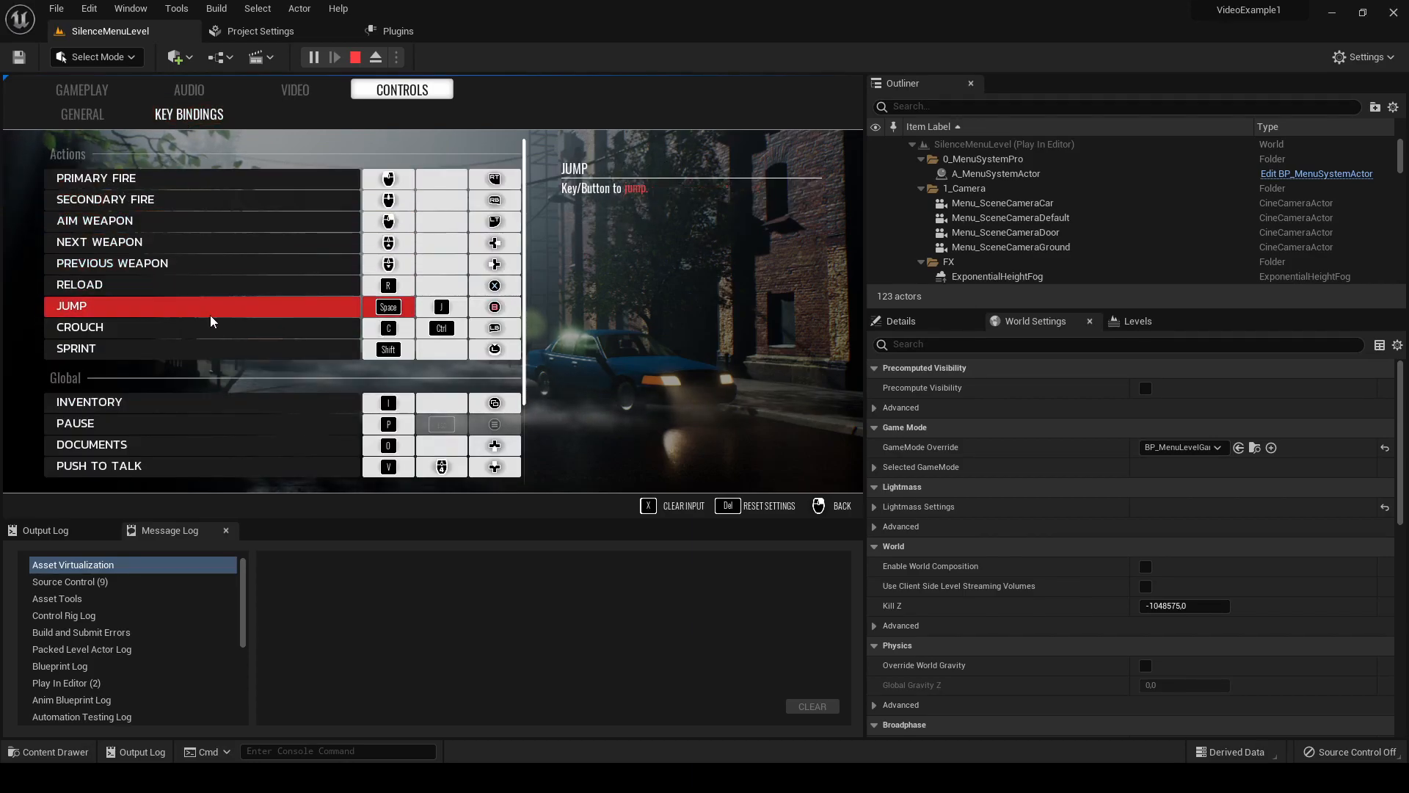
scroll(227, 383, "down", 3)
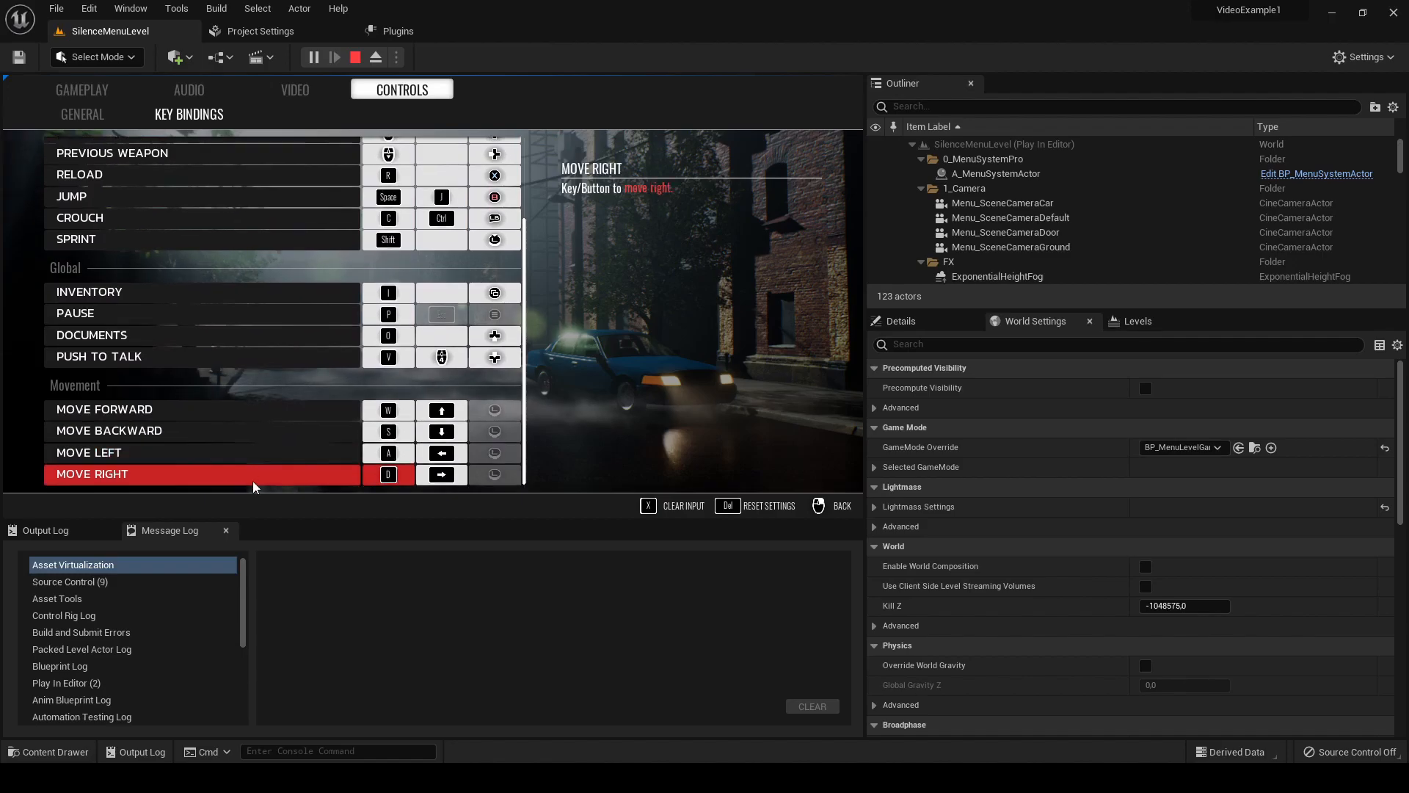
scroll(247, 379, "up", 4)
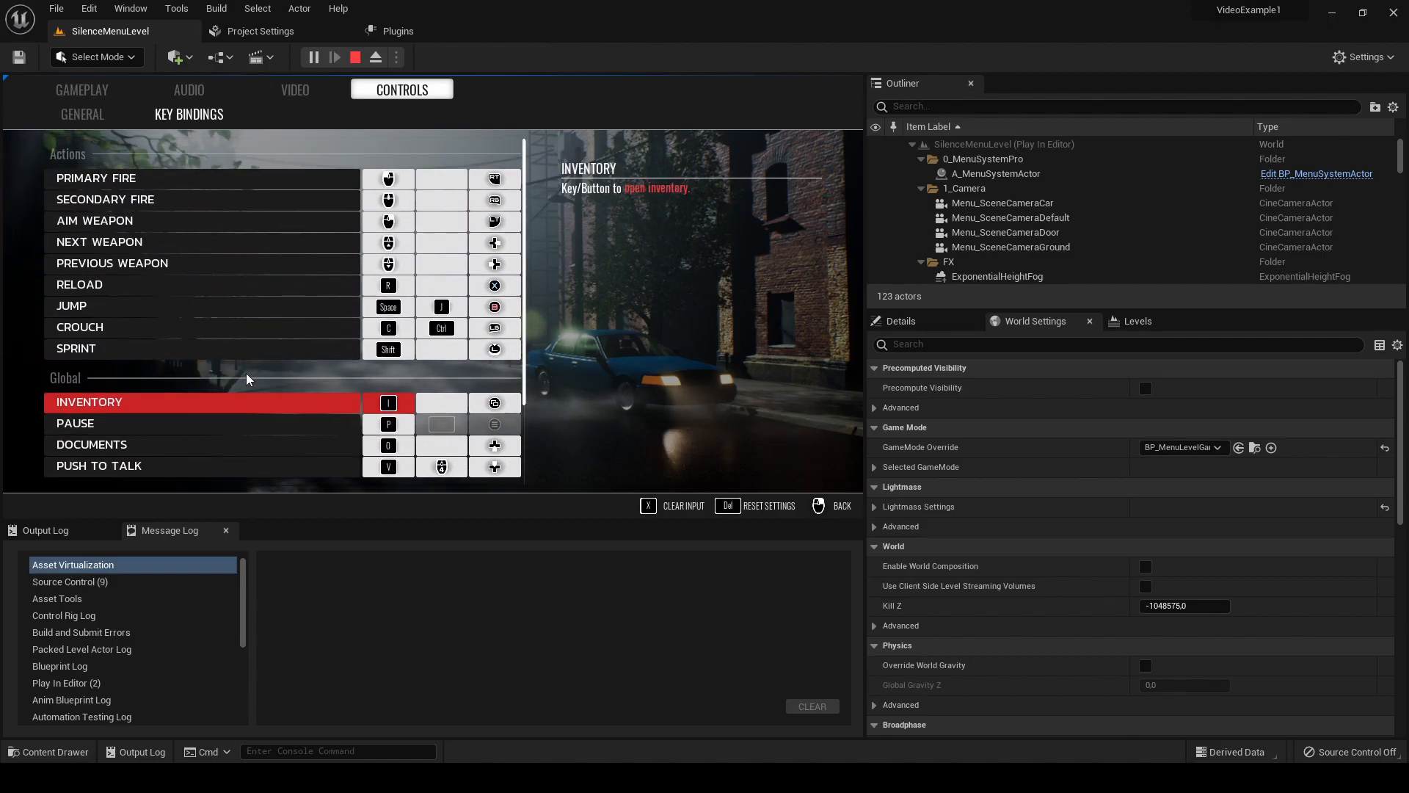
right_click(254, 161)
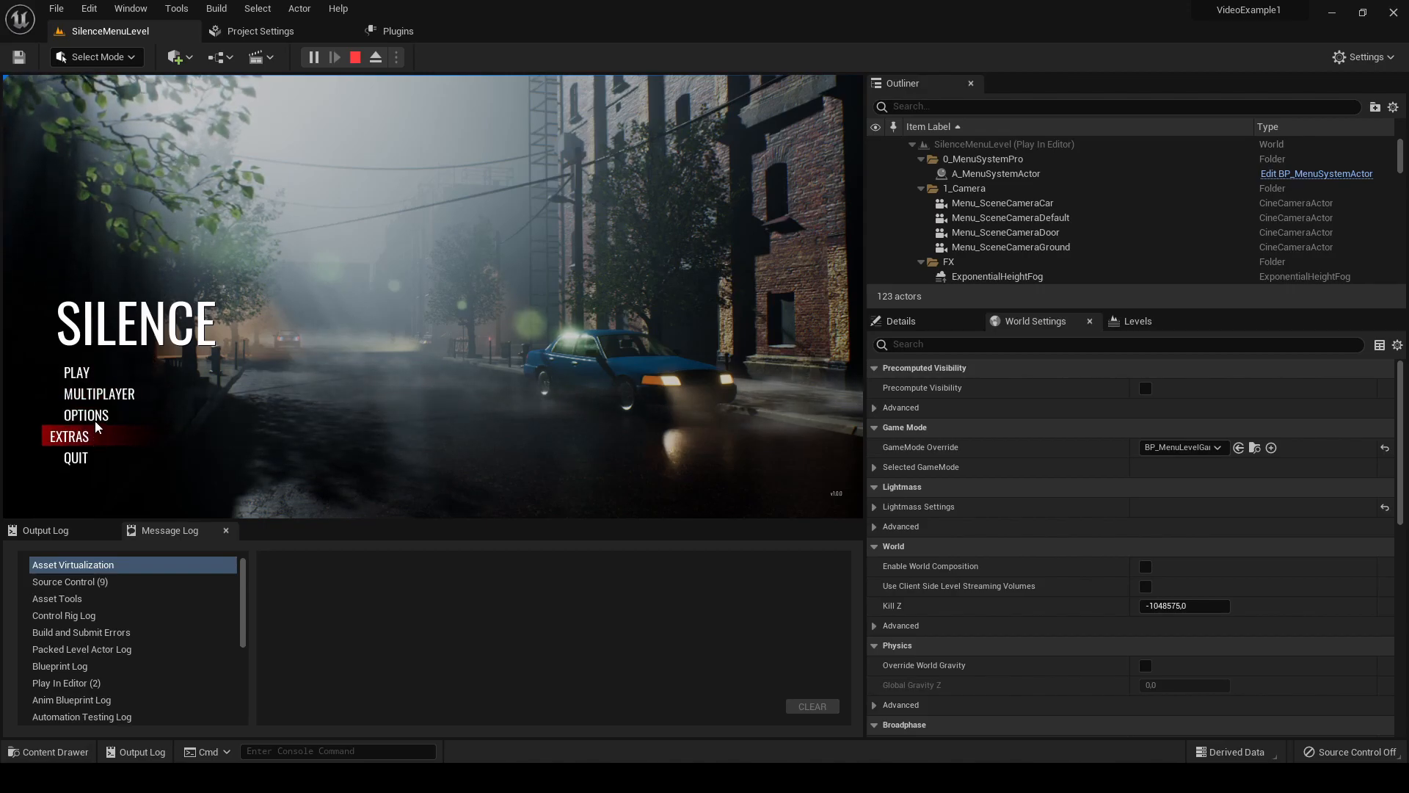
- Start a new singleplayer game in the first empty save slot
left_click(100, 381)
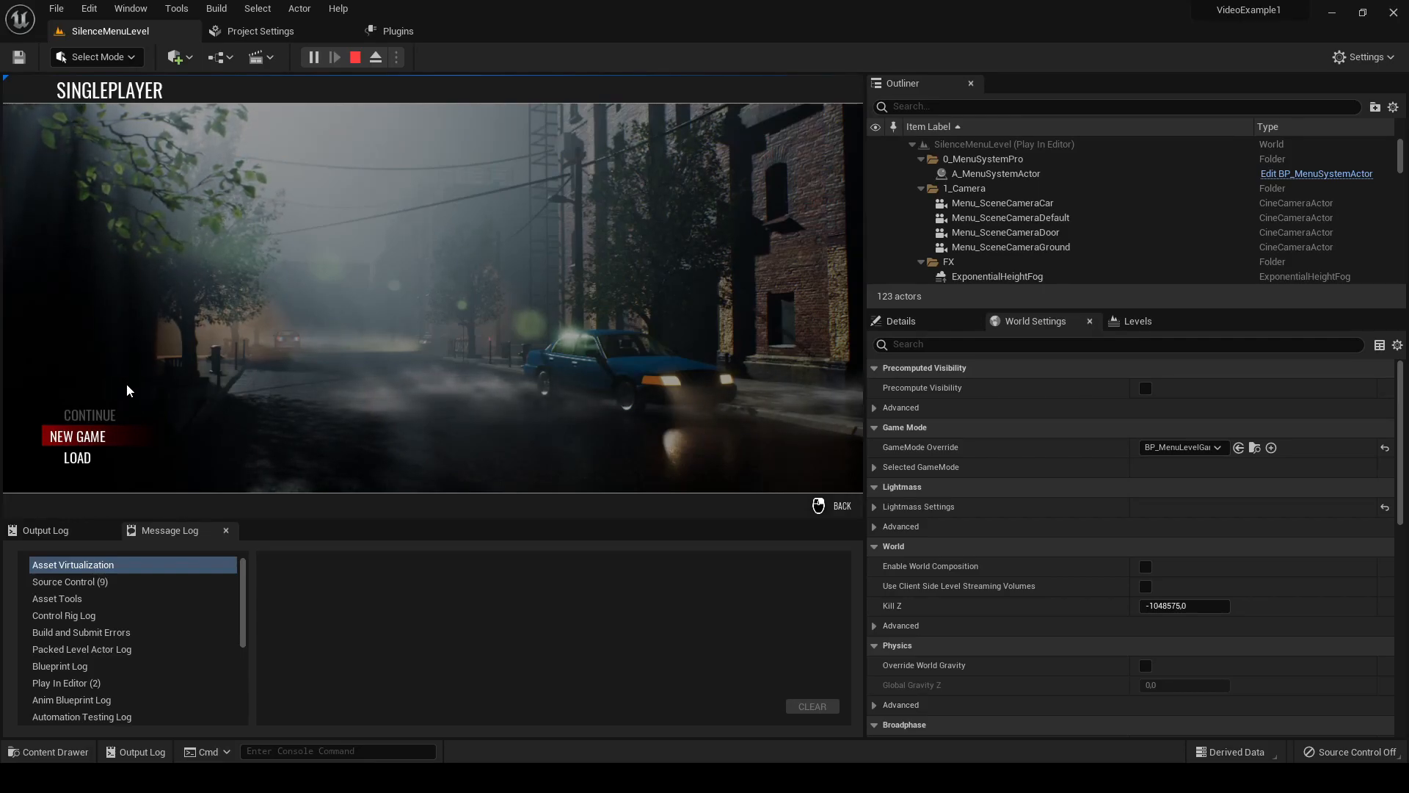
key("Up")
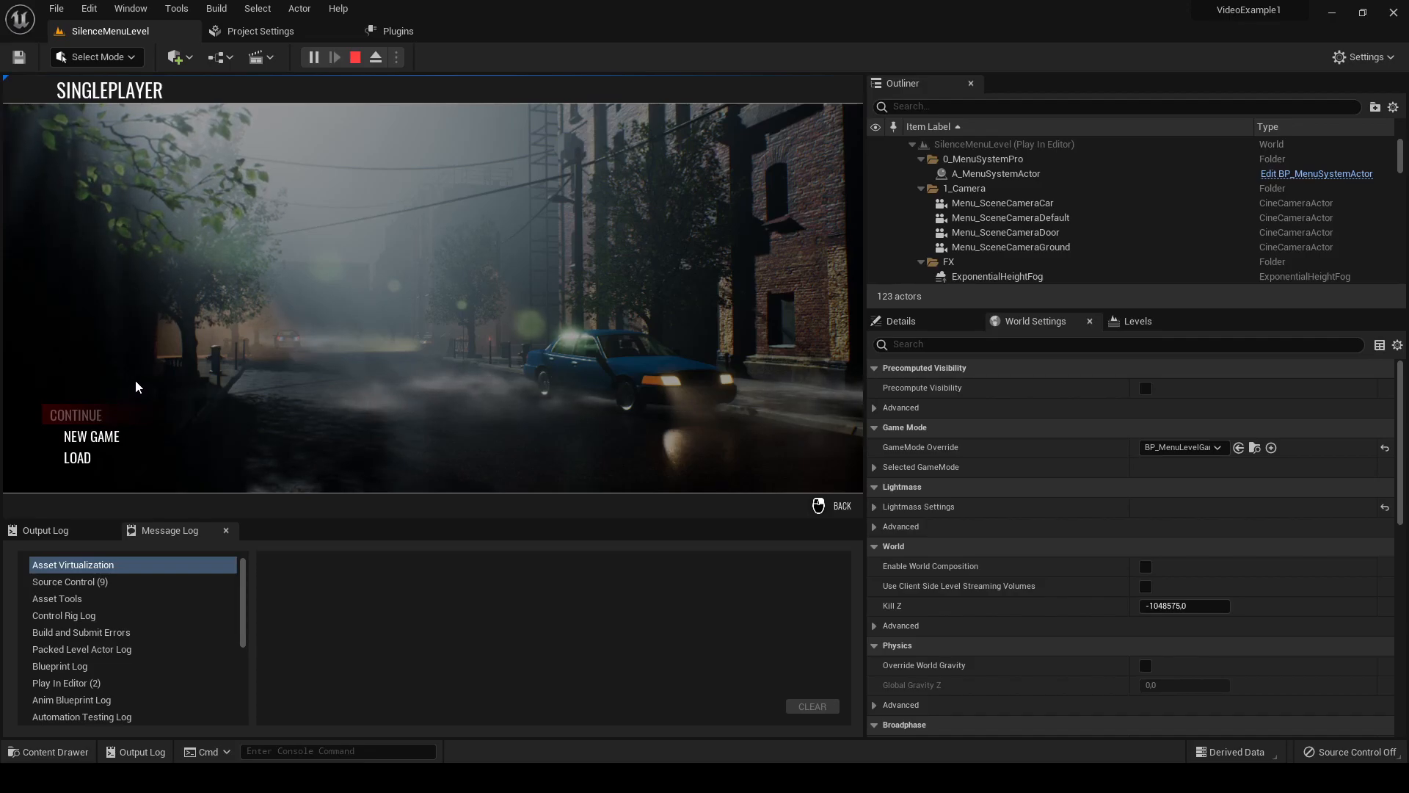
left_click(112, 441)
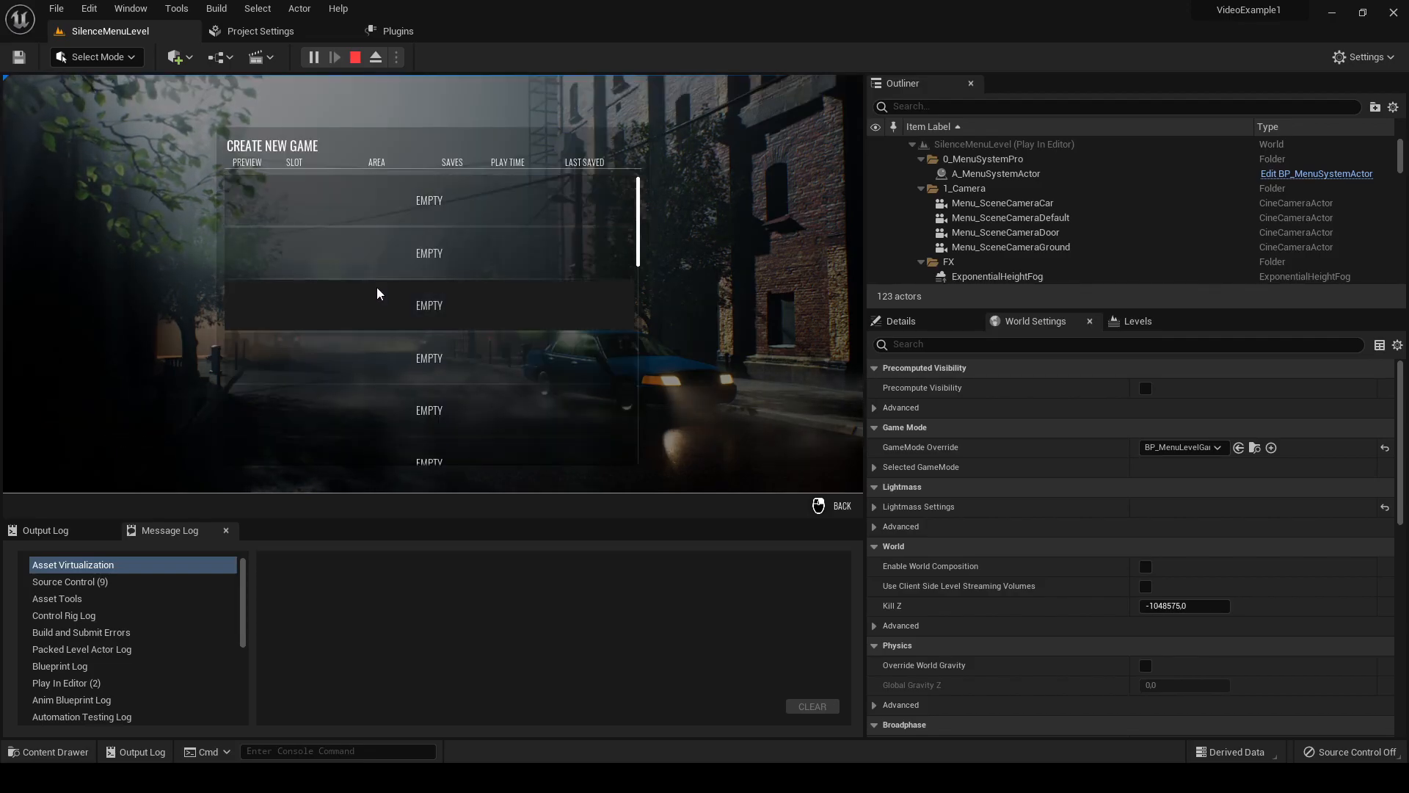
left_click(396, 215)
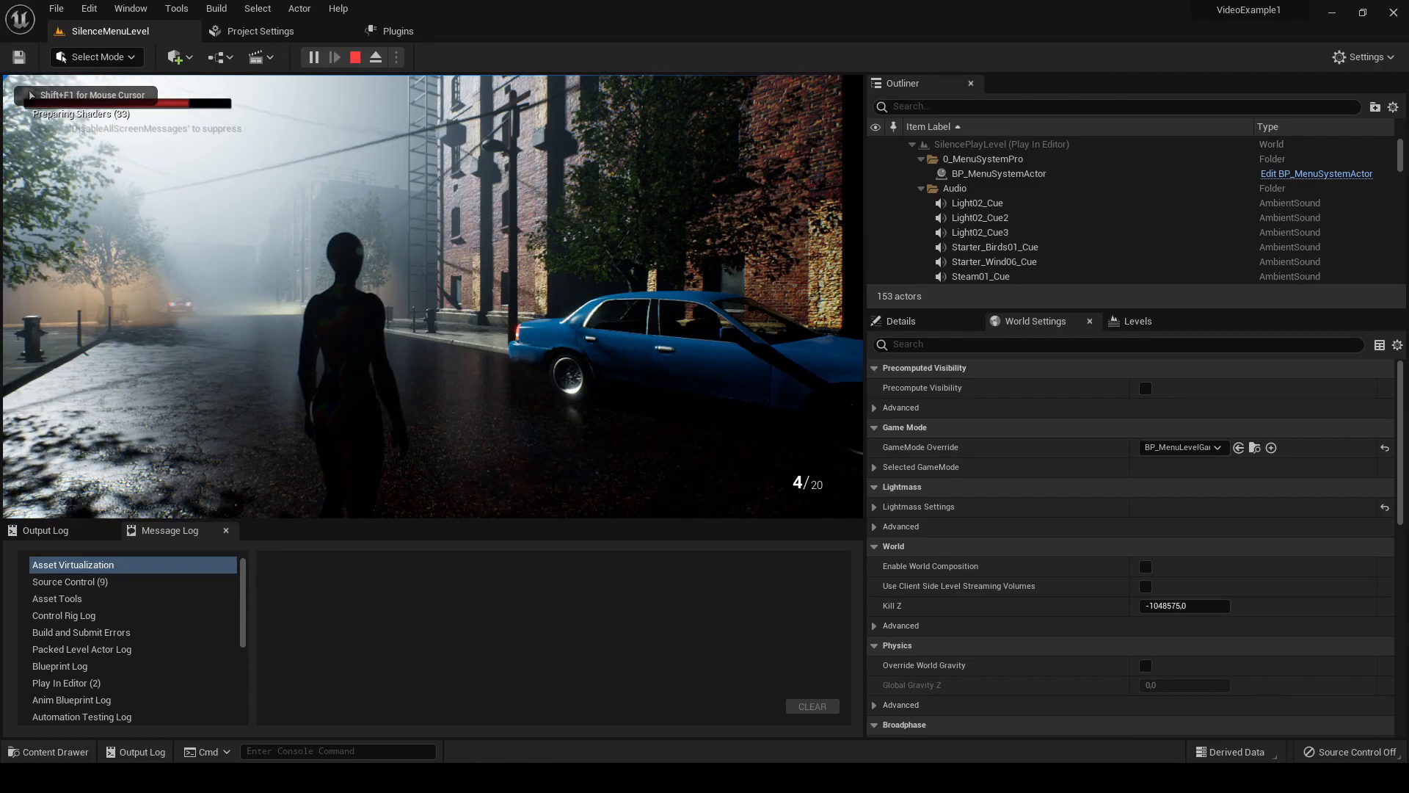
- Walk the character forward along the street and open the in-game pause menu
key("w")
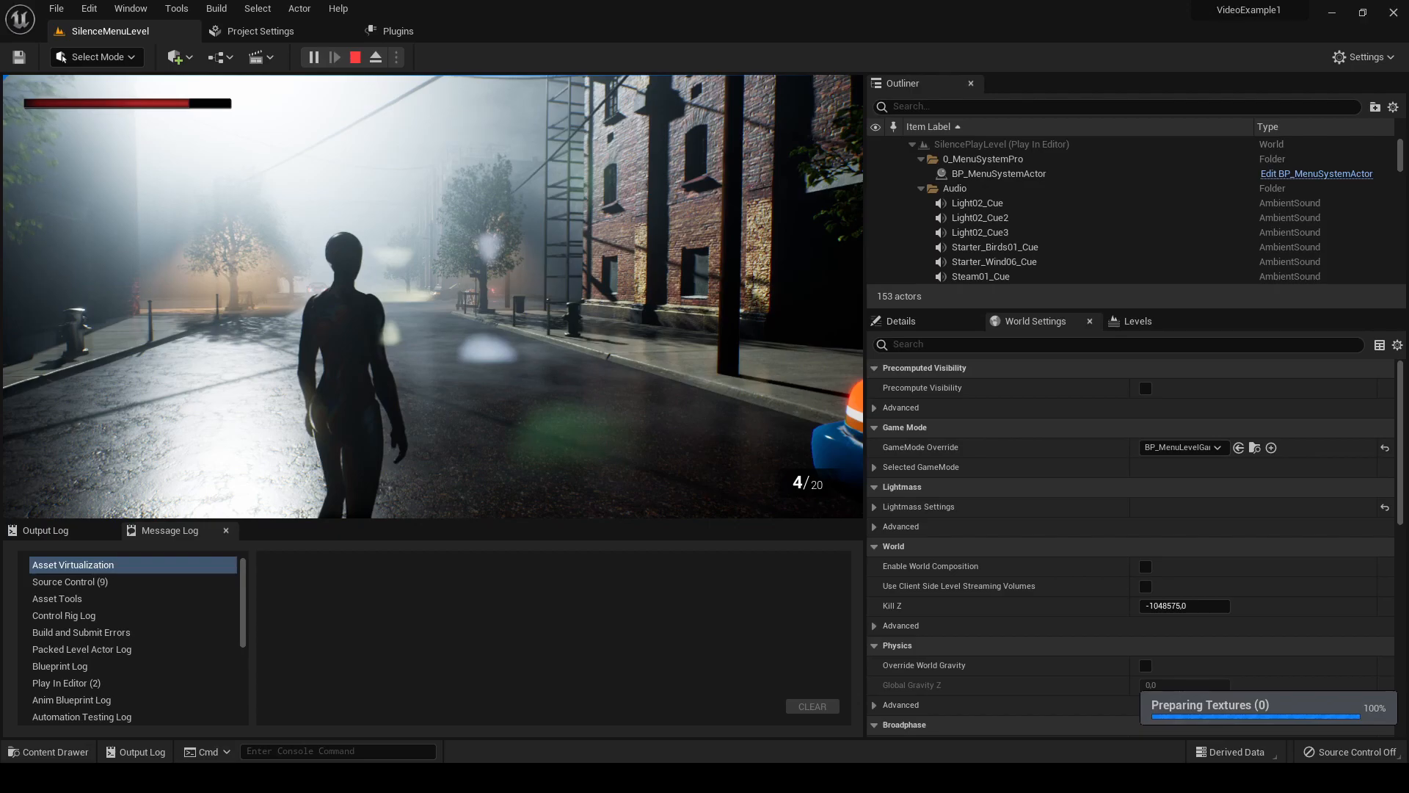
key("w")
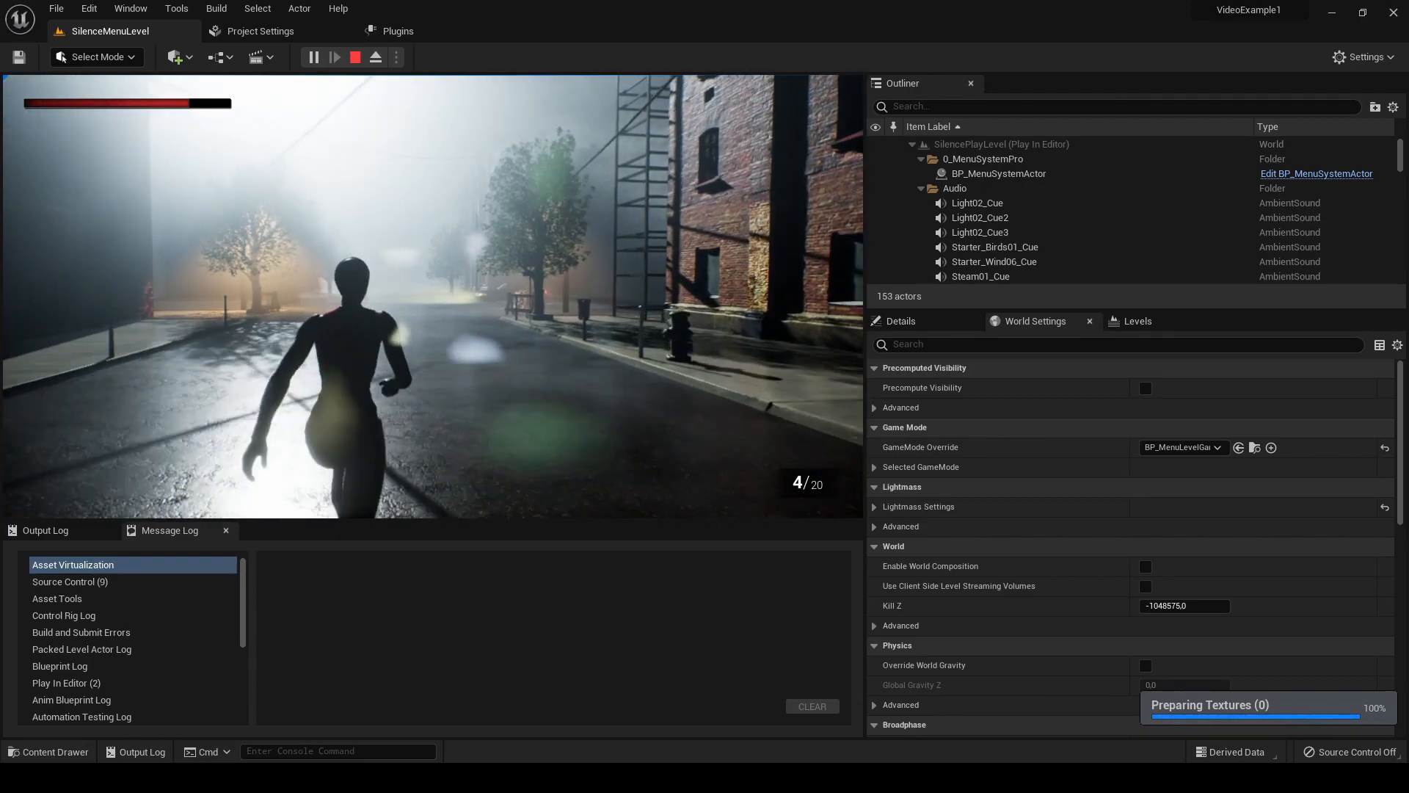
key("w")
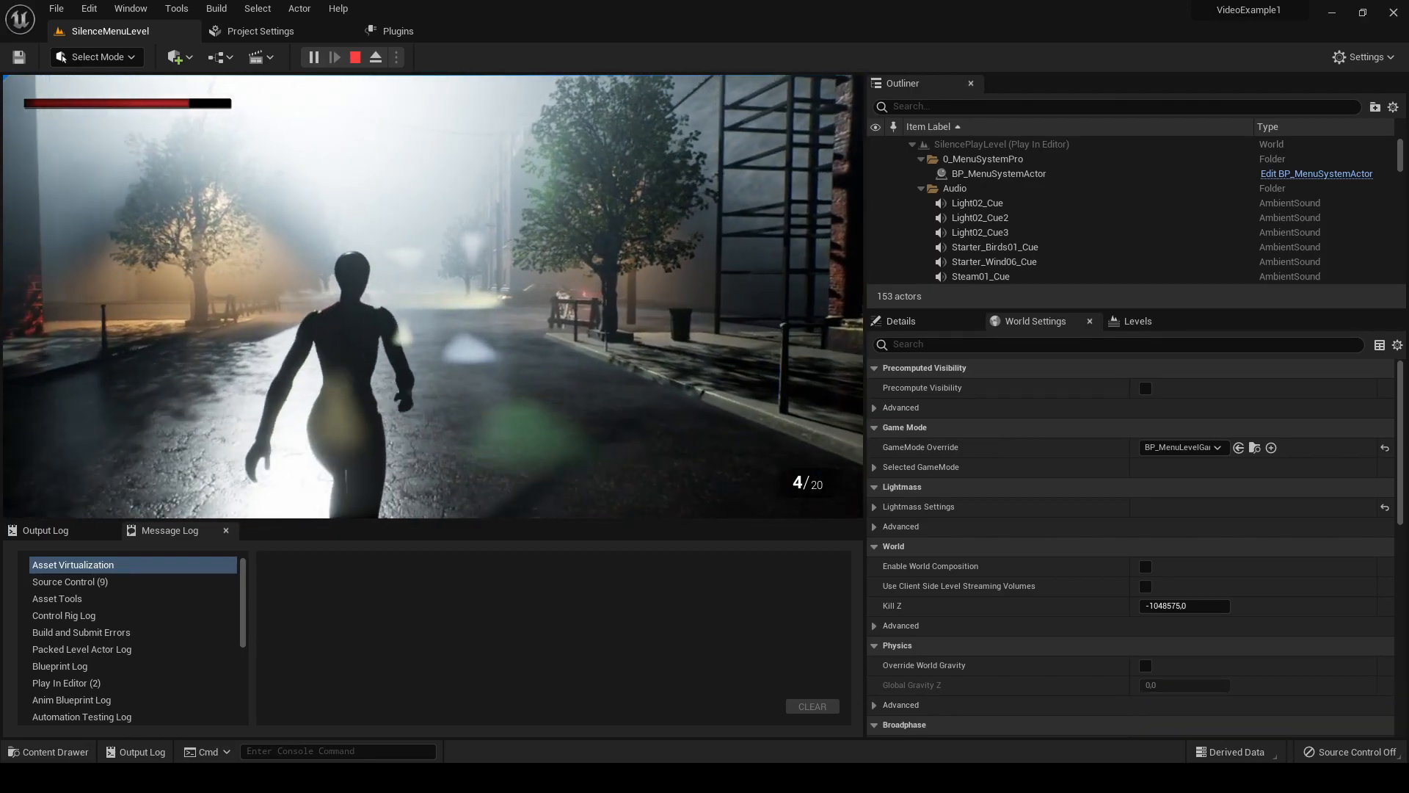
key("w")
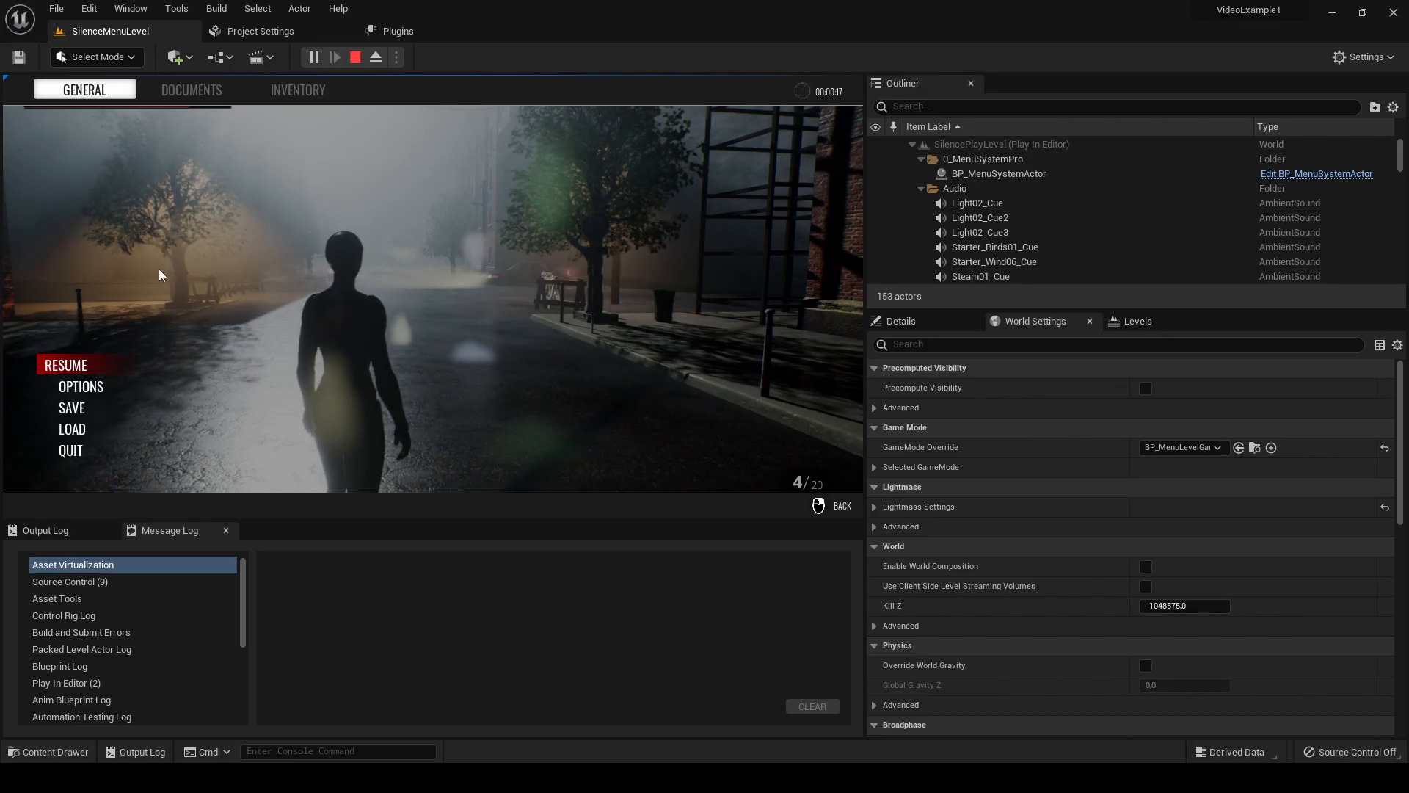
- Examine the Video graphics options from the pause menu and return to the pause menu
left_click(68, 387)
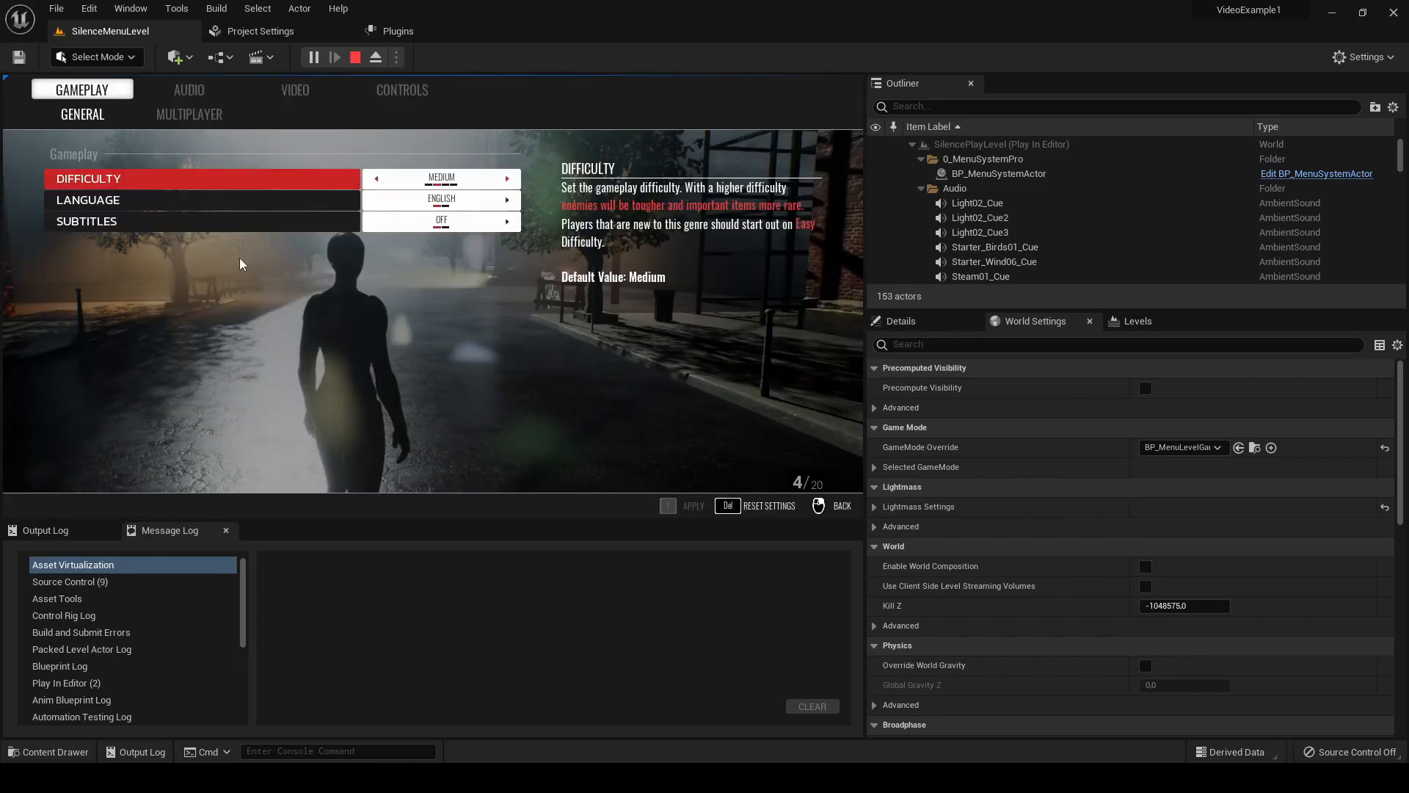
left_click(295, 89)
left_click(215, 118)
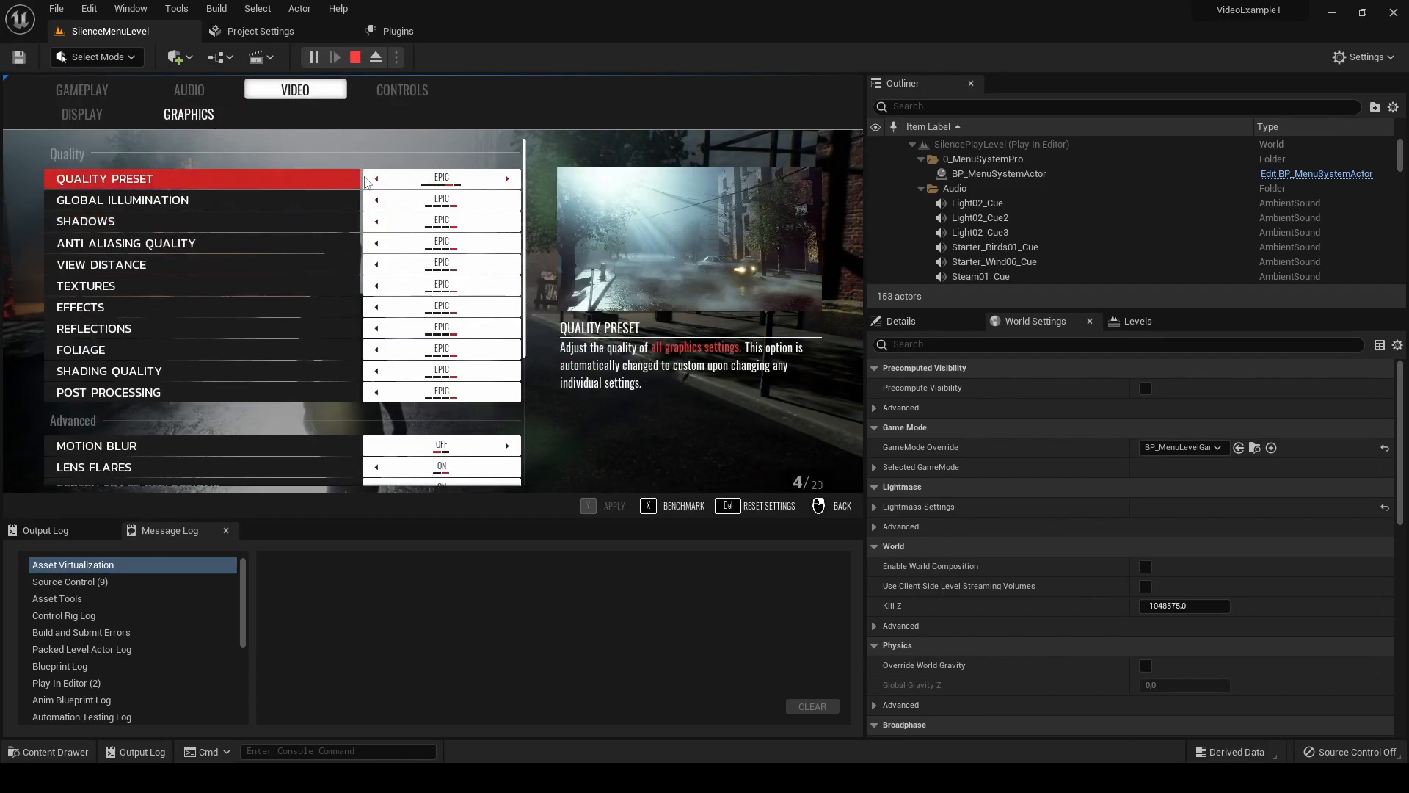
right_click(104, 122)
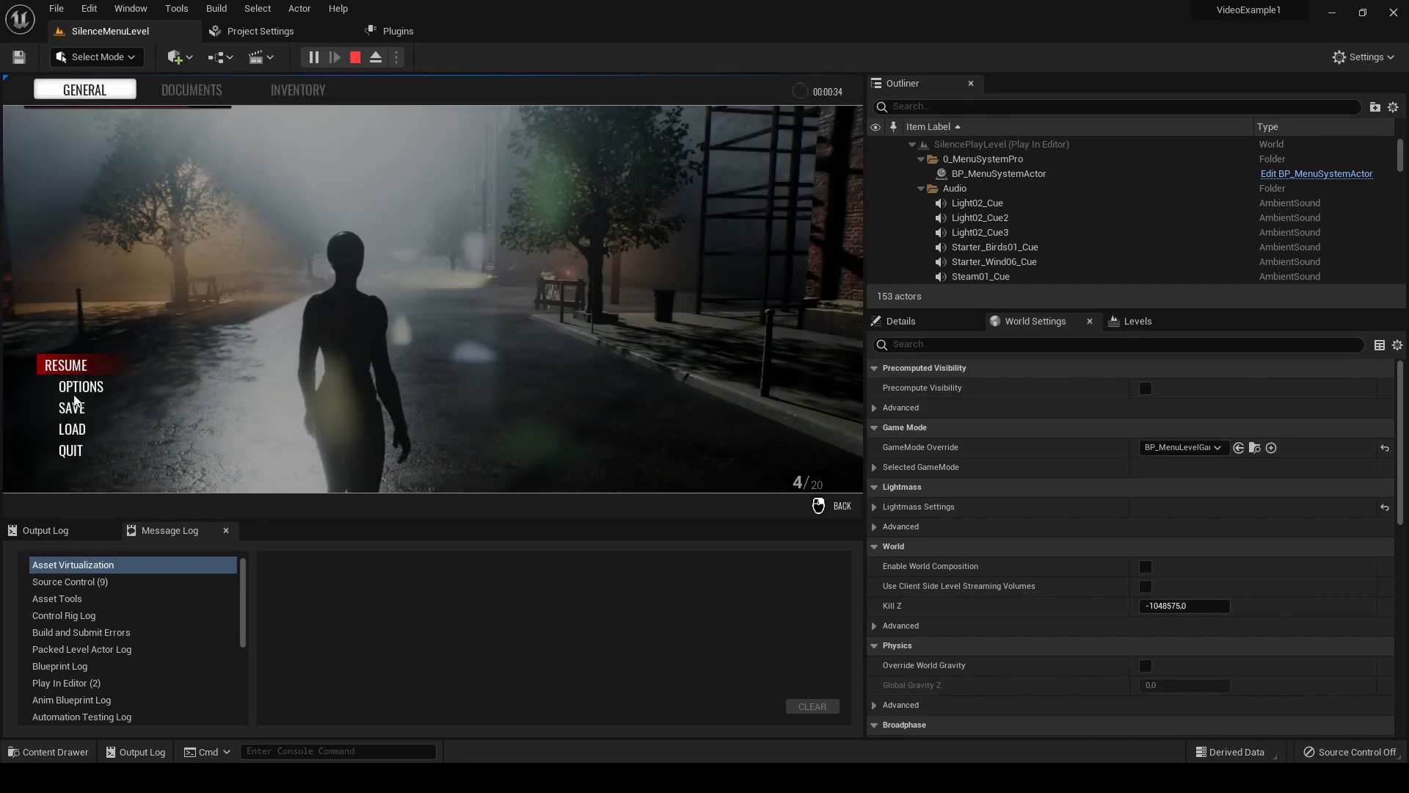
- Save the game over the existing save in slot 1 and return to the pause menu
left_click(77, 402)
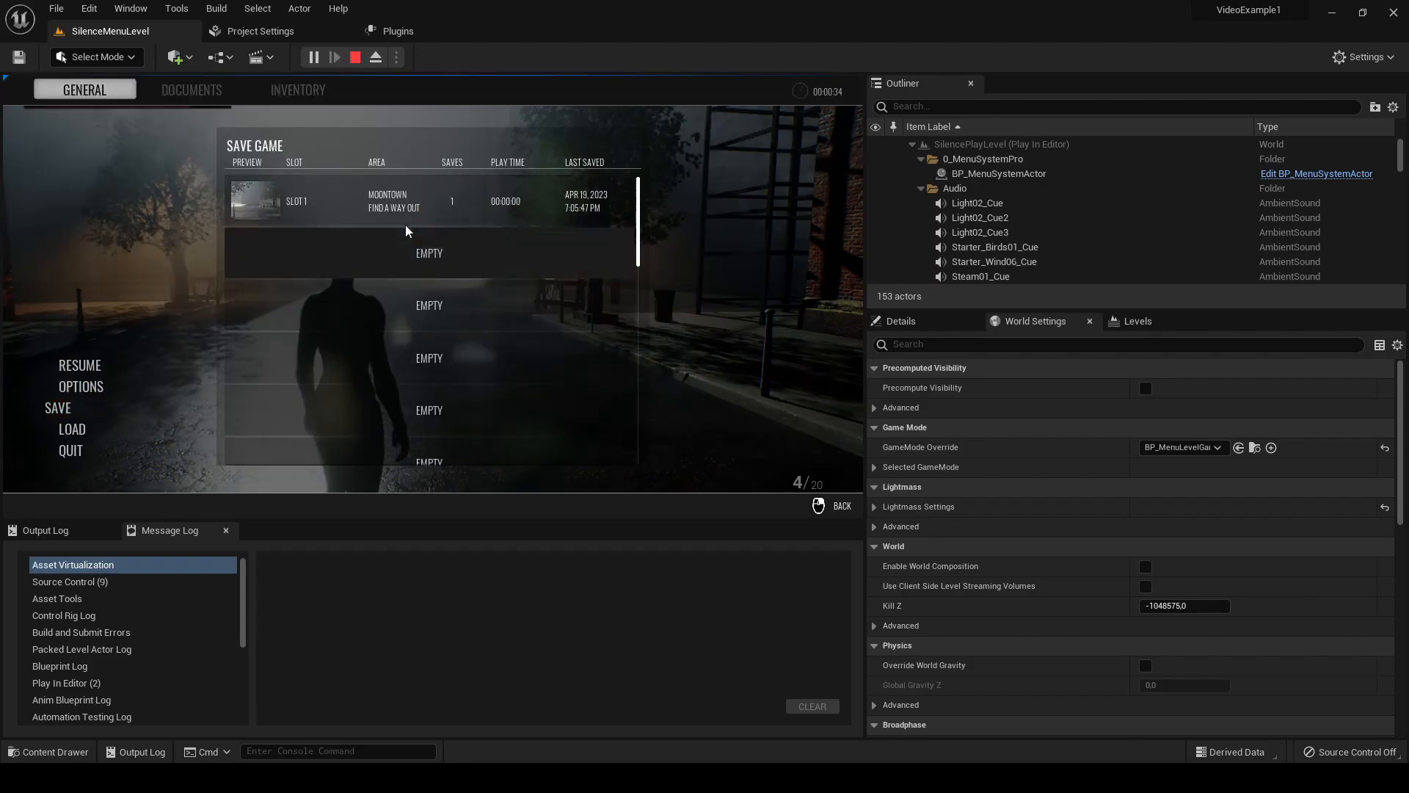
left_click(402, 214)
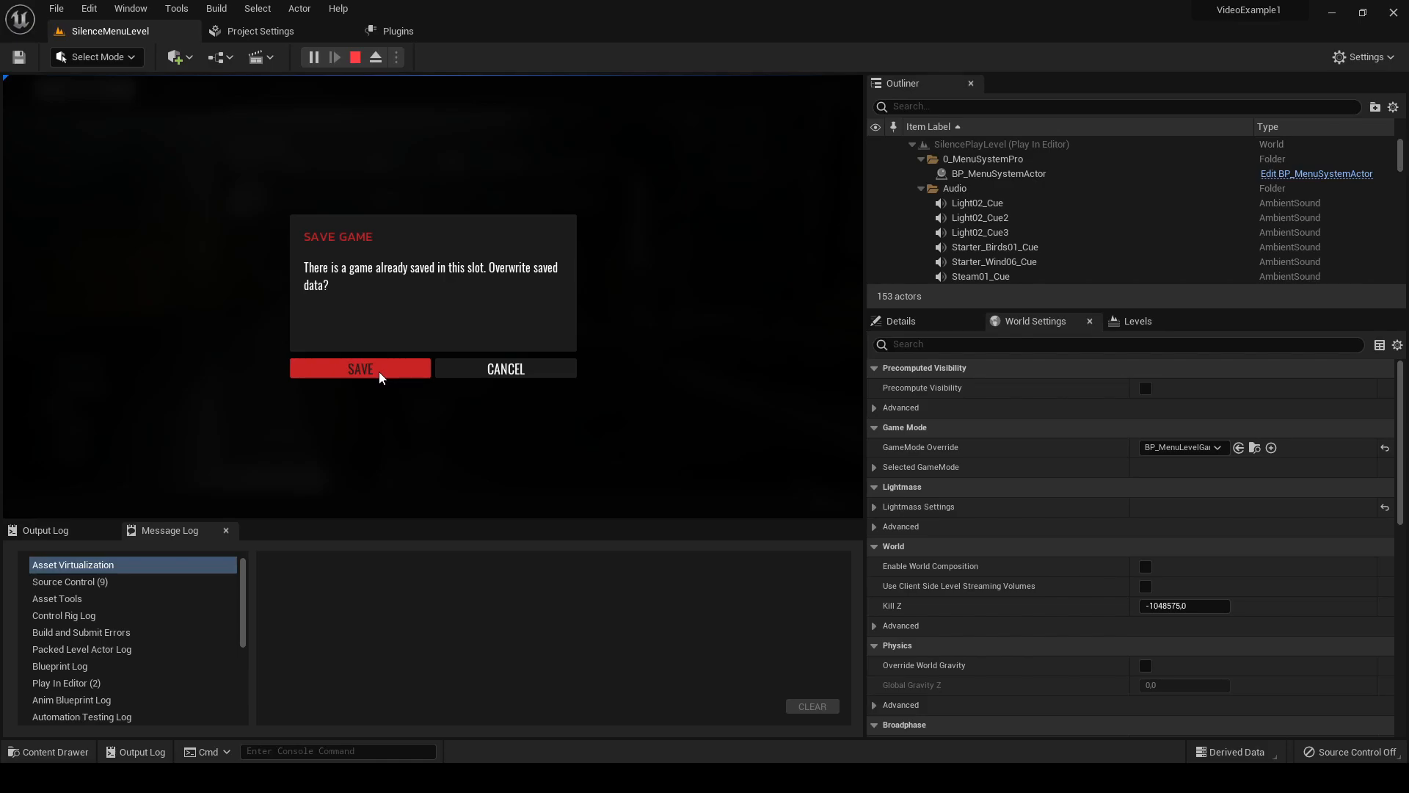
left_click(379, 373)
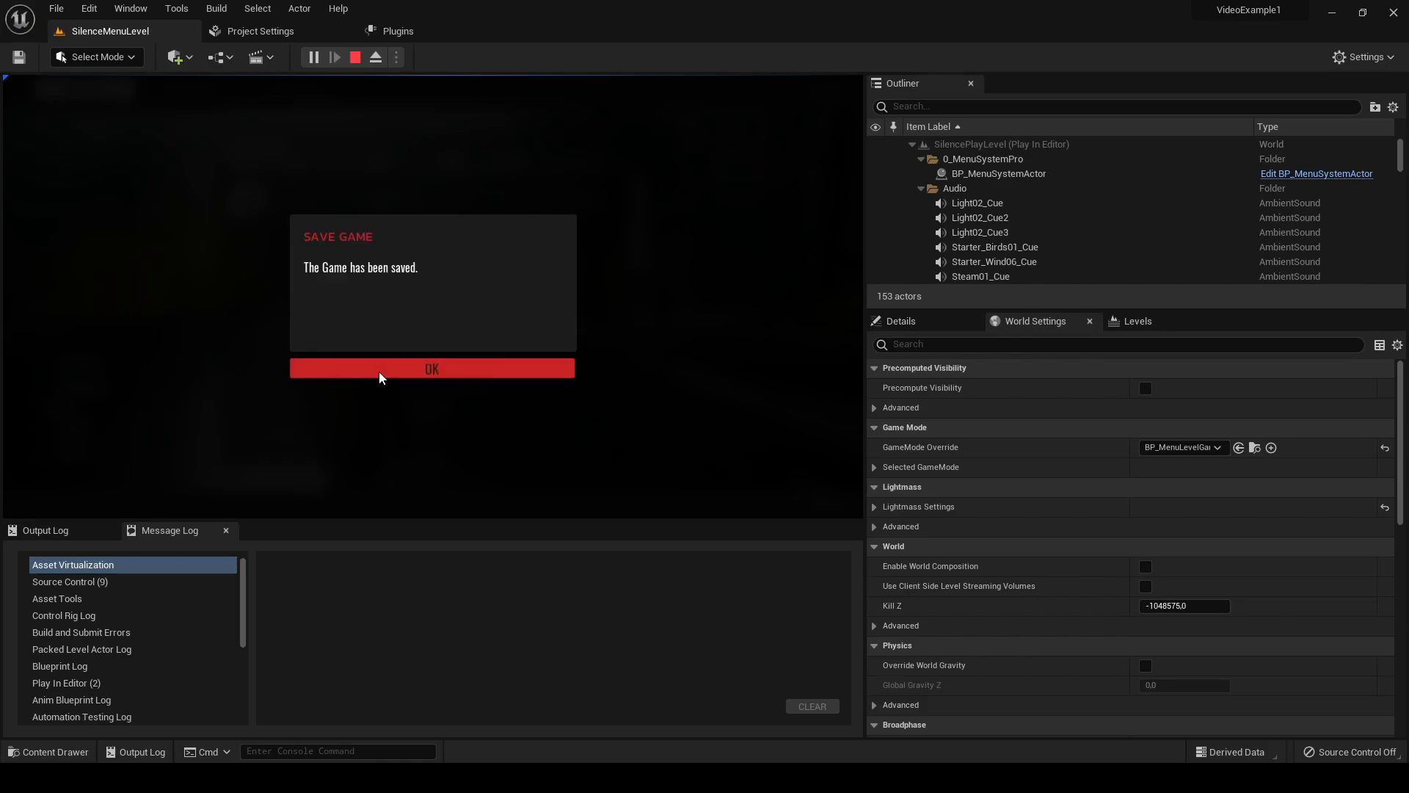
left_click(379, 374)
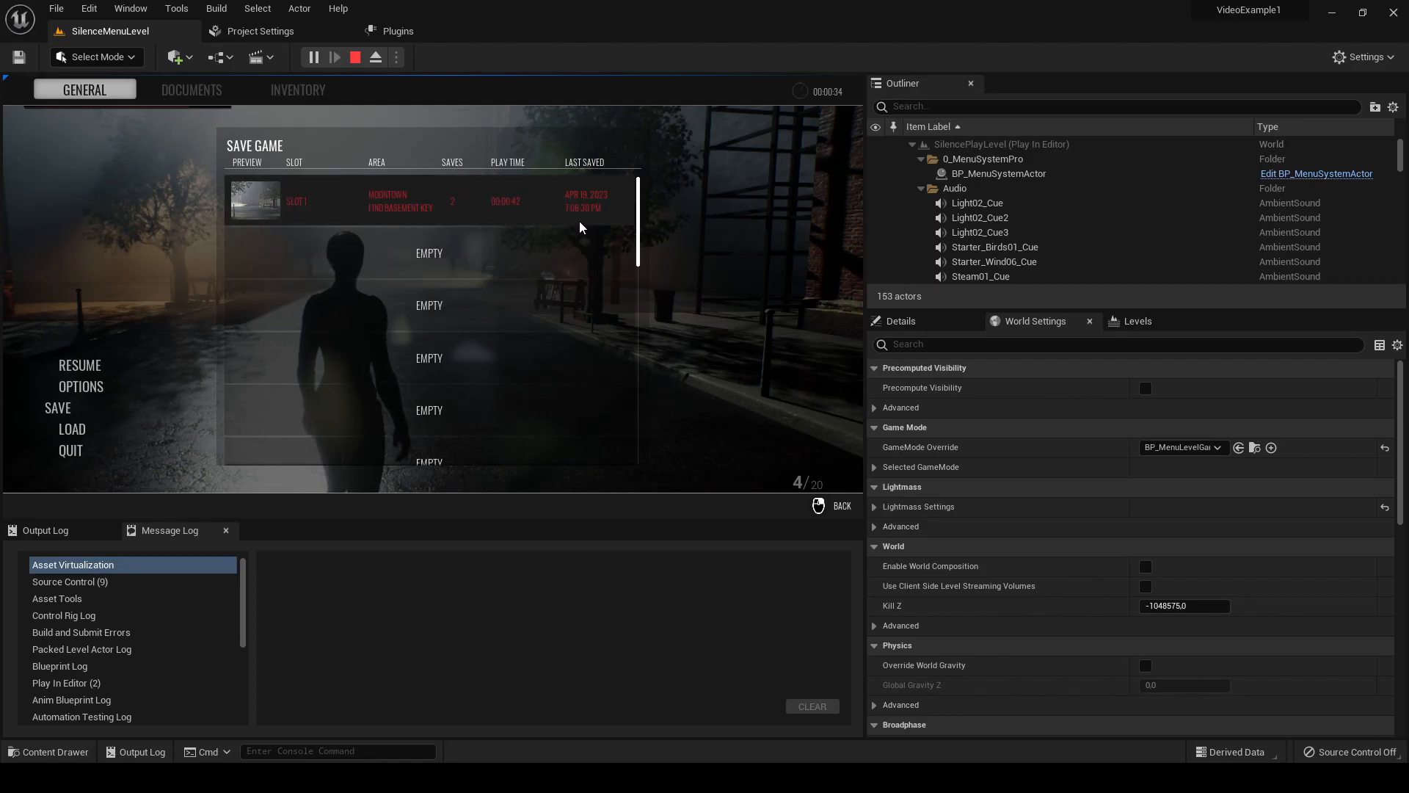
right_click(210, 326)
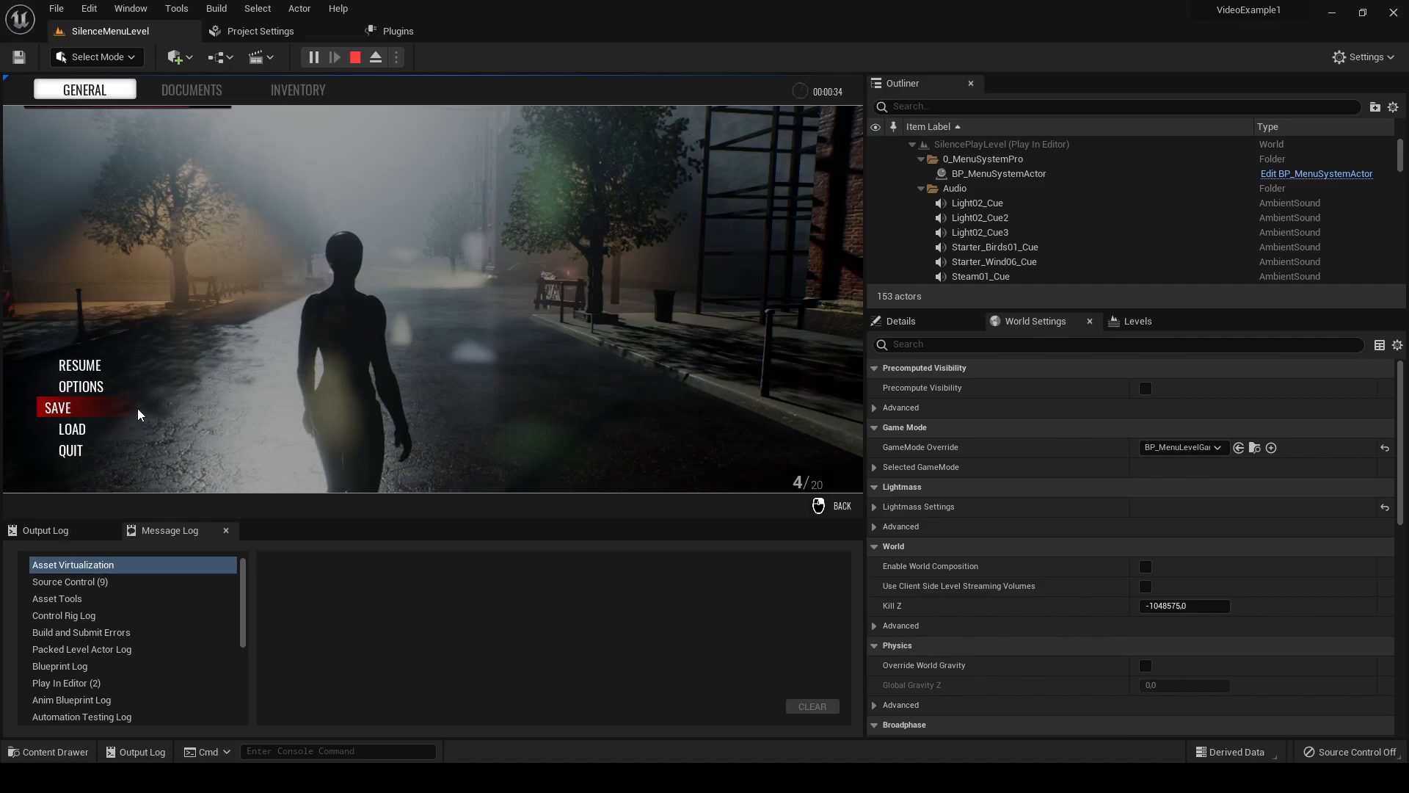
- Load the slot 1 saved game and quit from its pause menu to the main menu
left_click(90, 429)
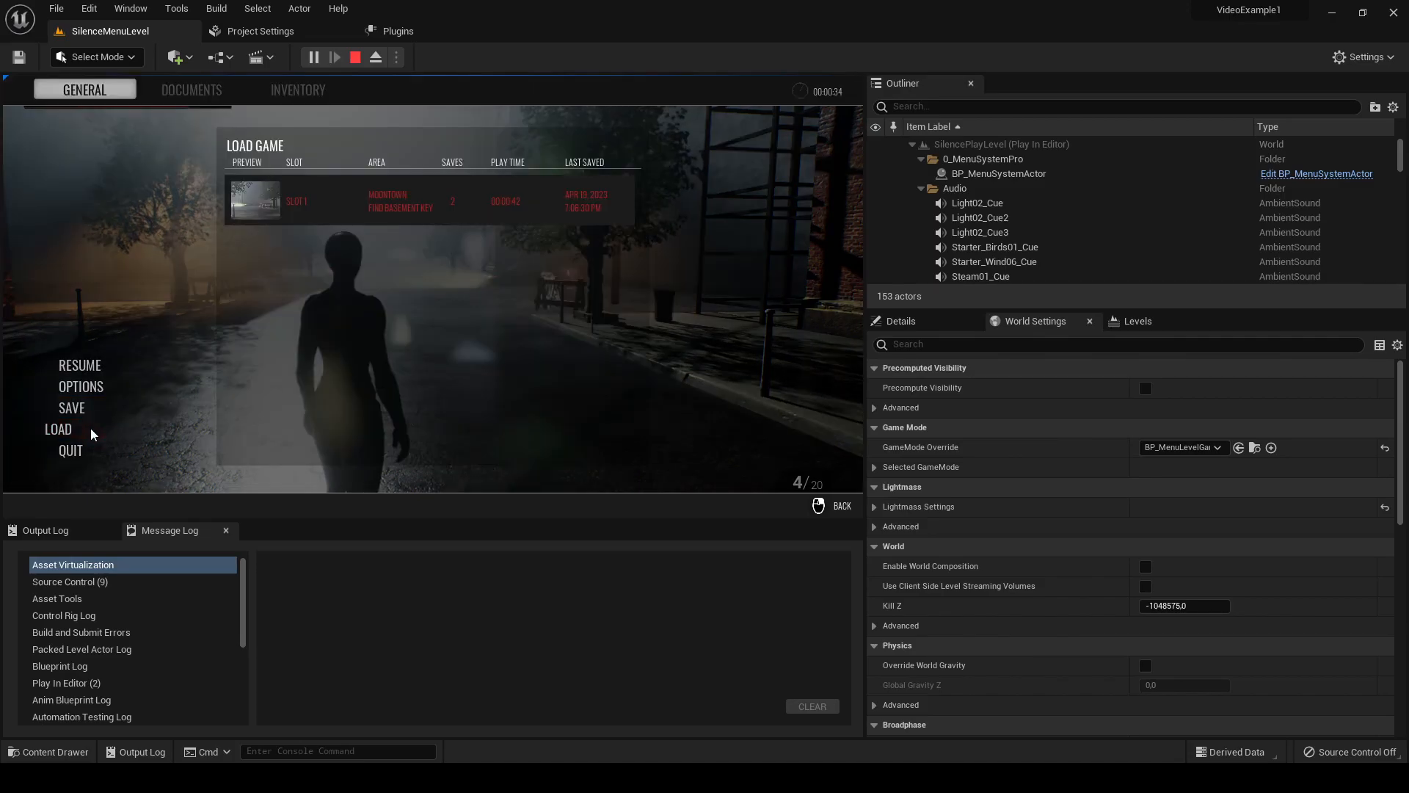
left_click(360, 207)
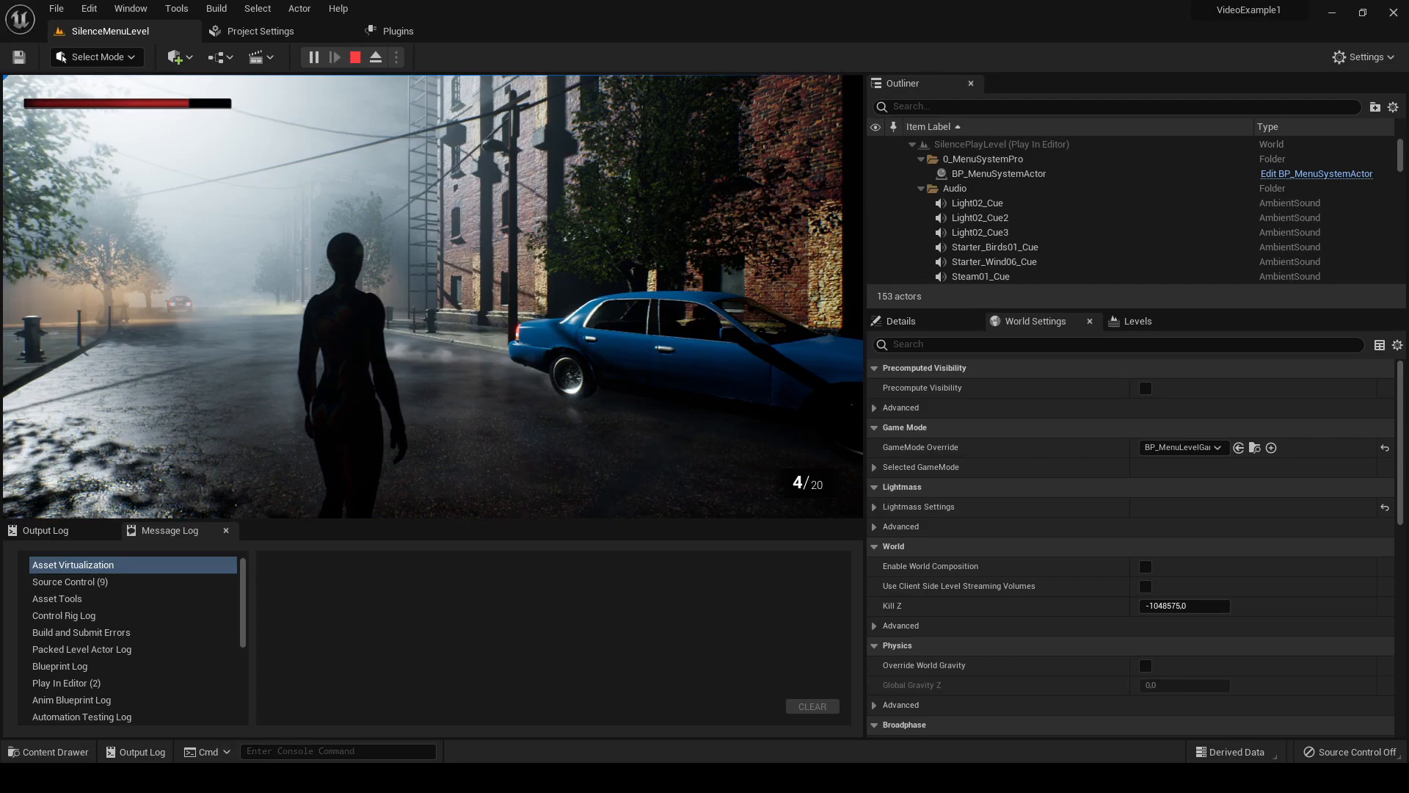
key("Tab")
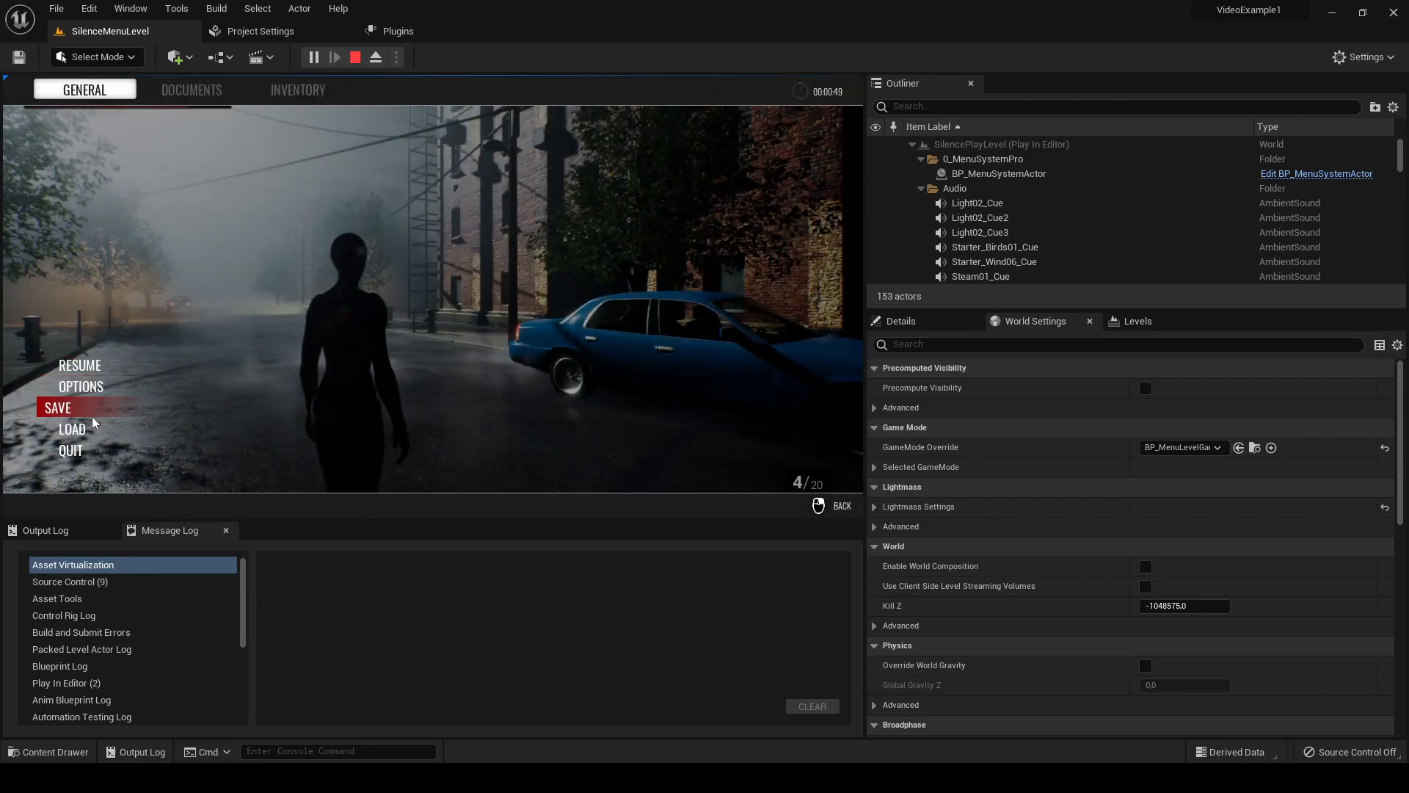
left_click(72, 451)
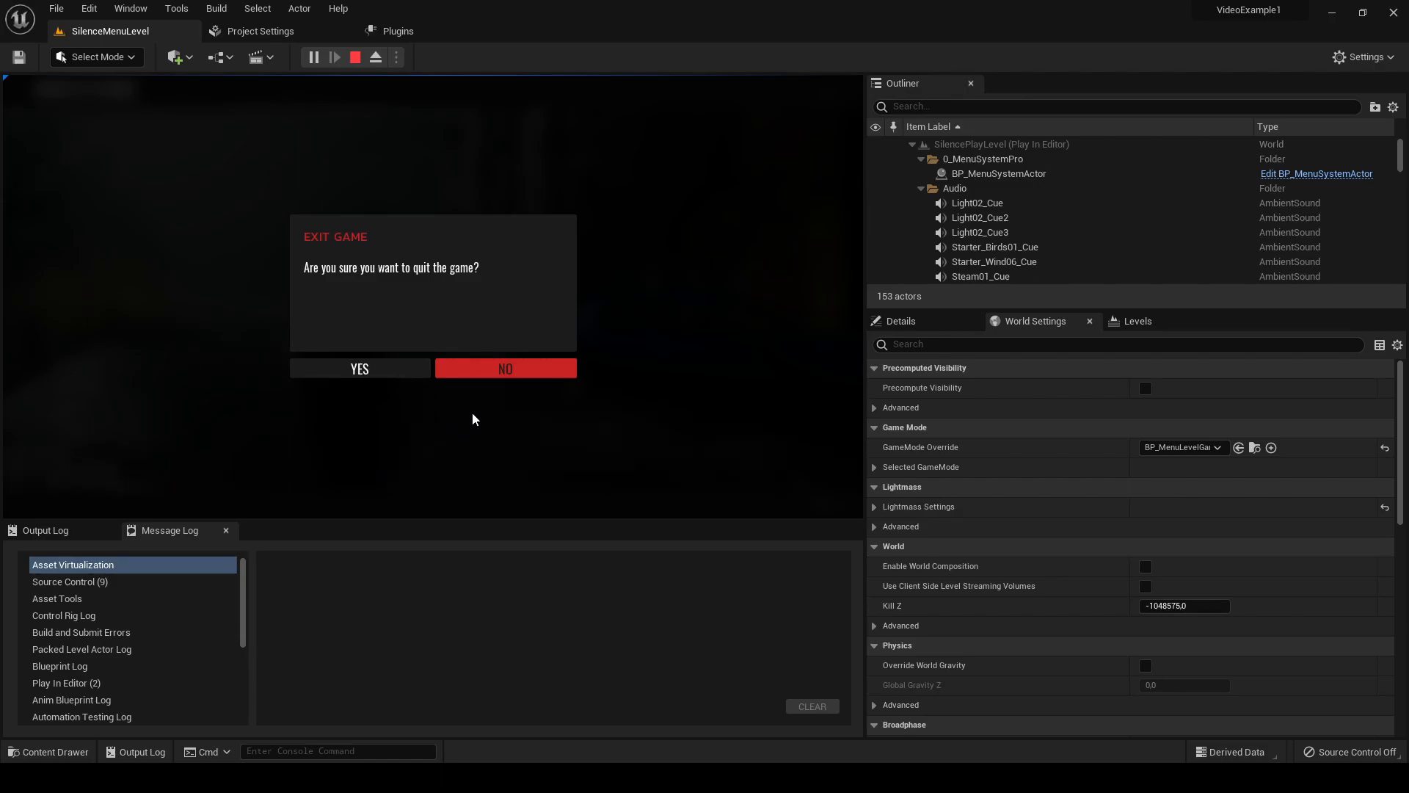
left_click(386, 370)
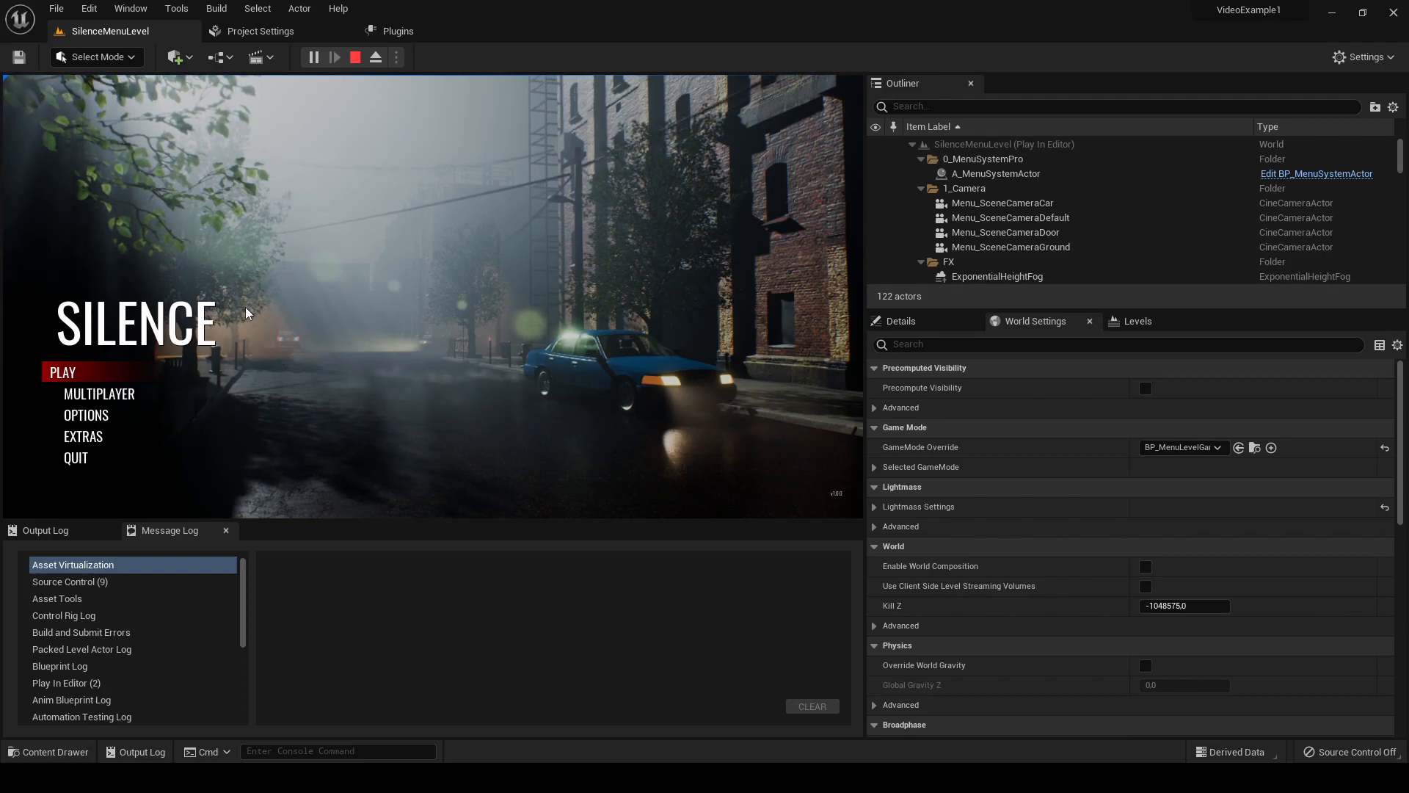
- Examine the Multiplayer menu, including its Host Game option, and return to the main menu
left_click(88, 395)
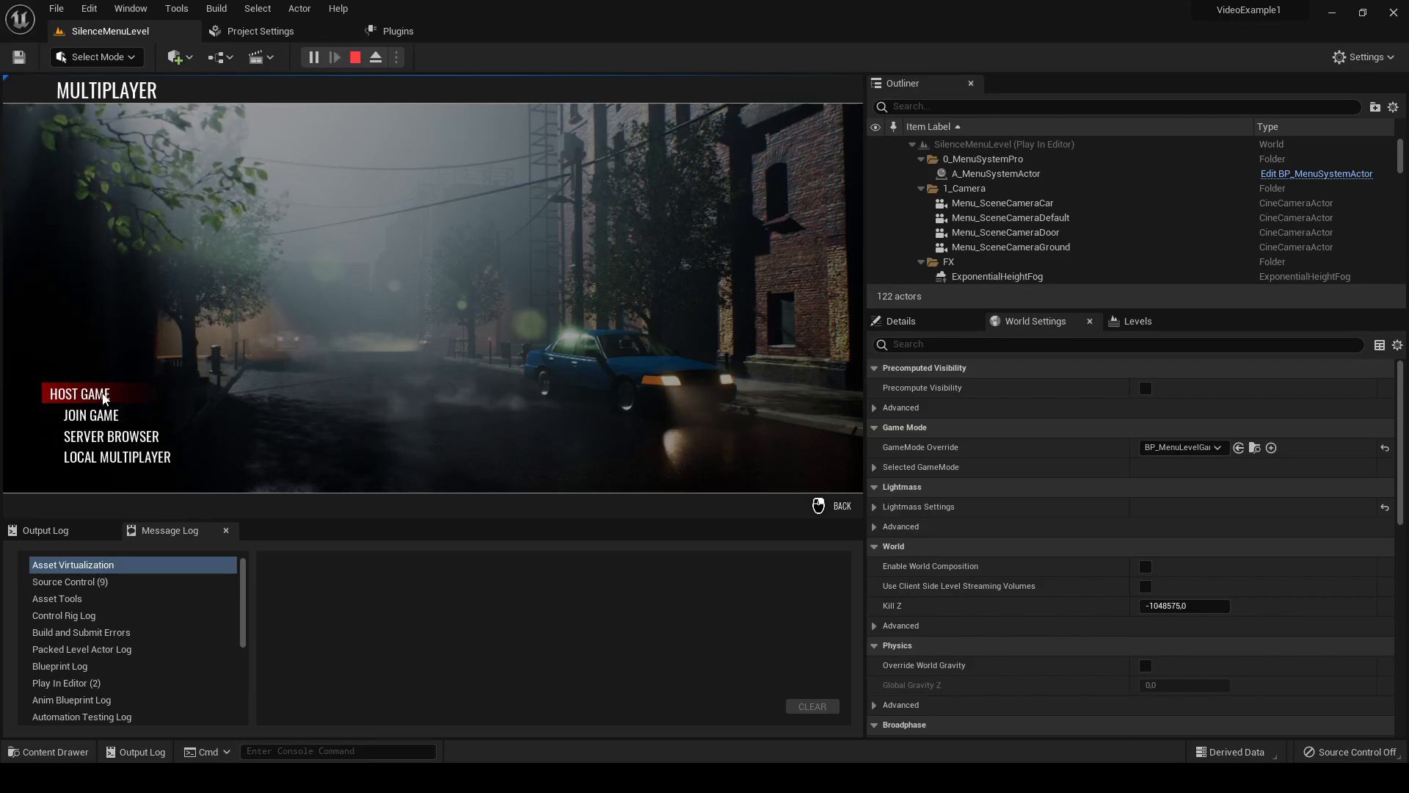
left_click(104, 396)
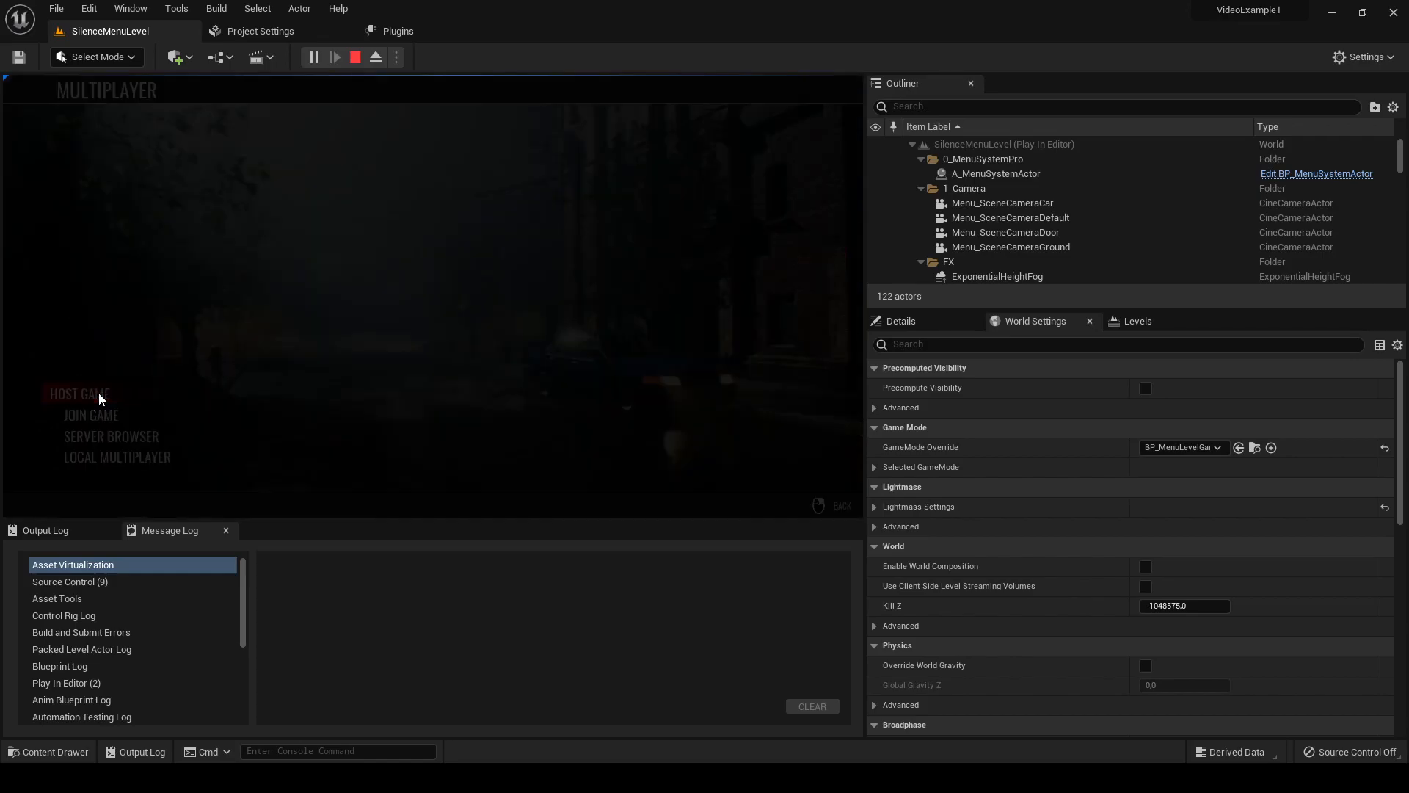
left_click(199, 273)
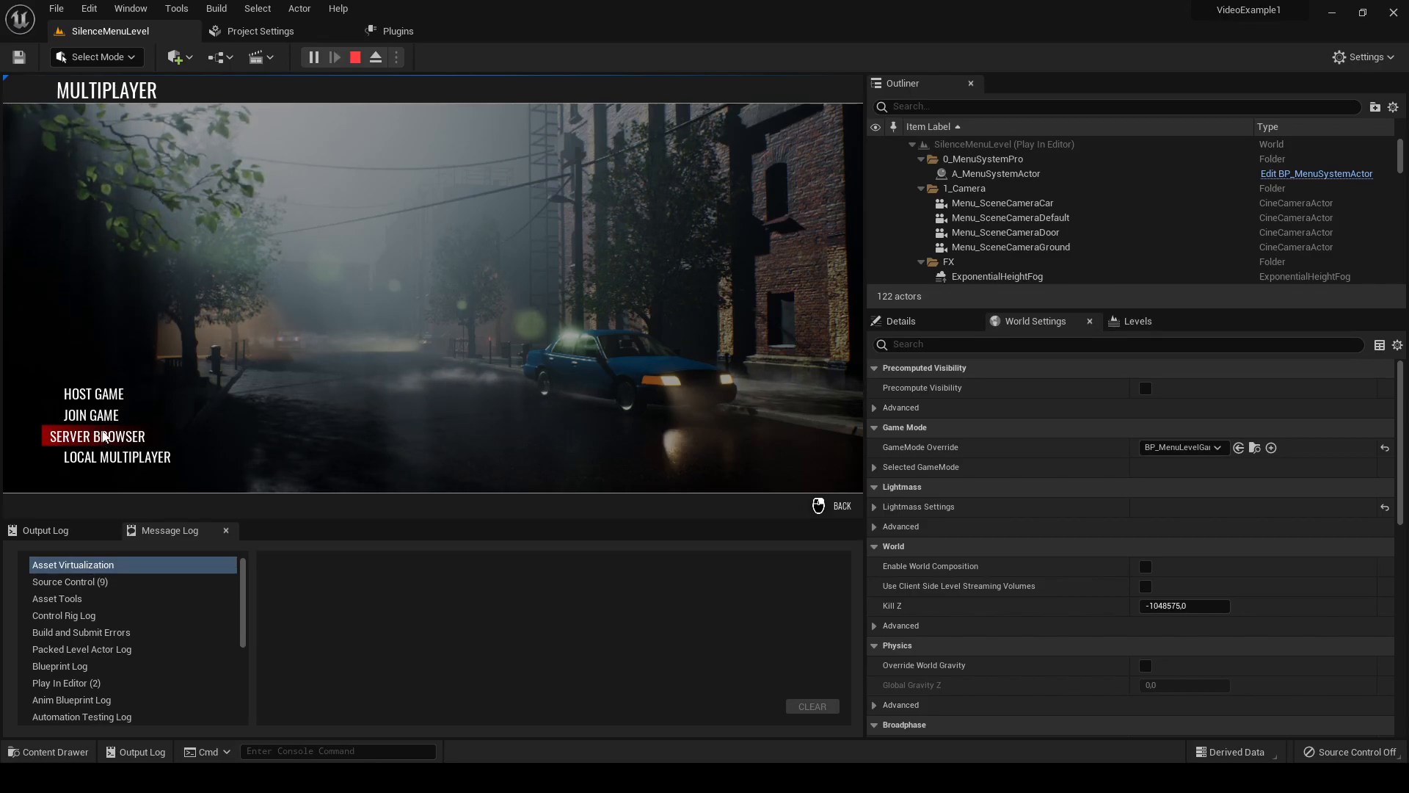
right_click(144, 428)
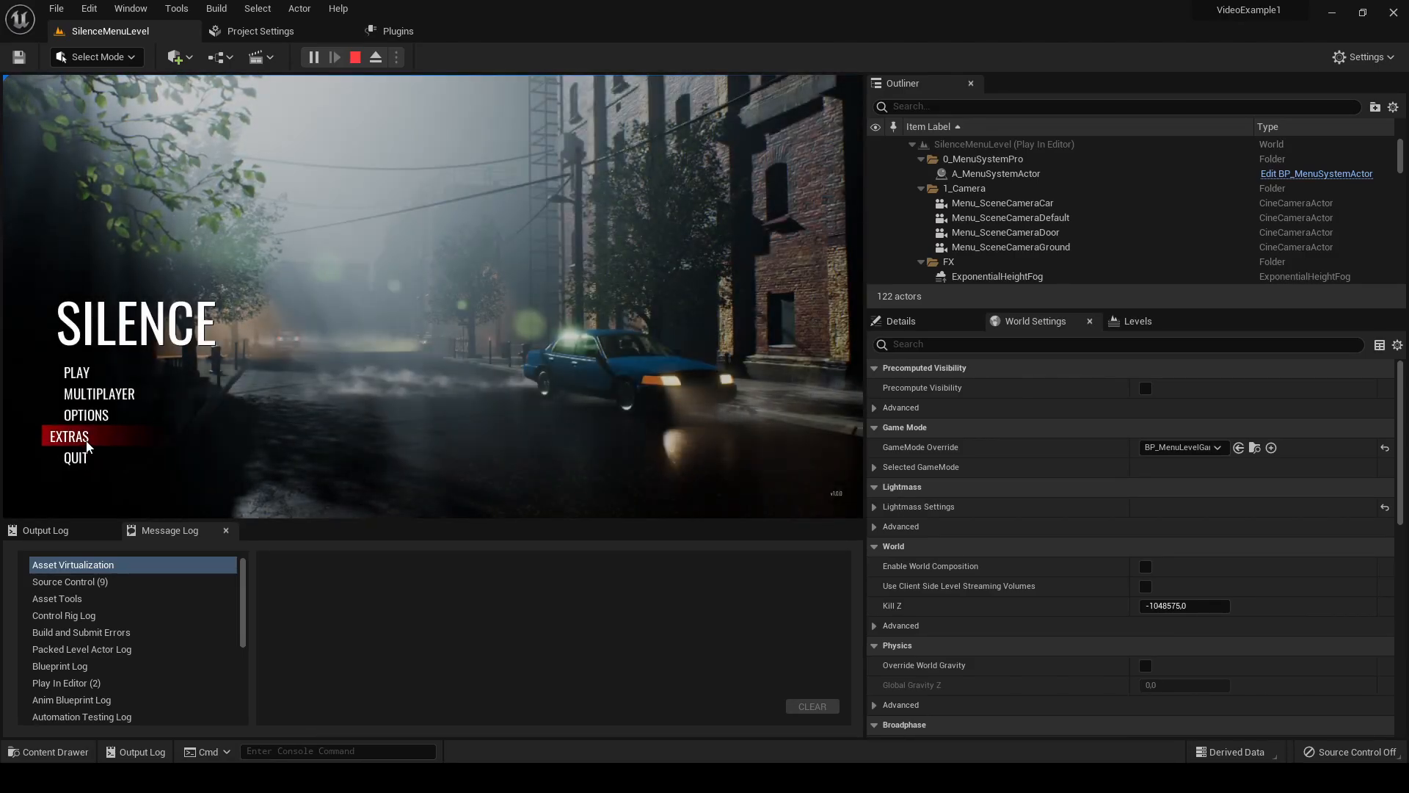
- Examine the Design Showcase and Character Selection pages in the Extras menu and return to the Extras list
left_click(86, 437)
right_click(91, 439)
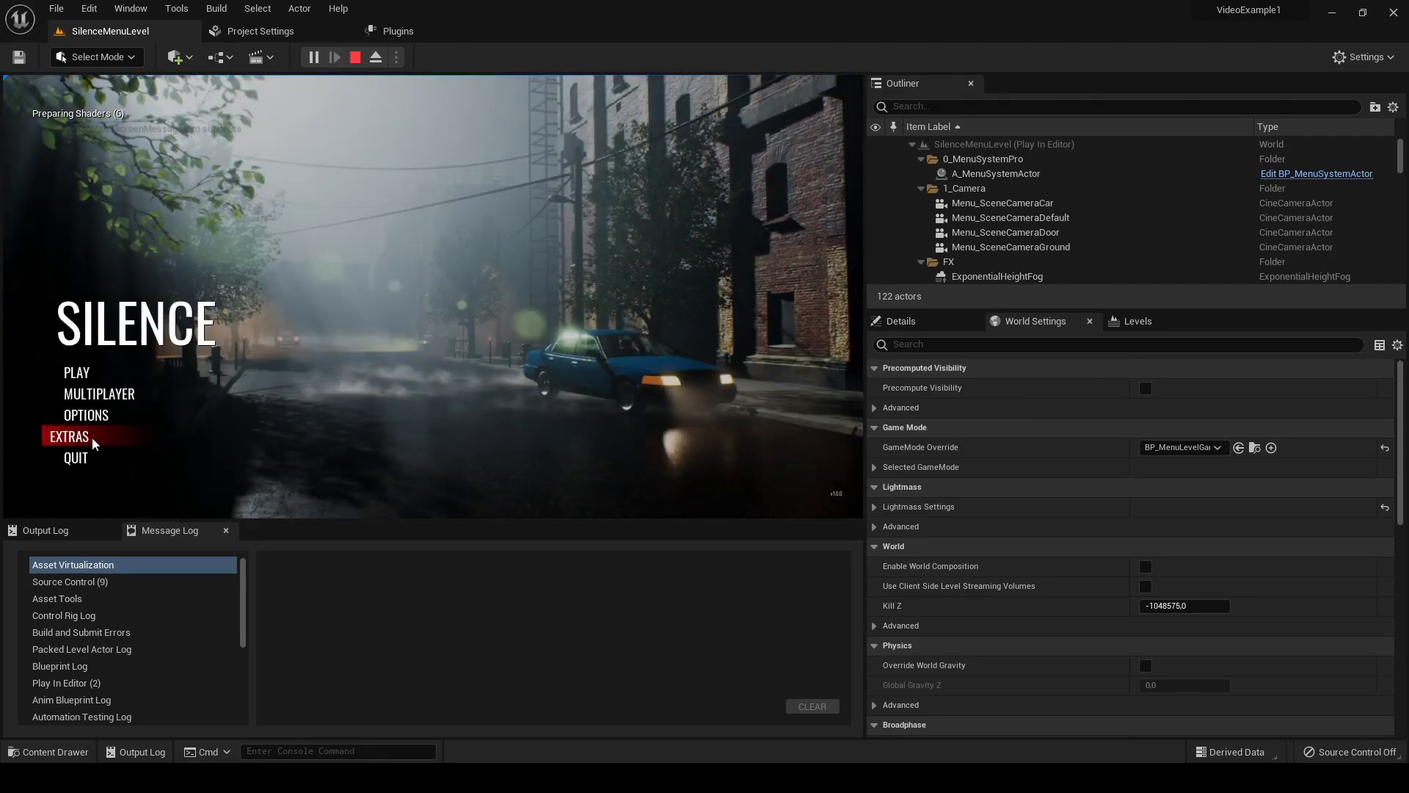
left_click(91, 437)
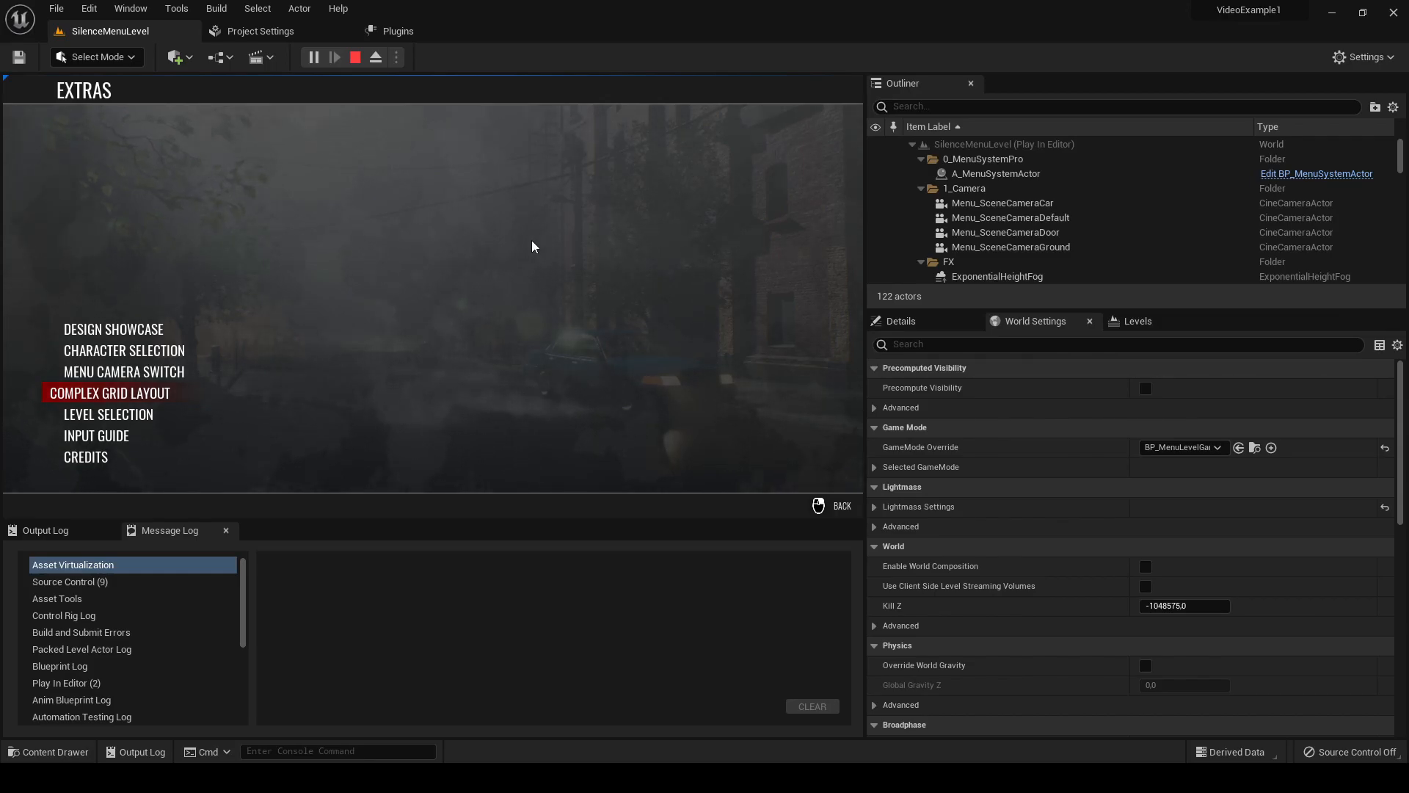
left_click(140, 325)
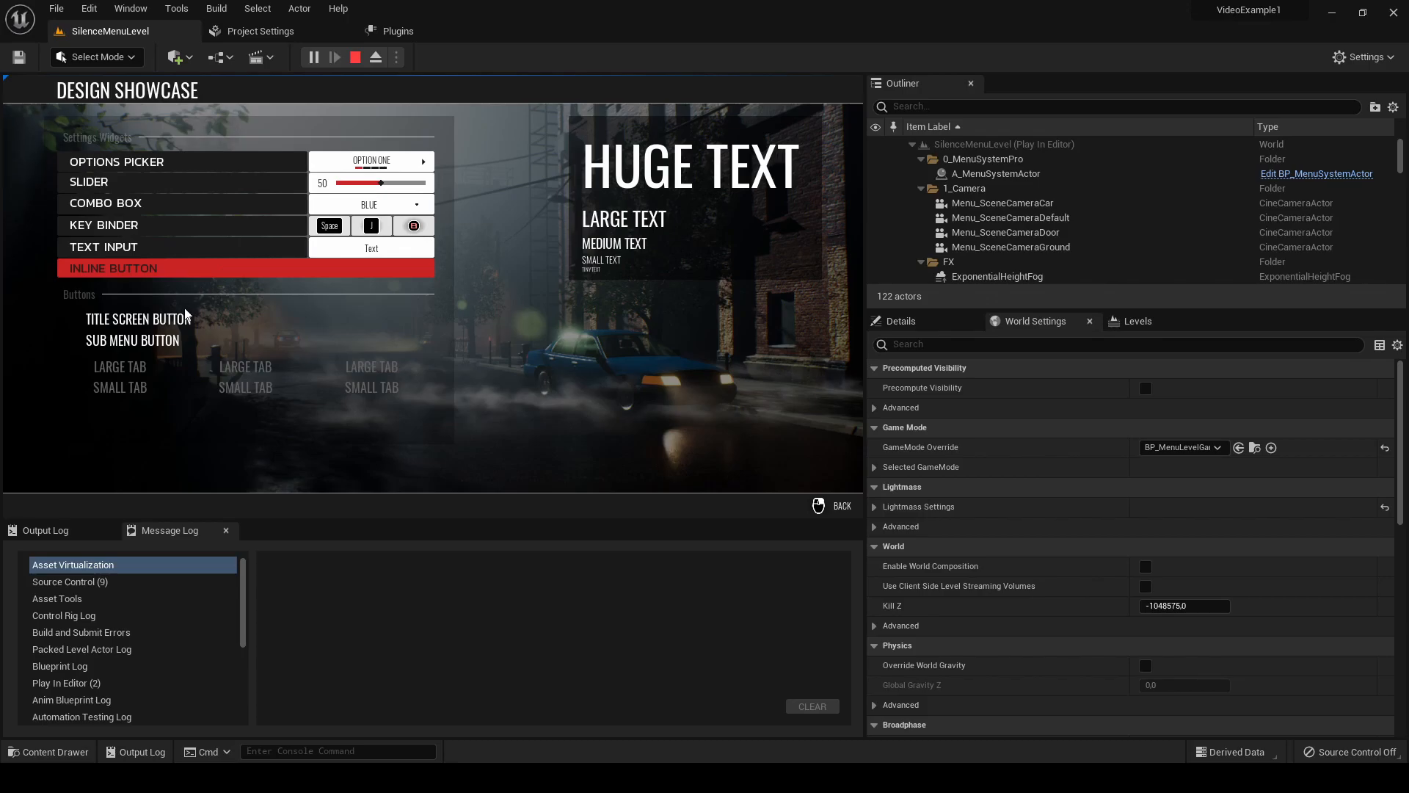
right_click(455, 332)
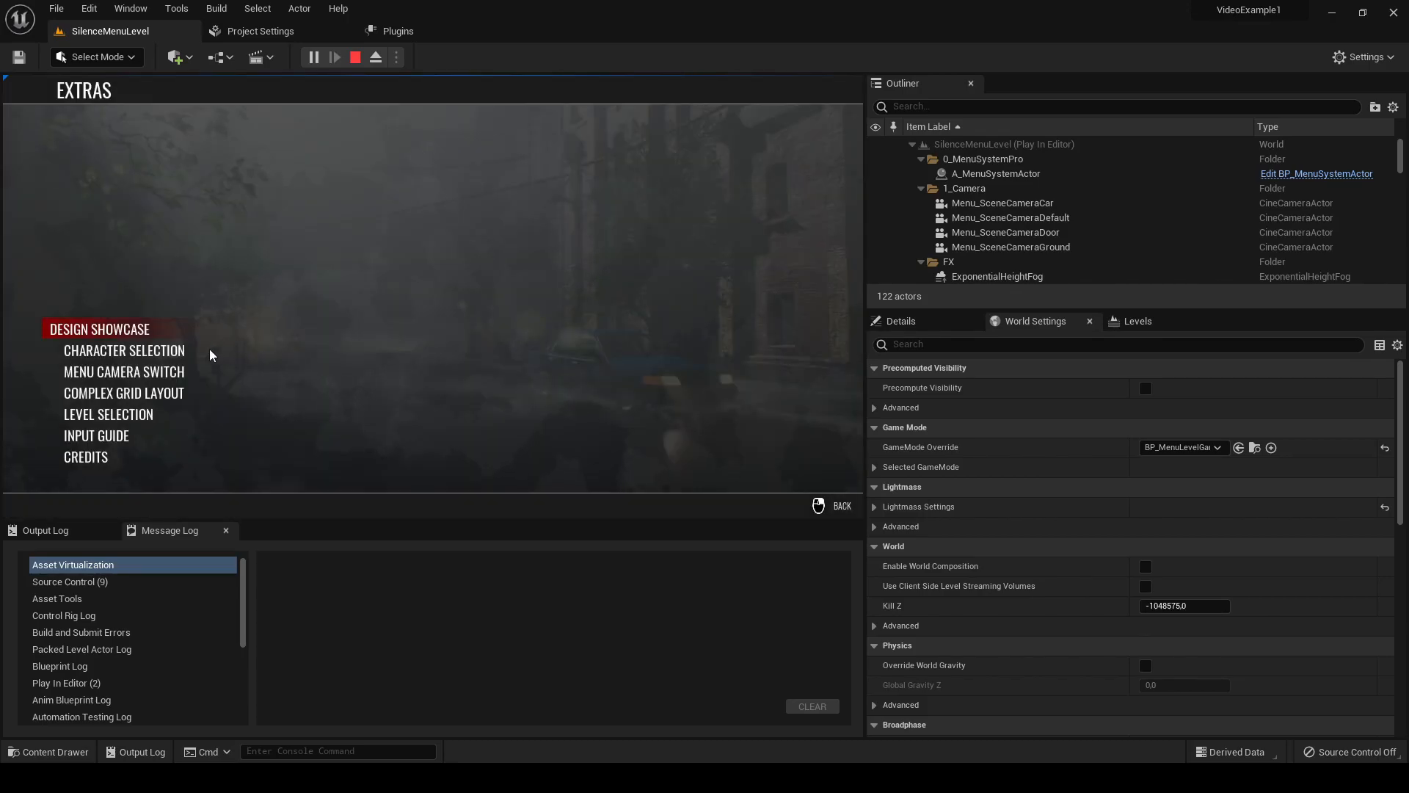
left_click(183, 351)
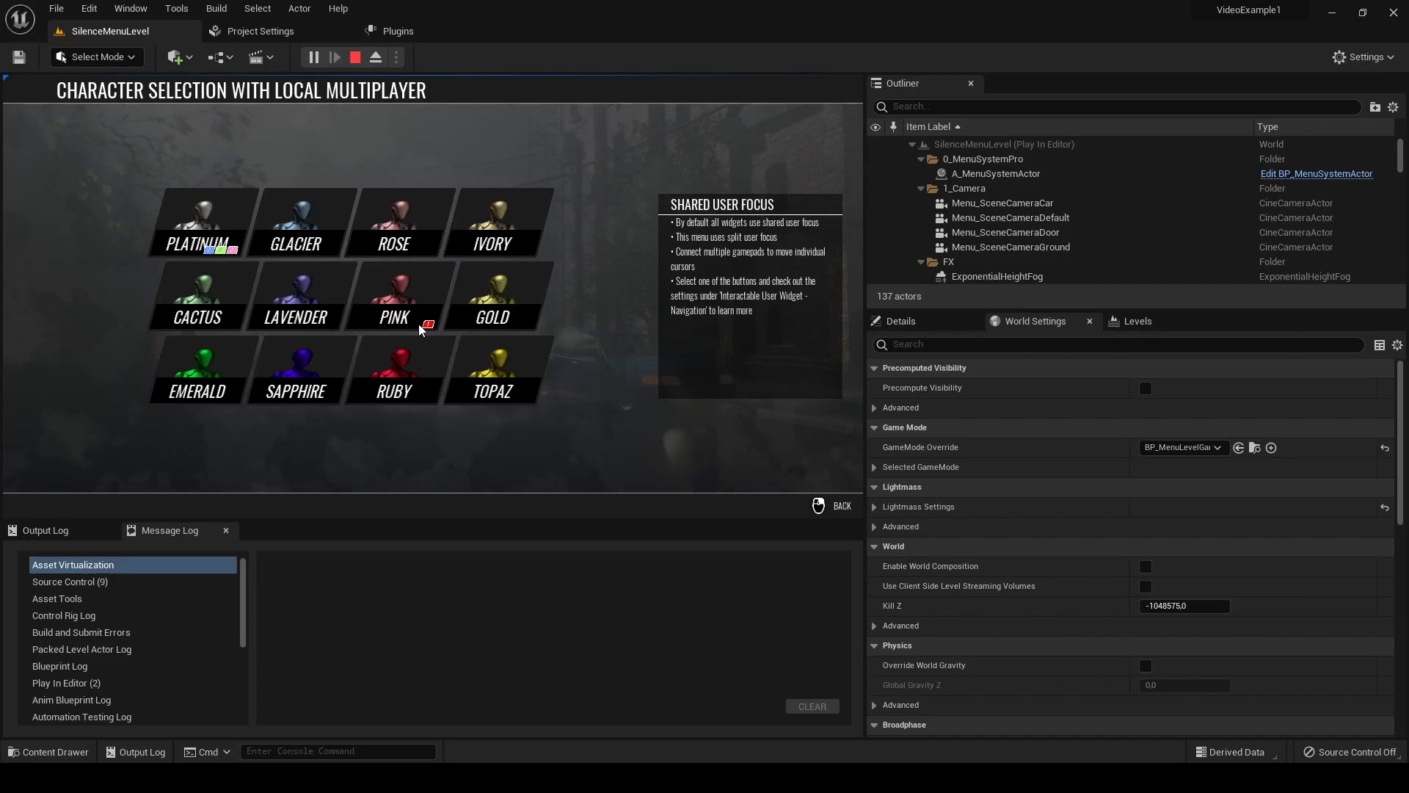
right_click(601, 307)
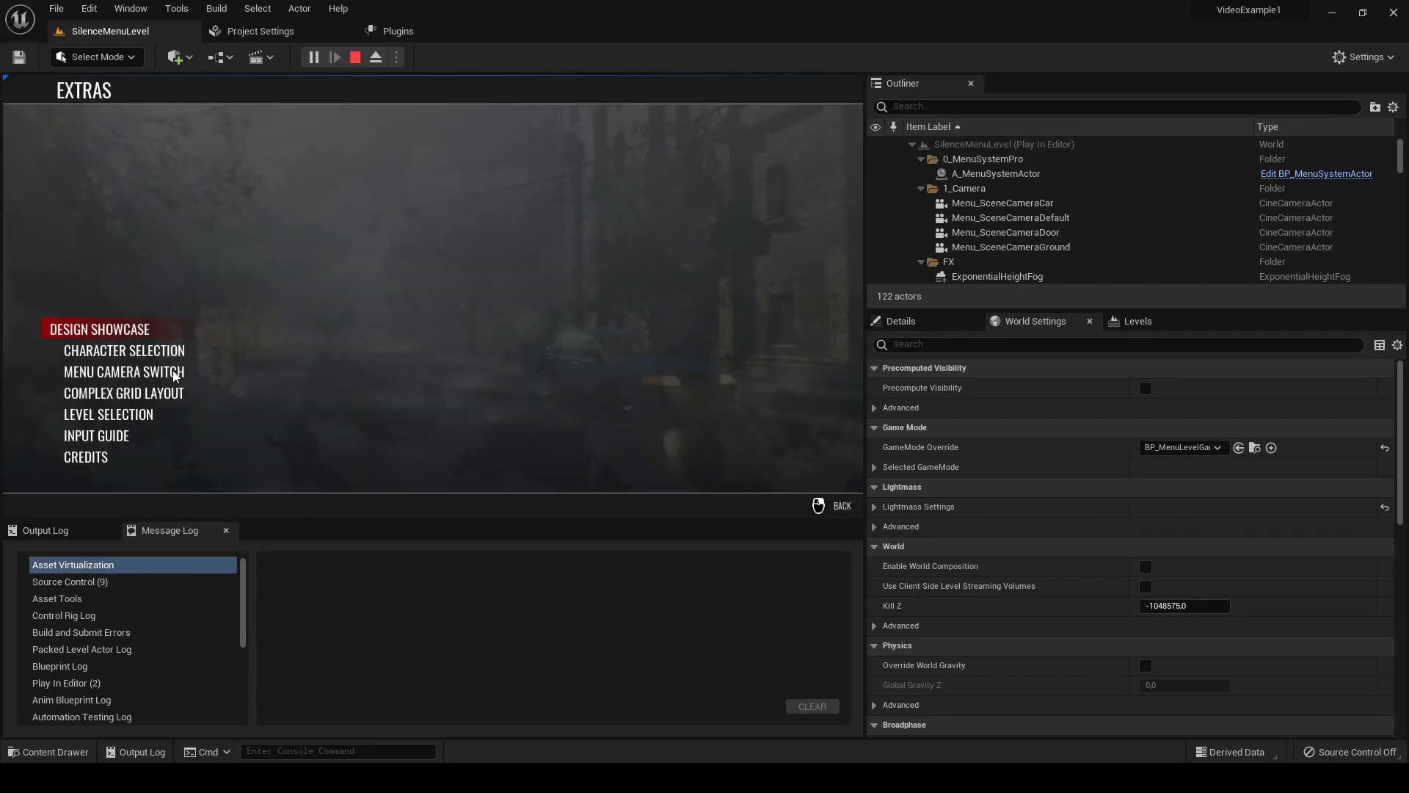
- Test the Menu Camera Switch example with the Ground, Car and Door cameras and return to the Extras list
left_click(180, 373)
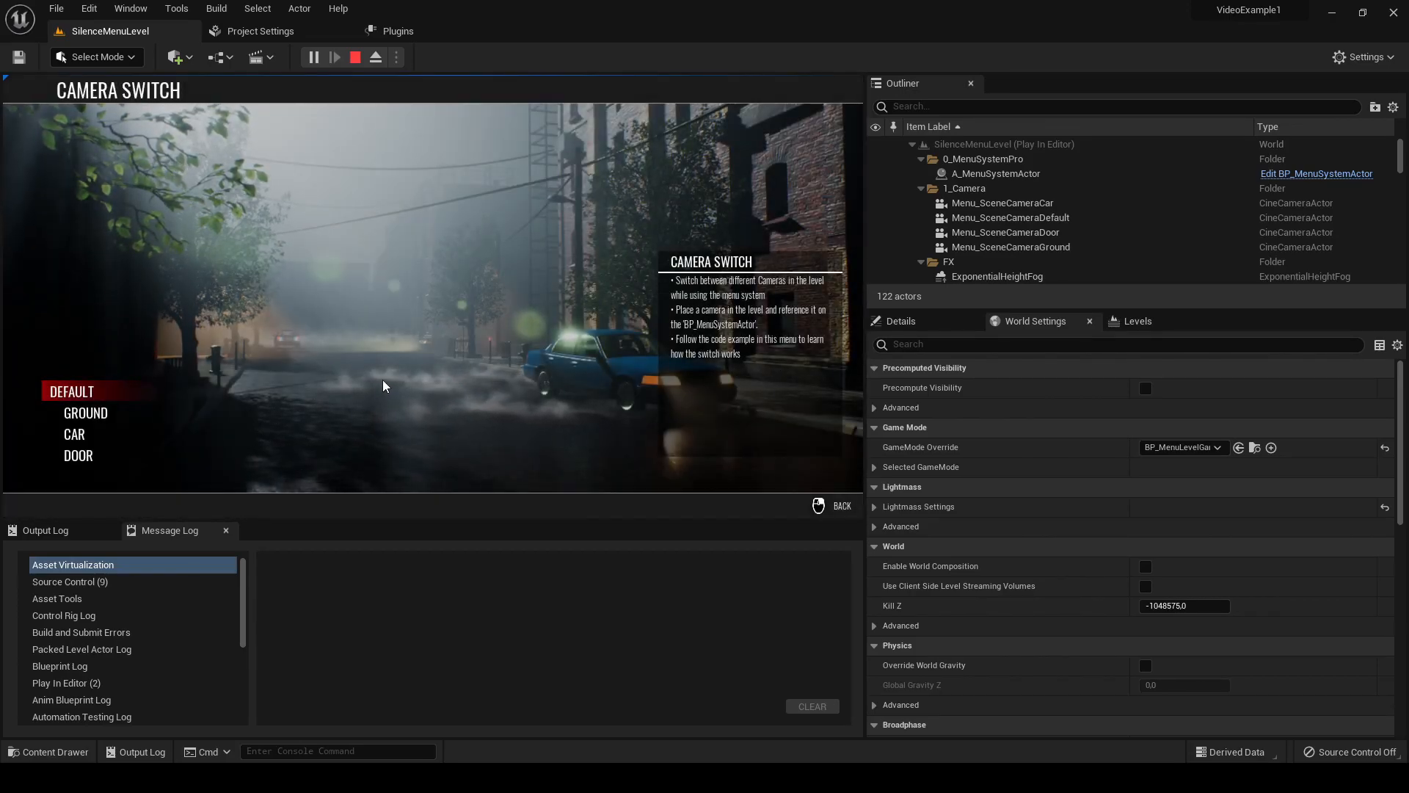
left_click(109, 414)
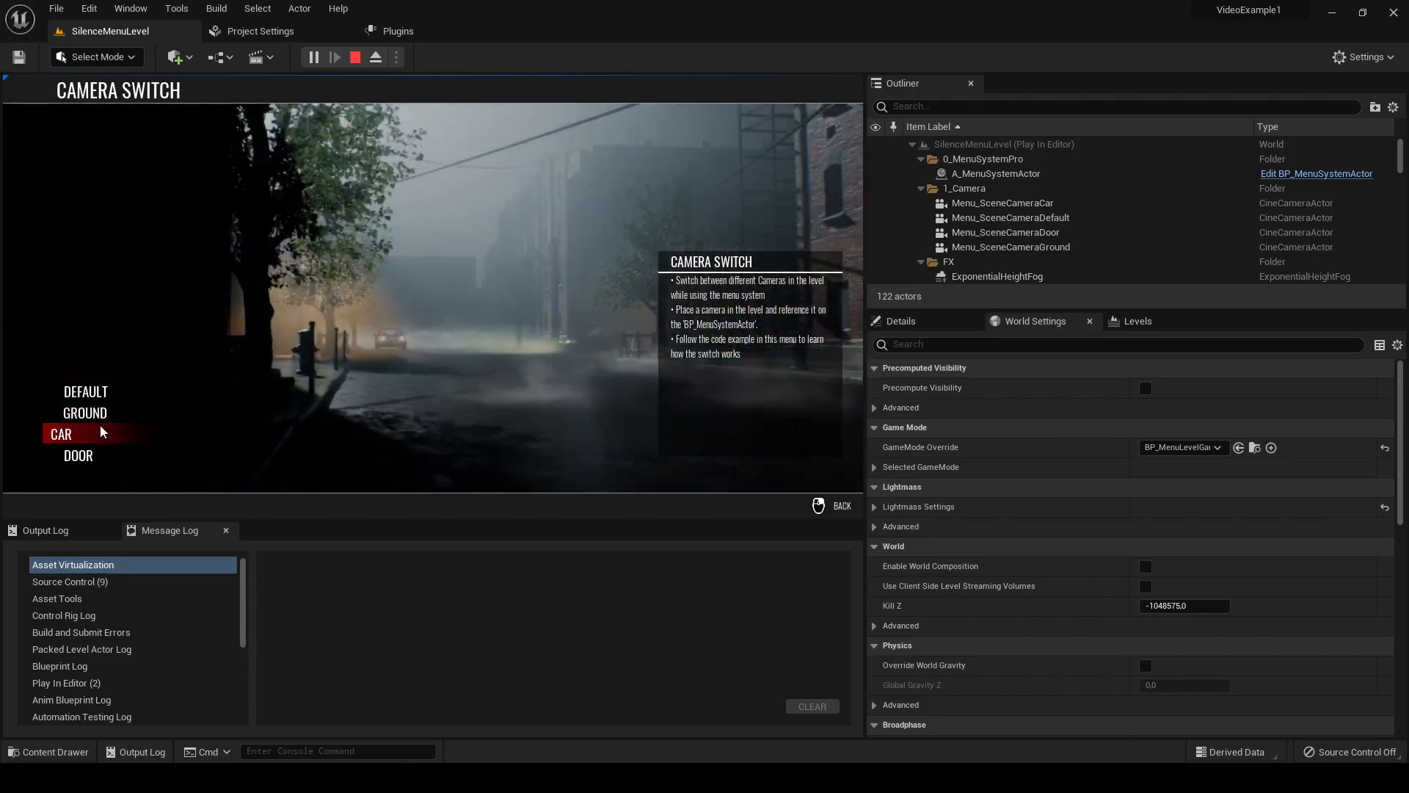
left_click(96, 425)
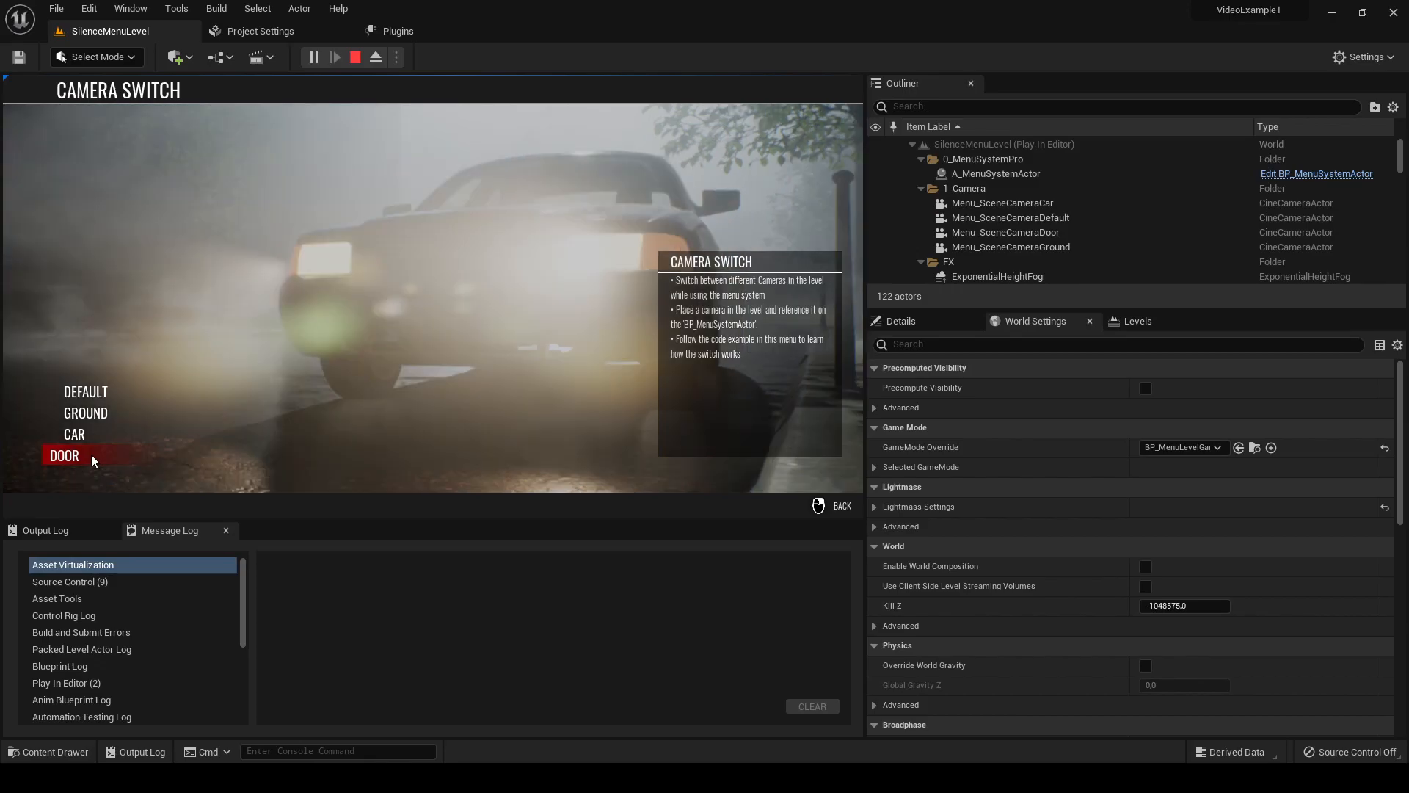
left_click(91, 455)
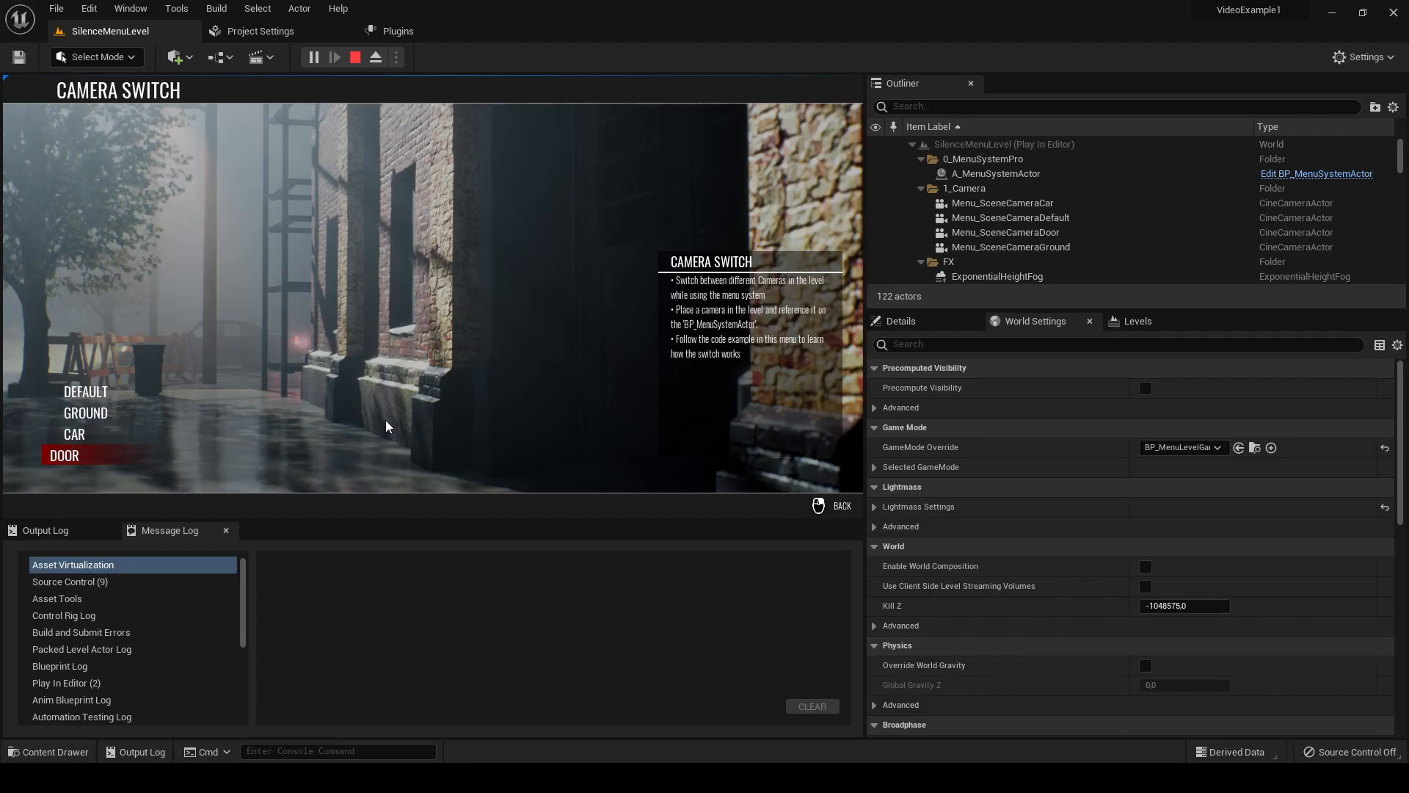
right_click(386, 421)
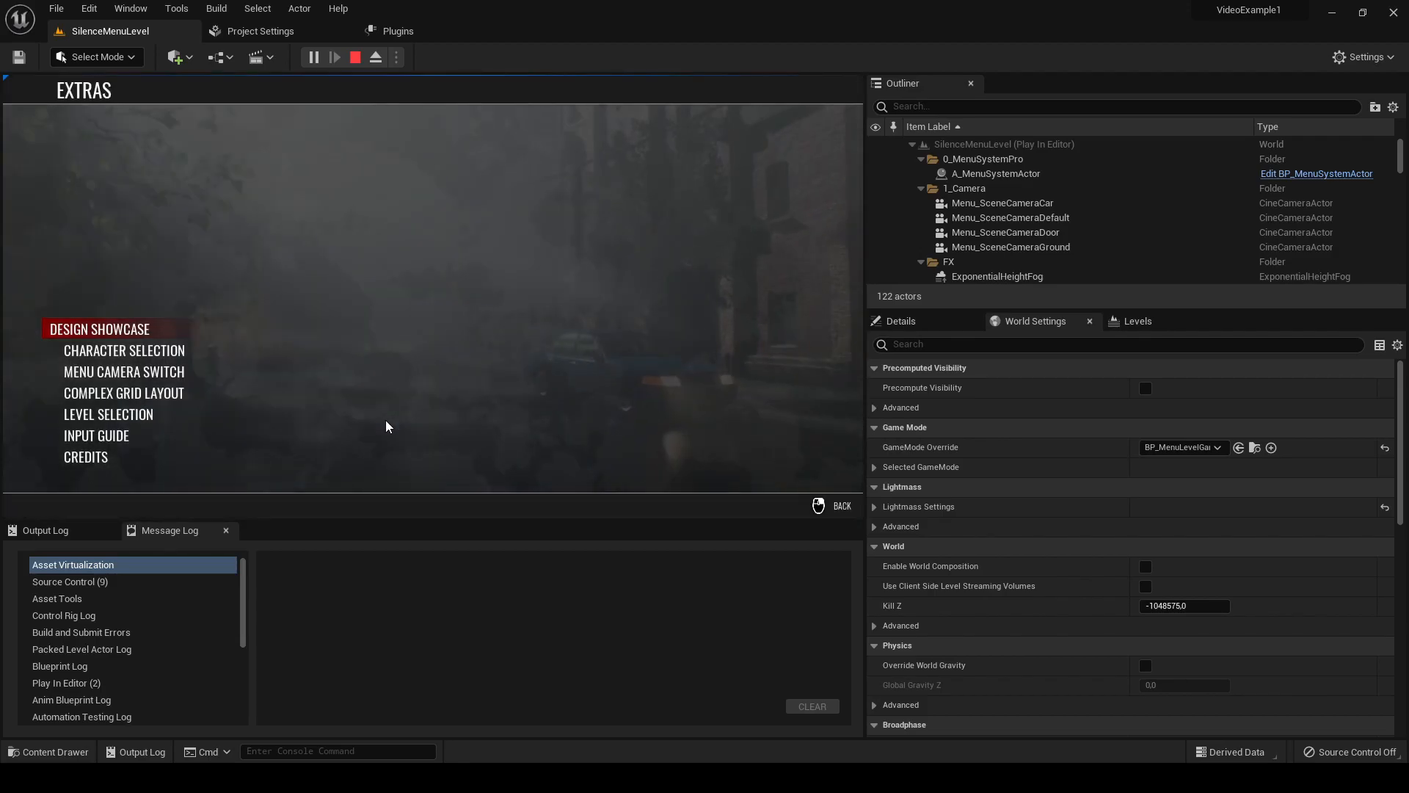
- Open the Complex Grid Layout example and test horizontal navigation along the uniform grid's bottom row
left_click(163, 401)
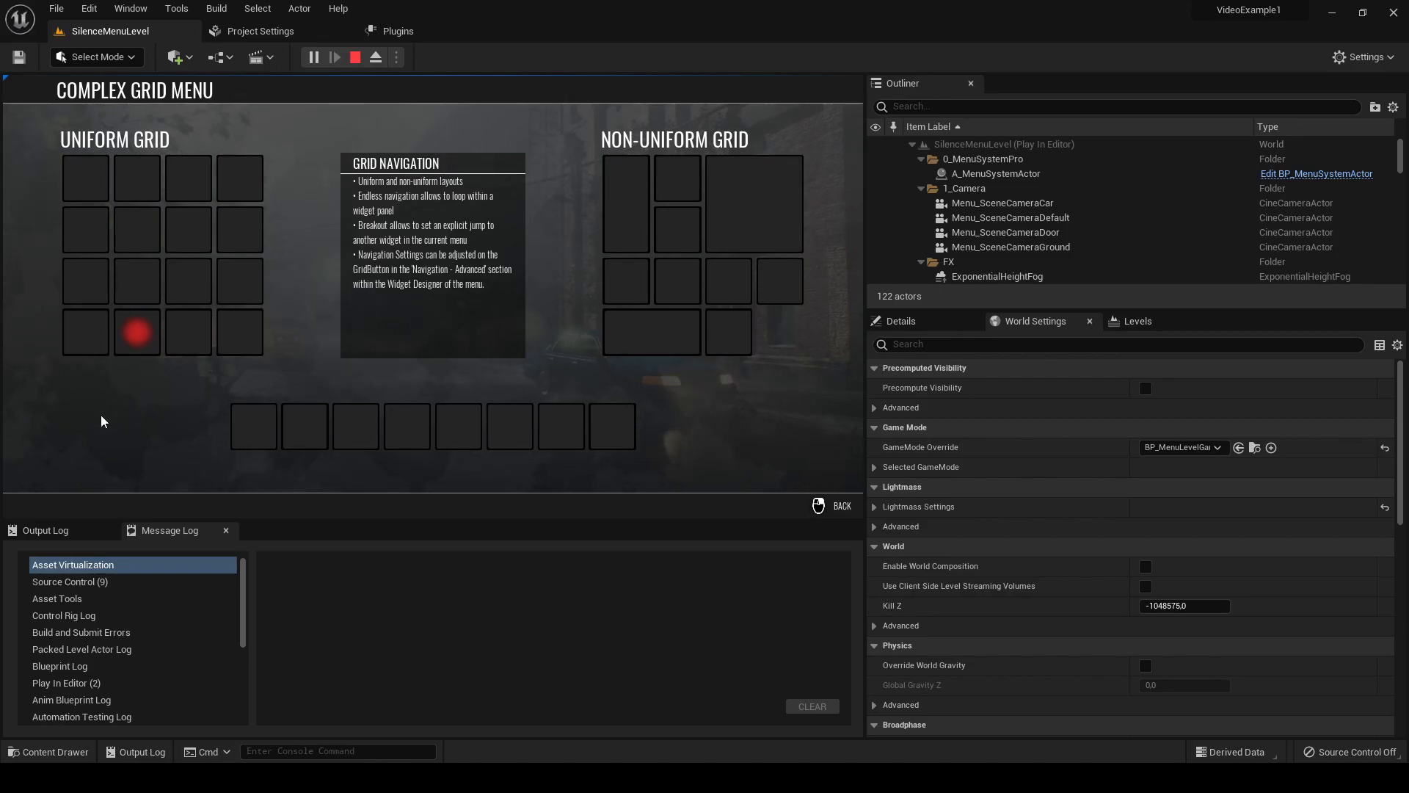
key("Right")
key("Right")
key("Left")
key("Right")
key("Left")
key("Left")
key("Left")
key("Left")
key("Right")
key("Right")
key("Right")
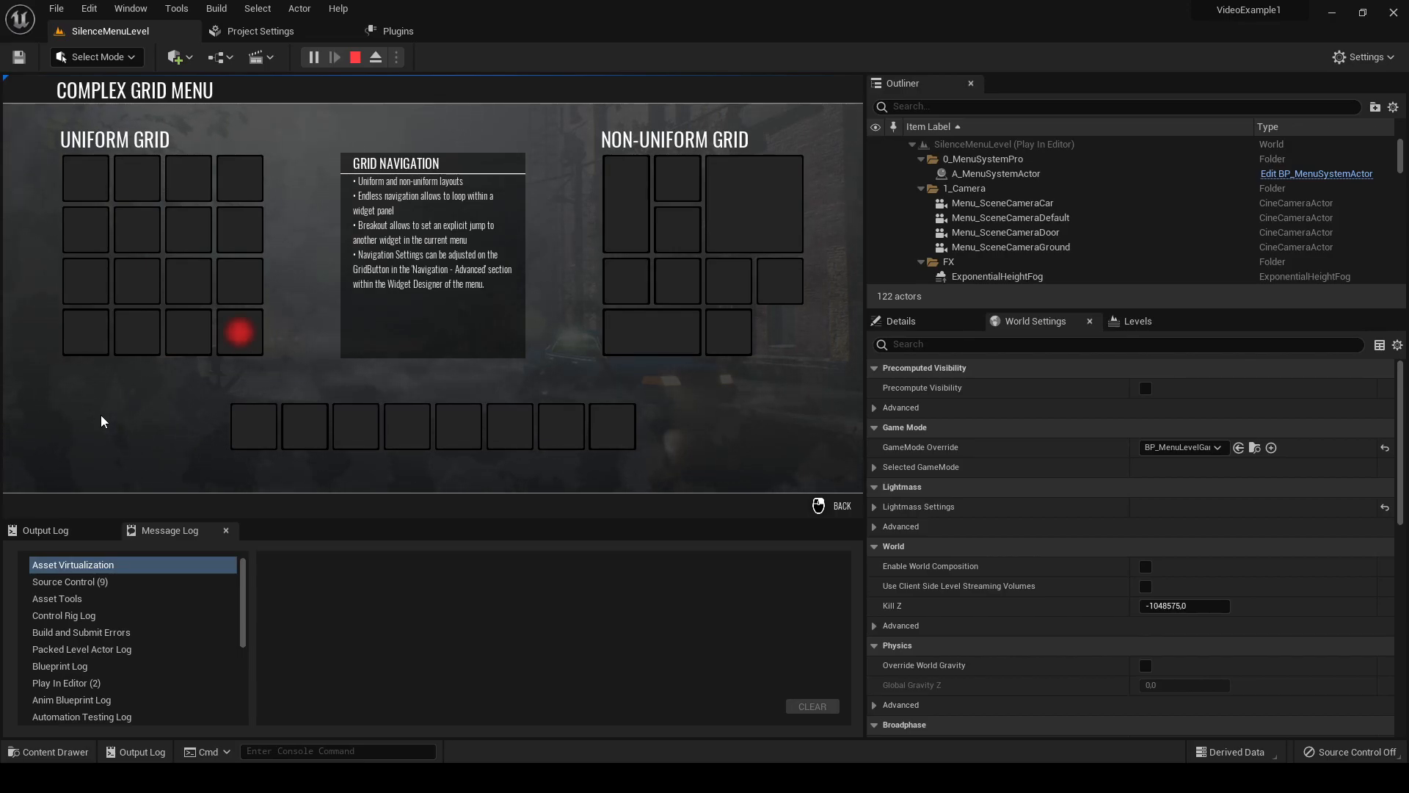
- Move the focus through the lower single-row strip into the non-uniform grid and up to its top row
key("Down")
key("Right")
key("Right")
key("Right")
key("Right")
key("Right")
key("Right")
key("Right")
key("Up")
key("Down")
key("Up")
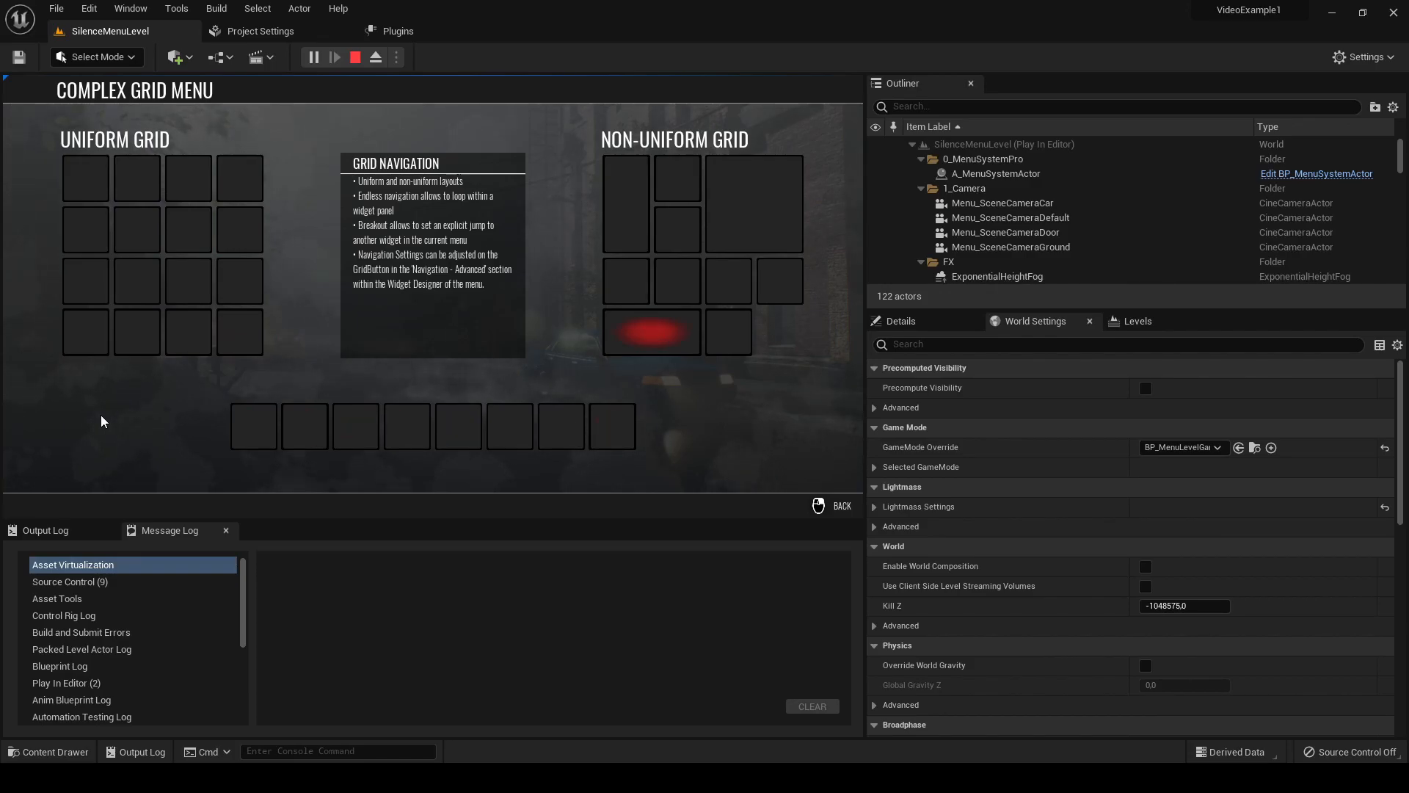
key("Up")
key("Right")
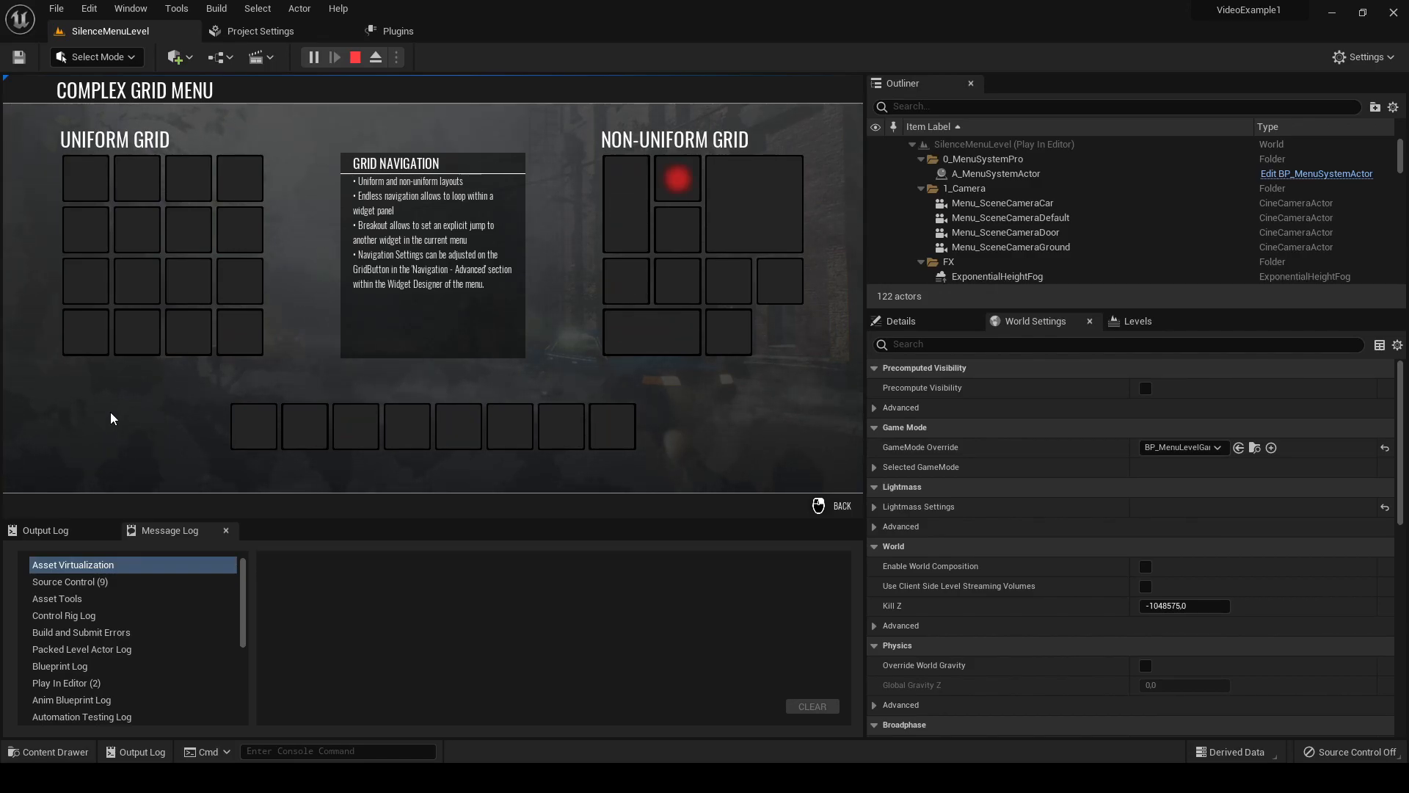
- Test navigation in all directions among the non-uniform grid's cells and return the focus to the uniform grid's top-left cell
key("Right")
key("Down")
key("Down")
key("Left")
key("Left")
key("Up")
key("Right")
key("Up")
key("Left")
key("Right")
key("Right")
key("Right")
key("Down")
key("Up")
key("Right")
key("Left")
key("Left")
key("Left")
key("Left")
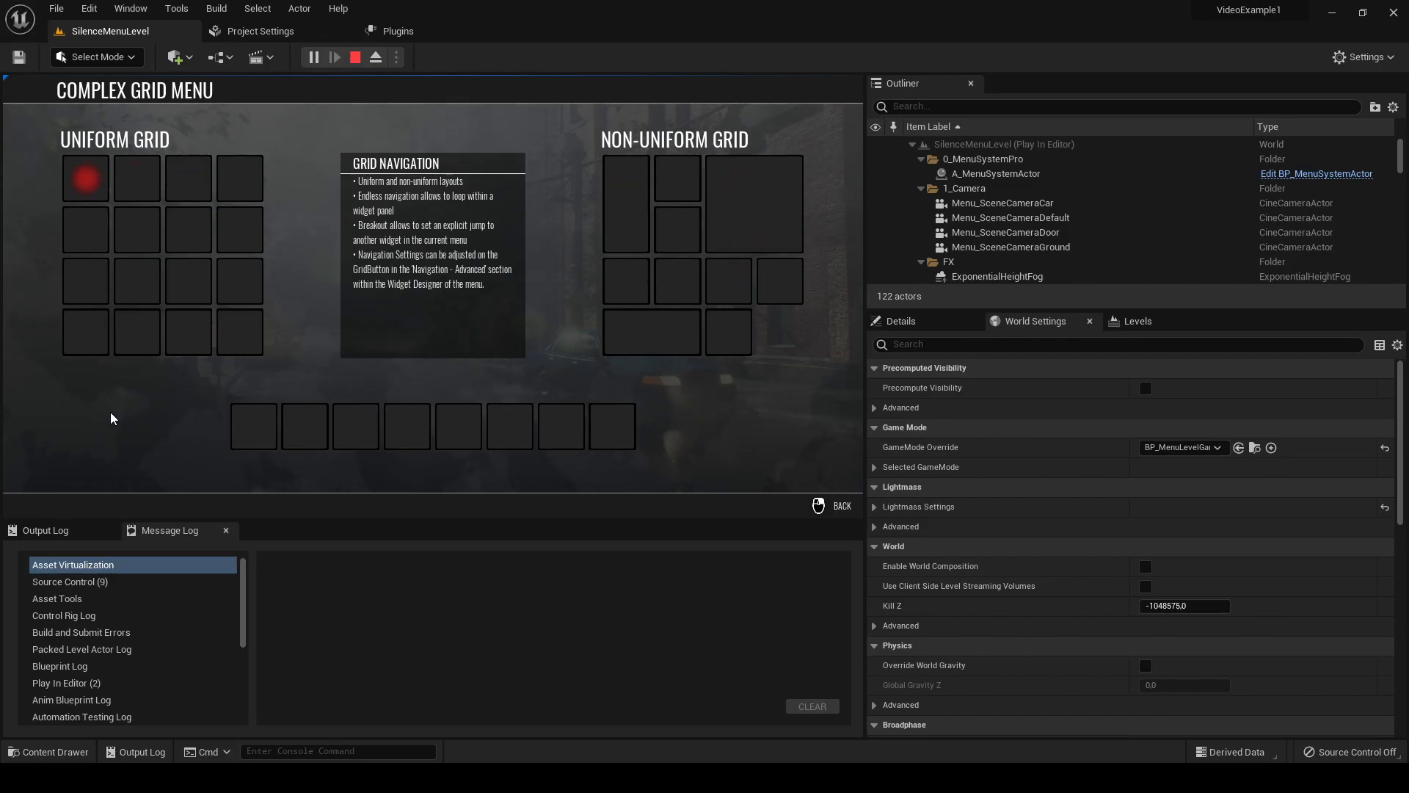
- Move the focus down the uniform grid's first column and loop it repeatedly leftward along the bottom row
key("Down")
key("Down")
key("Down")
key("Down")
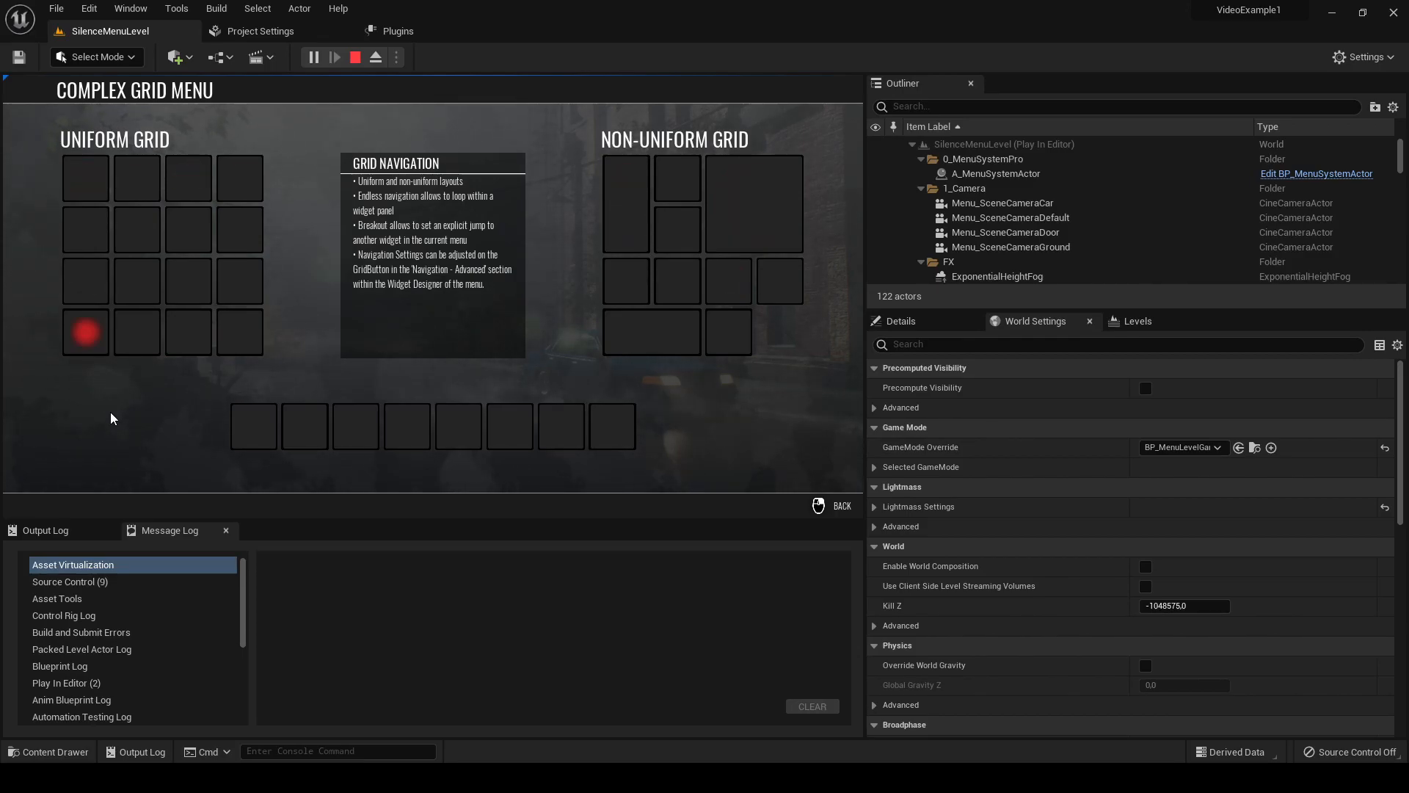
key("Up")
key("Left")
key("Left")
key("Left")
key("Left")
key("Left")
key("Left")
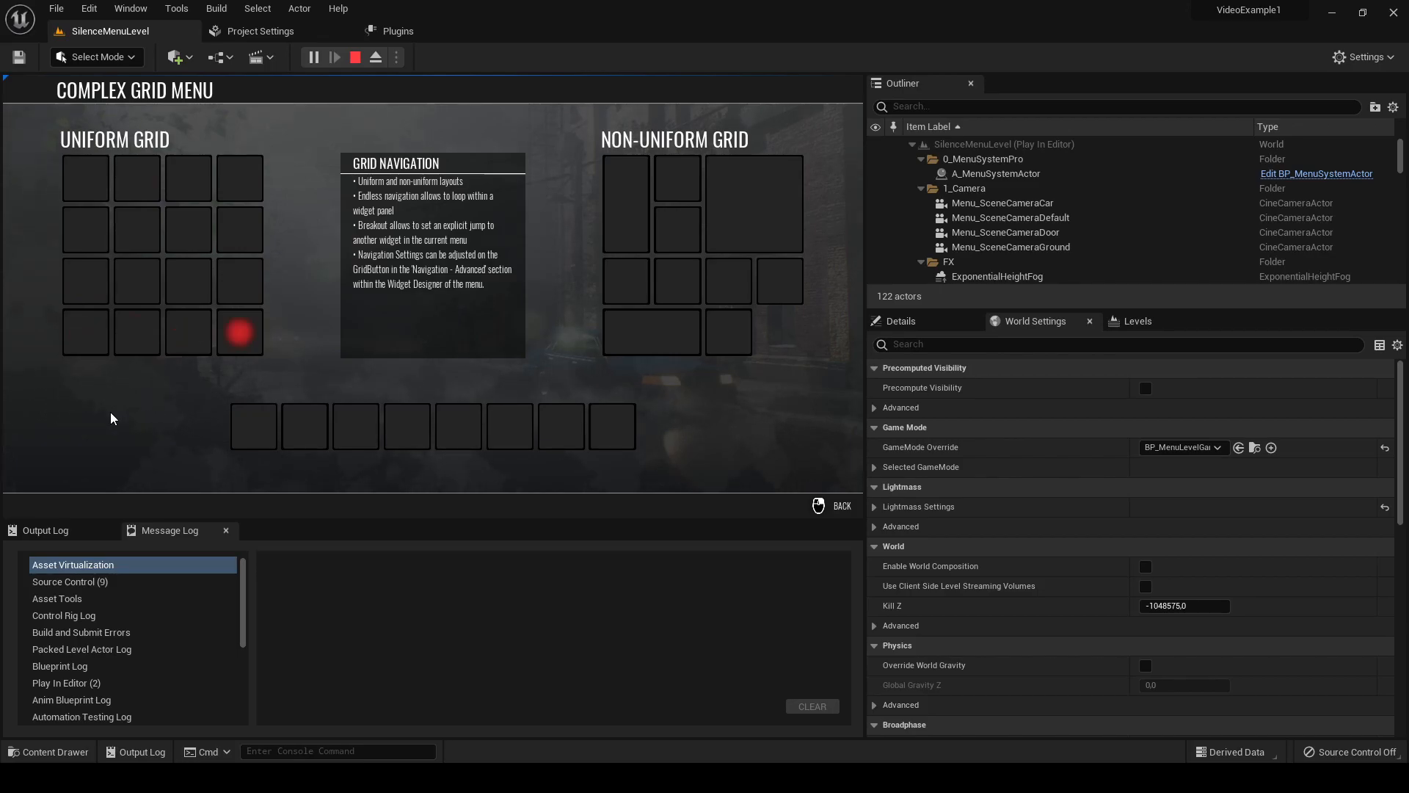
key("Left")
key("Left")
key("Left")
key("Left")
key("Left")
key("Left")
key("Left")
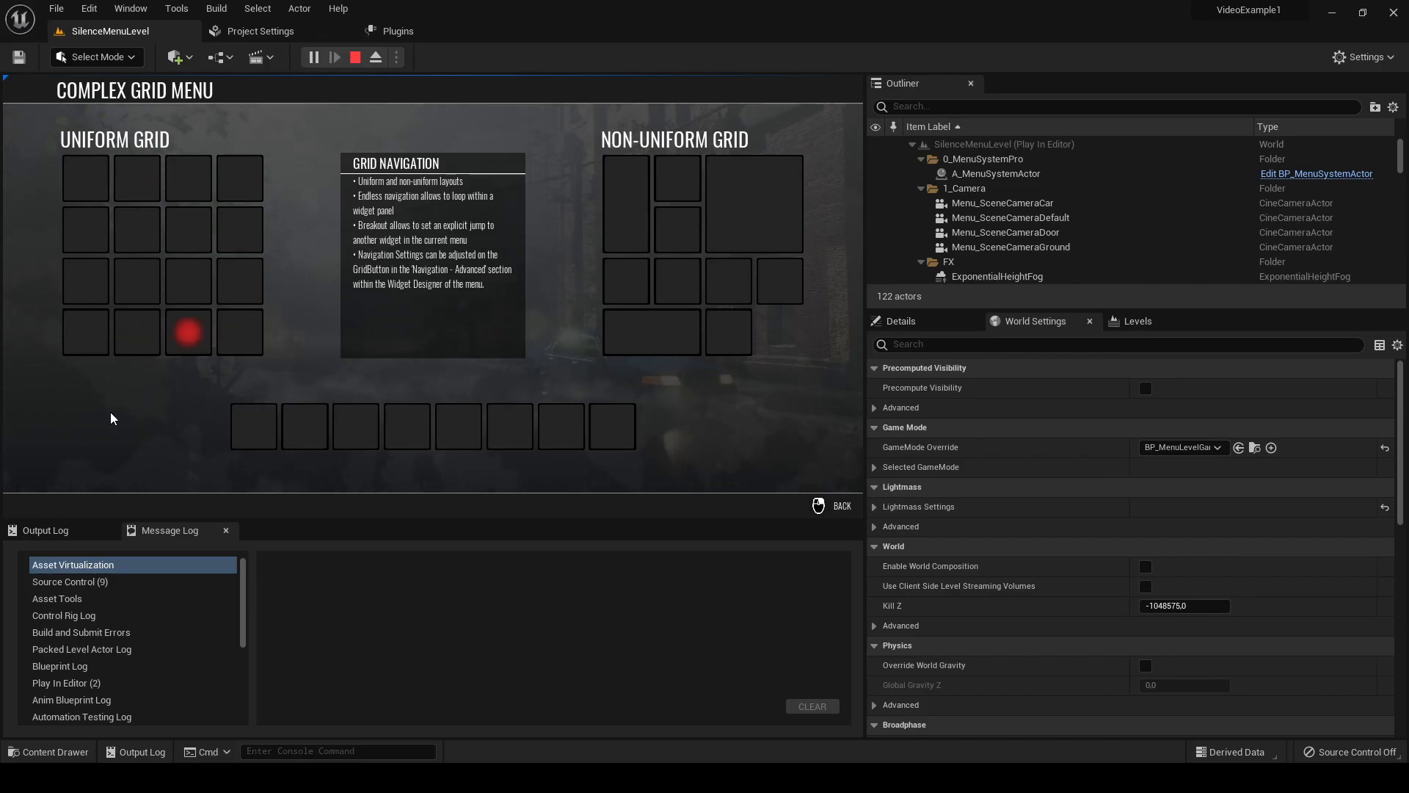
key("Left")
key("Left")
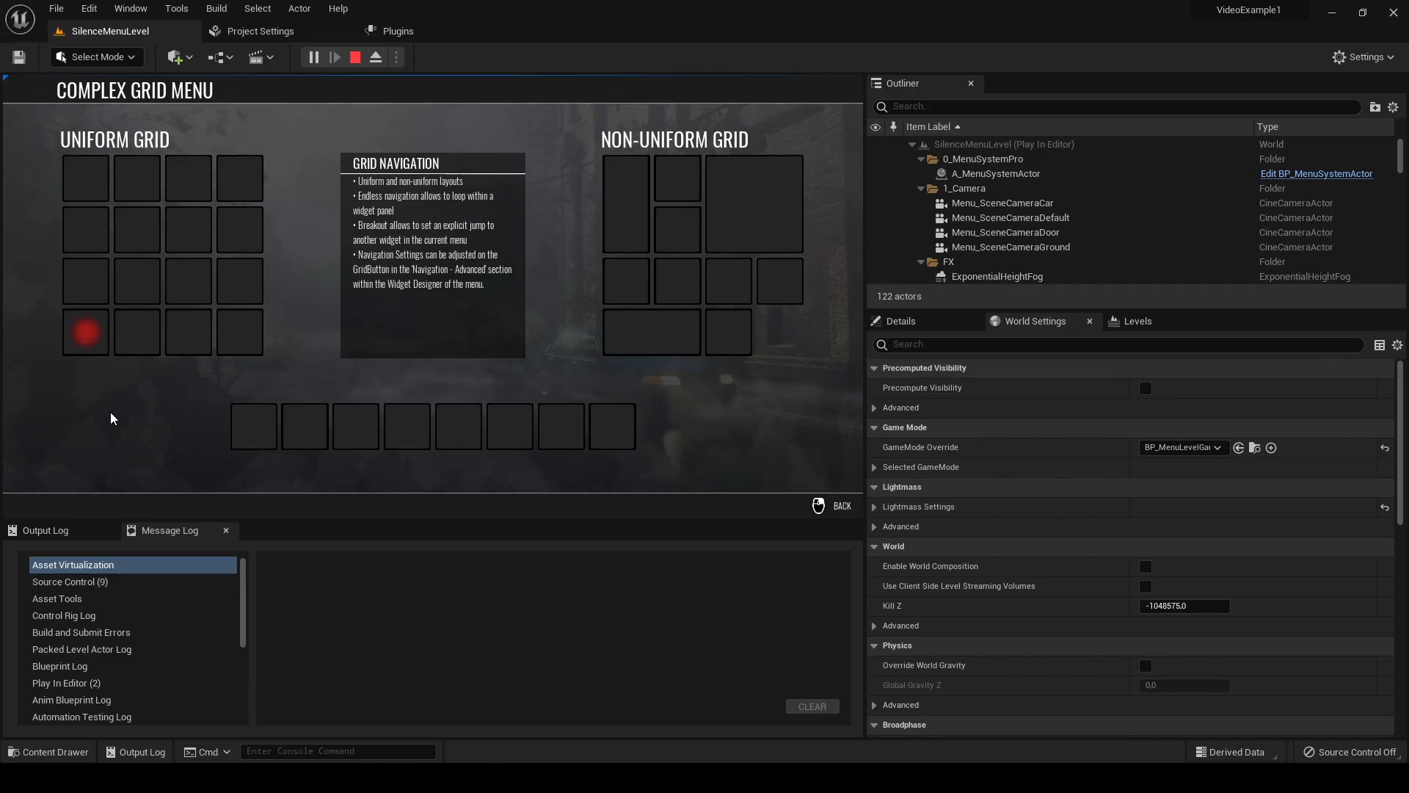
key("Left")
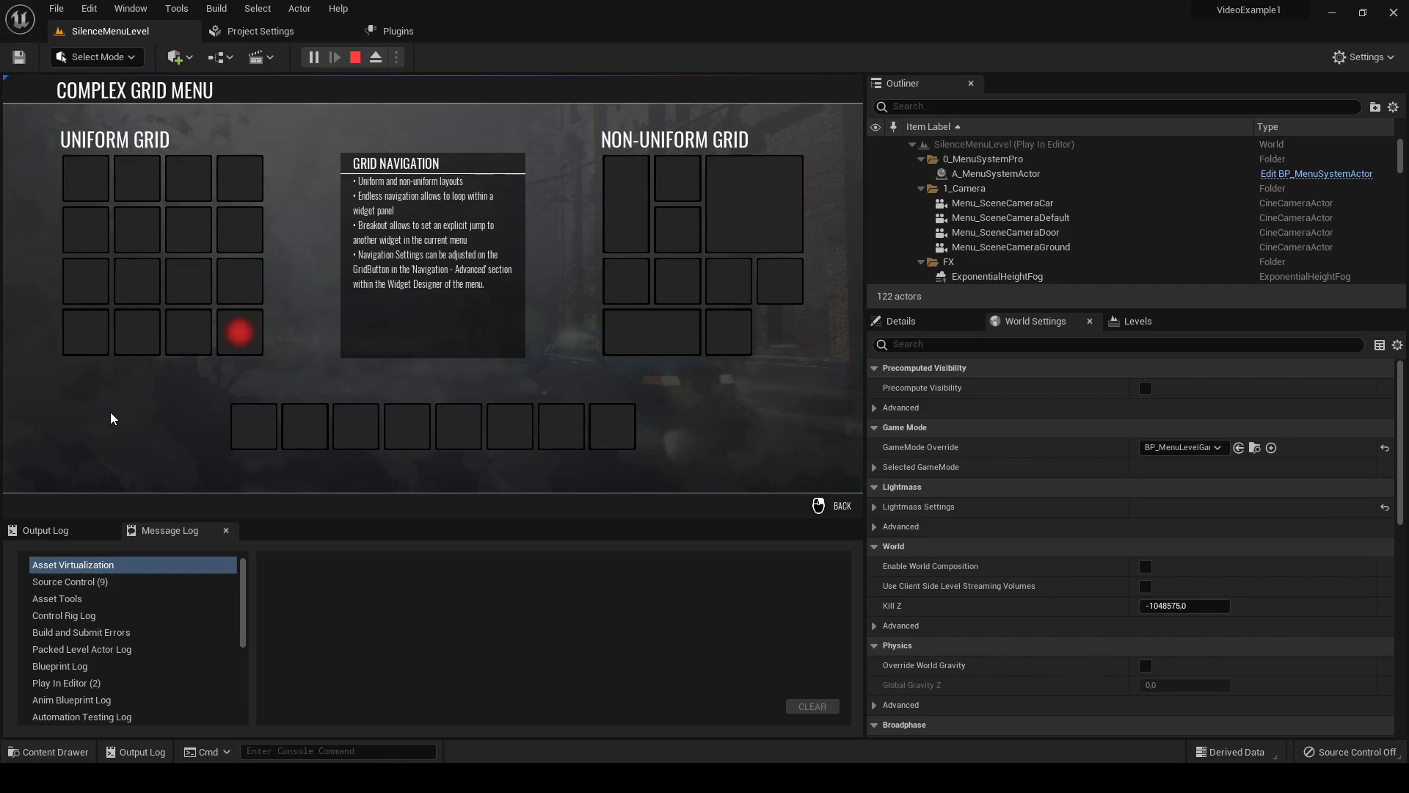
- Move the focus rightward out of the uniform grid's last bottom cell into the non-uniform grid and return to the Extras menu
key("Right")
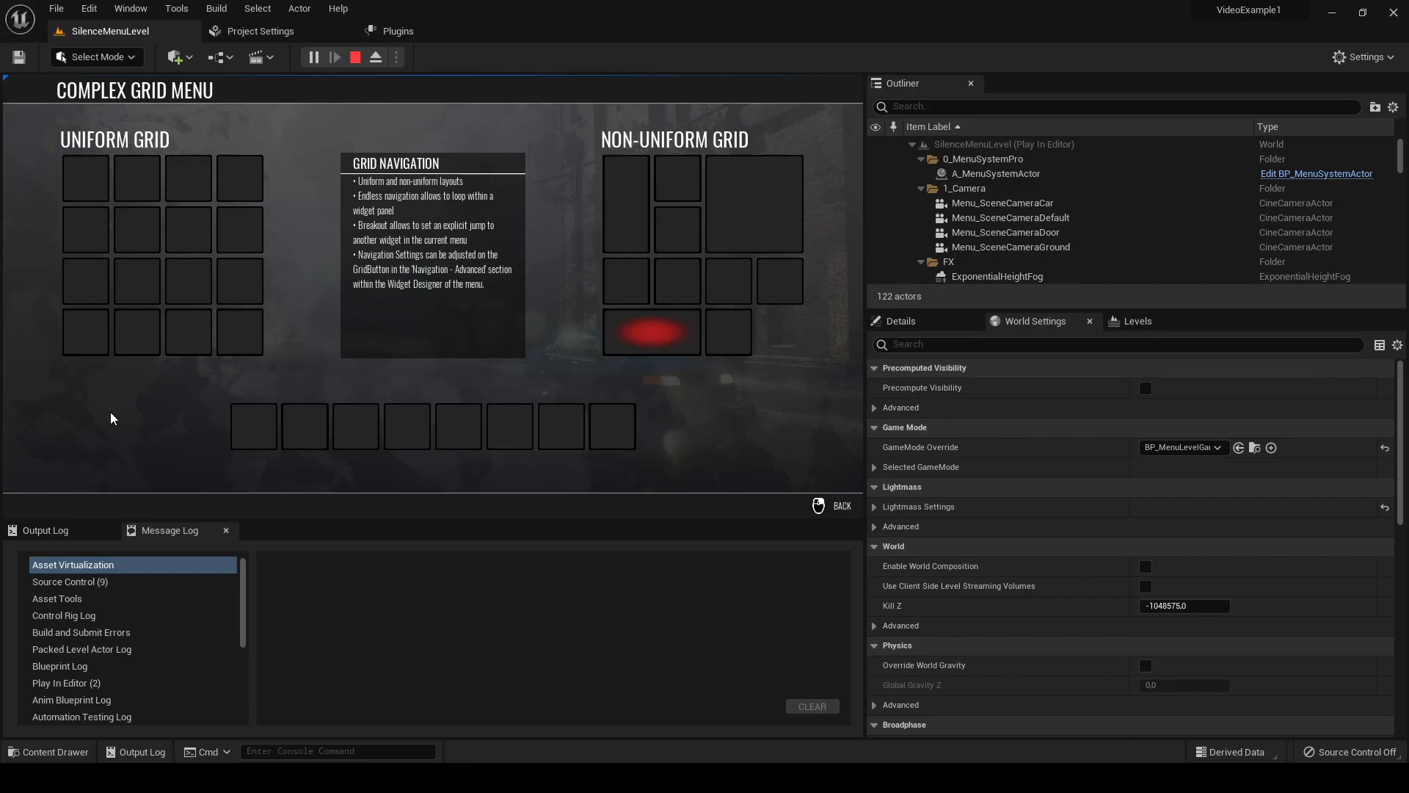
right_click(110, 413)
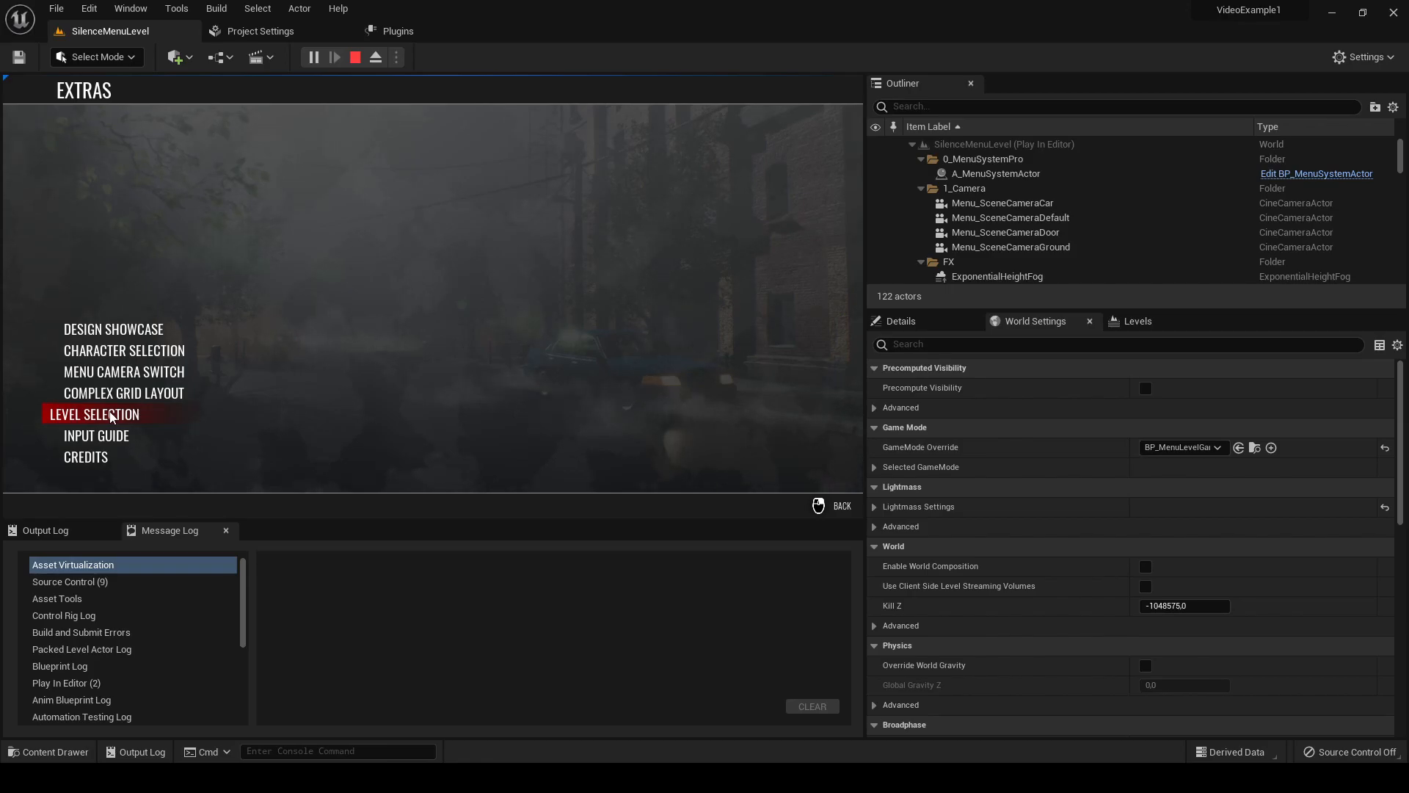
- Open the Level Selection example, test navigation in all directions among the level tiles and return to the Extras menu
left_click(110, 415)
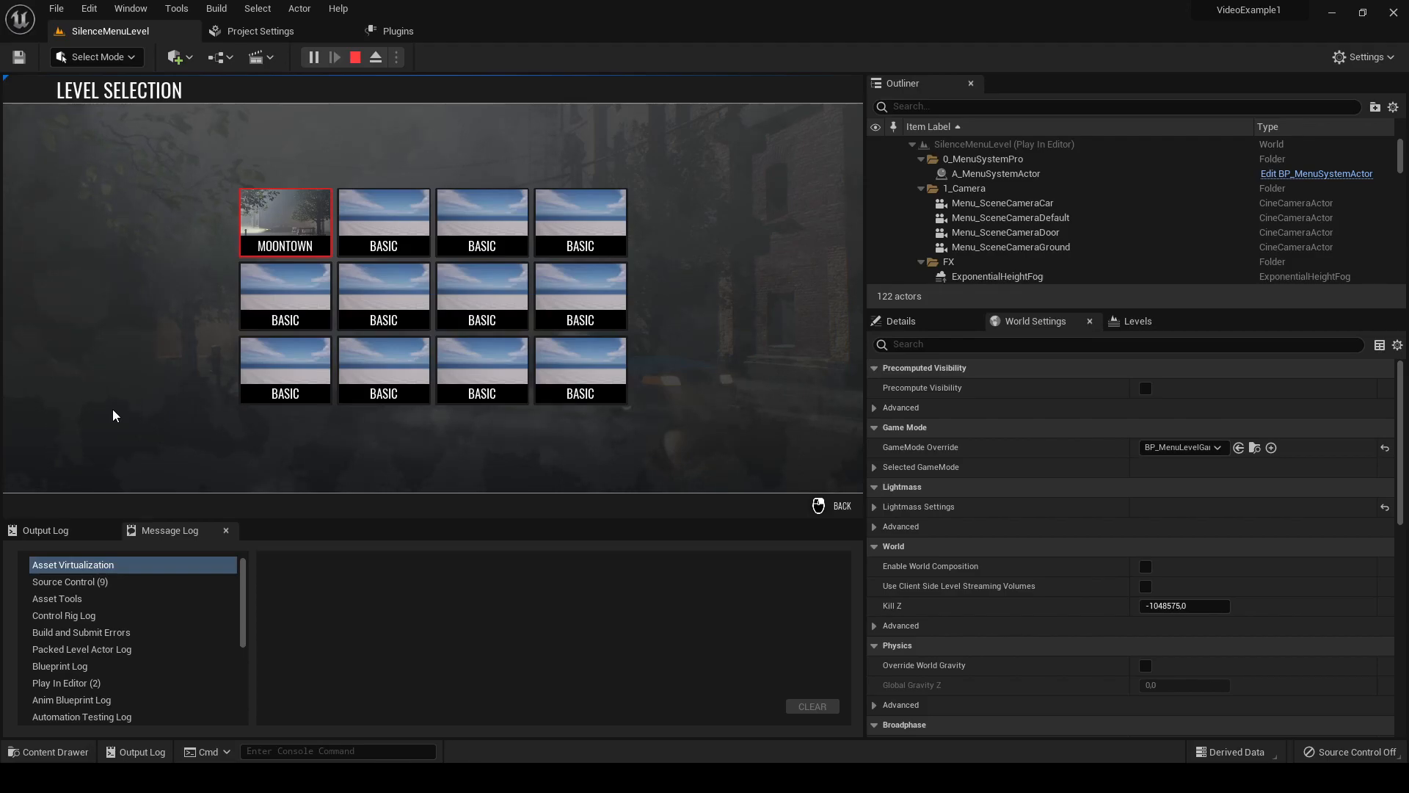
key("Right")
key("Down")
key("Right")
key("Left")
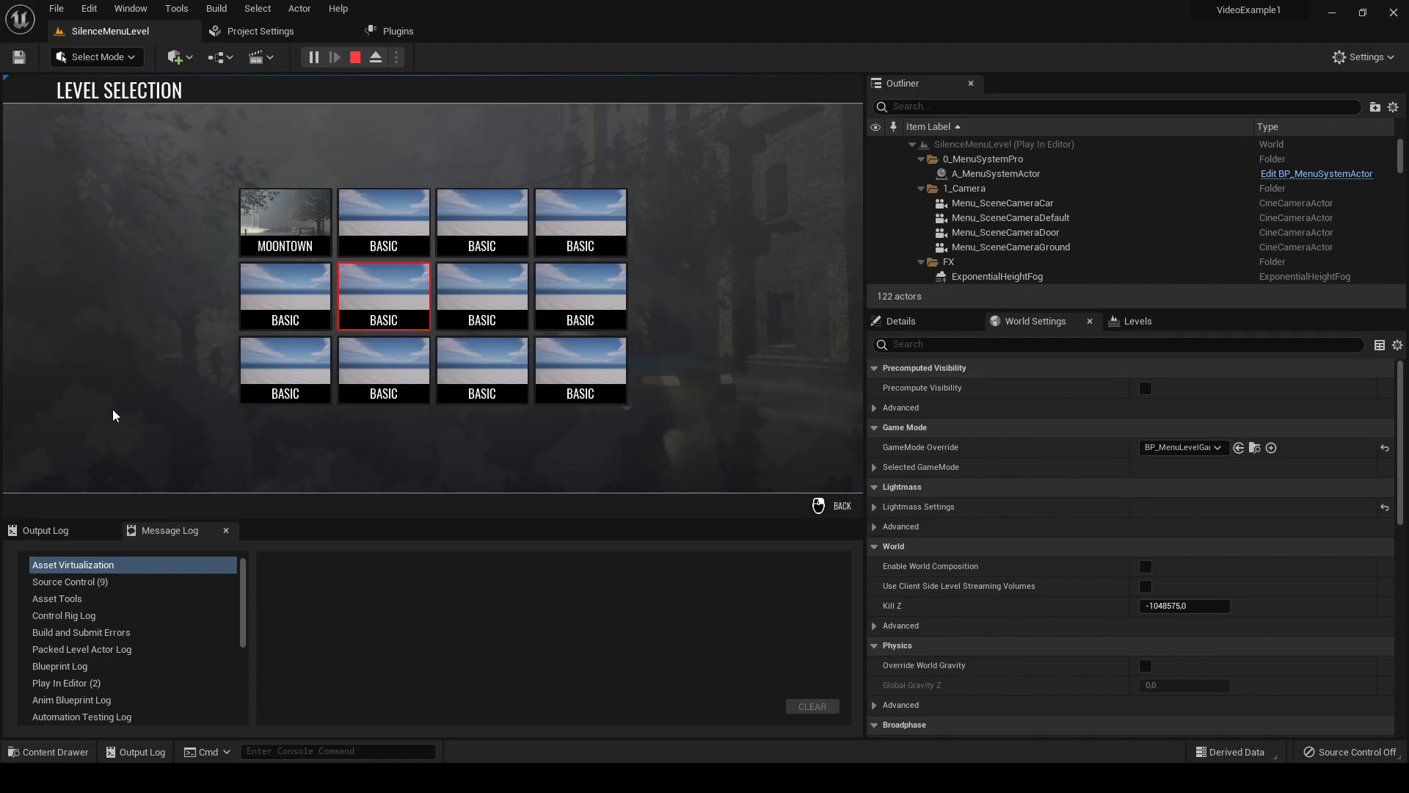
key("Up")
key("Right")
key("Left")
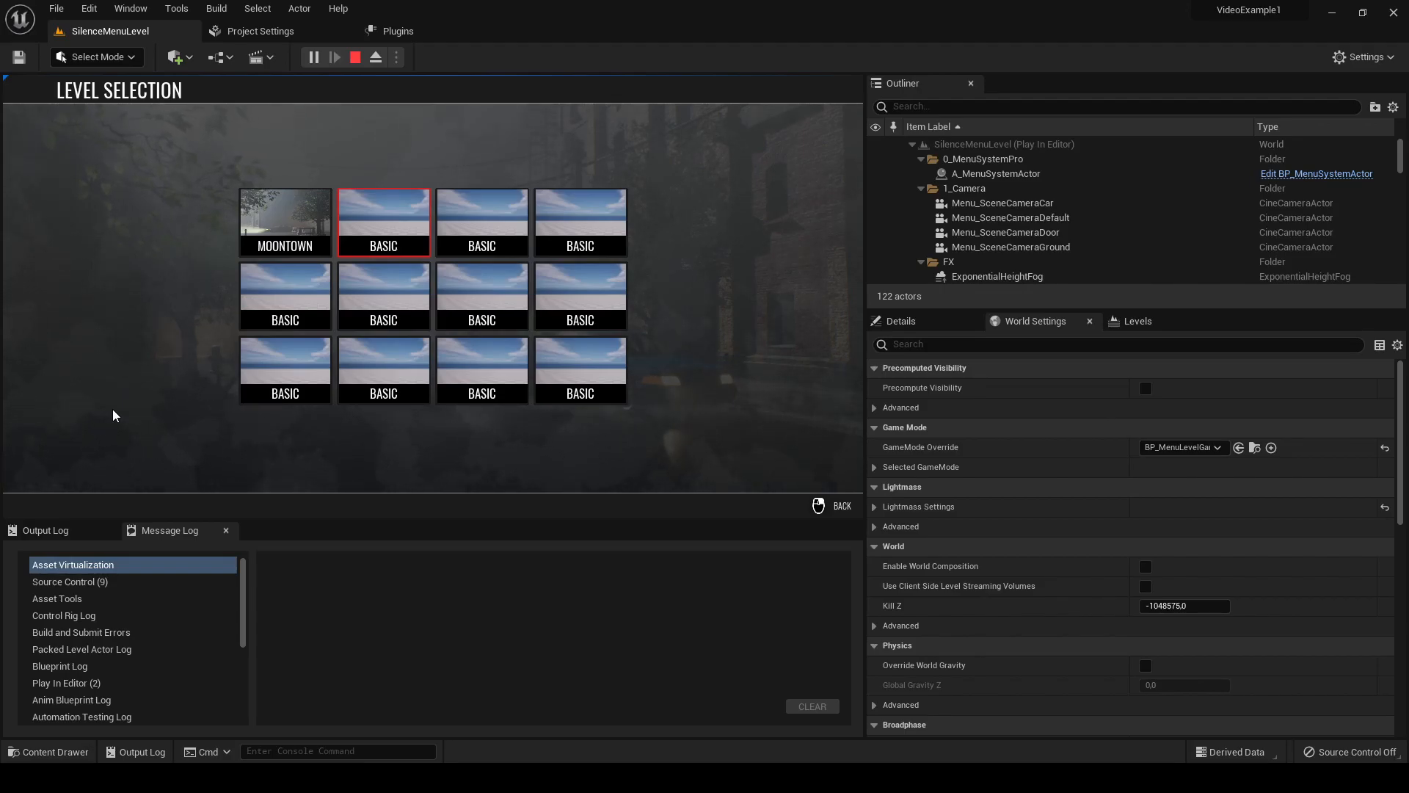
right_click(113, 410)
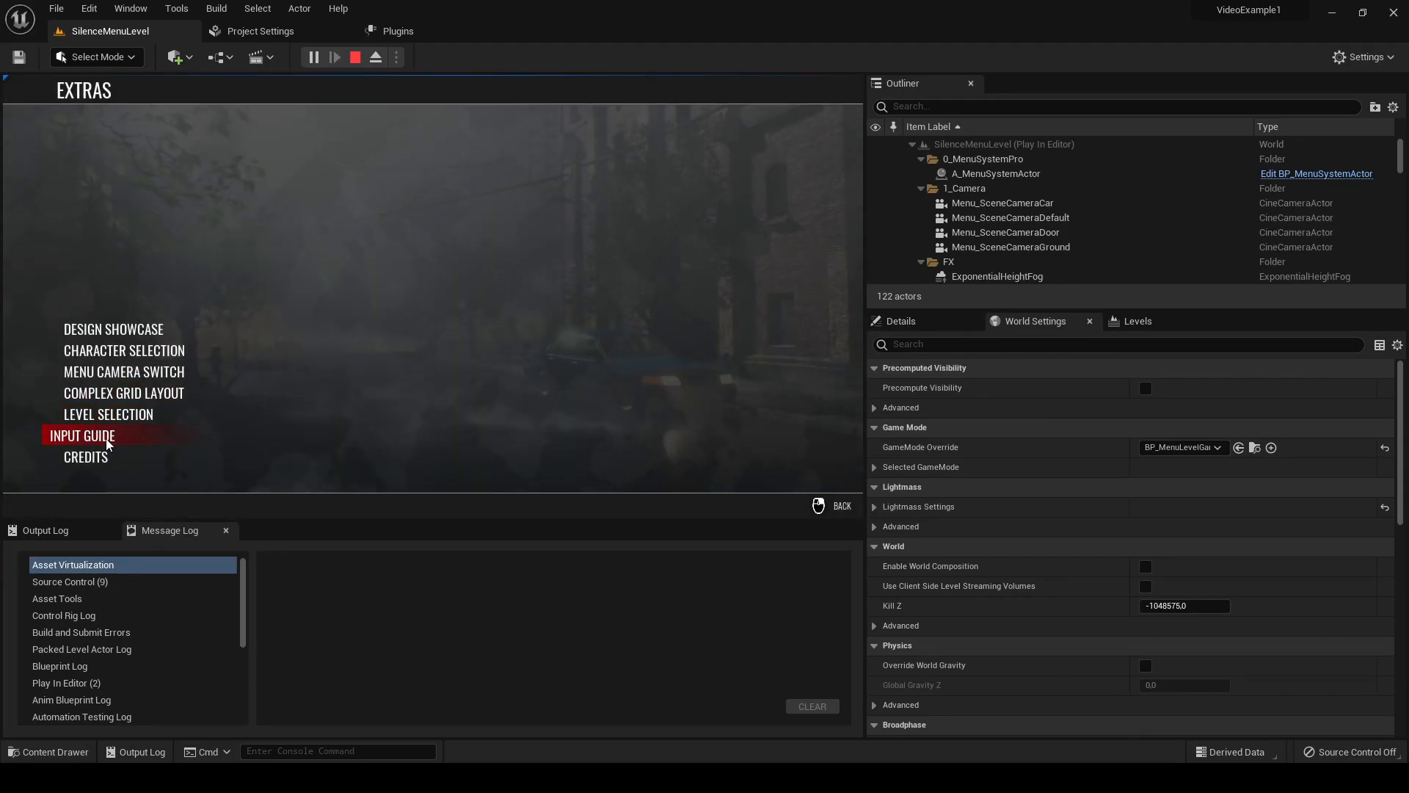
- View the Input Guide and the Credits screens one after the other, skipping the credits to return to the Extras menu
left_click(106, 439)
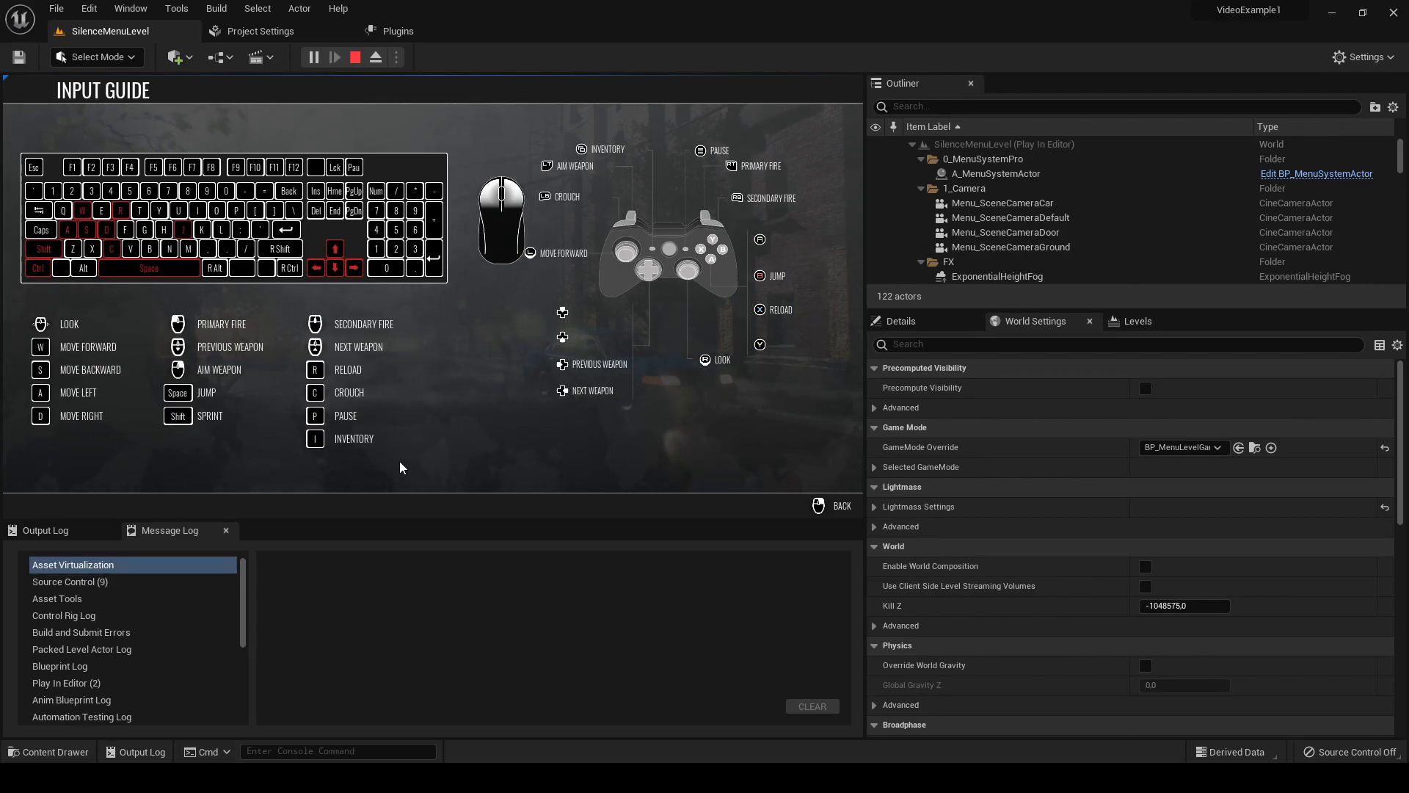
right_click(400, 462)
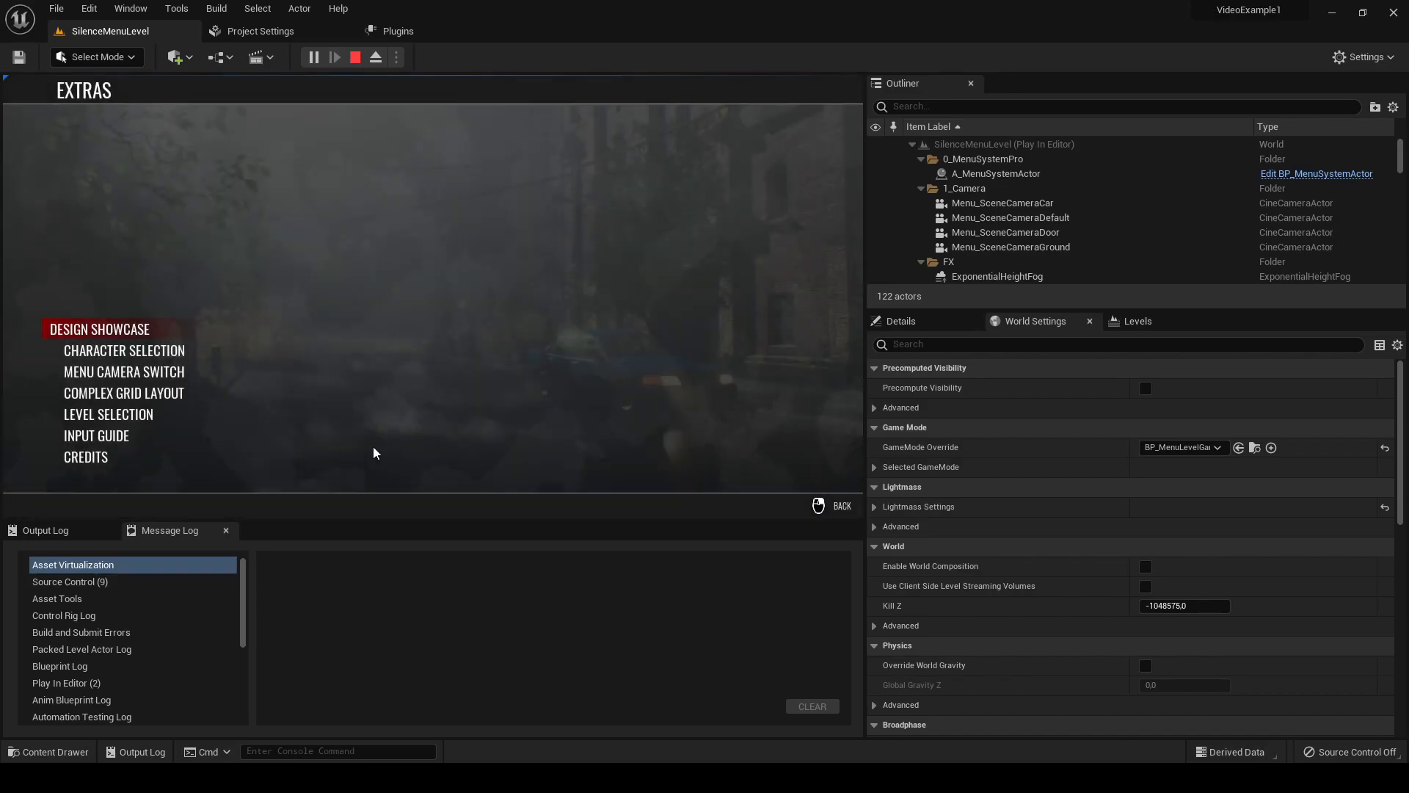
left_click(153, 461)
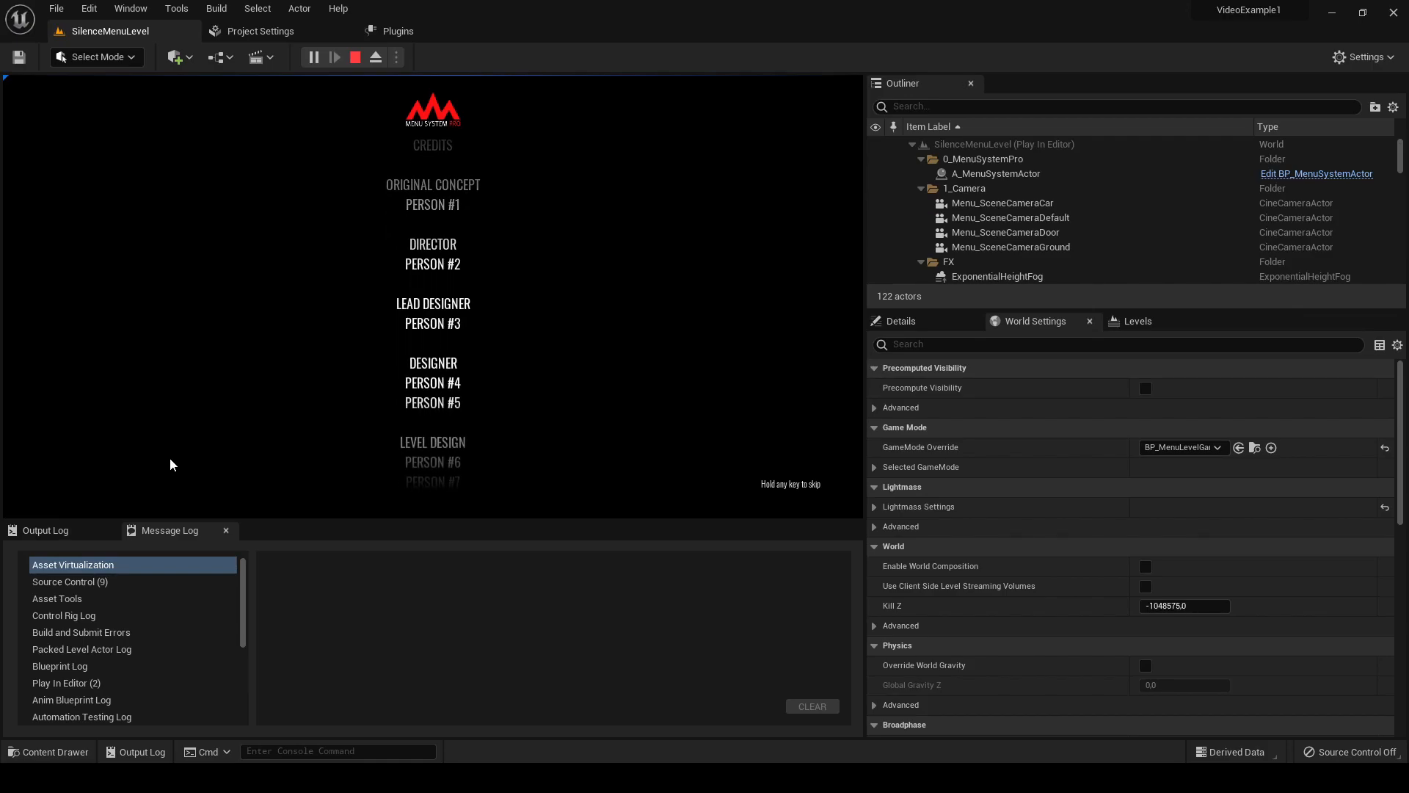
key("space")
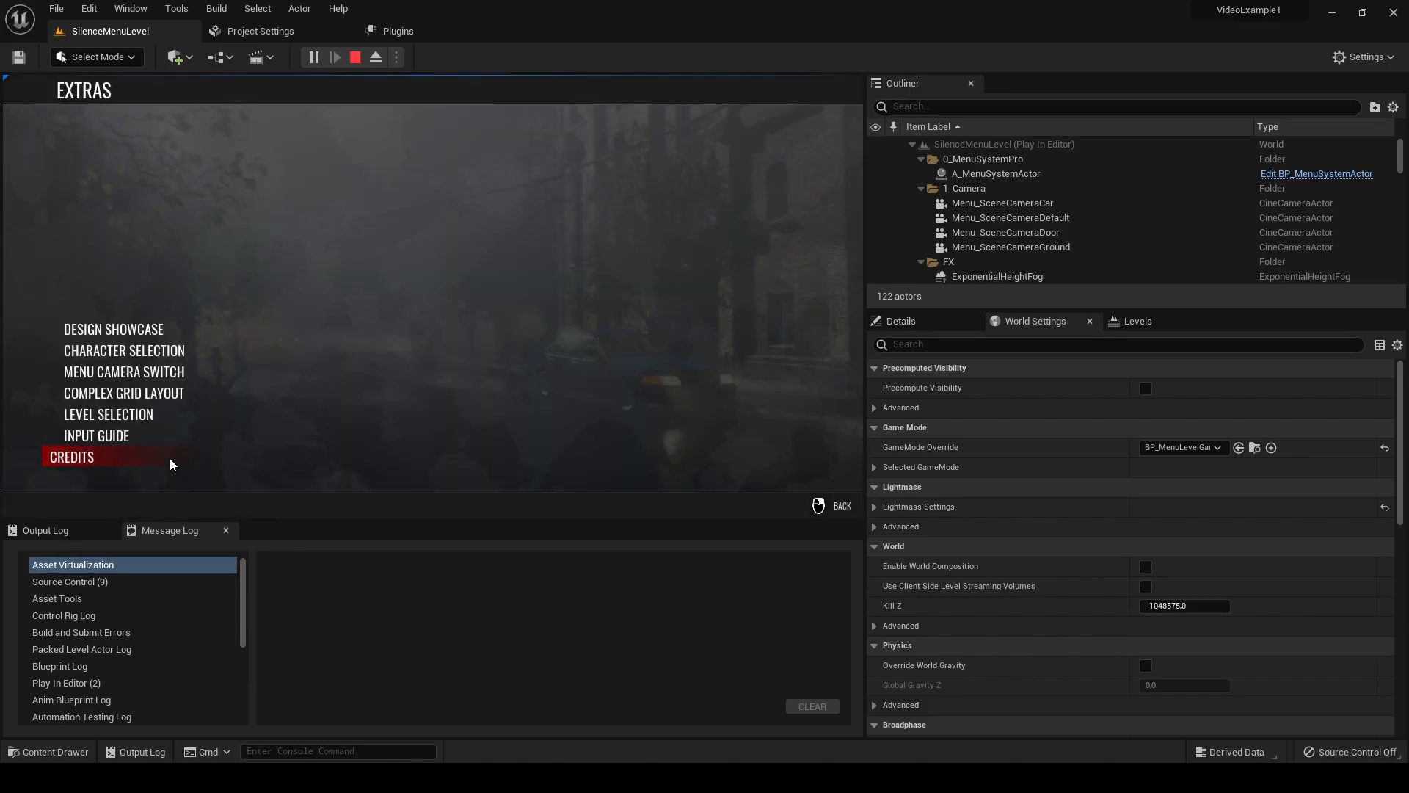
- Return to the Silence main menu and quit the game, confirming the exit
right_click(340, 409)
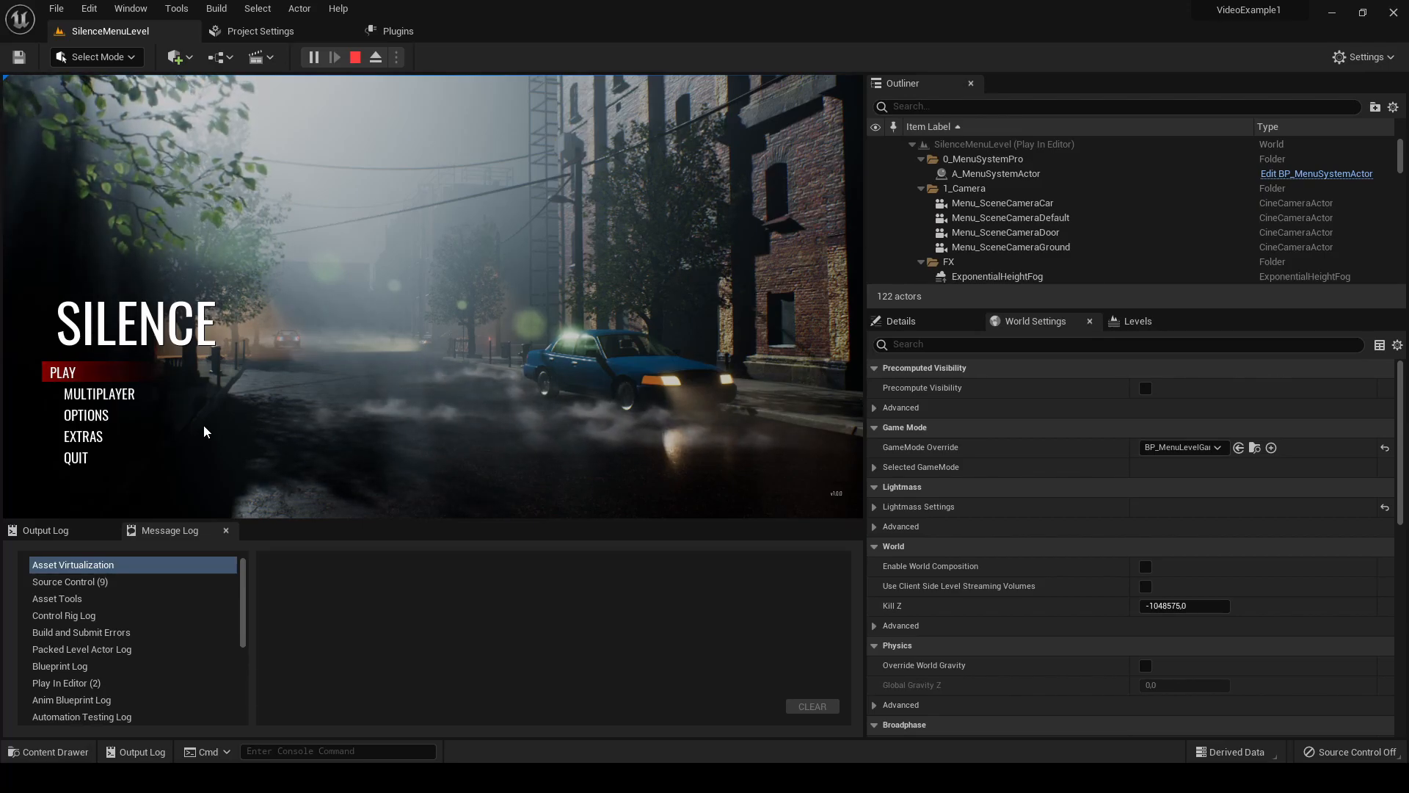
left_click(139, 456)
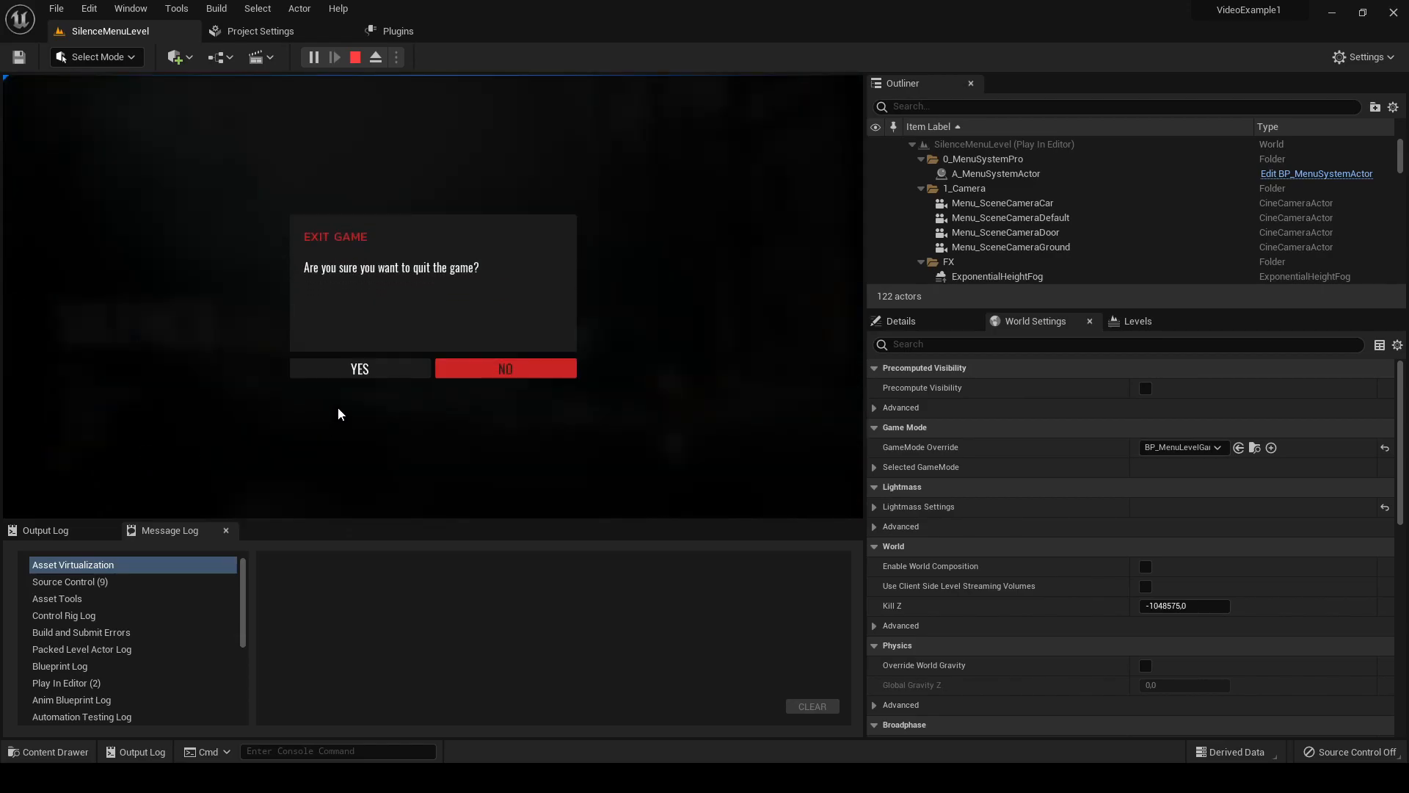
left_click(355, 375)
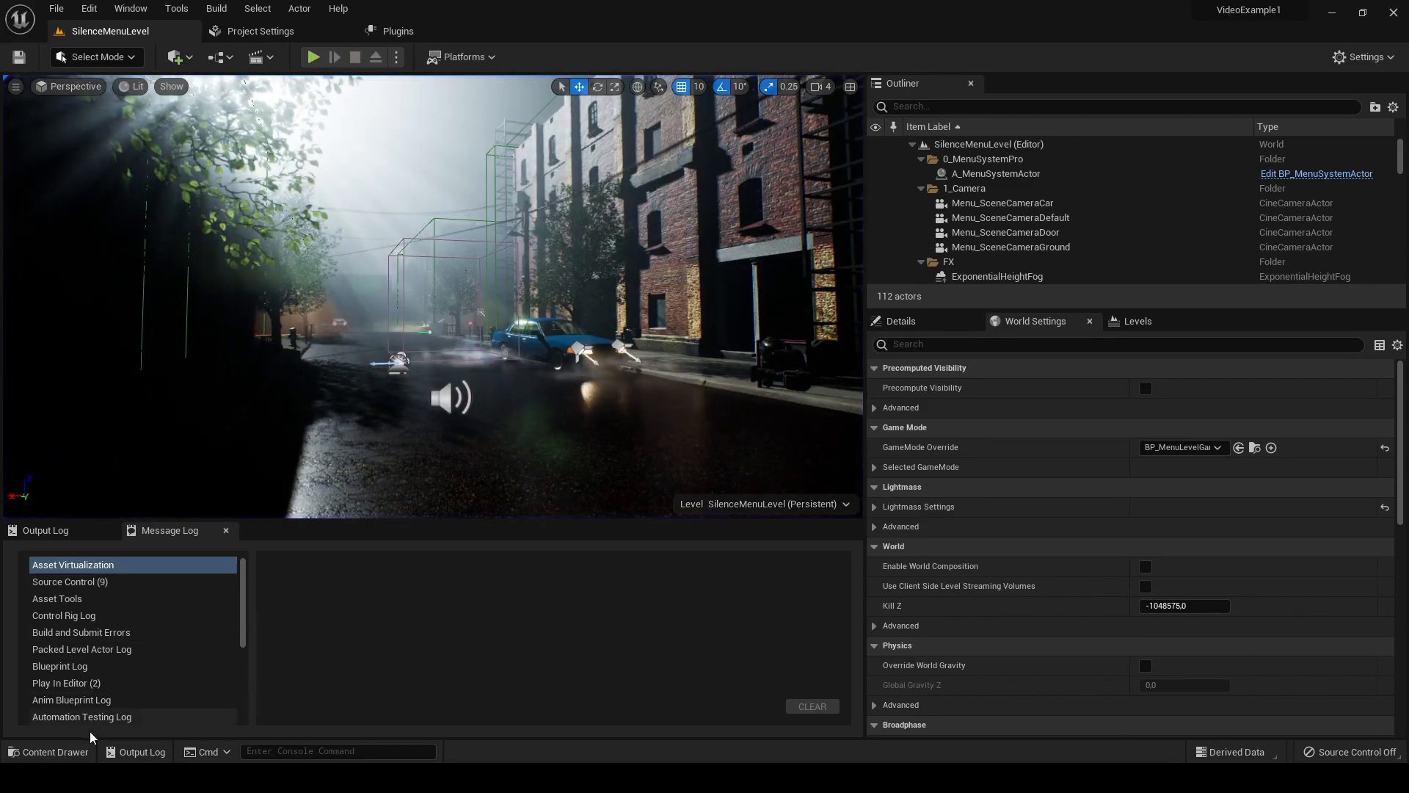
- Open the DA_MenuSystemConfig_Silence data asset from the Config folder of Design_Silence
left_click(53, 753)
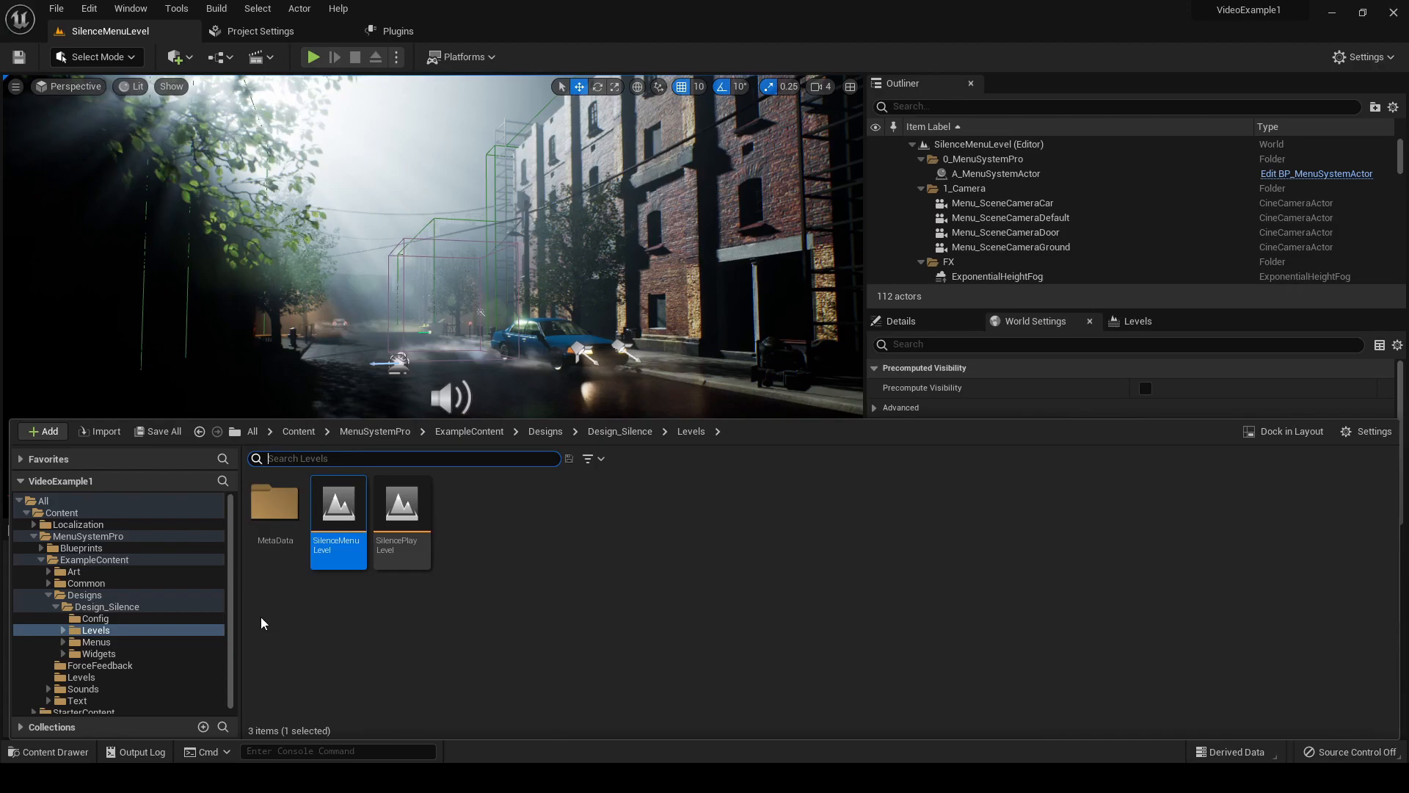
left_click(144, 606)
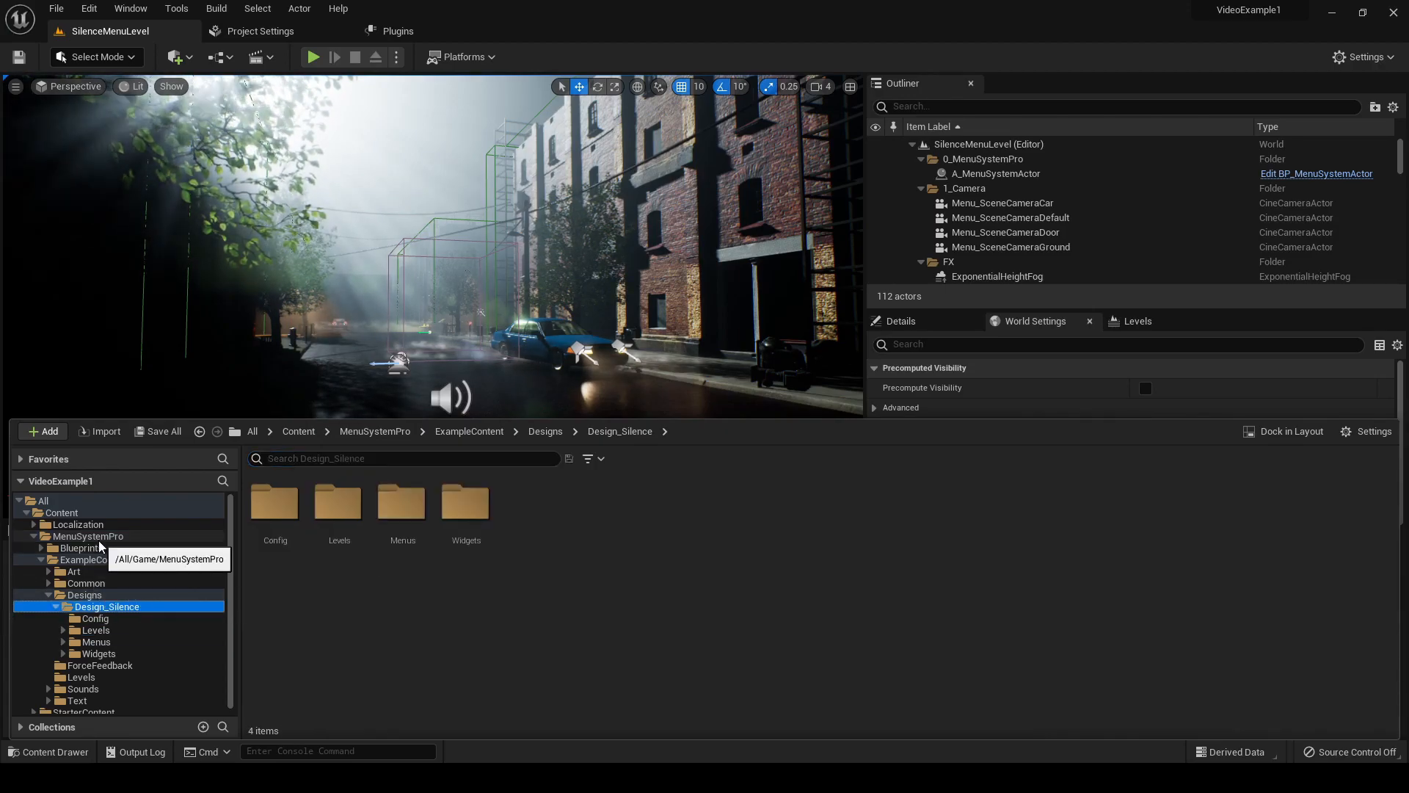
left_click(99, 622)
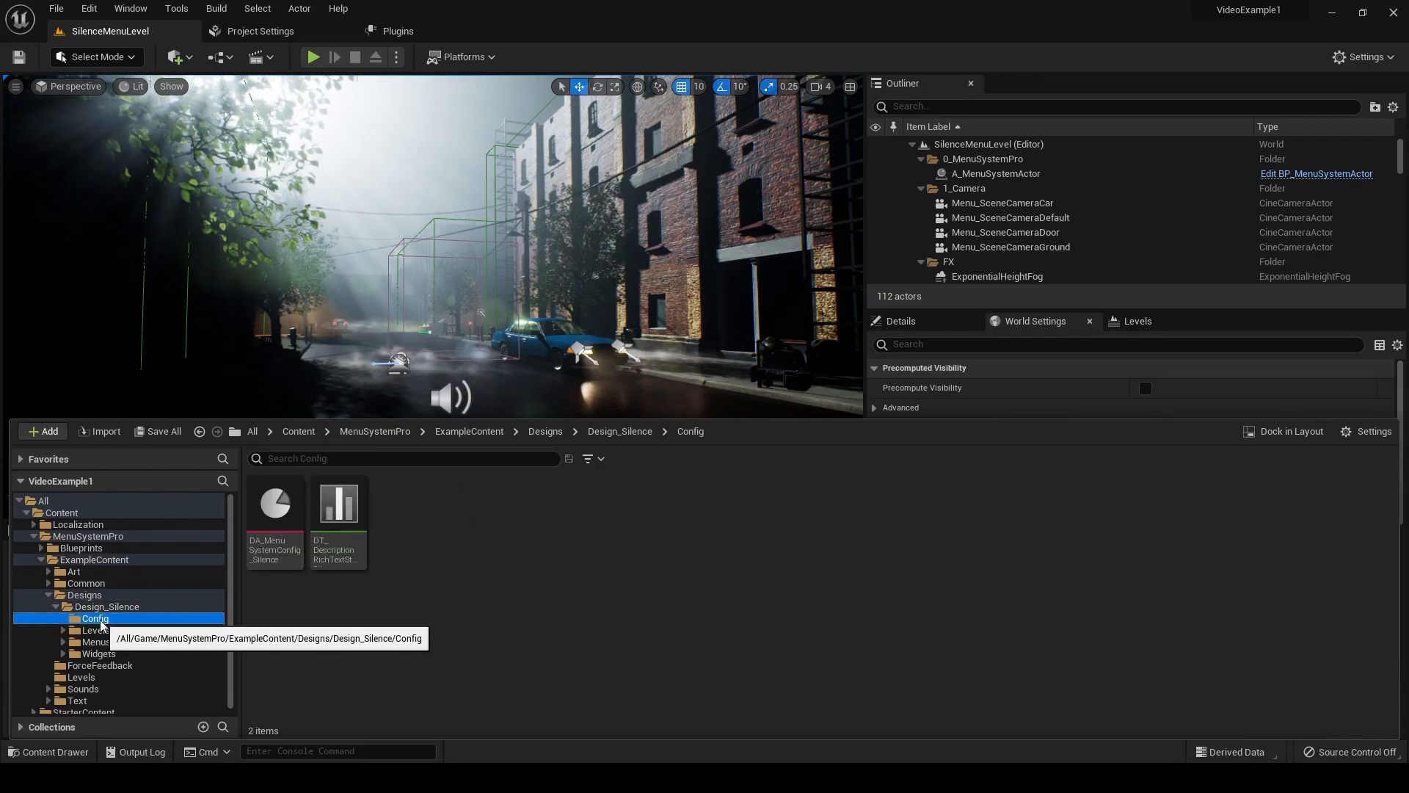
double_click(272, 568)
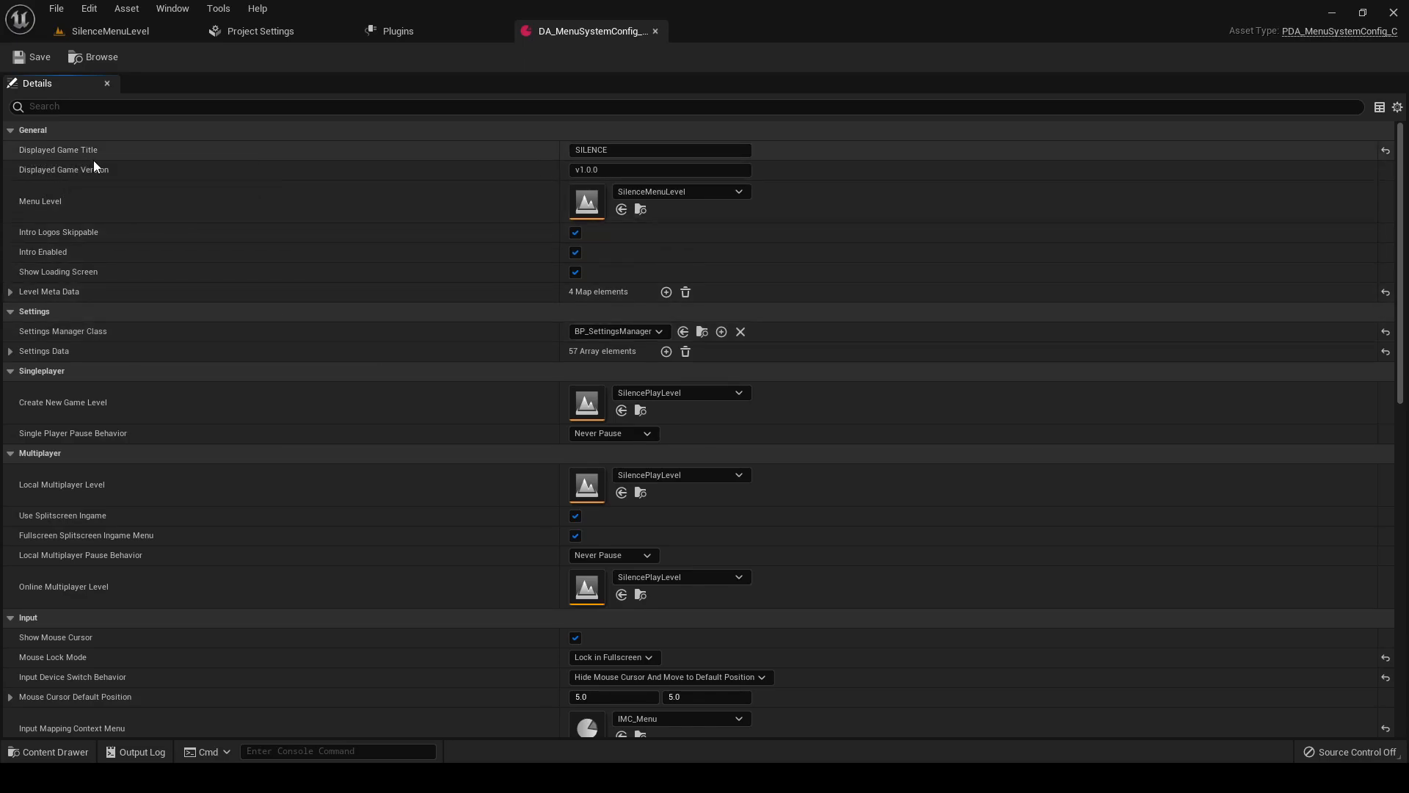
- Set the displayed game title to HELLO WORLD and the displayed game version to v3.0.0, and save the asset
left_click(618, 152)
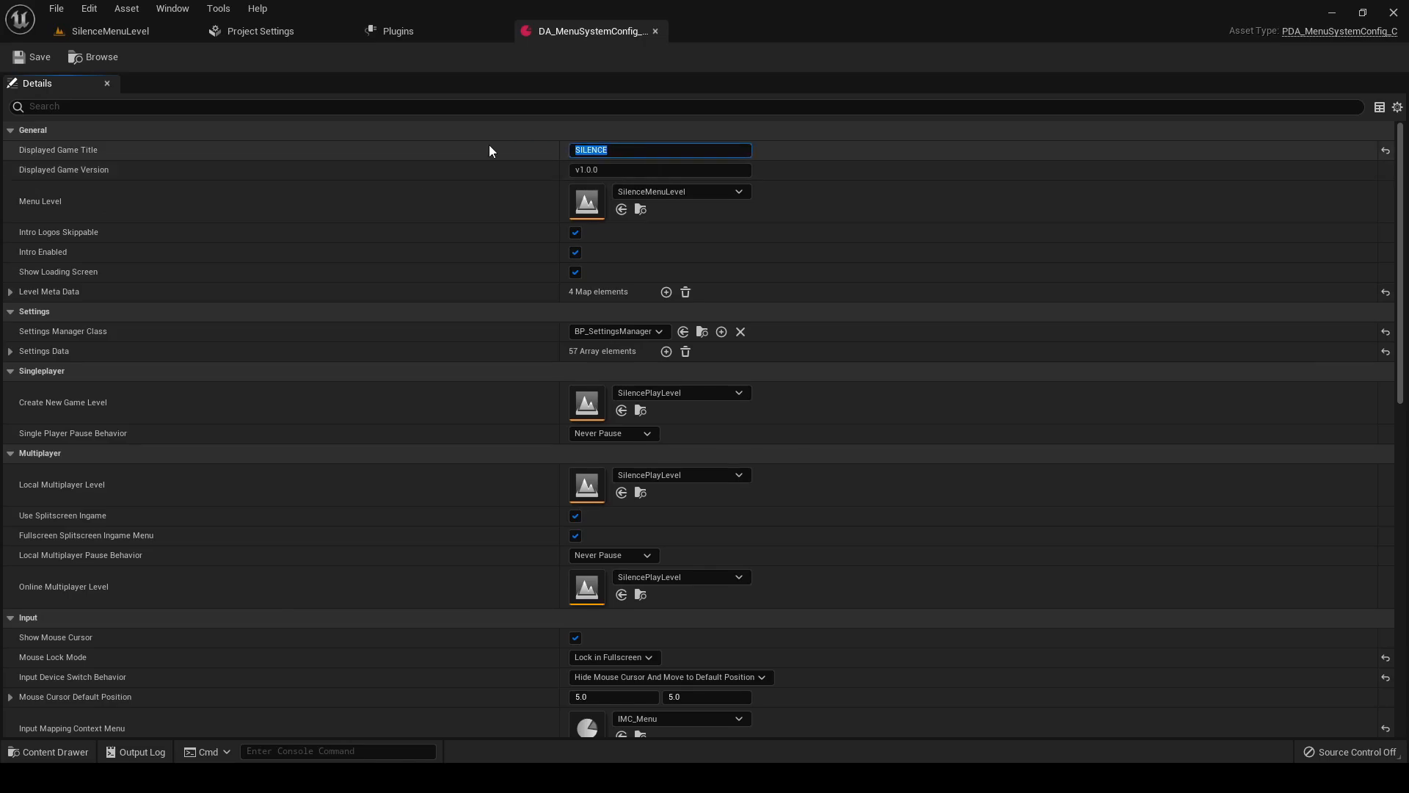
type("HELLO WORLD")
left_click(584, 170)
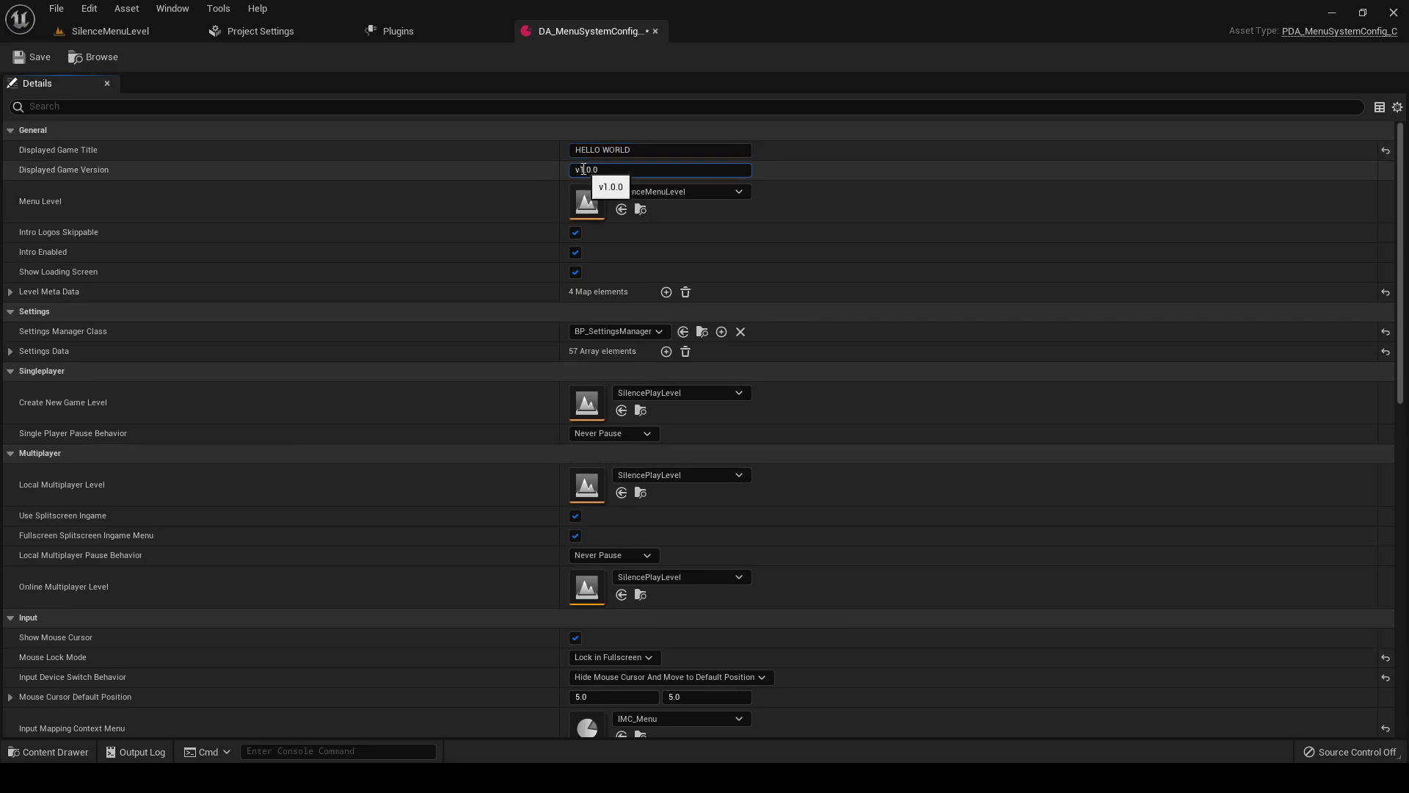
left_click_drag(580, 169, 589, 172)
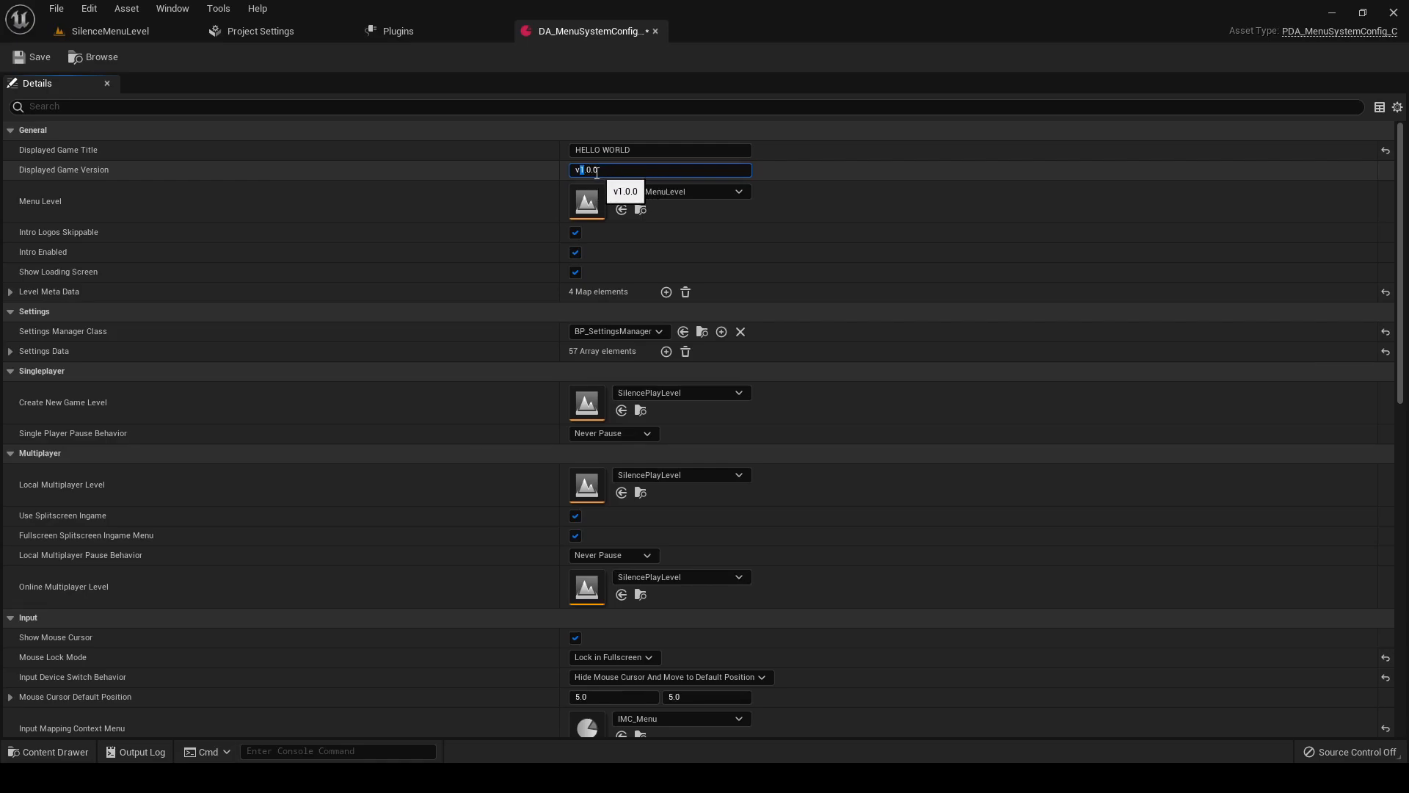
type("3")
key("Return")
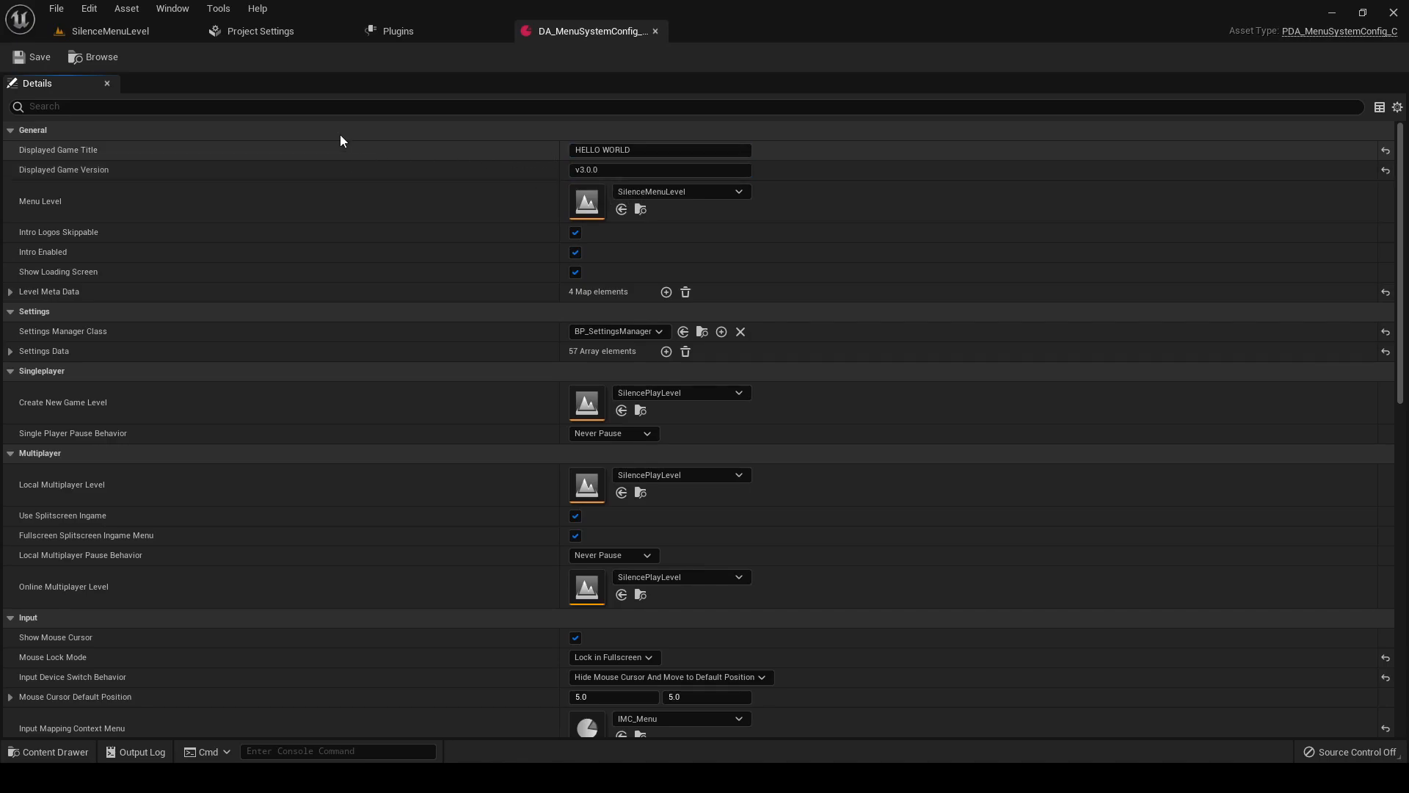
- Play SilenceMenuLevel to check the title and version on the main menu, and stop the play session
left_click(129, 29)
left_click(315, 57)
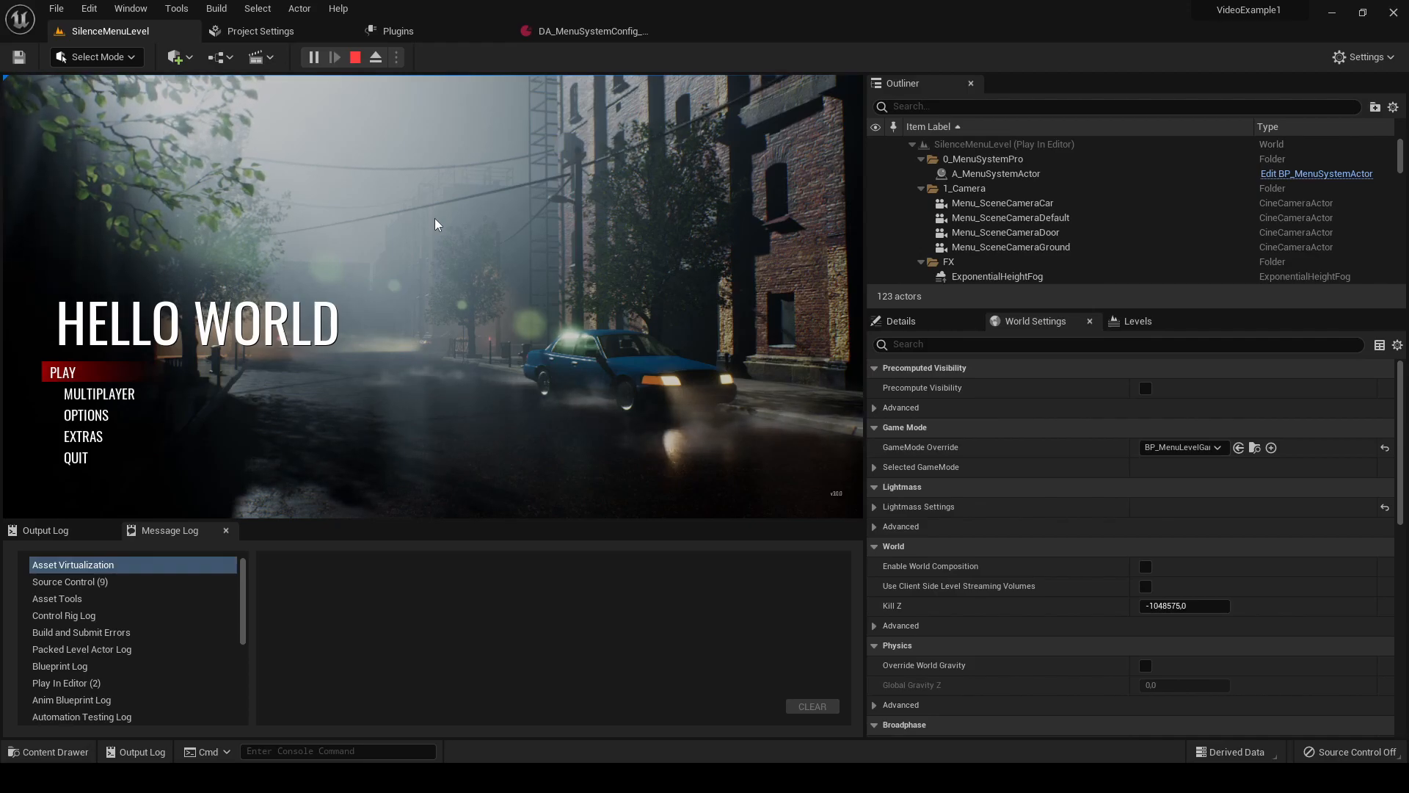
left_click(358, 59)
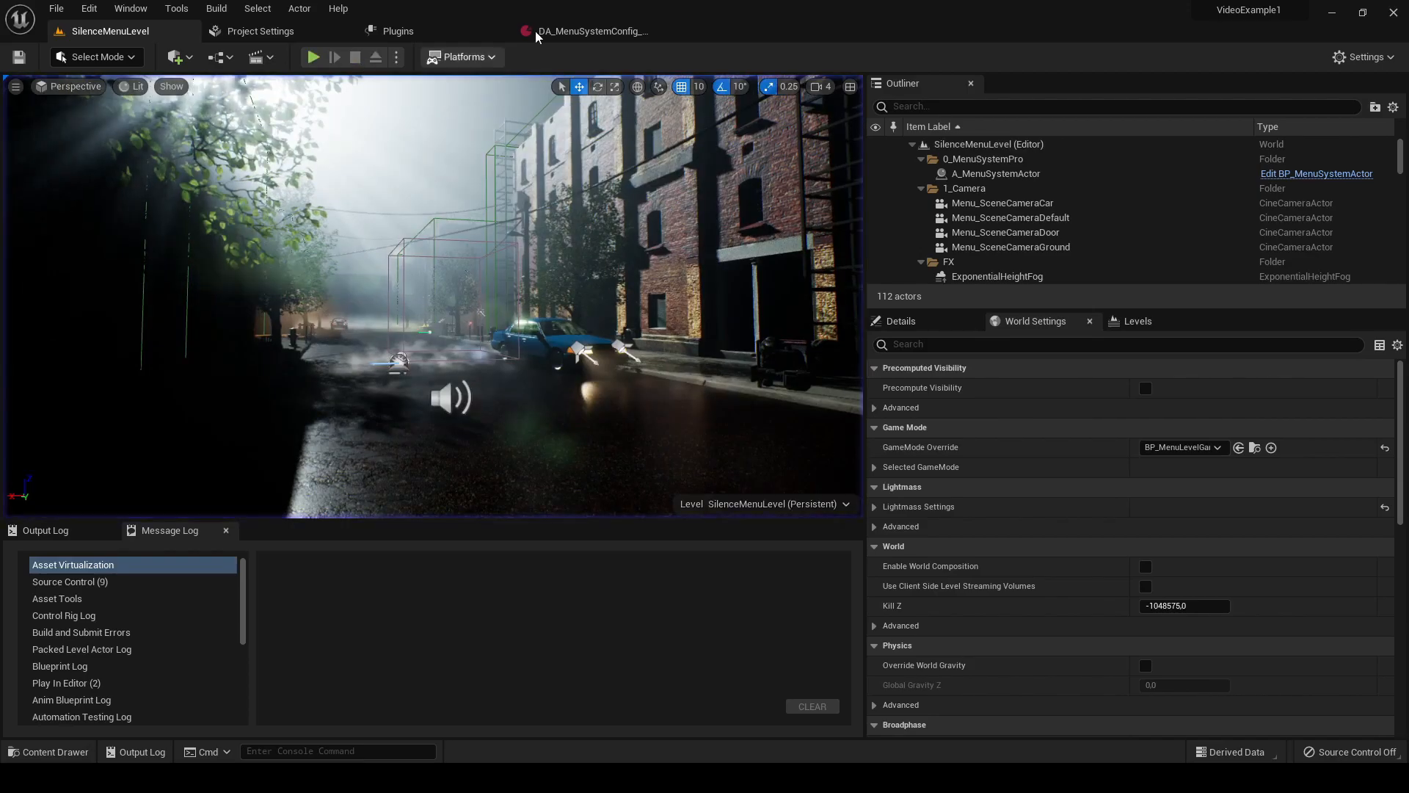
- In the menu config asset, collapse the categories from Settings through Sounds and expand the Color Palette
left_click(556, 32)
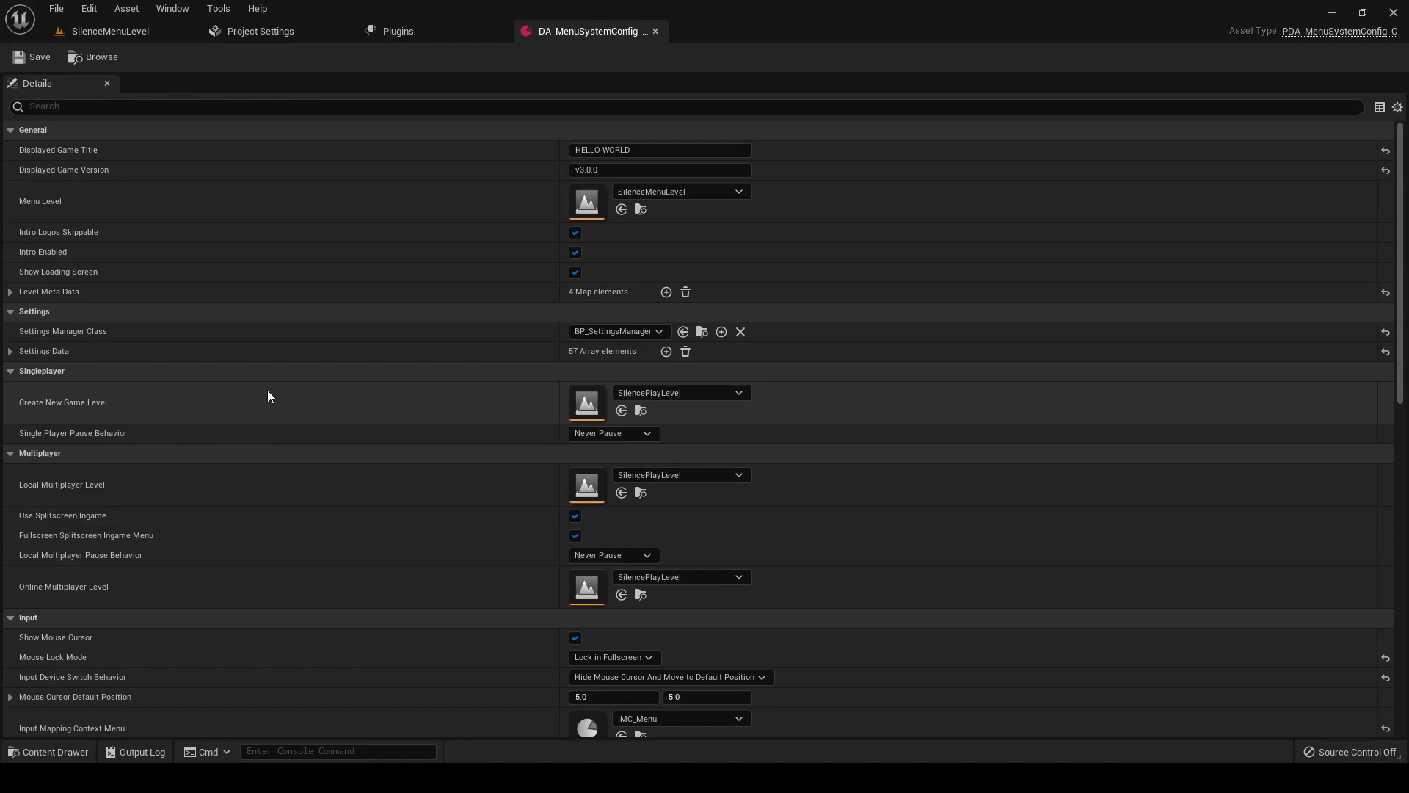
left_click(11, 331)
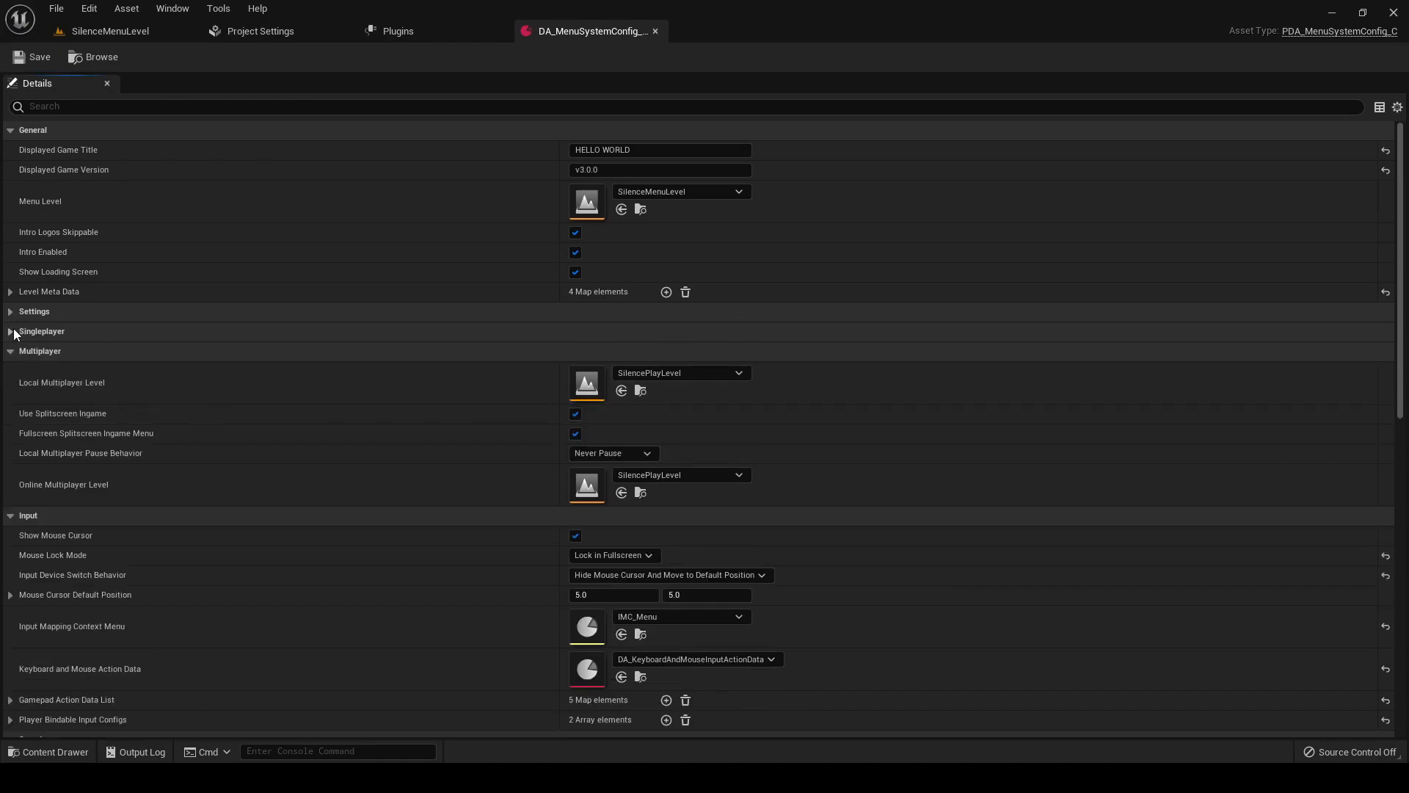
left_click(10, 351)
left_click(10, 371)
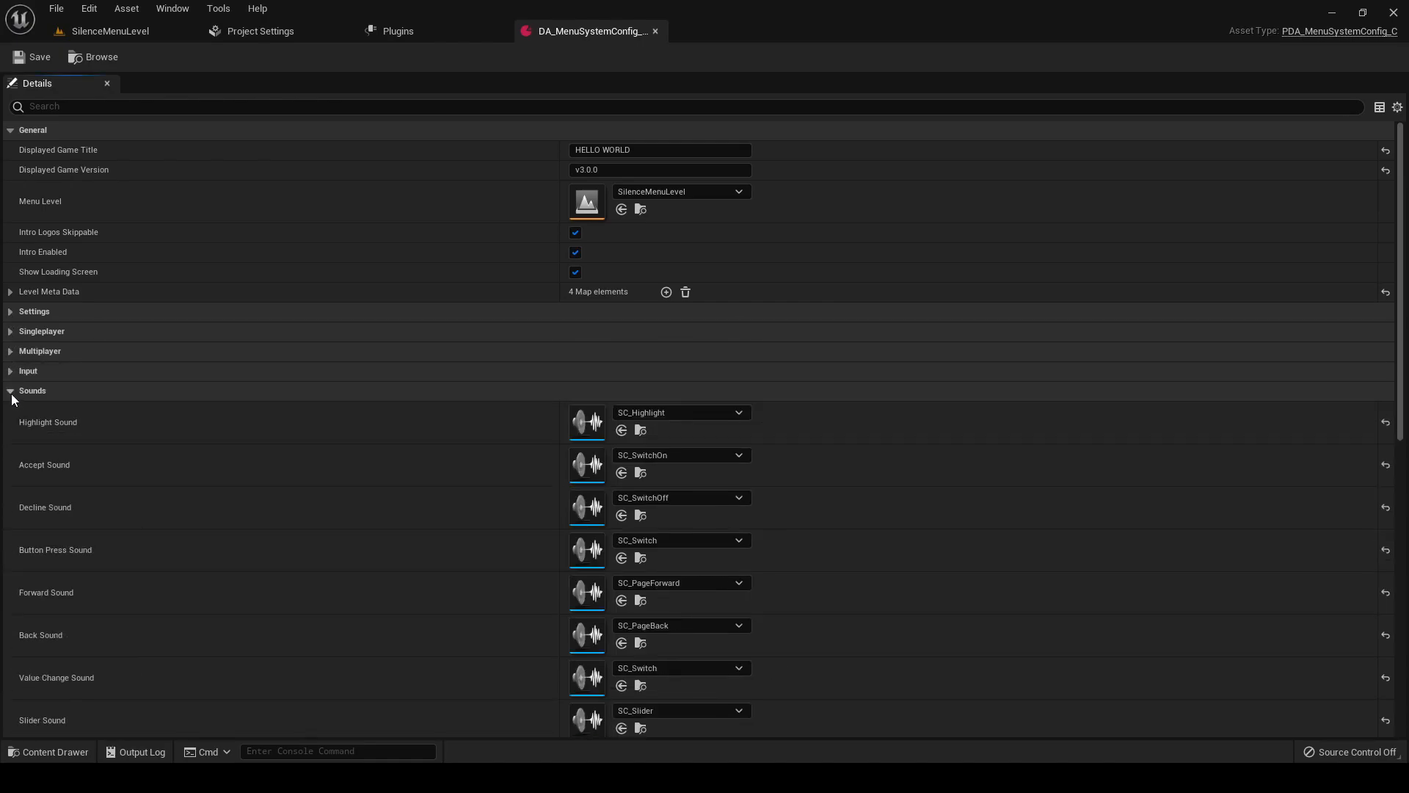
left_click(11, 392)
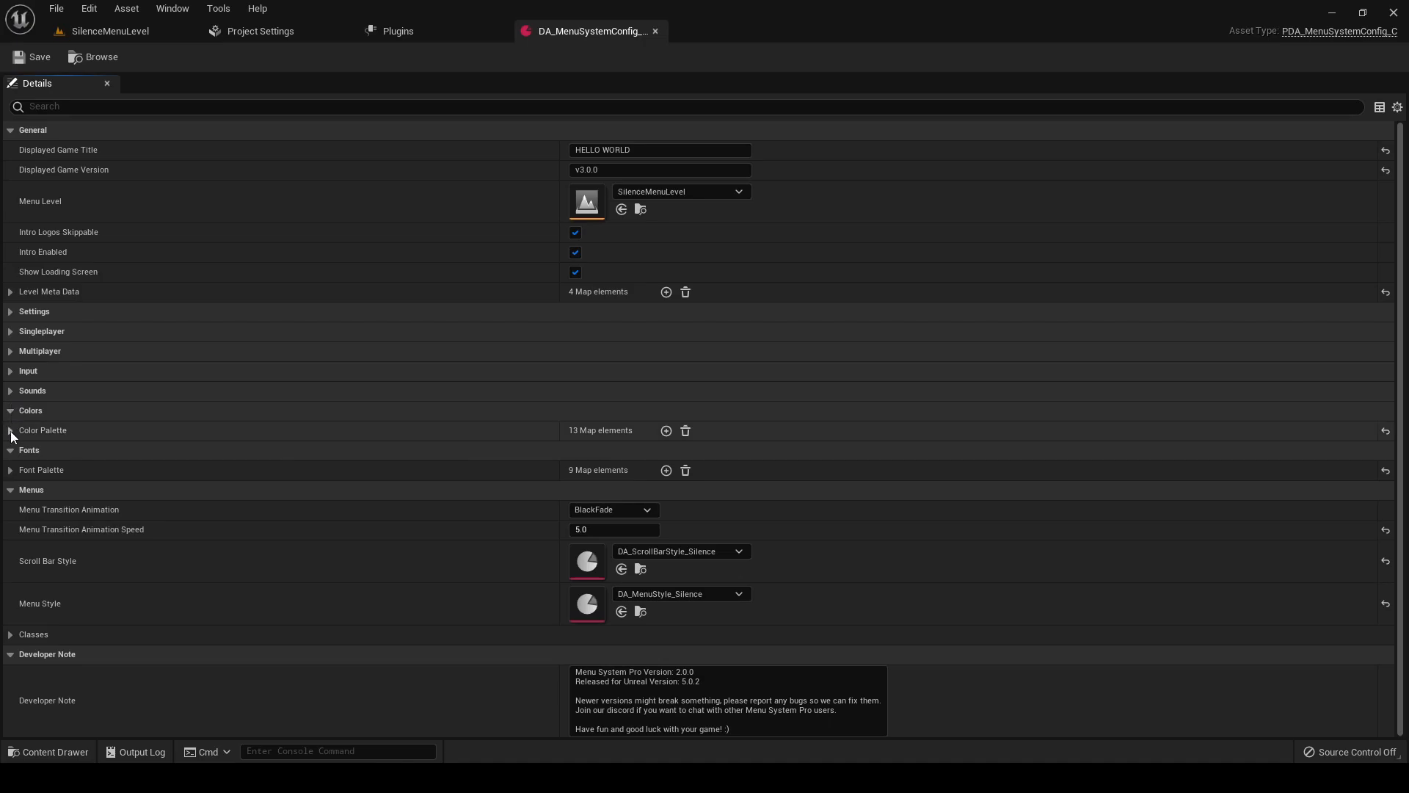
left_click(10, 431)
- Change the Highlight color in the palette to blue, hex sRGB 336ECAFF
scroll(143, 469, "down", 4)
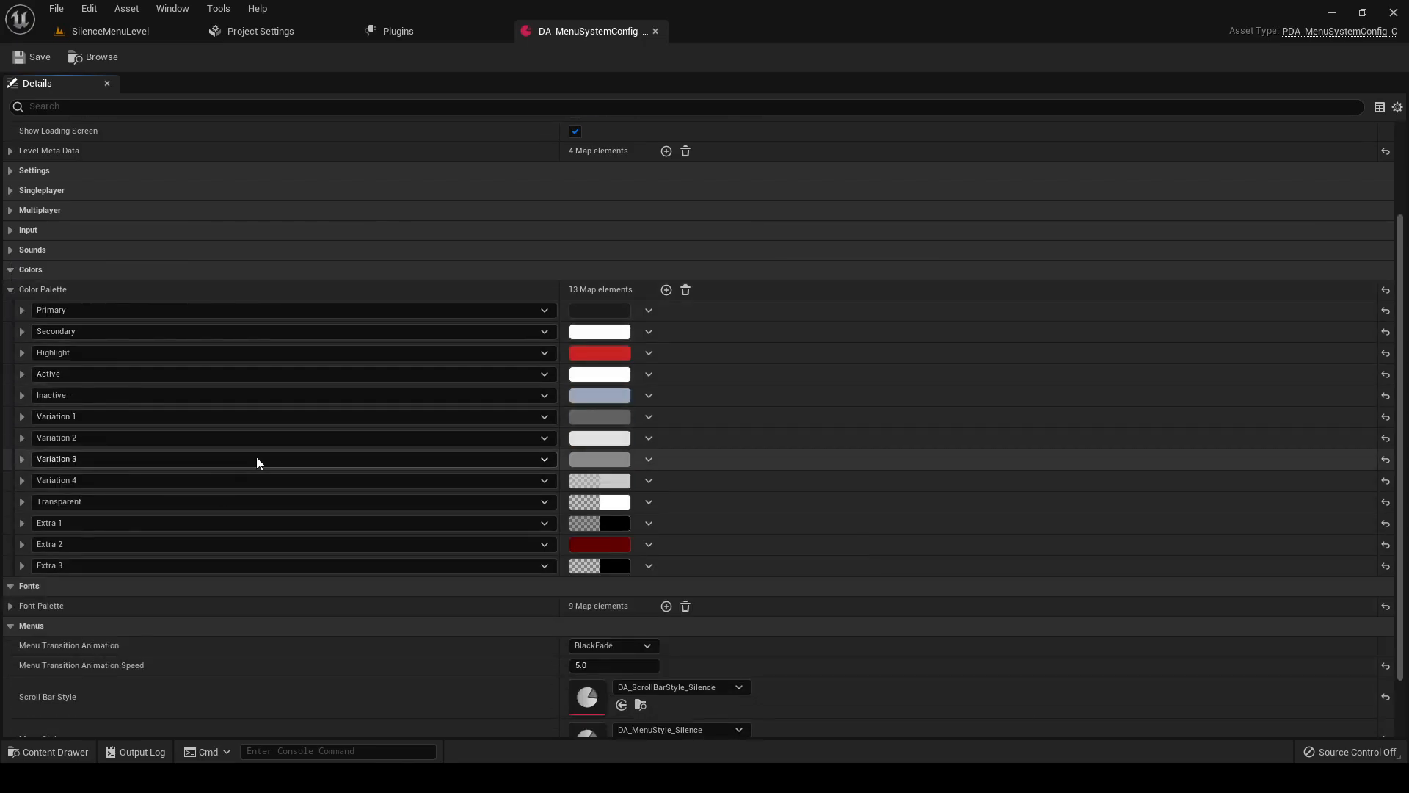
left_click(608, 358)
left_click_drag(751, 471, 654, 434)
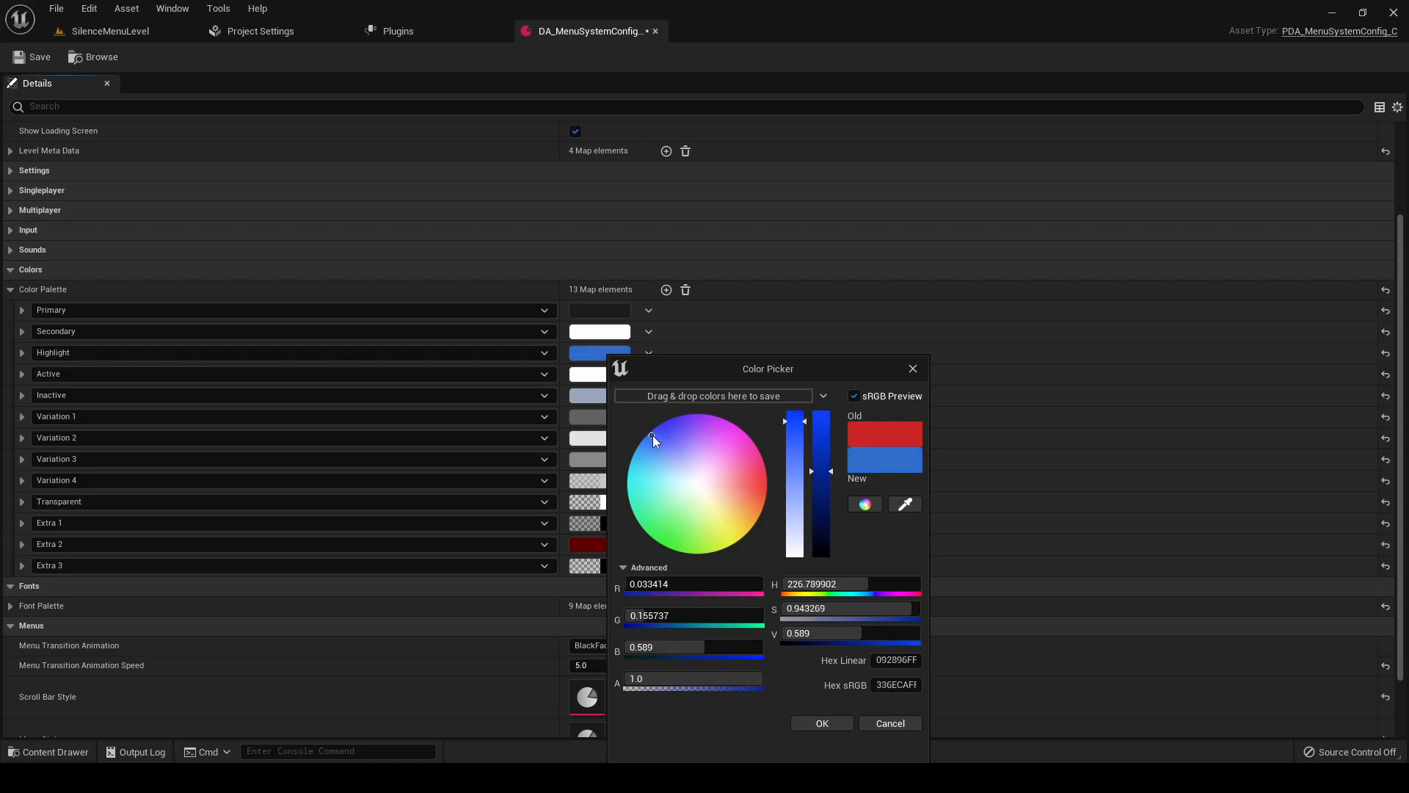
left_click(820, 723)
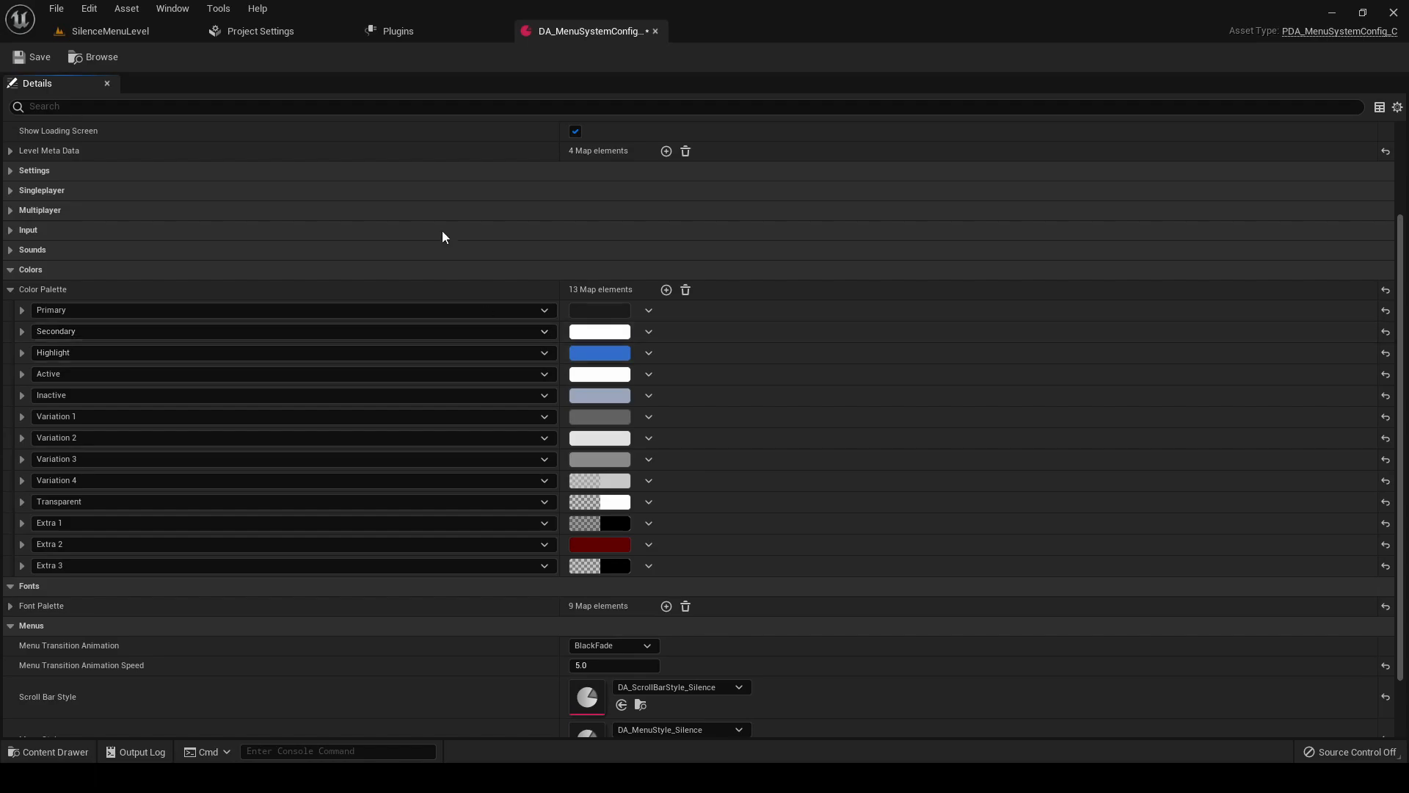
- Play SilenceMenuLevel, check the highlight color in the main menu and the Options menu, and stop the play session
left_click(116, 31)
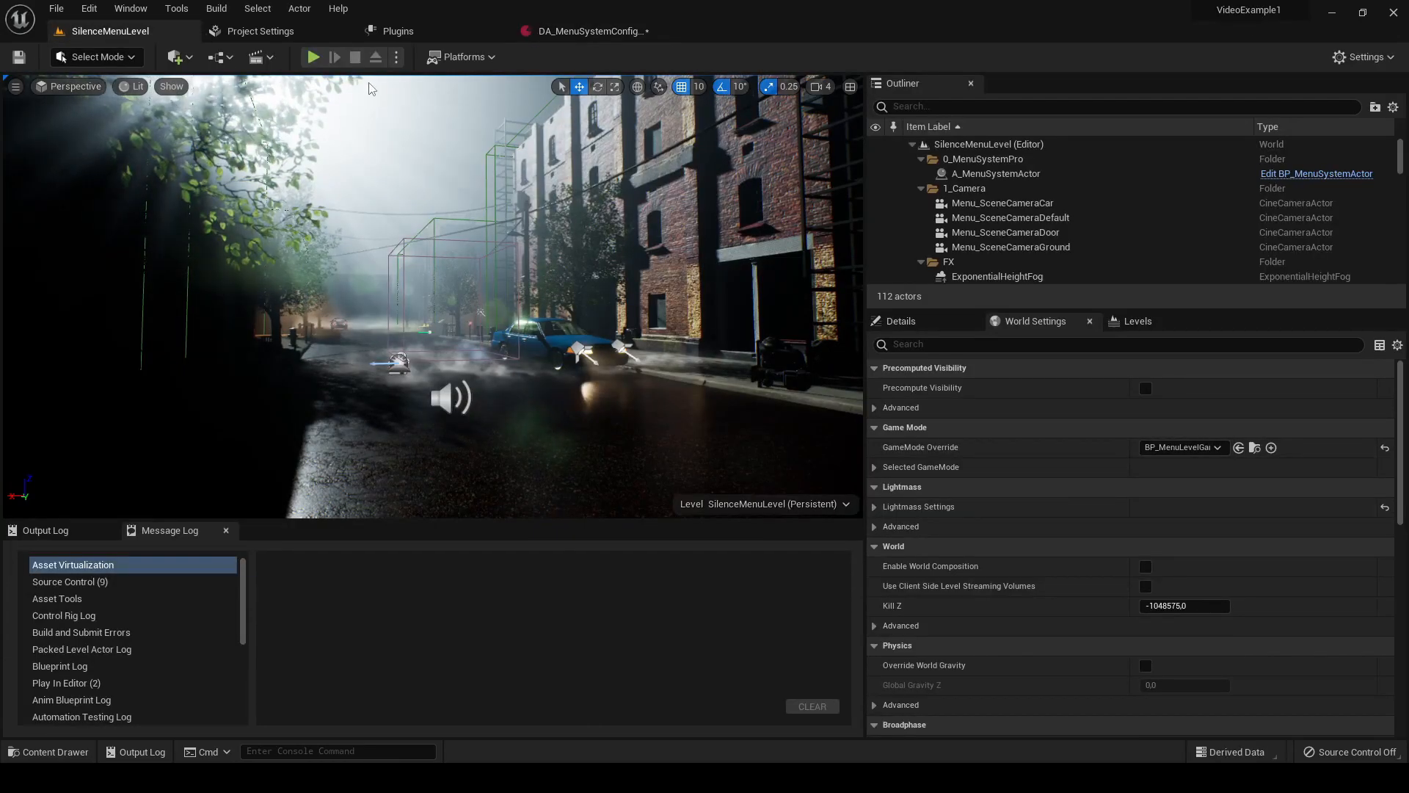
left_click(313, 56)
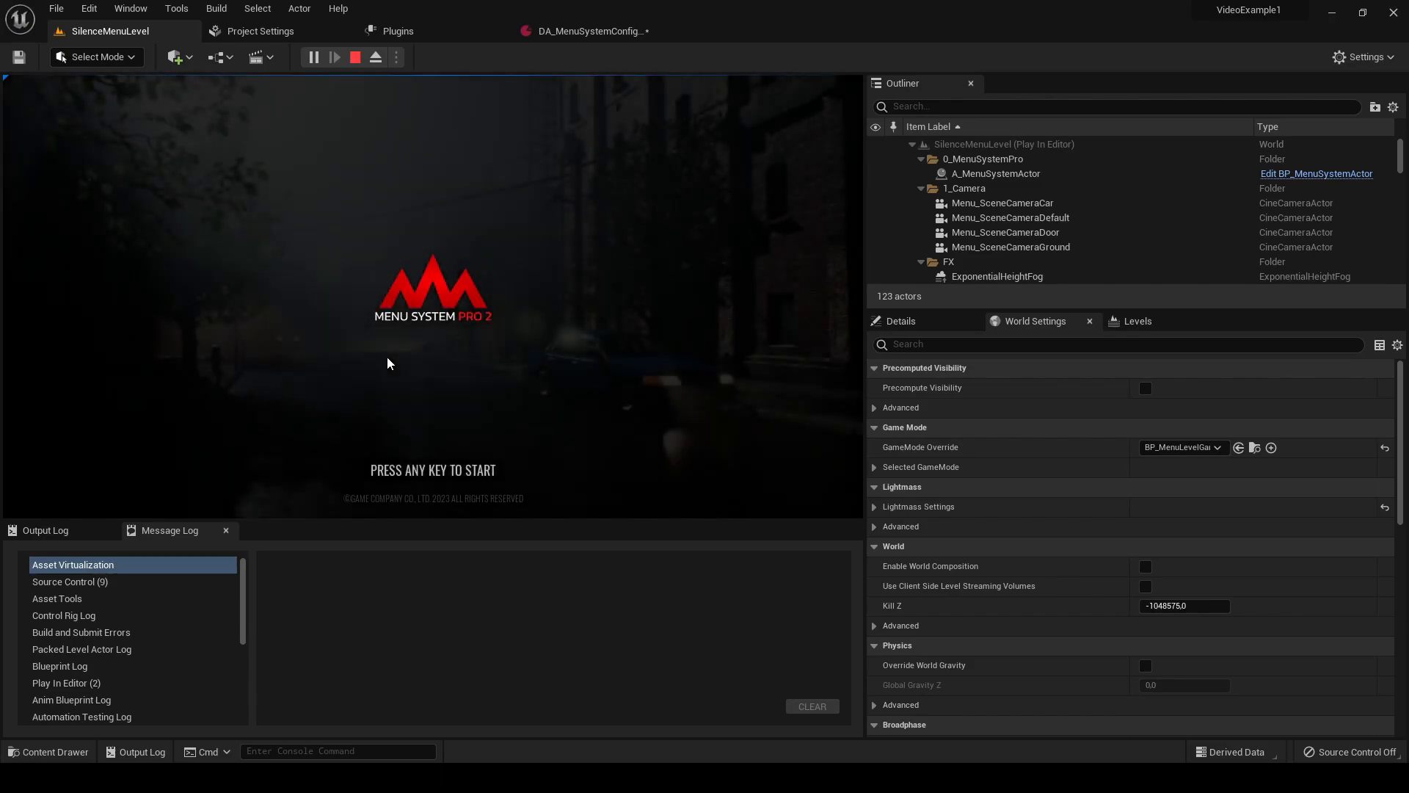
left_click(387, 361)
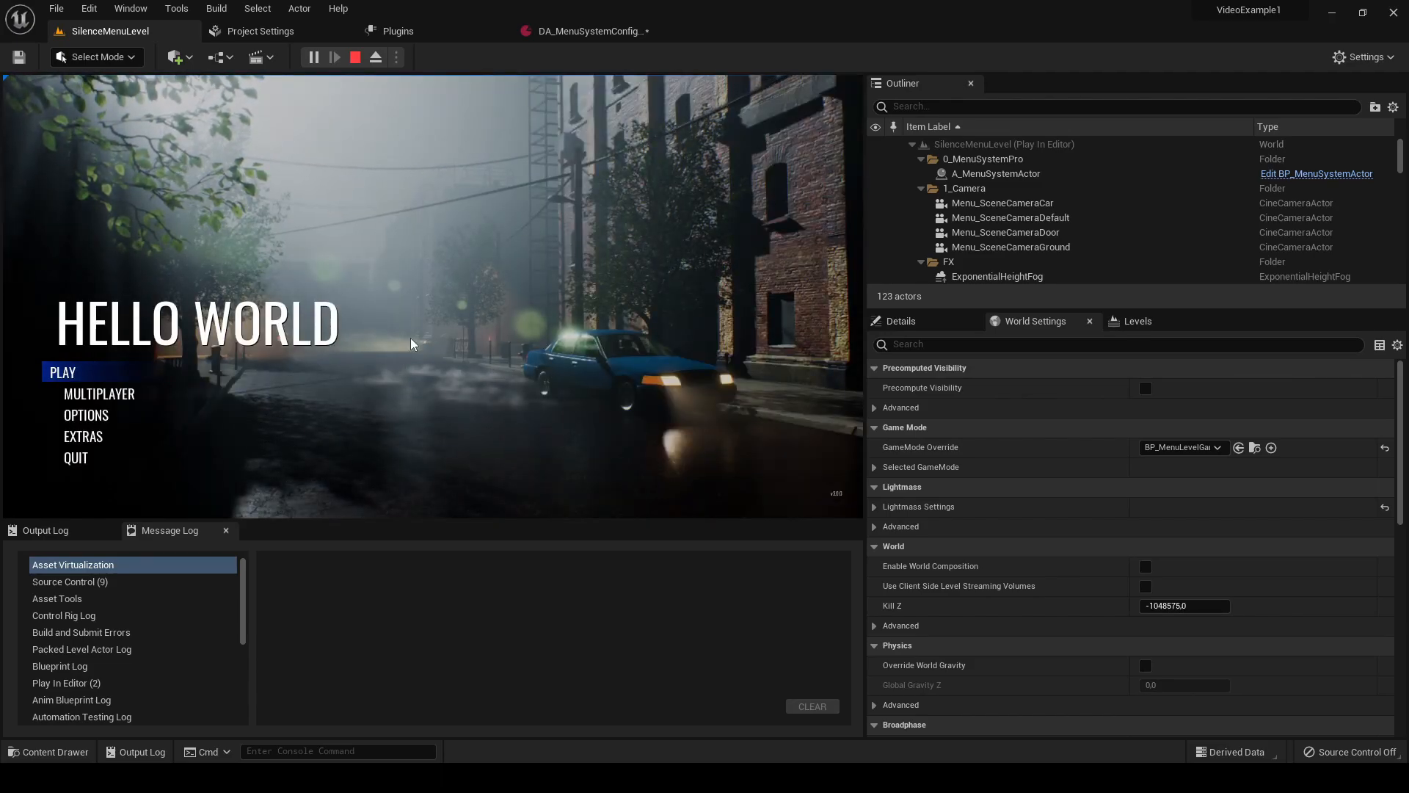
left_click(115, 417)
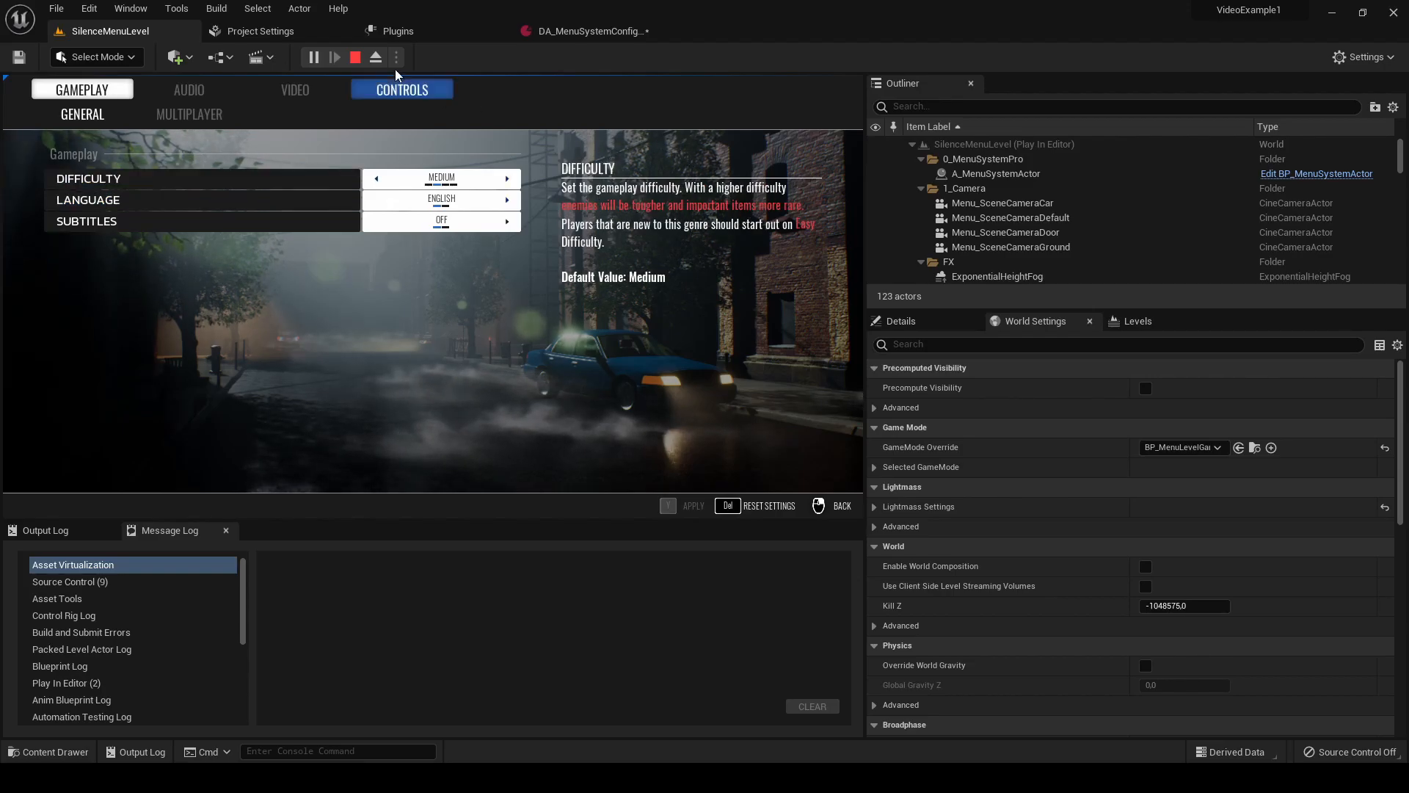
left_click(355, 57)
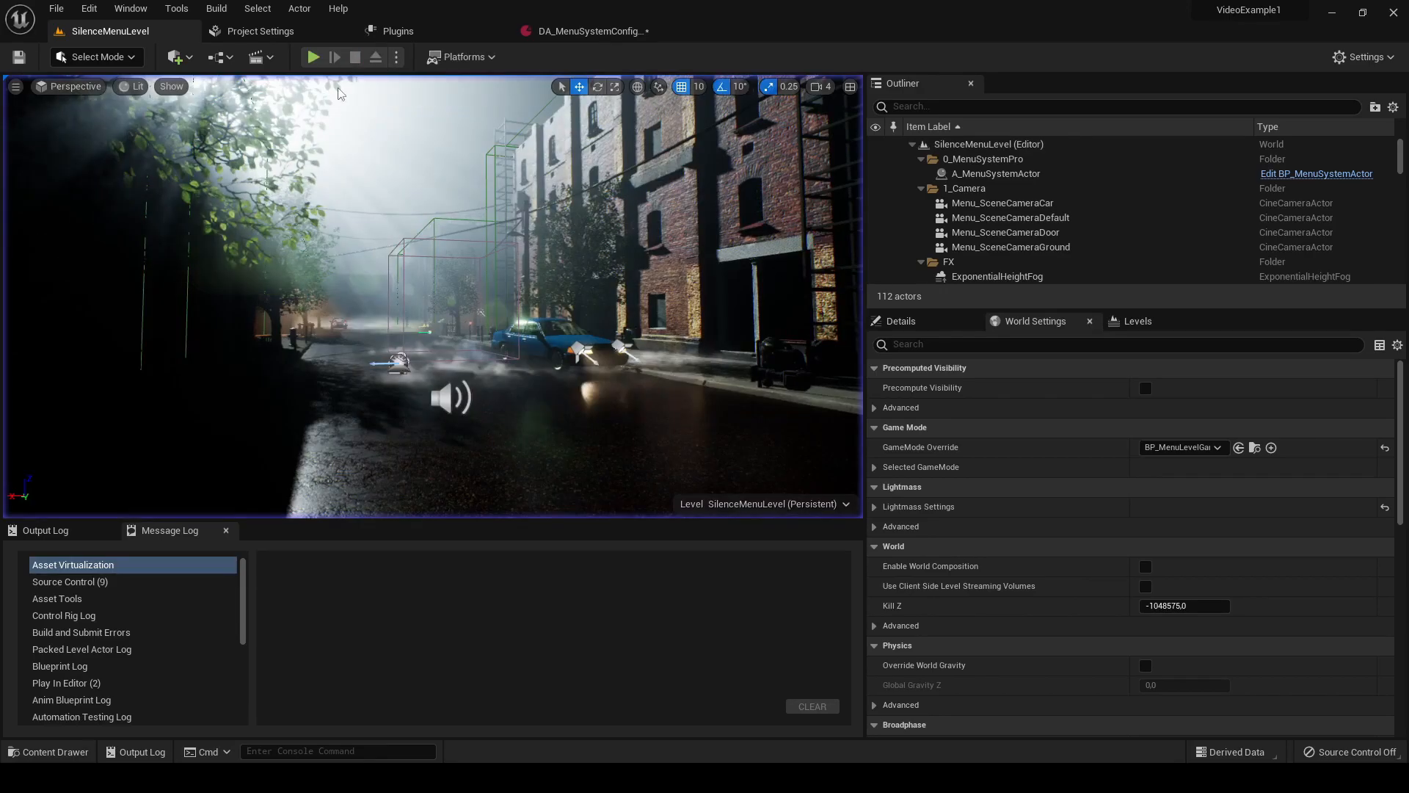
- Open the DT_DescriptionRichTextStyle_Silence data table from the Config folder, expand Text Style, and select row h
left_click(51, 750)
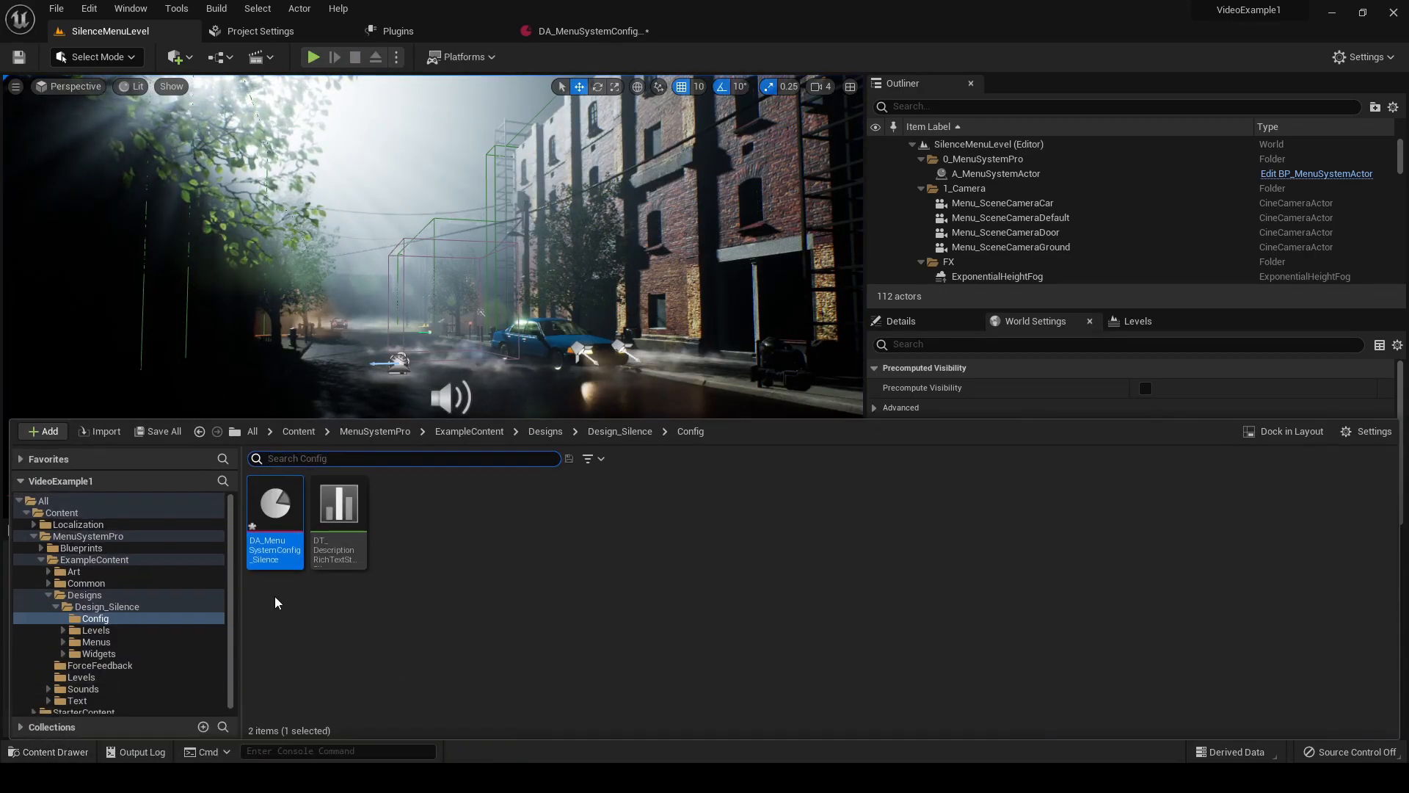
left_click(334, 563)
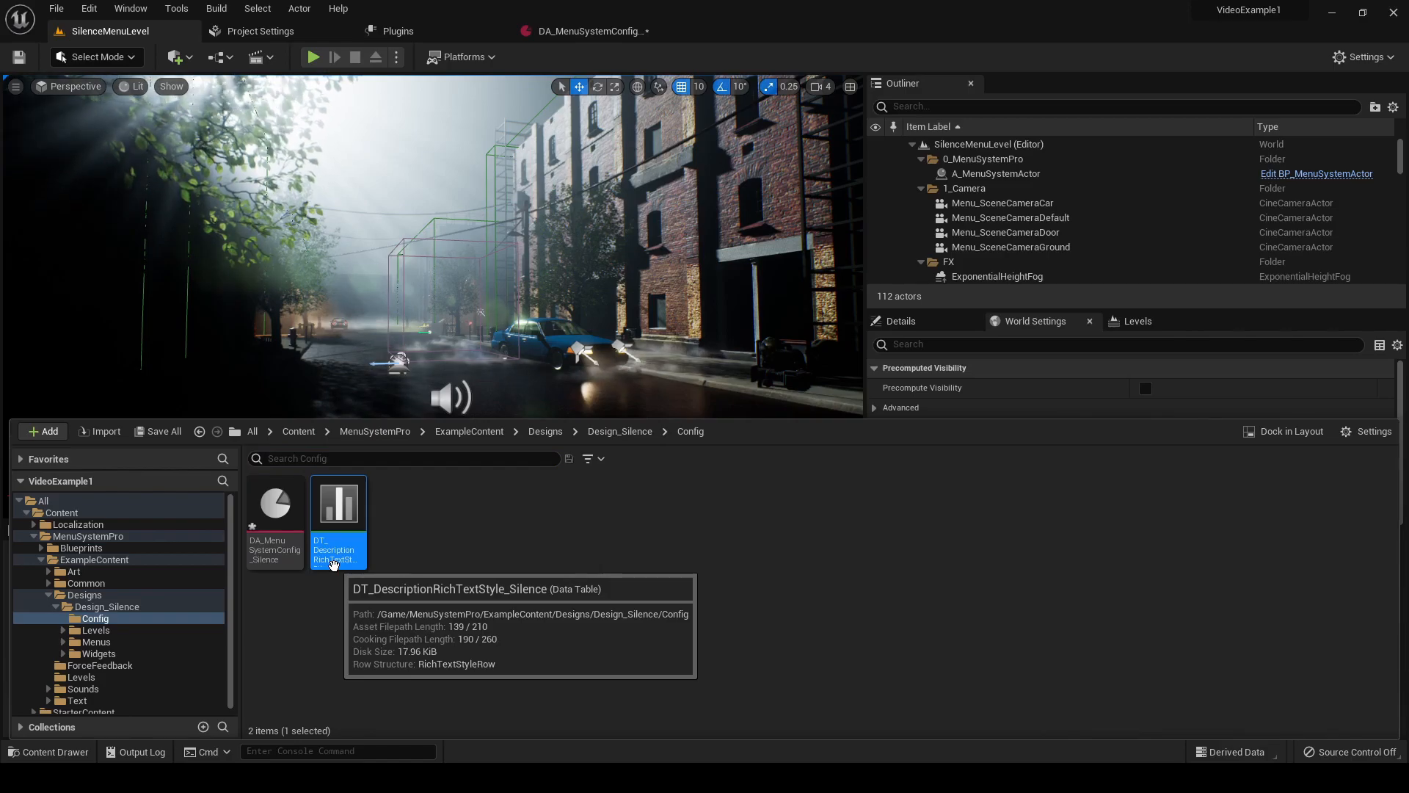
double_click(334, 563)
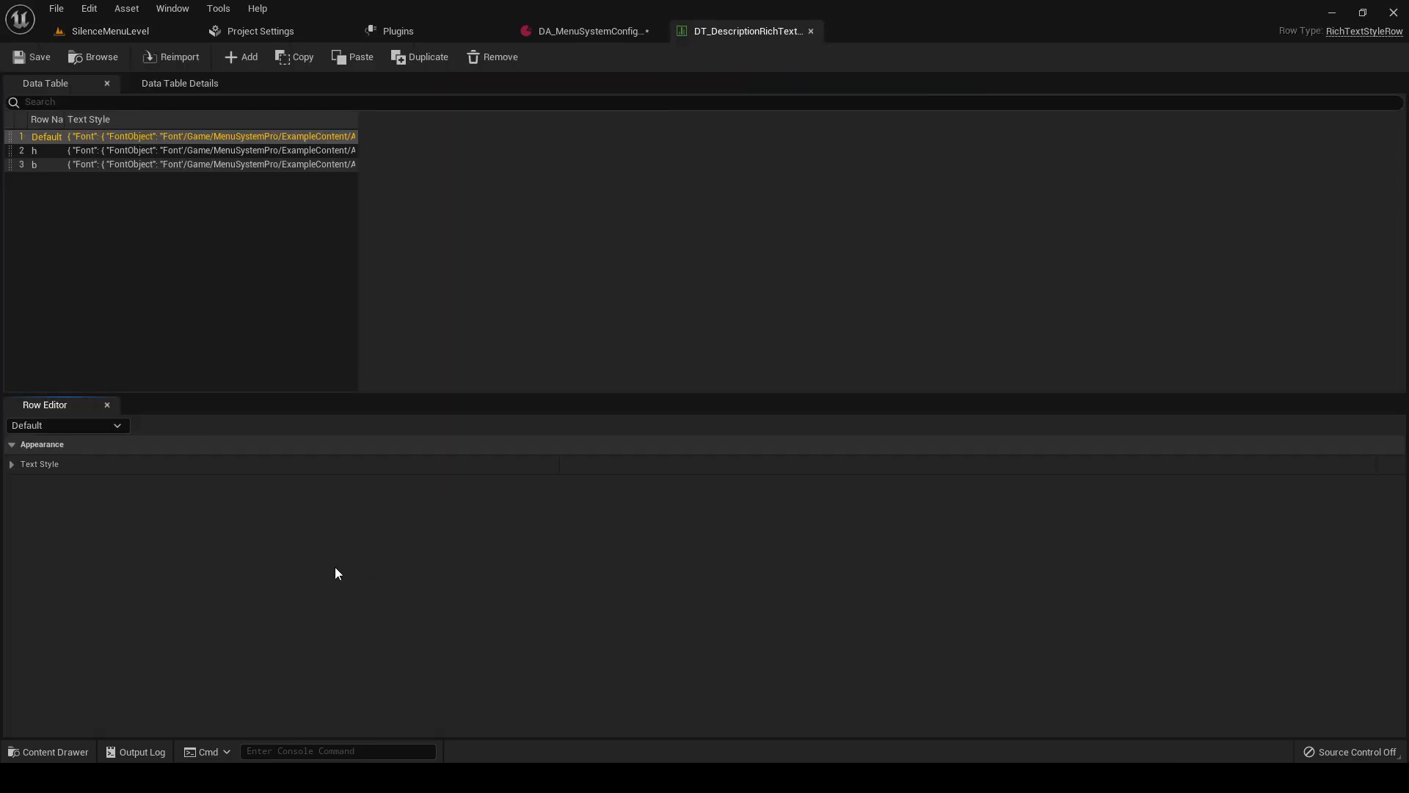
left_click(13, 464)
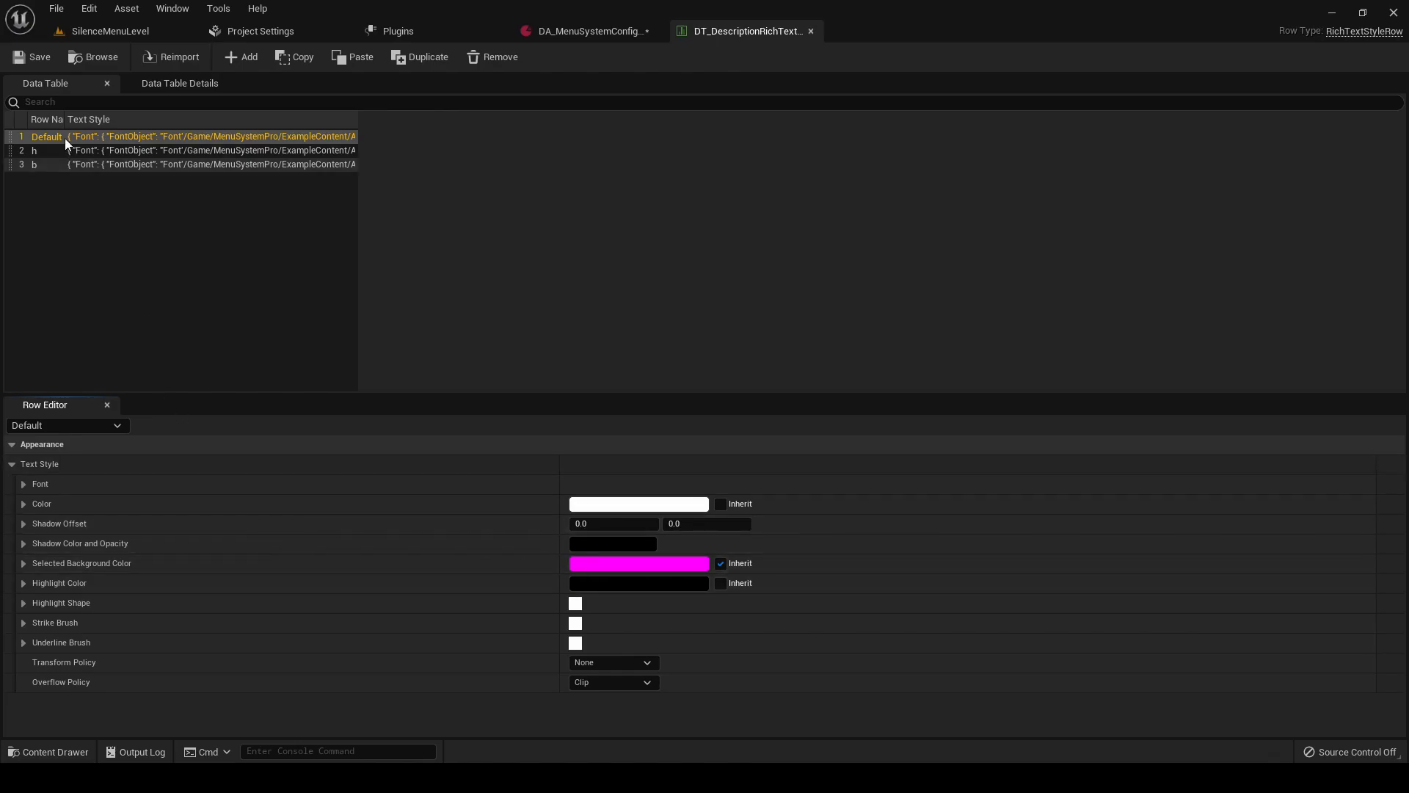
left_click(40, 151)
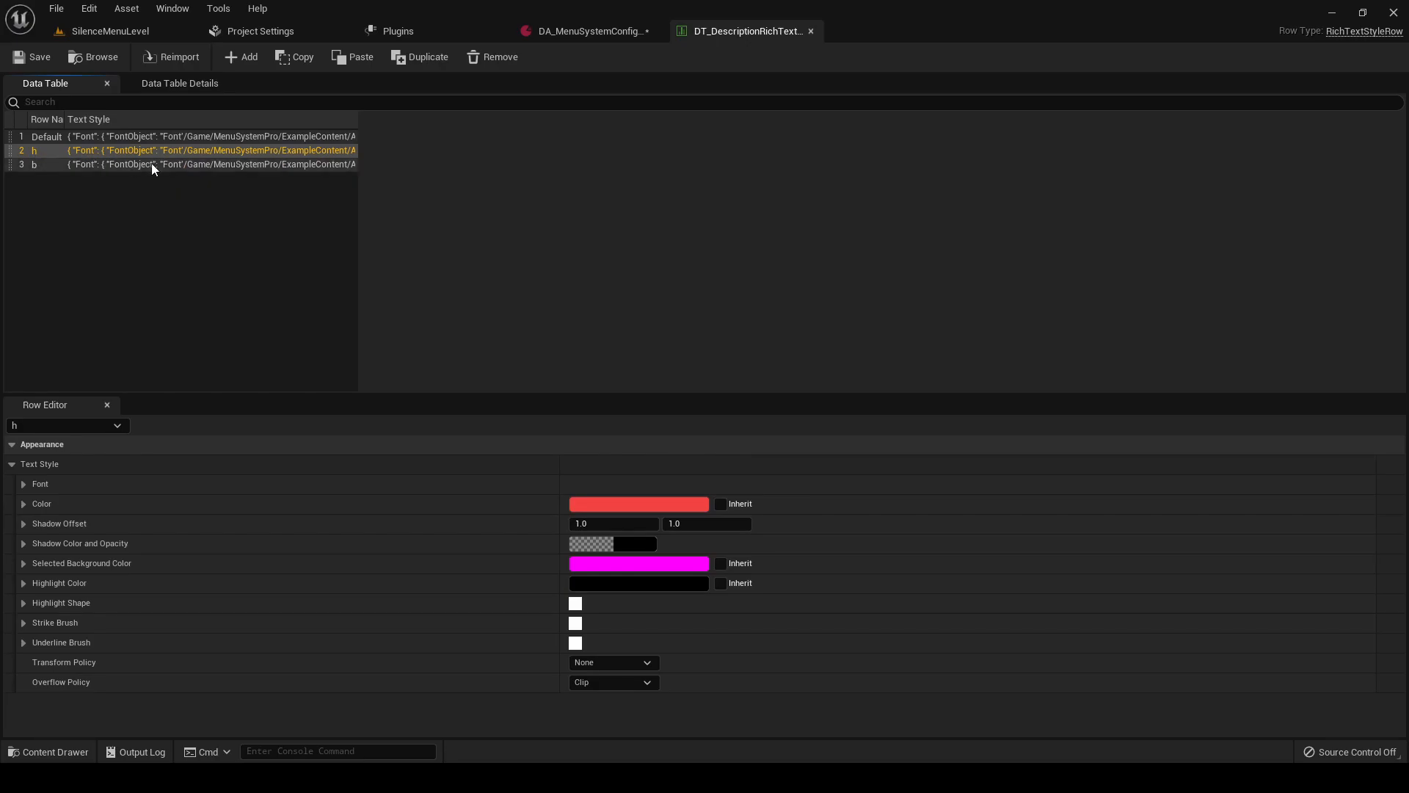
- Copy the palette's Highlight hex linear value 092896FF into the text color of row h in the rich text table, and save
left_click(583, 33)
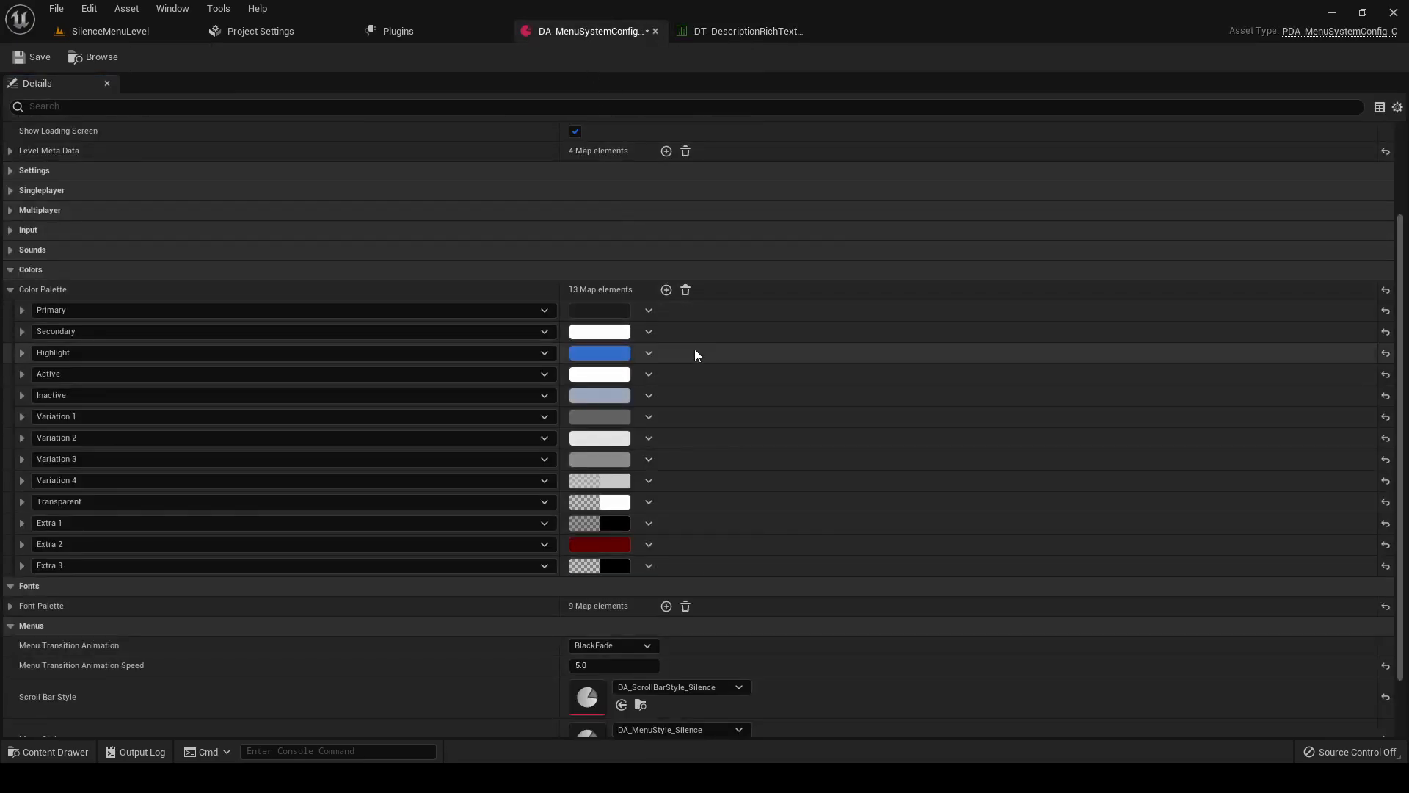
left_click(615, 364)
left_click(916, 664)
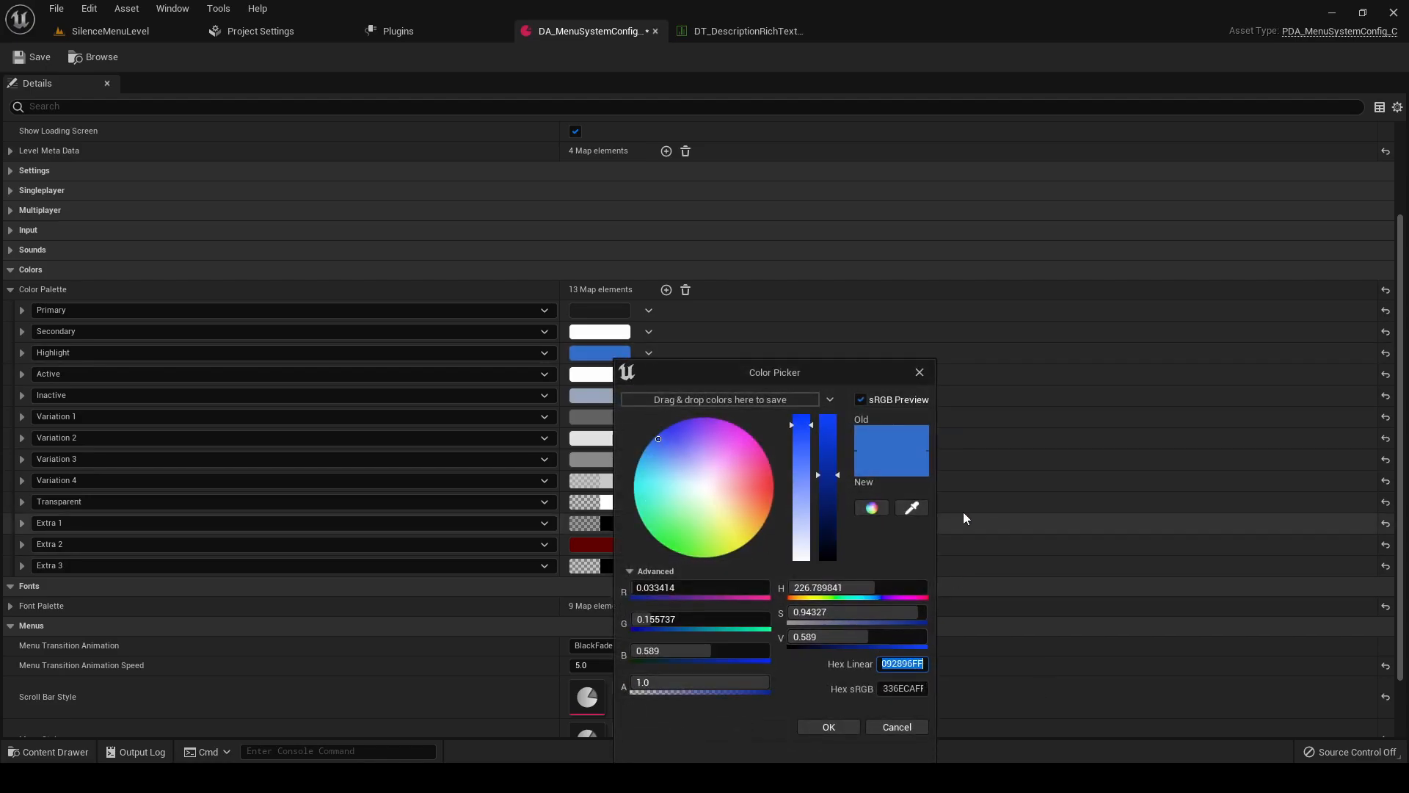
left_click(920, 373)
left_click(745, 31)
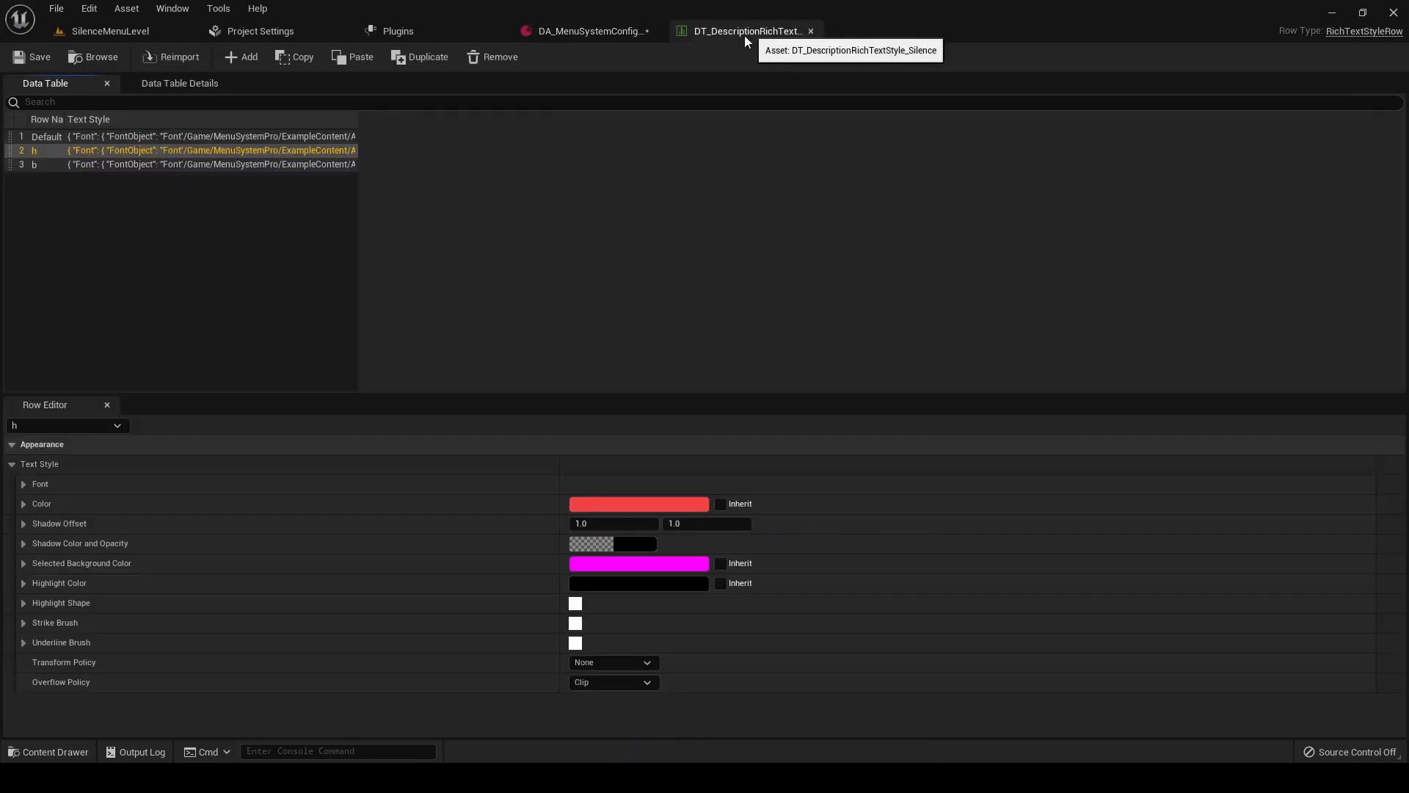
left_click(631, 504)
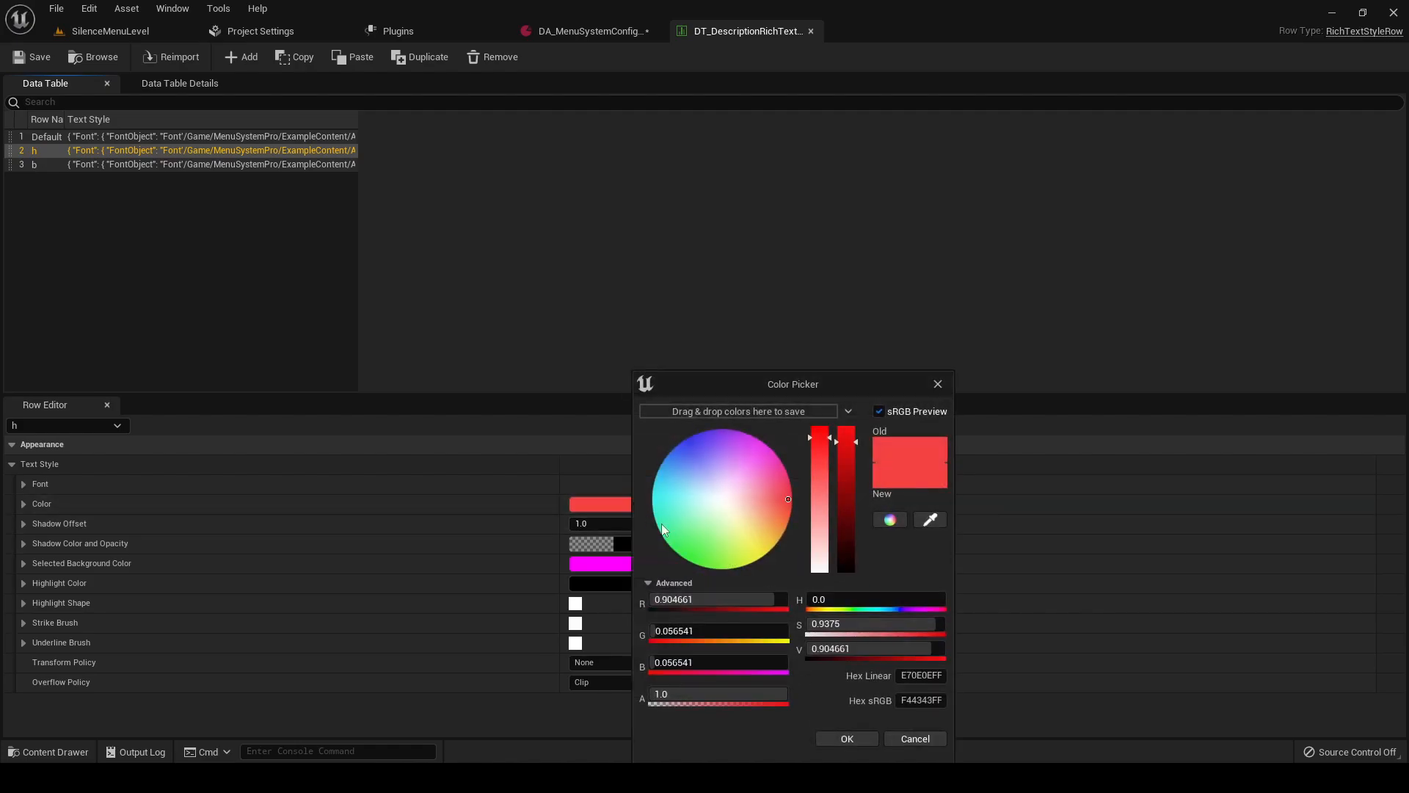
left_click(929, 676)
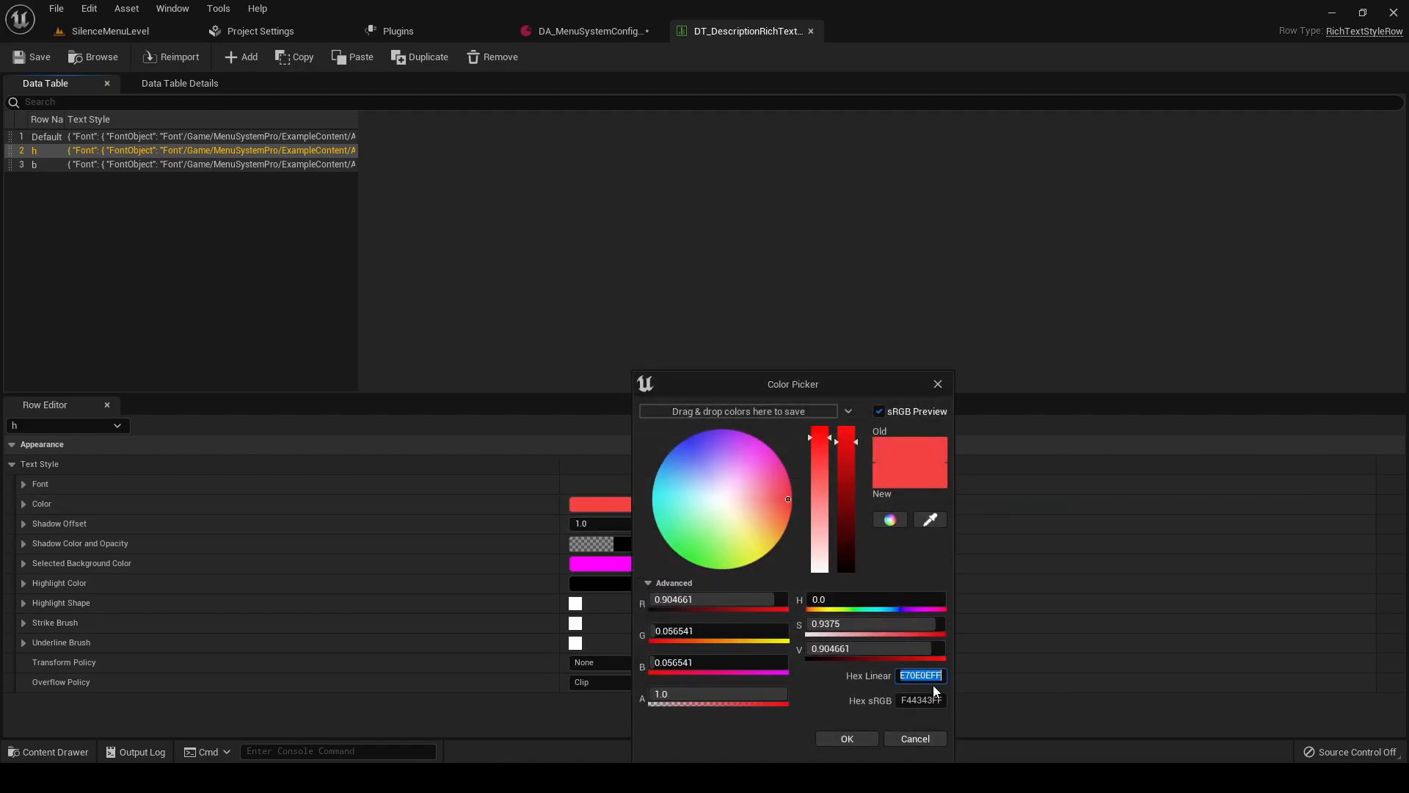
left_click(860, 737)
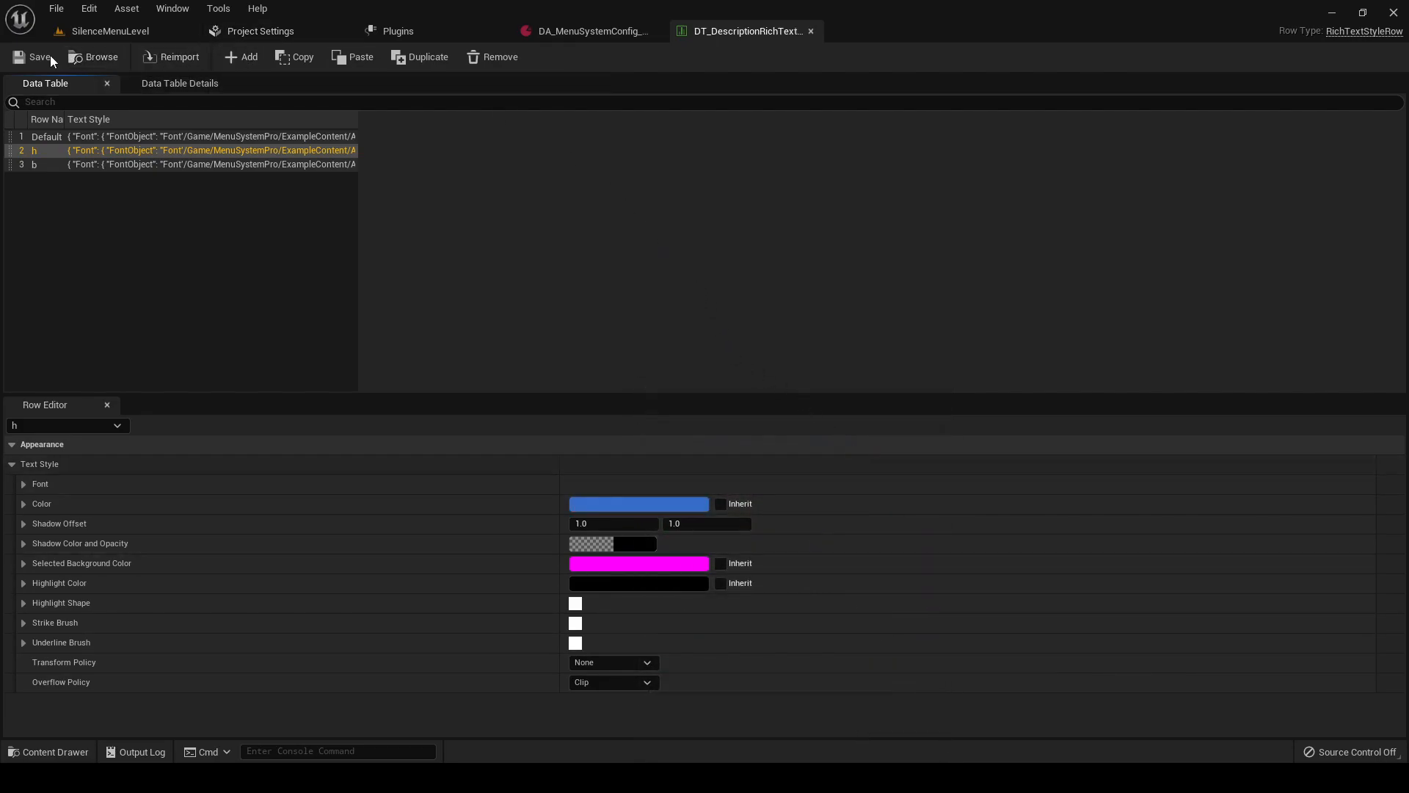
- Play SilenceMenuLevel and check the highlighted description text on the General and Multiplayer pages of the Gameplay options
left_click(118, 31)
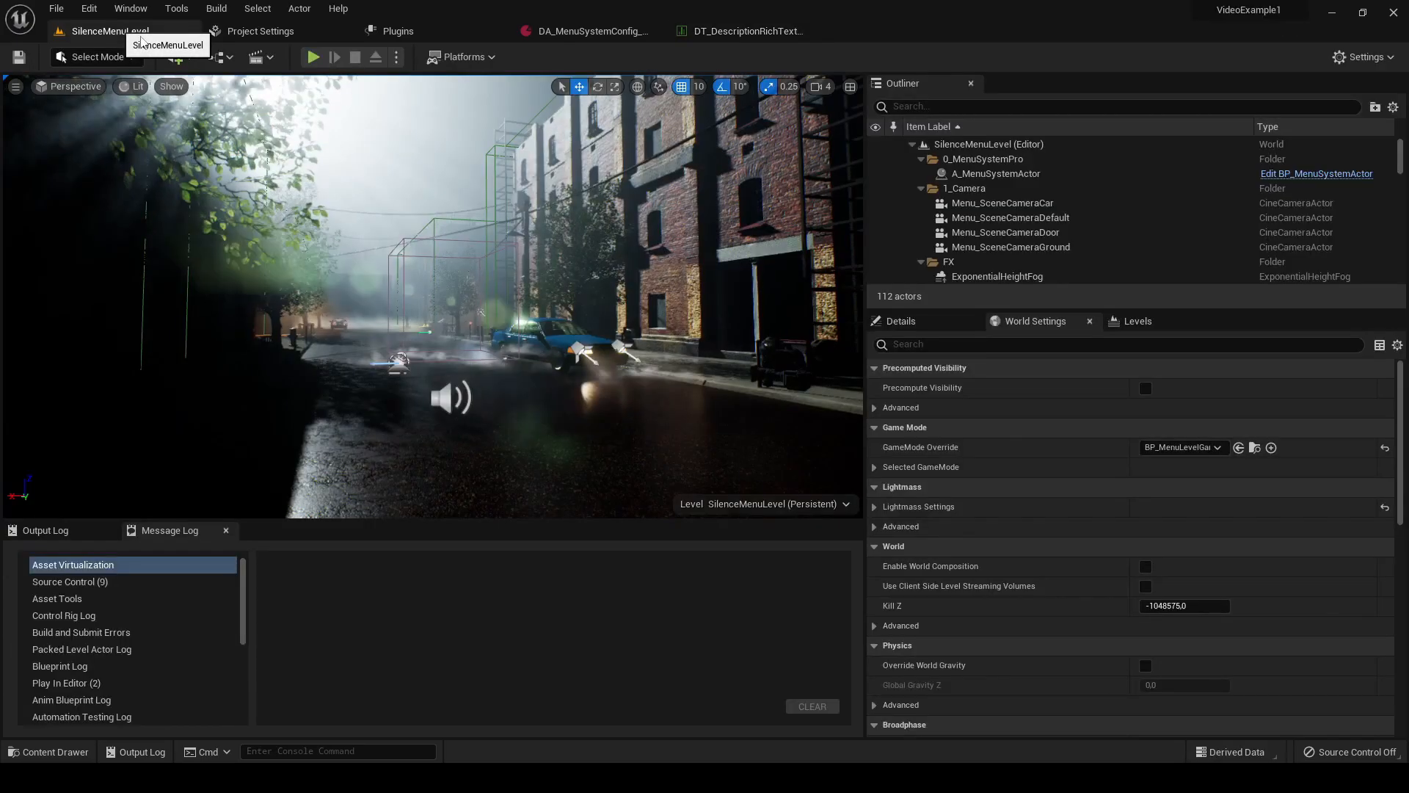
left_click(315, 58)
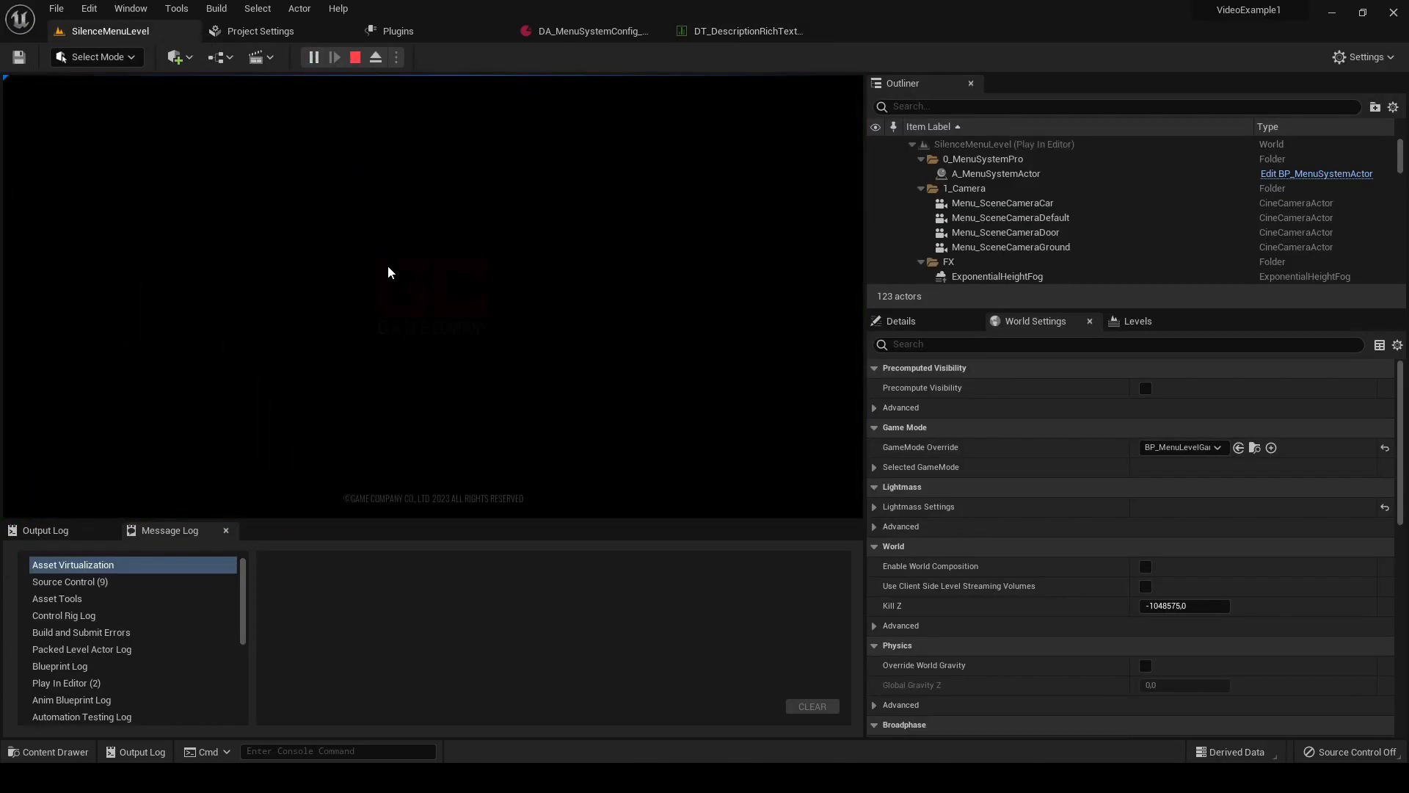
left_click(394, 271)
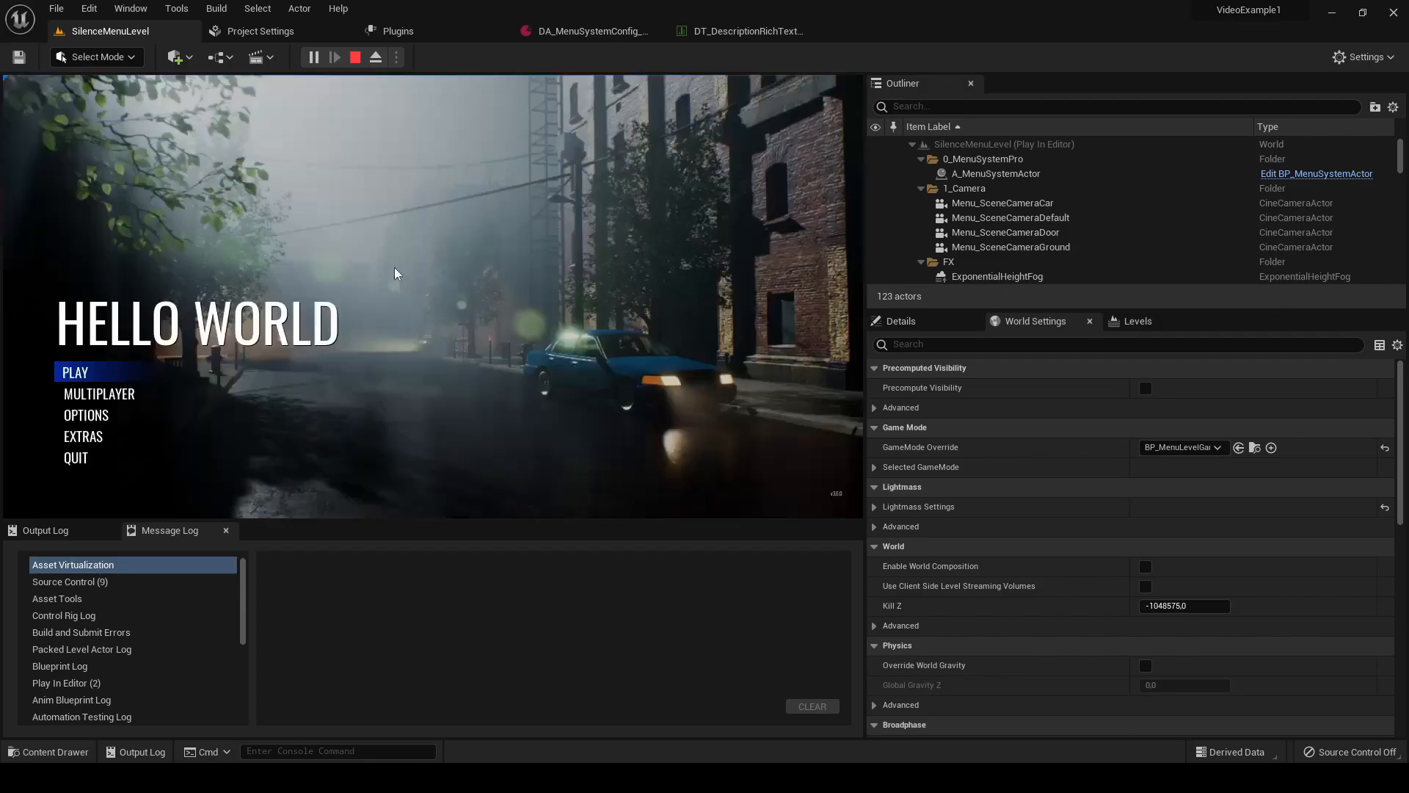
left_click(122, 412)
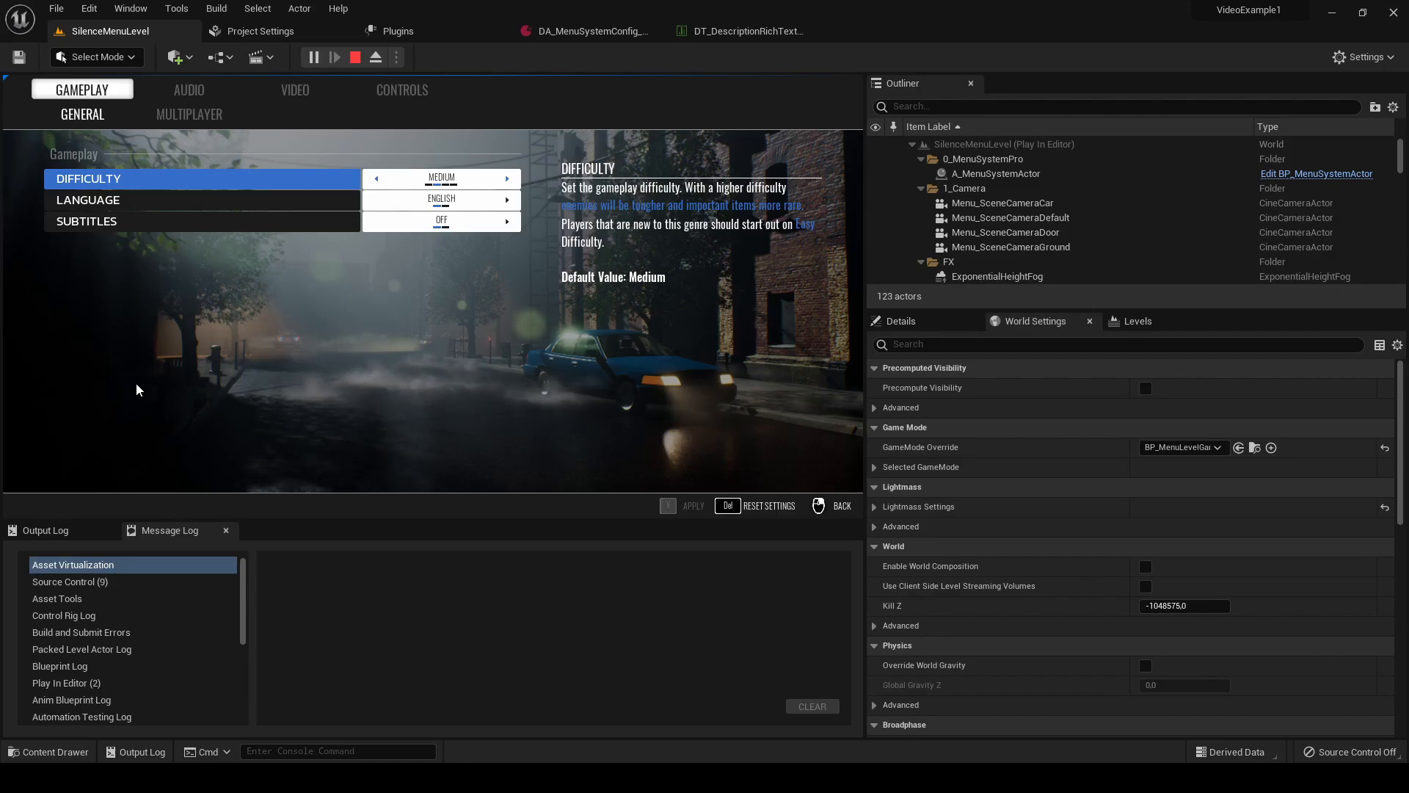
left_click(200, 116)
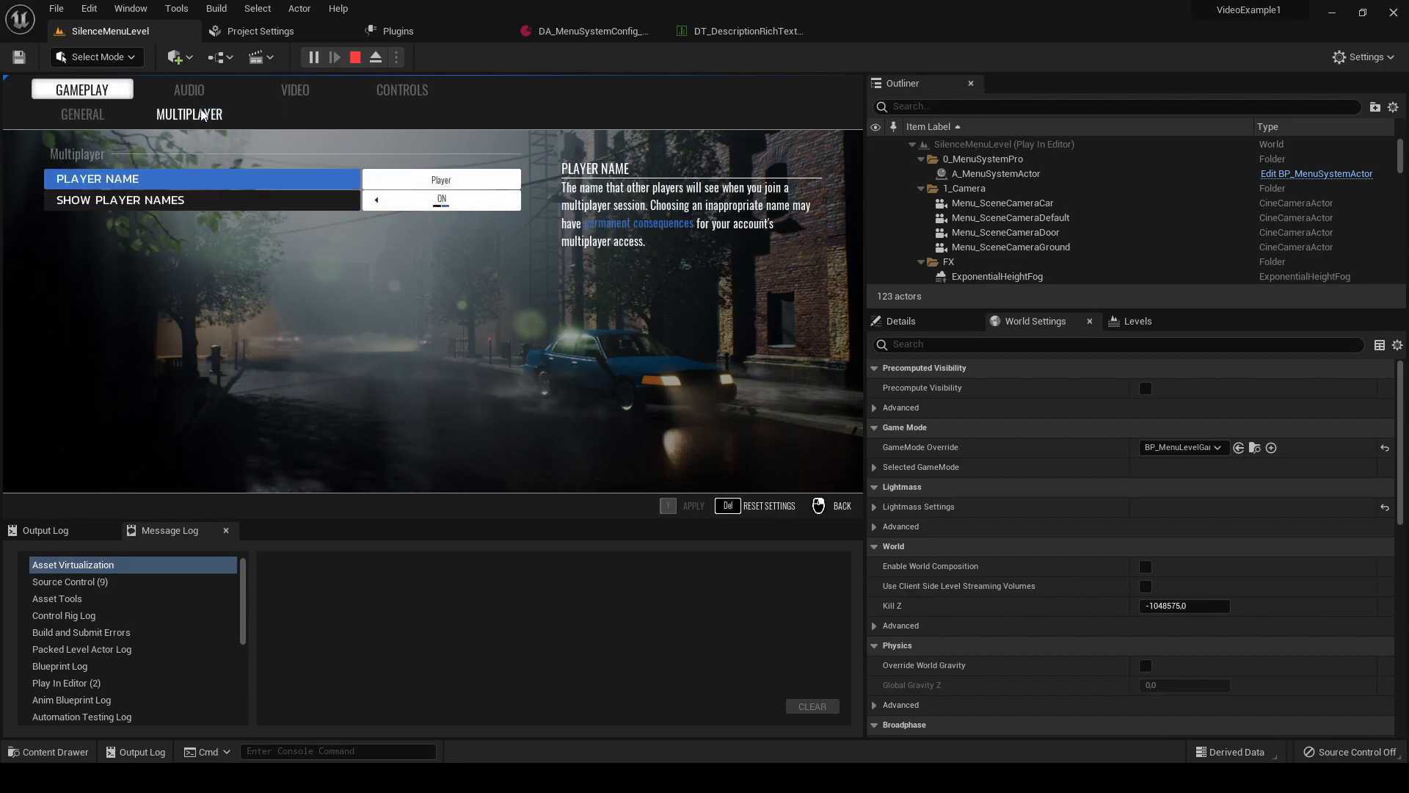
- Check the highlighted description text on the Audio options, including Voice Chat, and on the Display and Graphics pages of the Video options
left_click(195, 91)
left_click(290, 91)
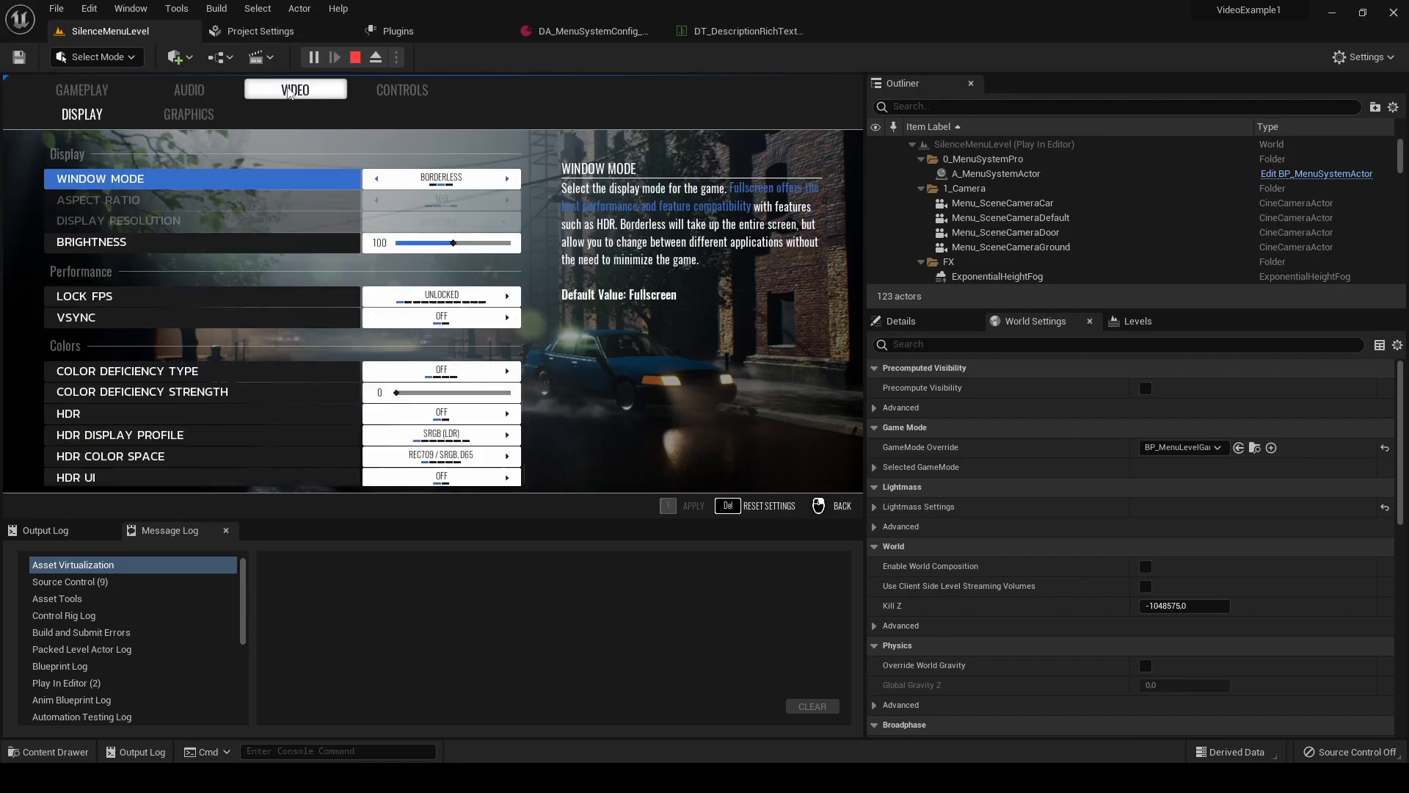
left_click(209, 93)
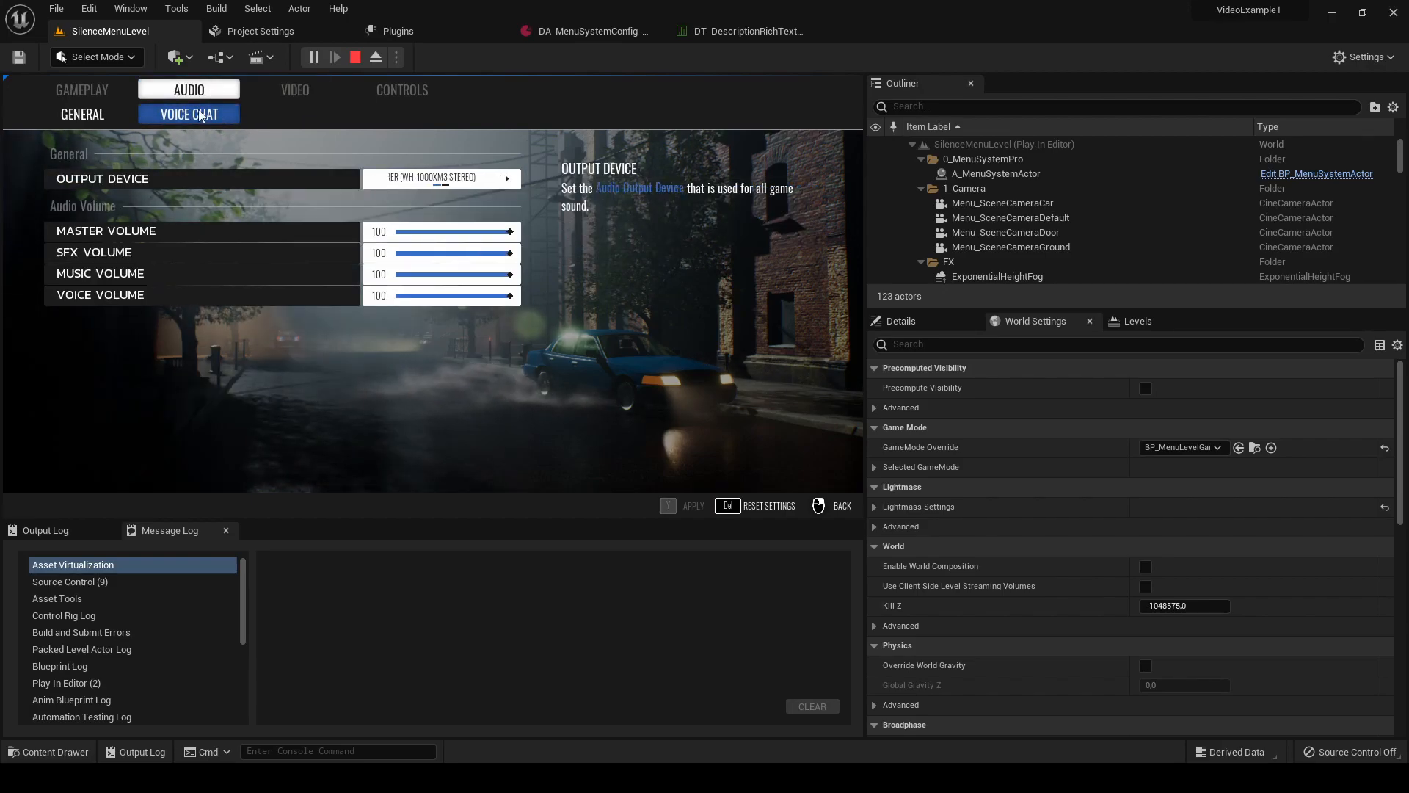
left_click(199, 116)
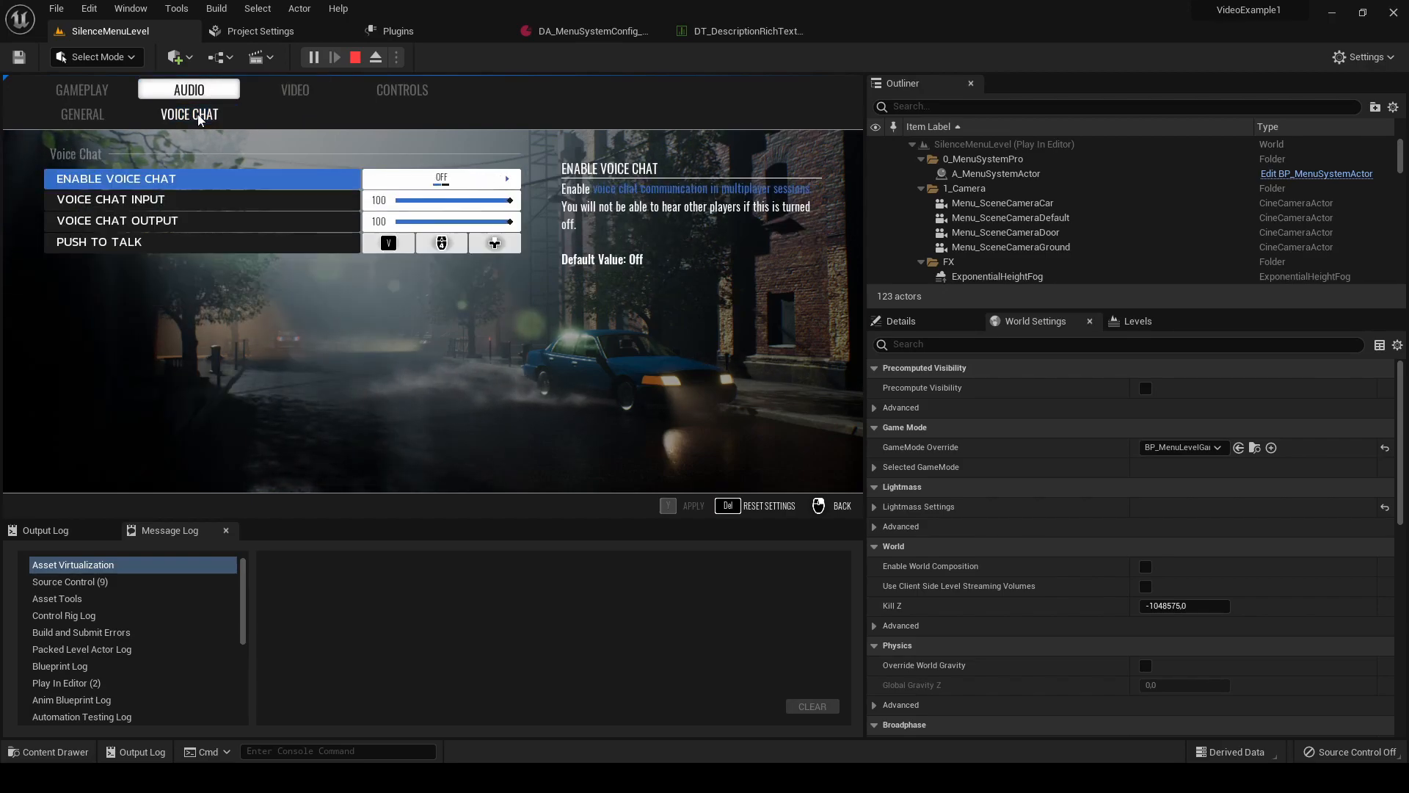
left_click(292, 89)
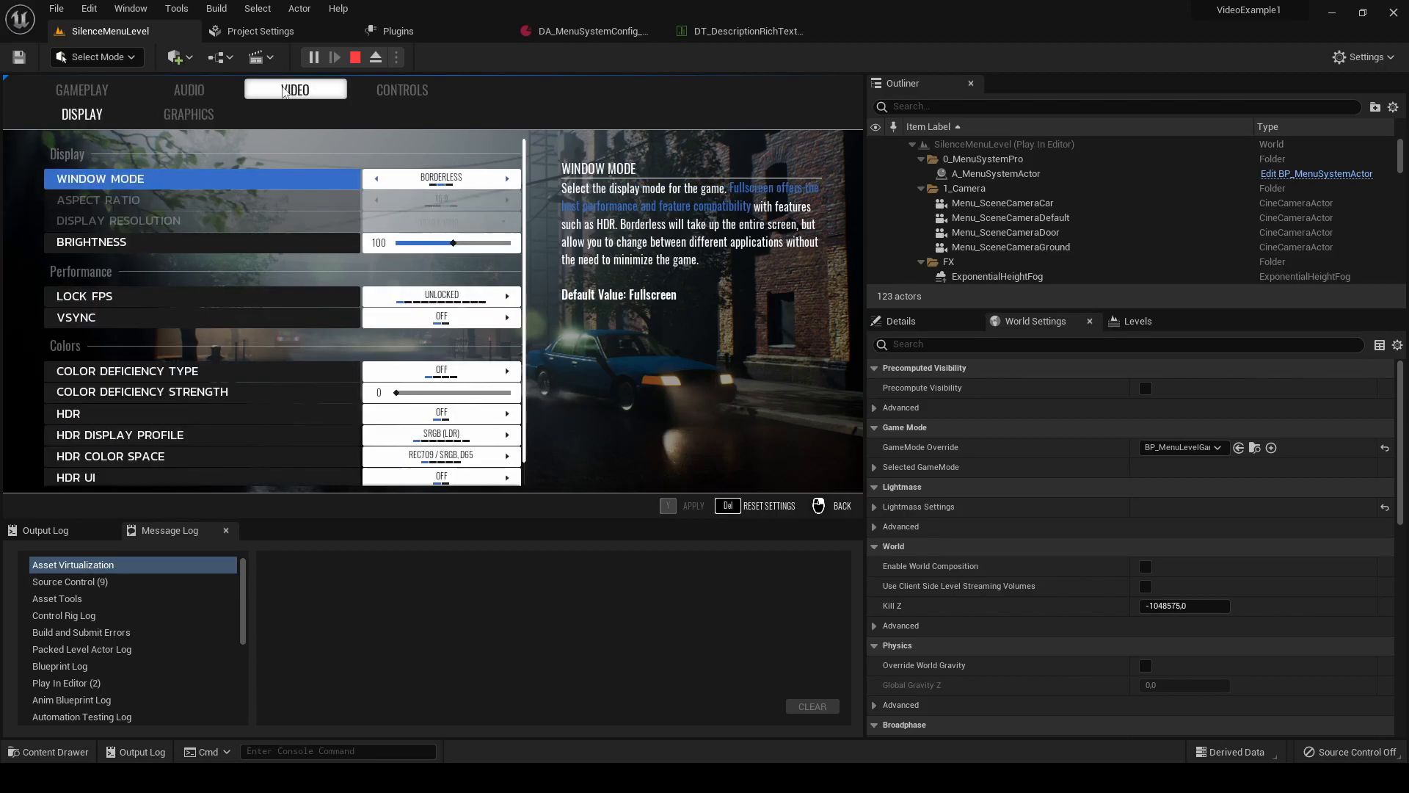
left_click(212, 116)
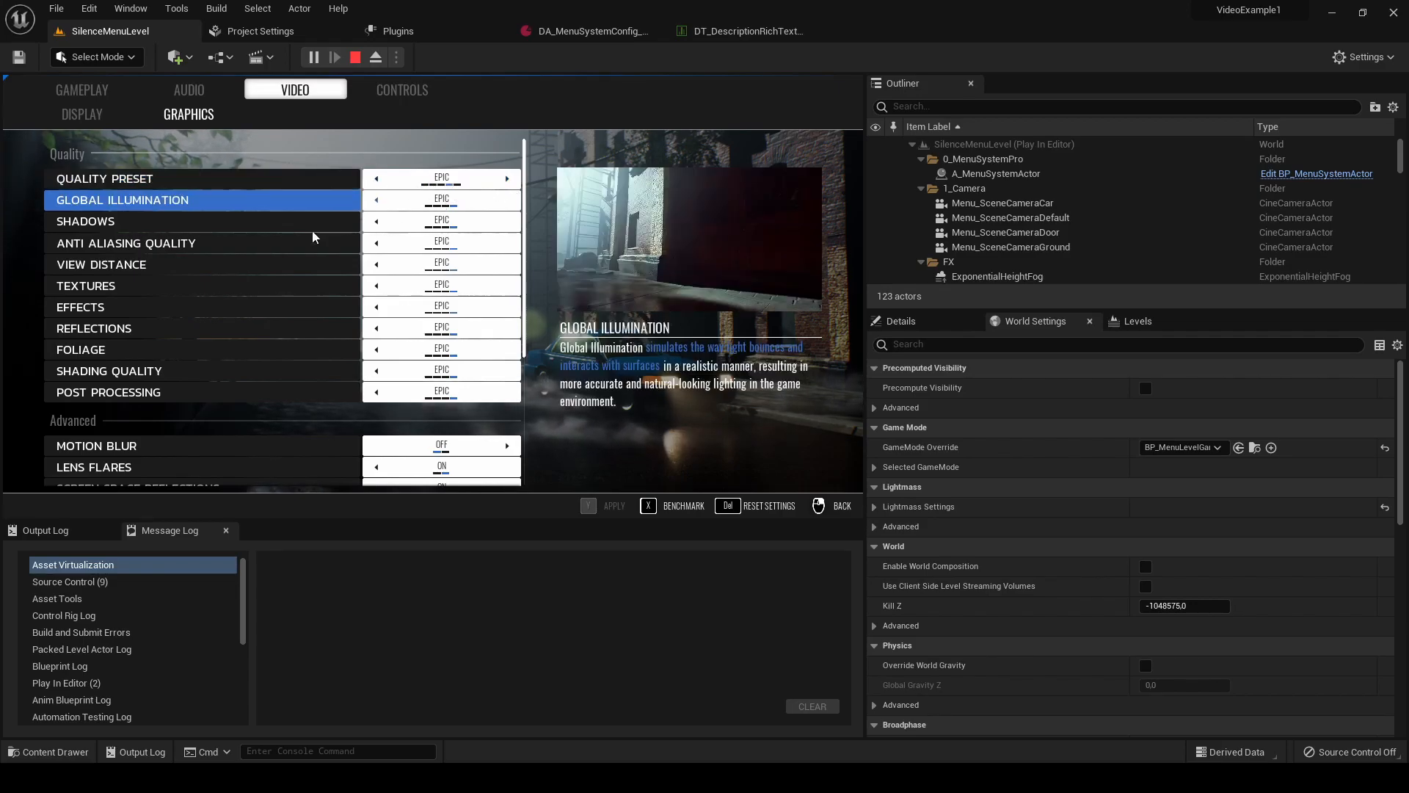
- Check the Key Bindings page of the Controls options, return to the main menu, and stop the play session
left_click(397, 90)
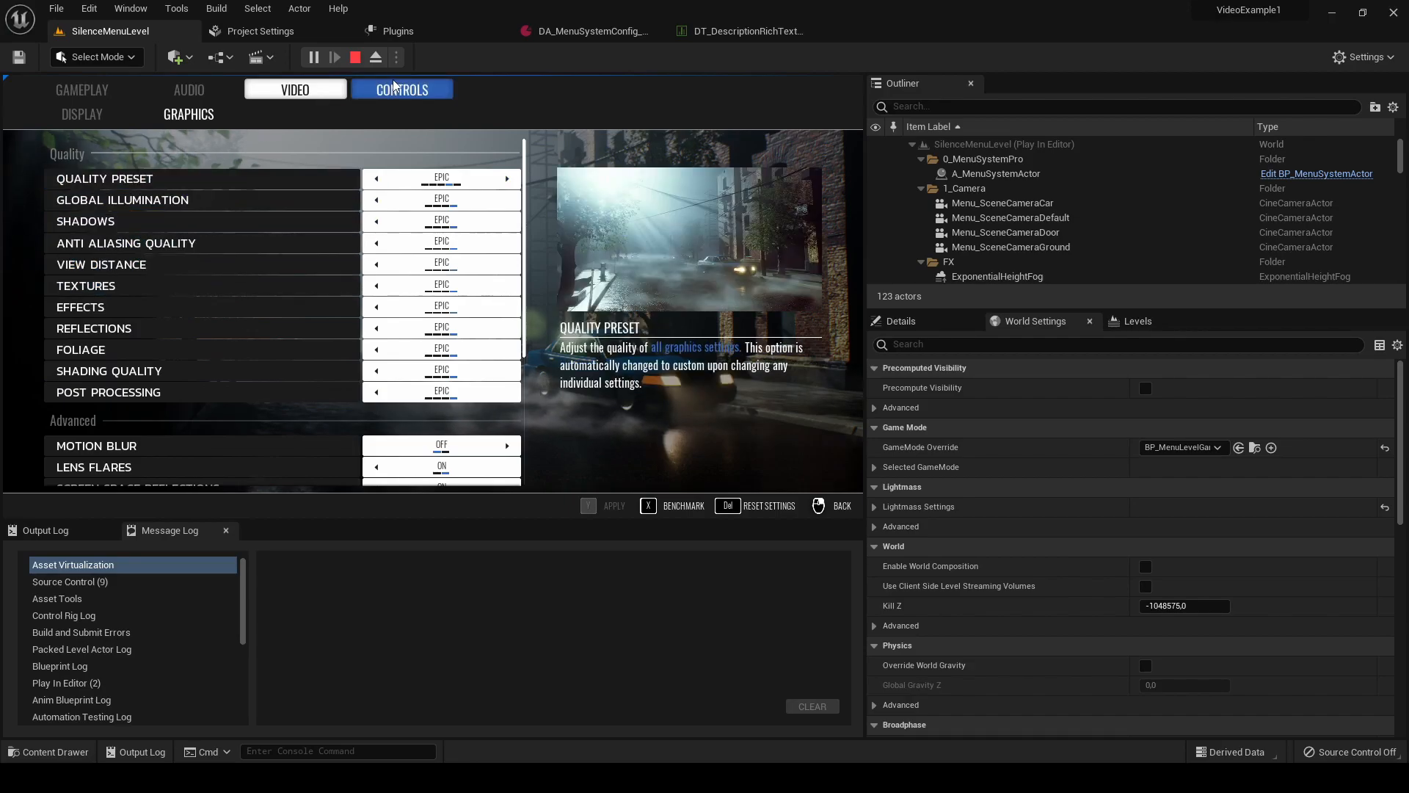
left_click(208, 116)
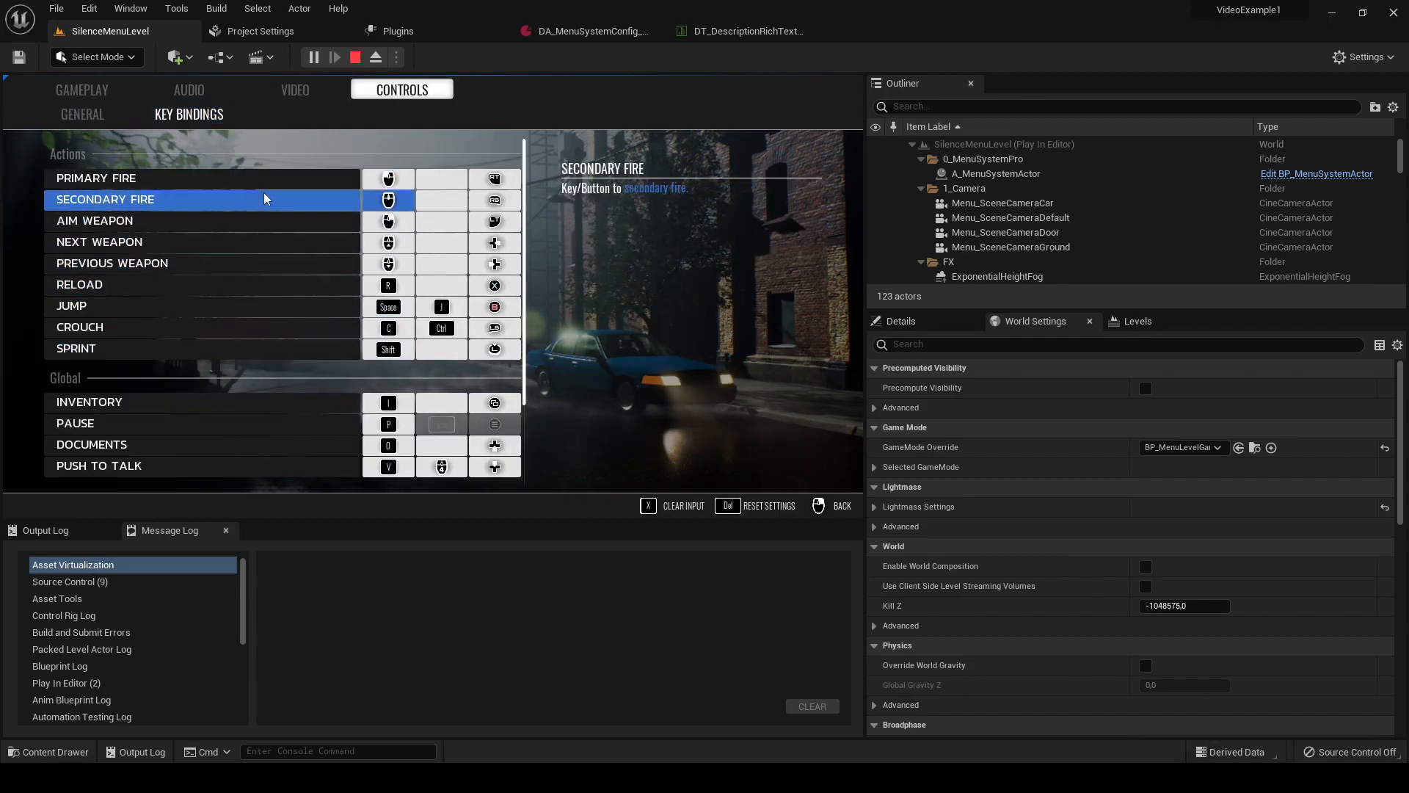
right_click(308, 146)
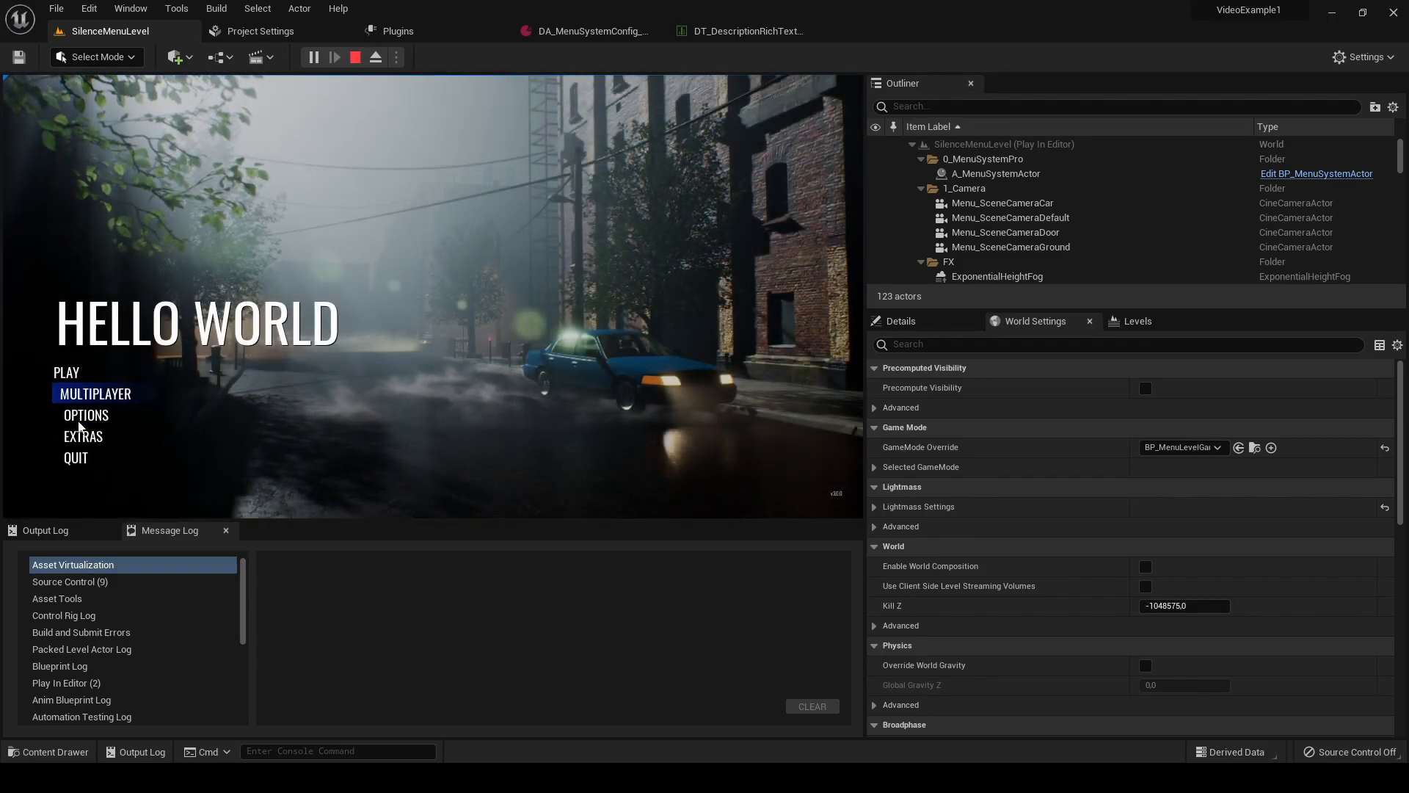
left_click(355, 57)
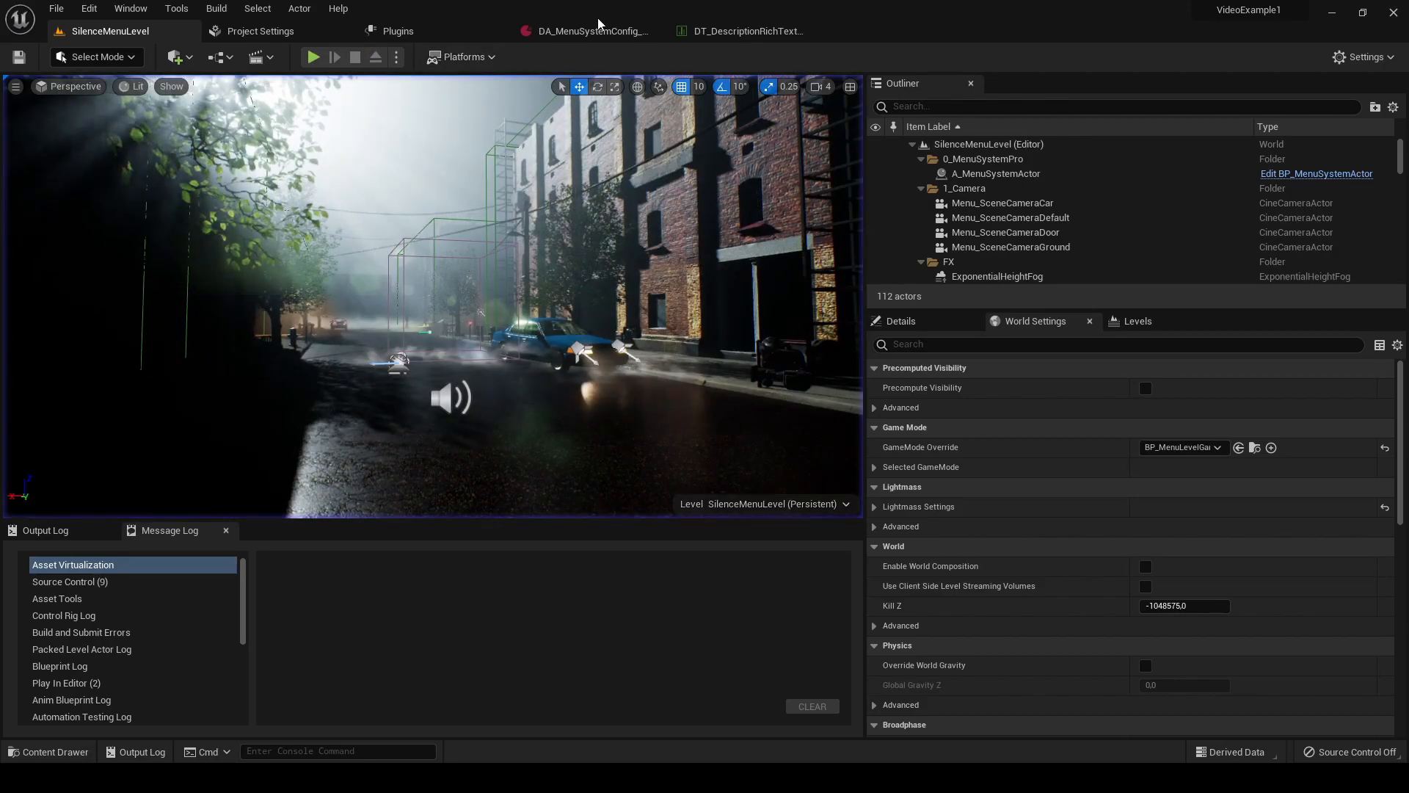
- In the menu config asset, expand the Font Palette and show the font settings of its Medium entry
left_click(599, 27)
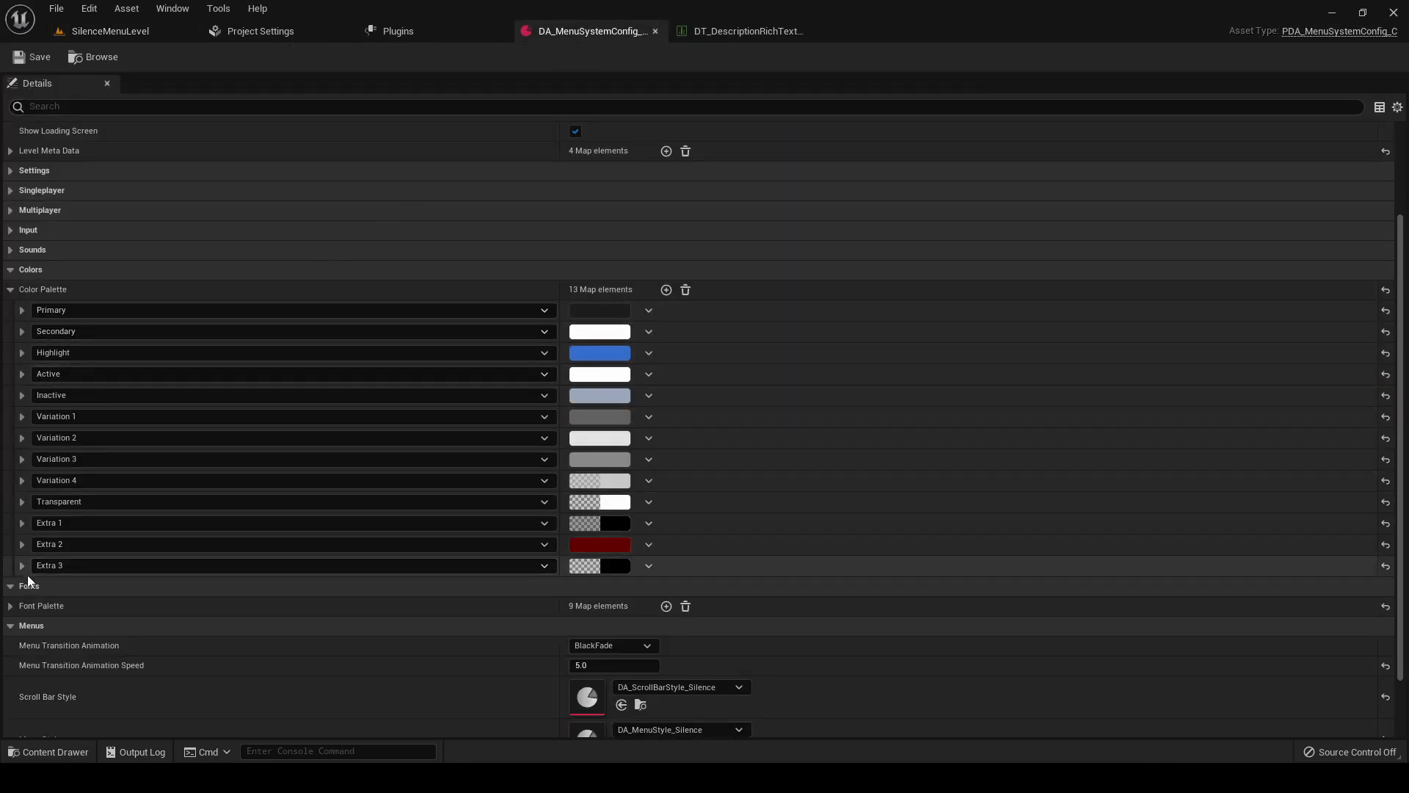
left_click(11, 605)
scroll(198, 573, "down", 4)
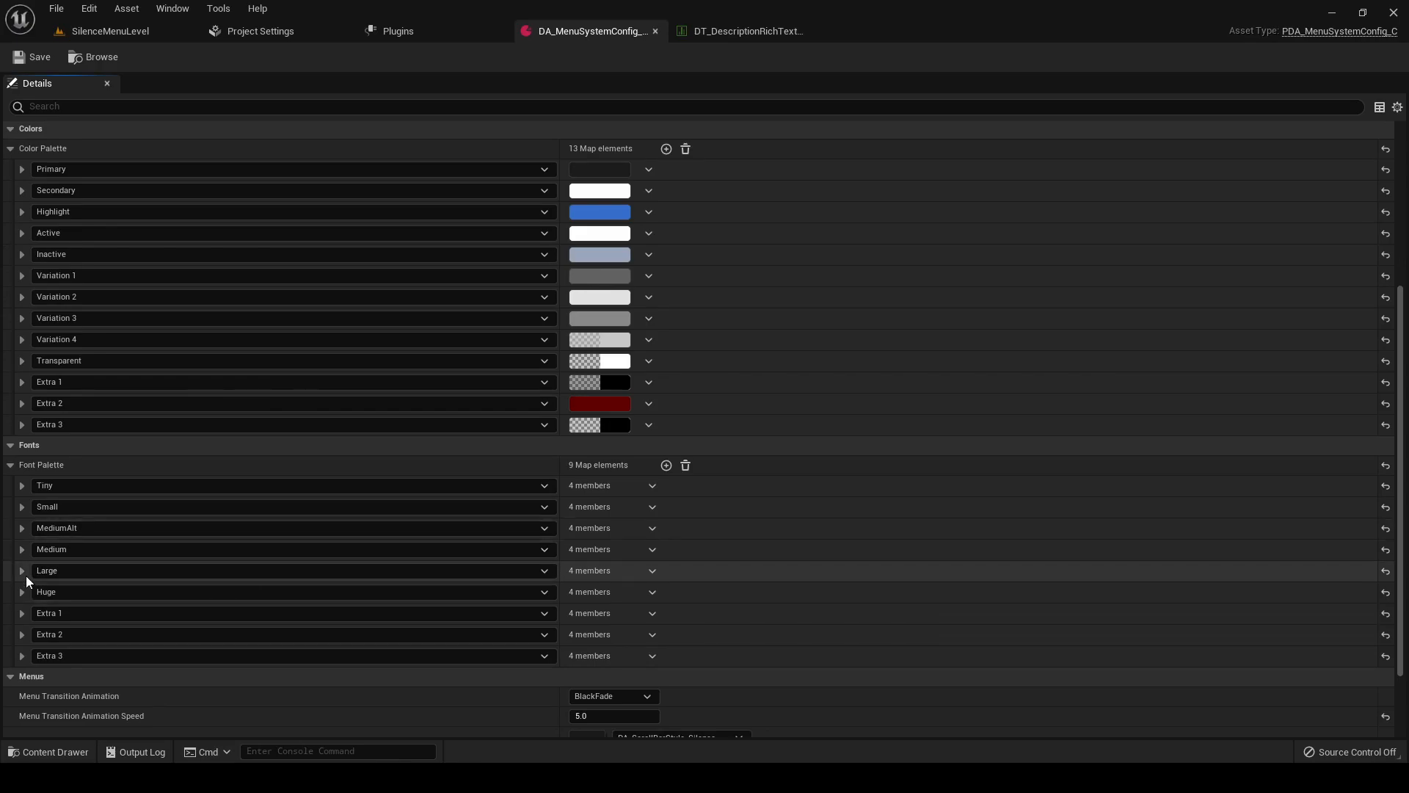
left_click(22, 528)
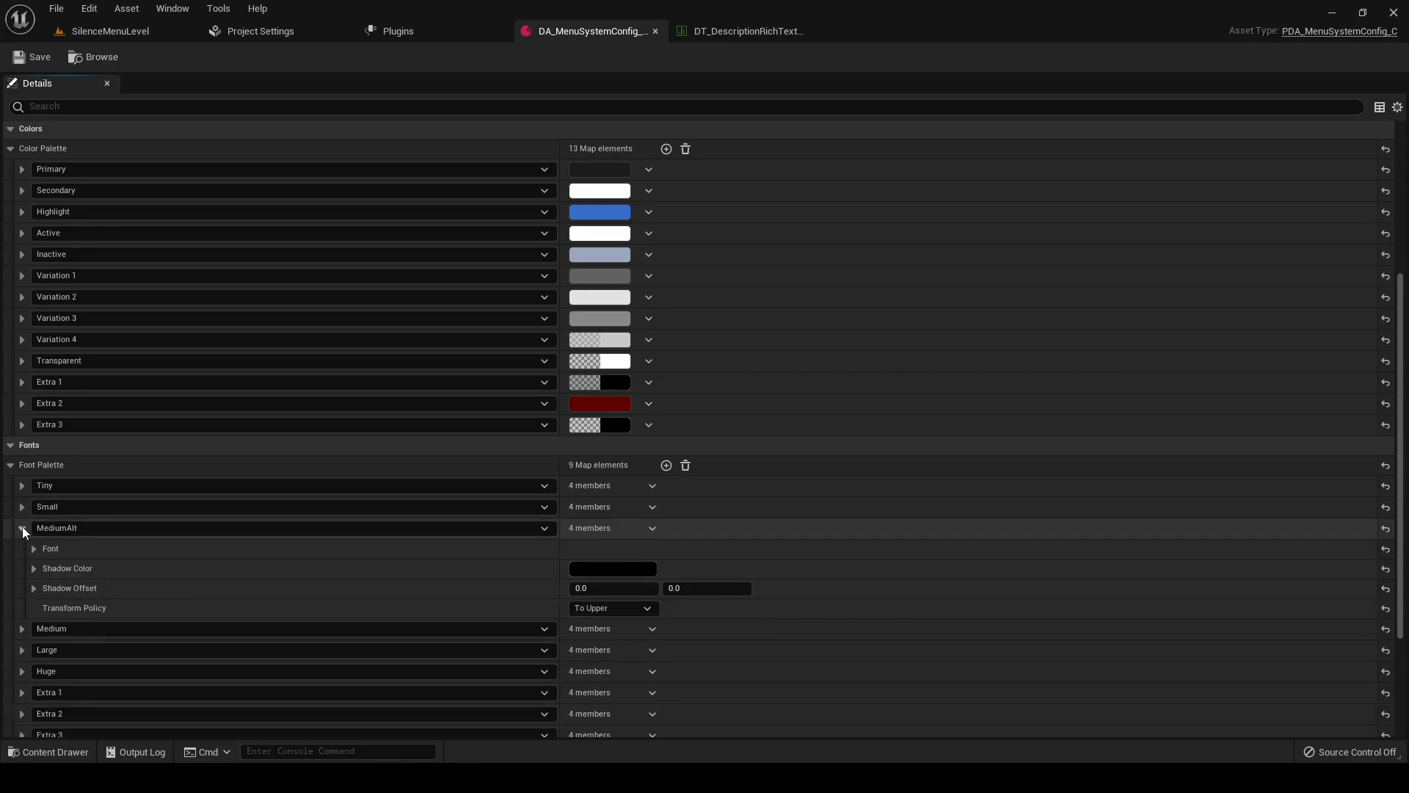
left_click(22, 527)
left_click(22, 527)
left_click(23, 530)
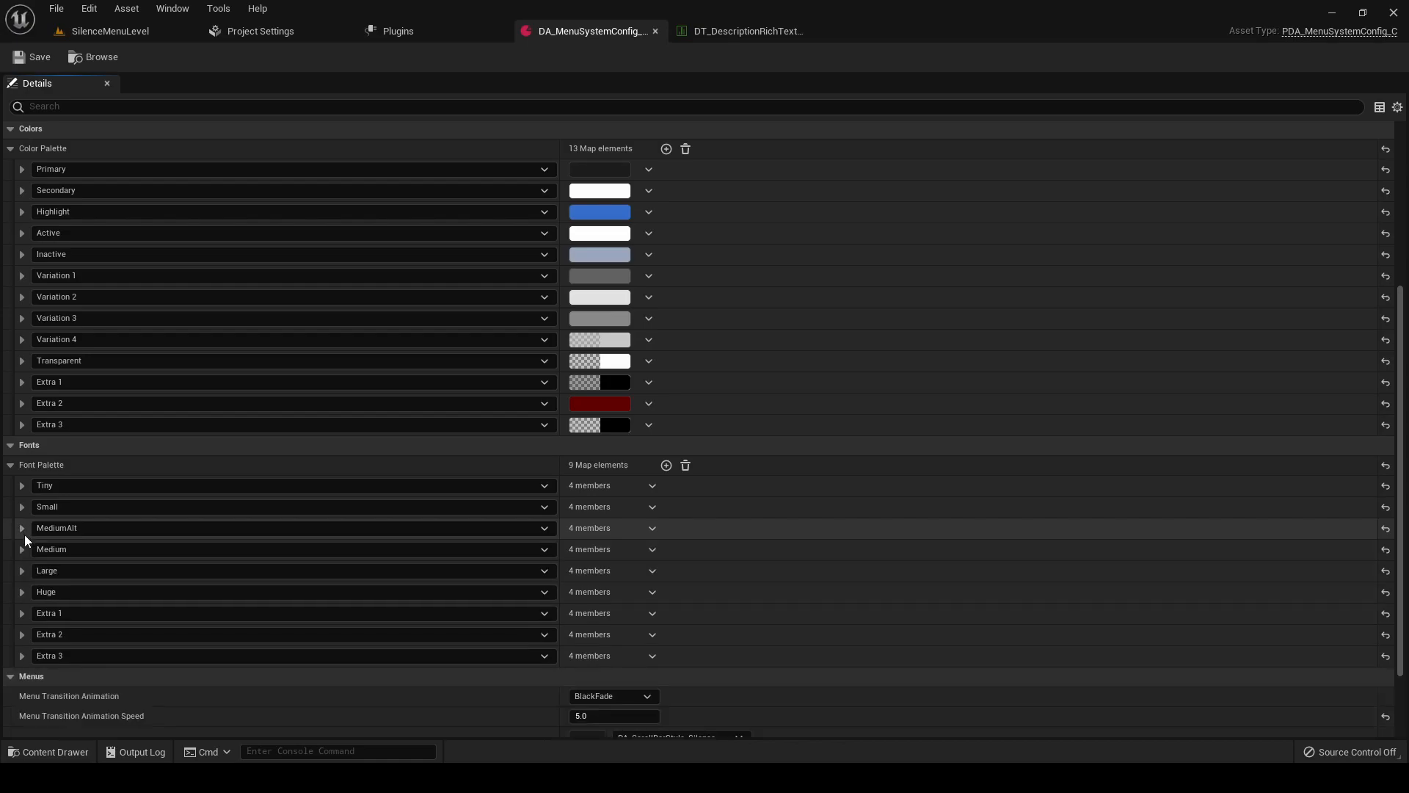
left_click(20, 533)
left_click(20, 533)
left_click(22, 549)
left_click(35, 571)
scroll(154, 582, "down", 2)
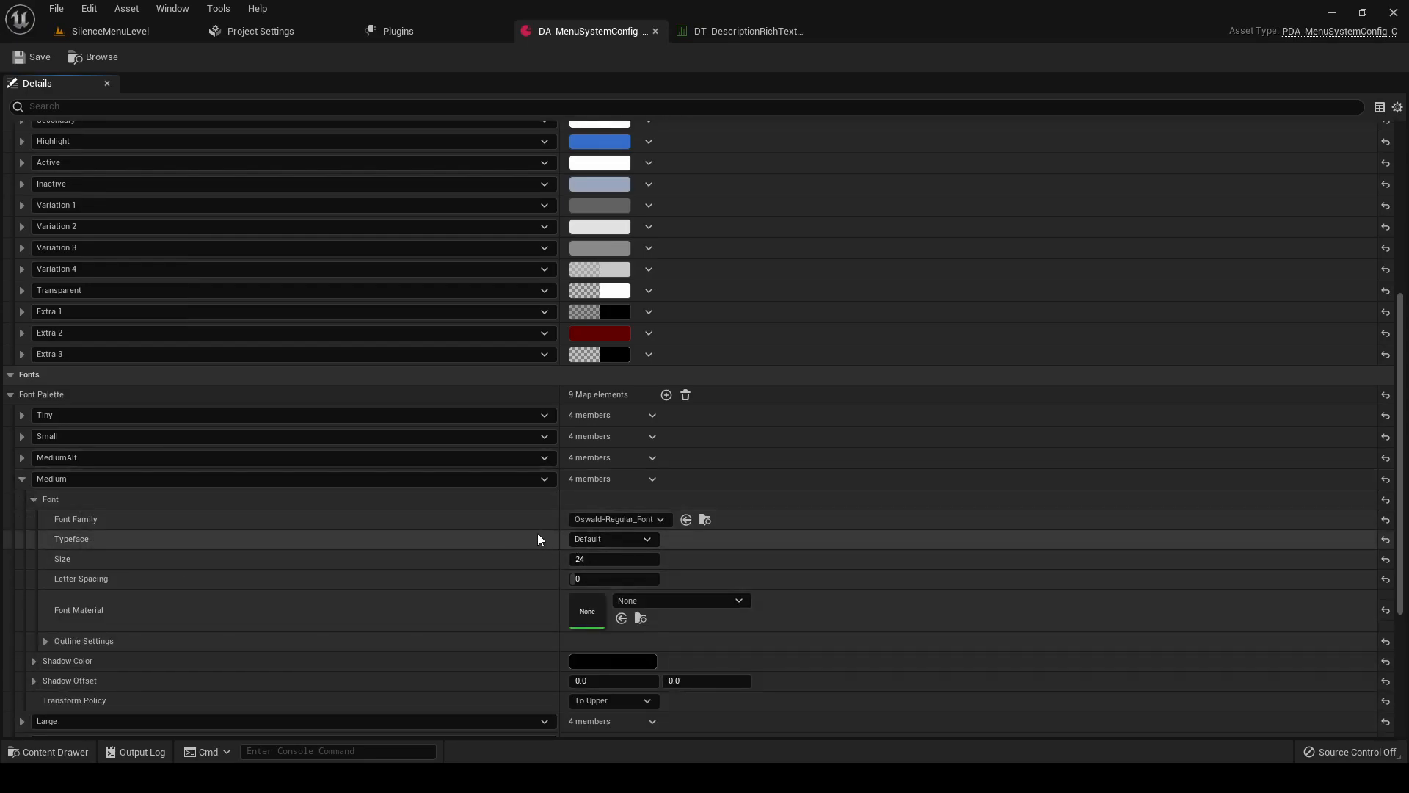
scroll(543, 532, "down", 1)
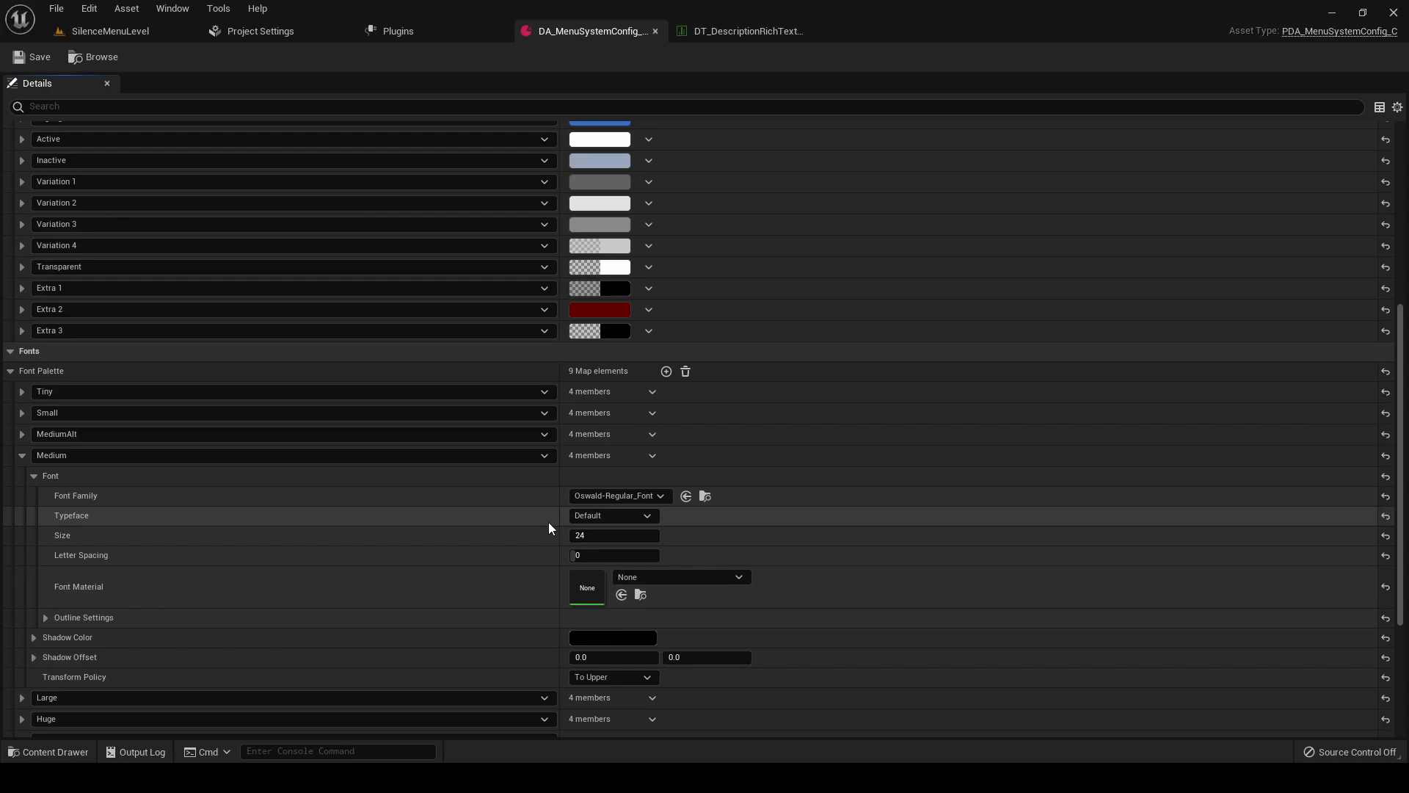
- Set the Medium font's family to Kanit-Bold_Font and its size to 30, and save the config asset
left_click(619, 496)
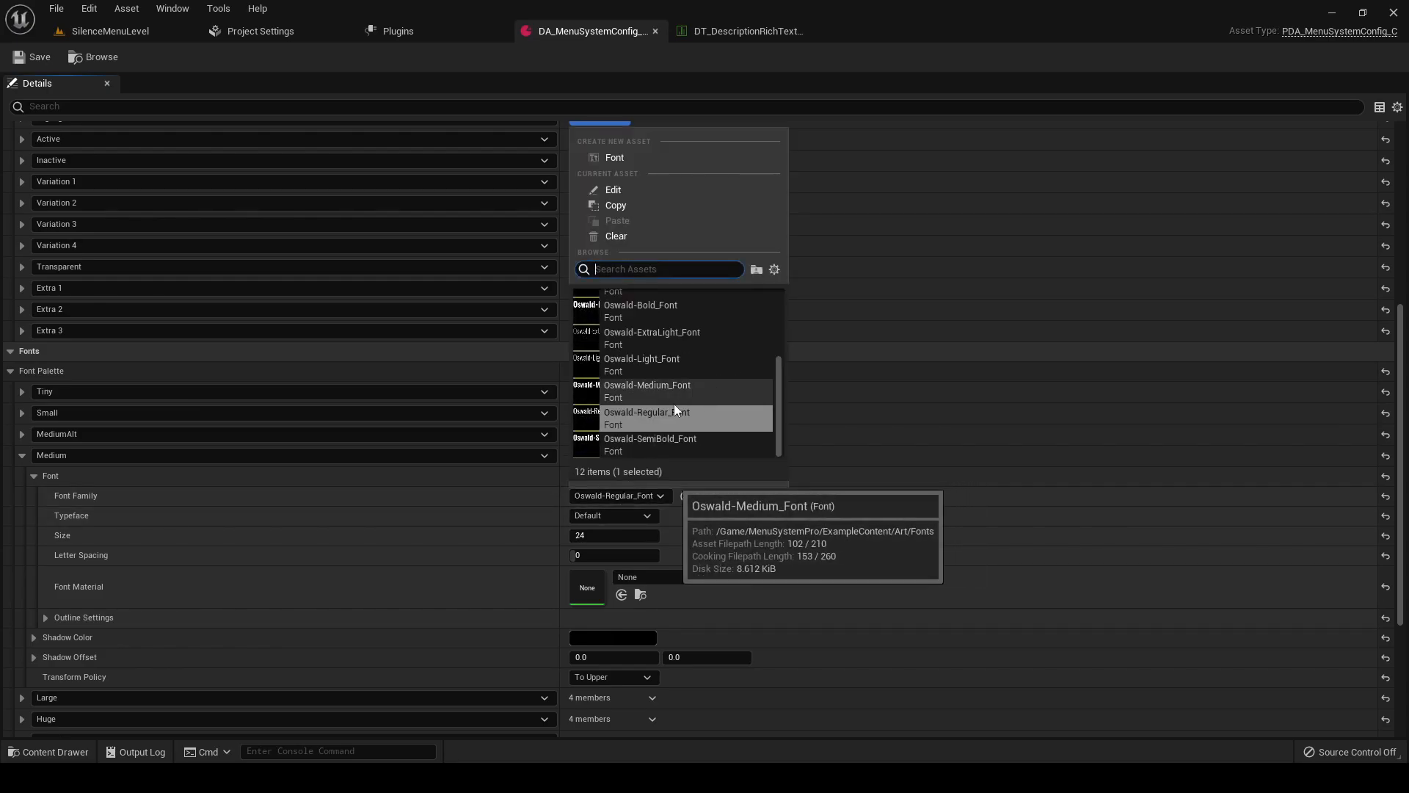
scroll(676, 407, "up", 3)
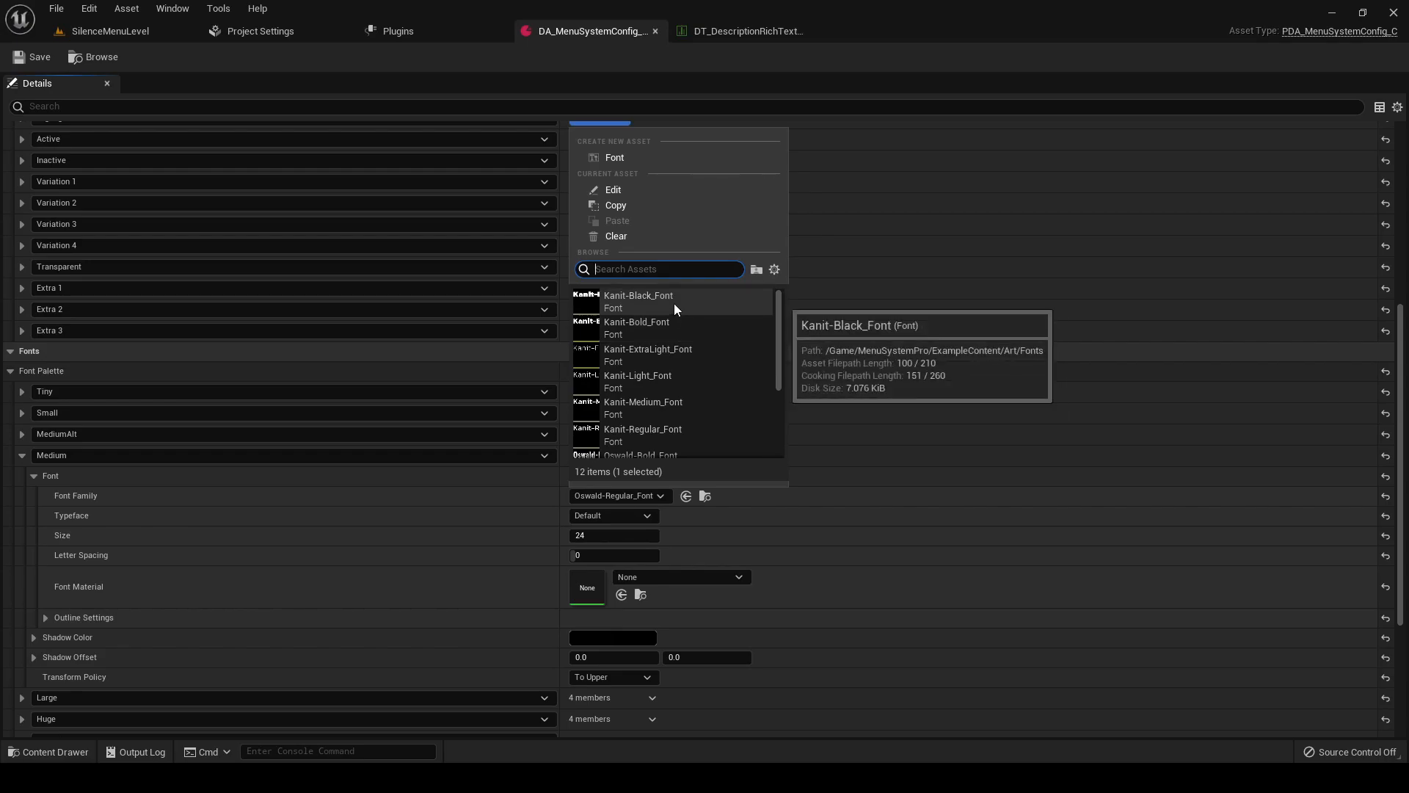
left_click(645, 333)
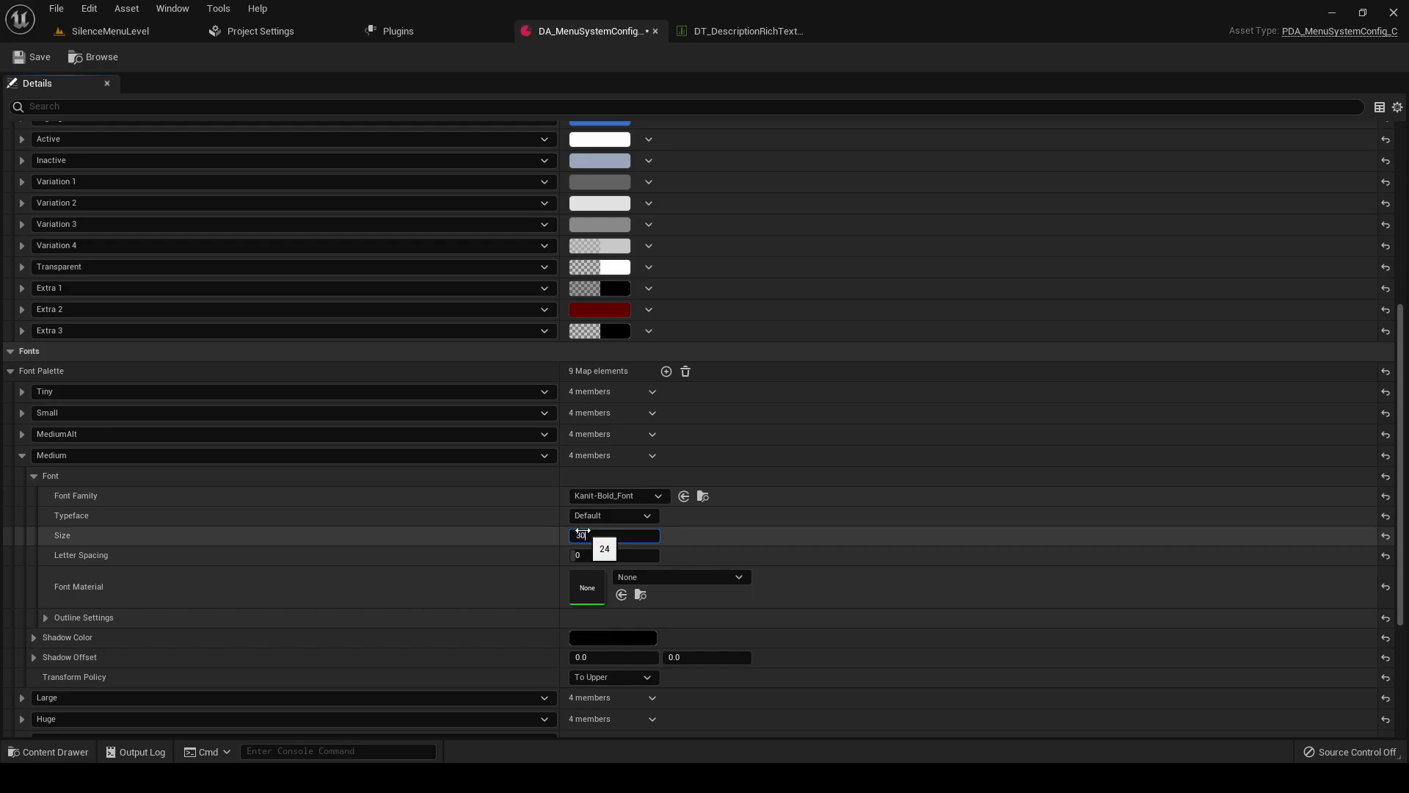
key("ctrl+s")
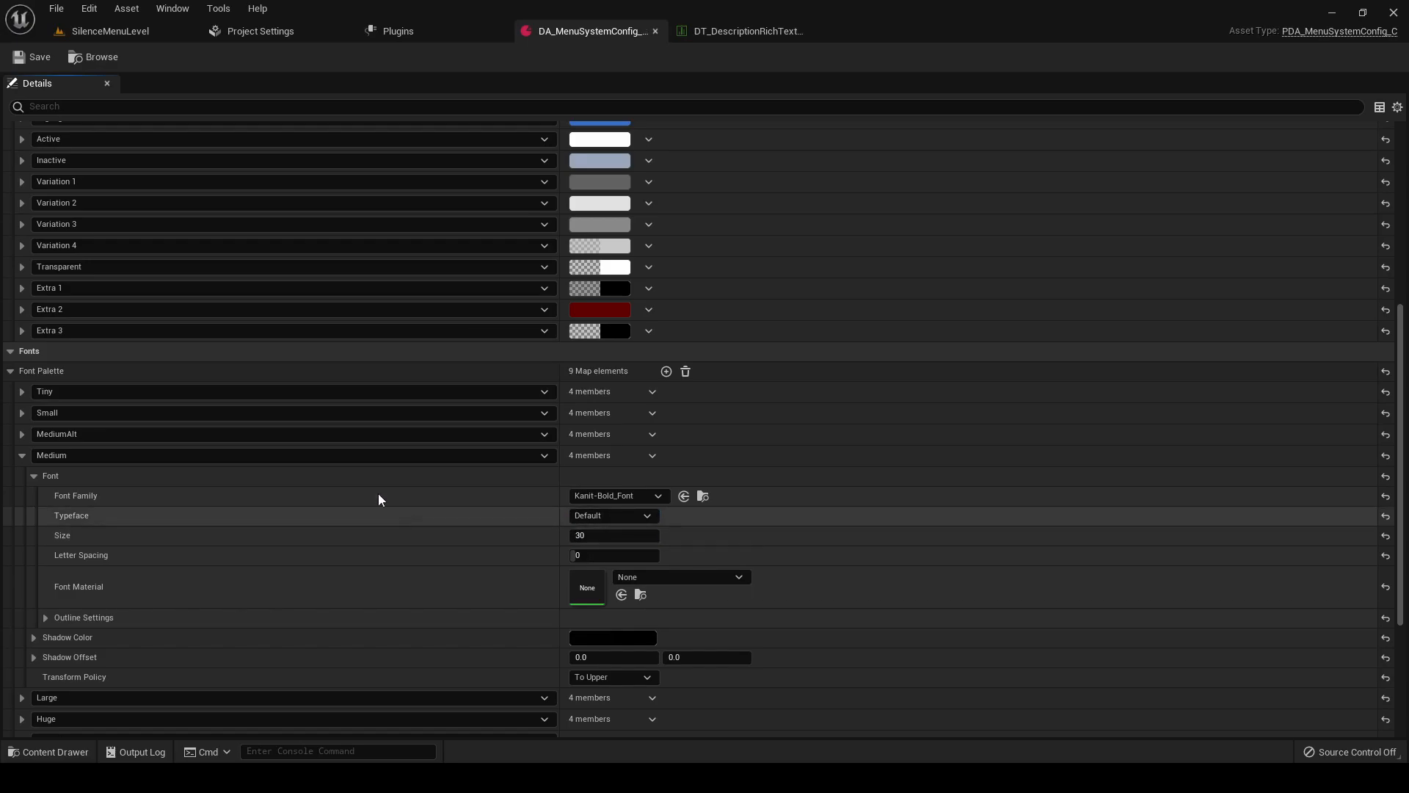
- Play-test SilenceMenuLevel to check the new font on the title screen, the Singleplayer menu and the Gameplay options, and stop the session
left_click(129, 37)
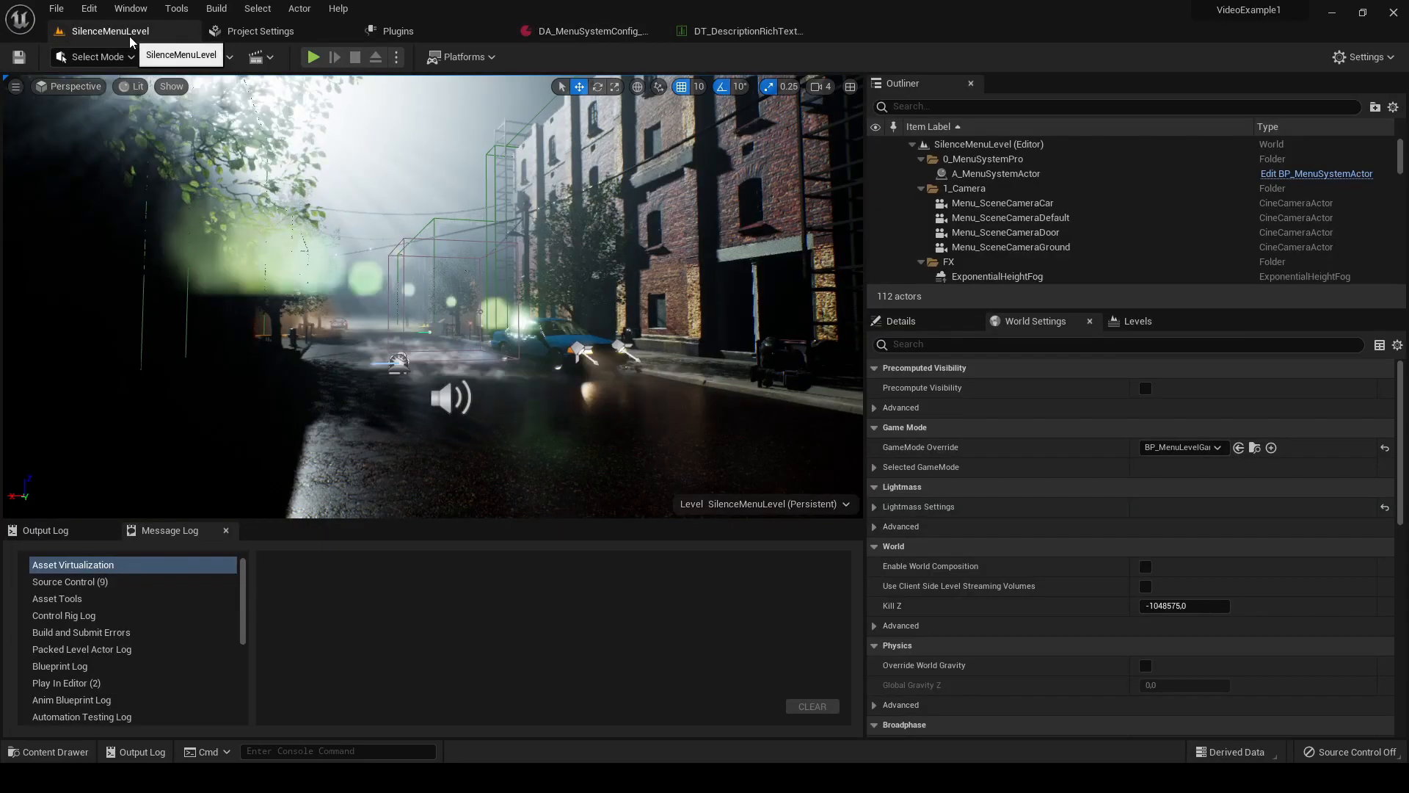
left_click(313, 57)
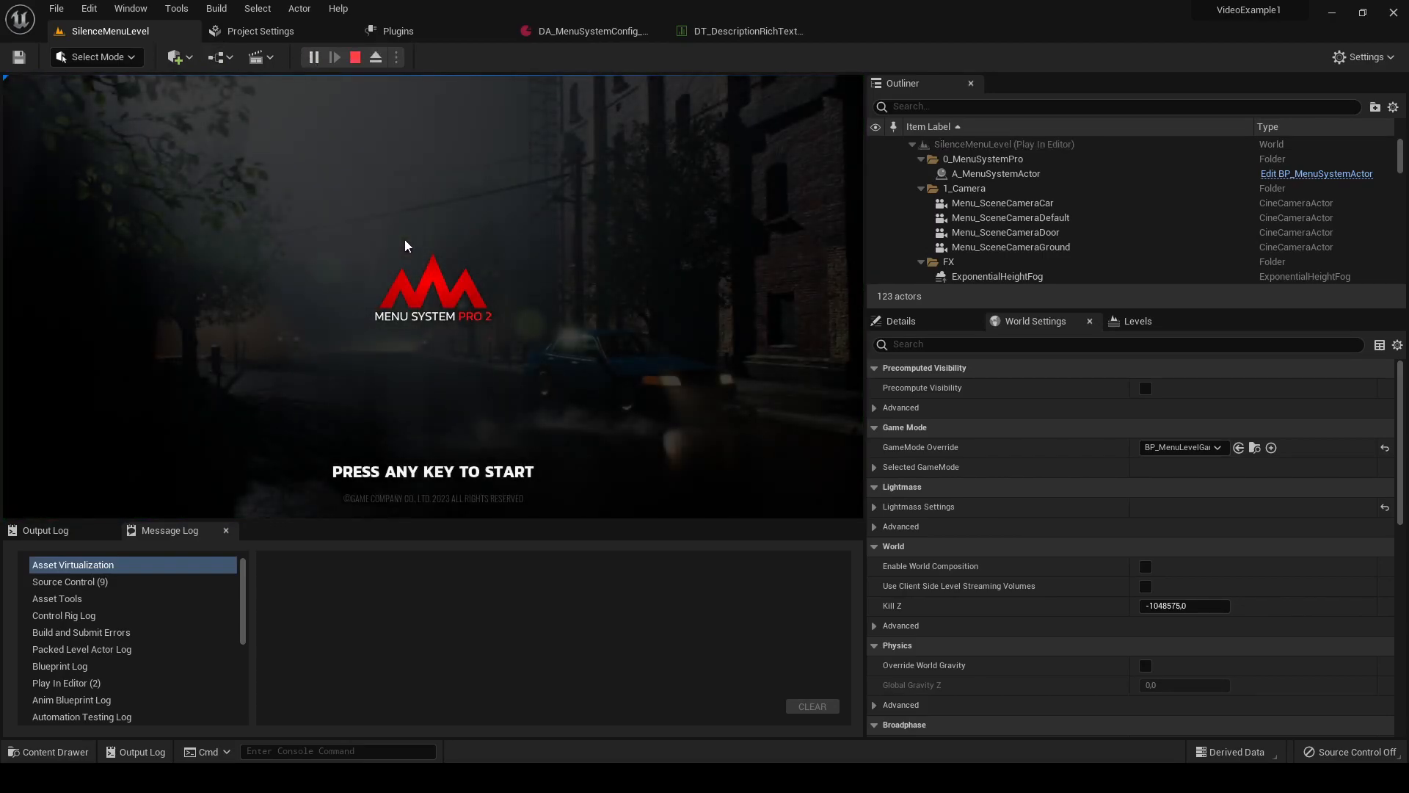
left_click(404, 240)
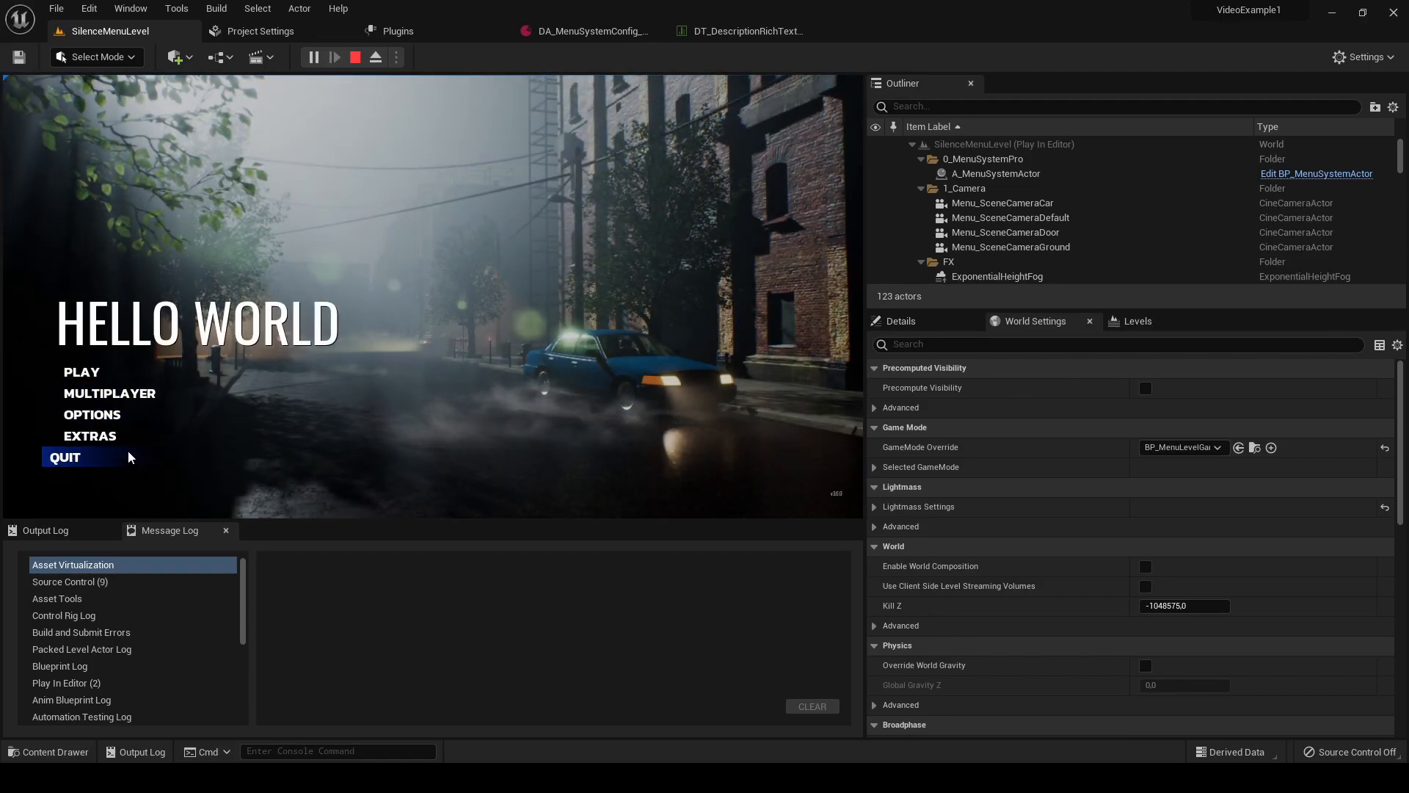
left_click(81, 372)
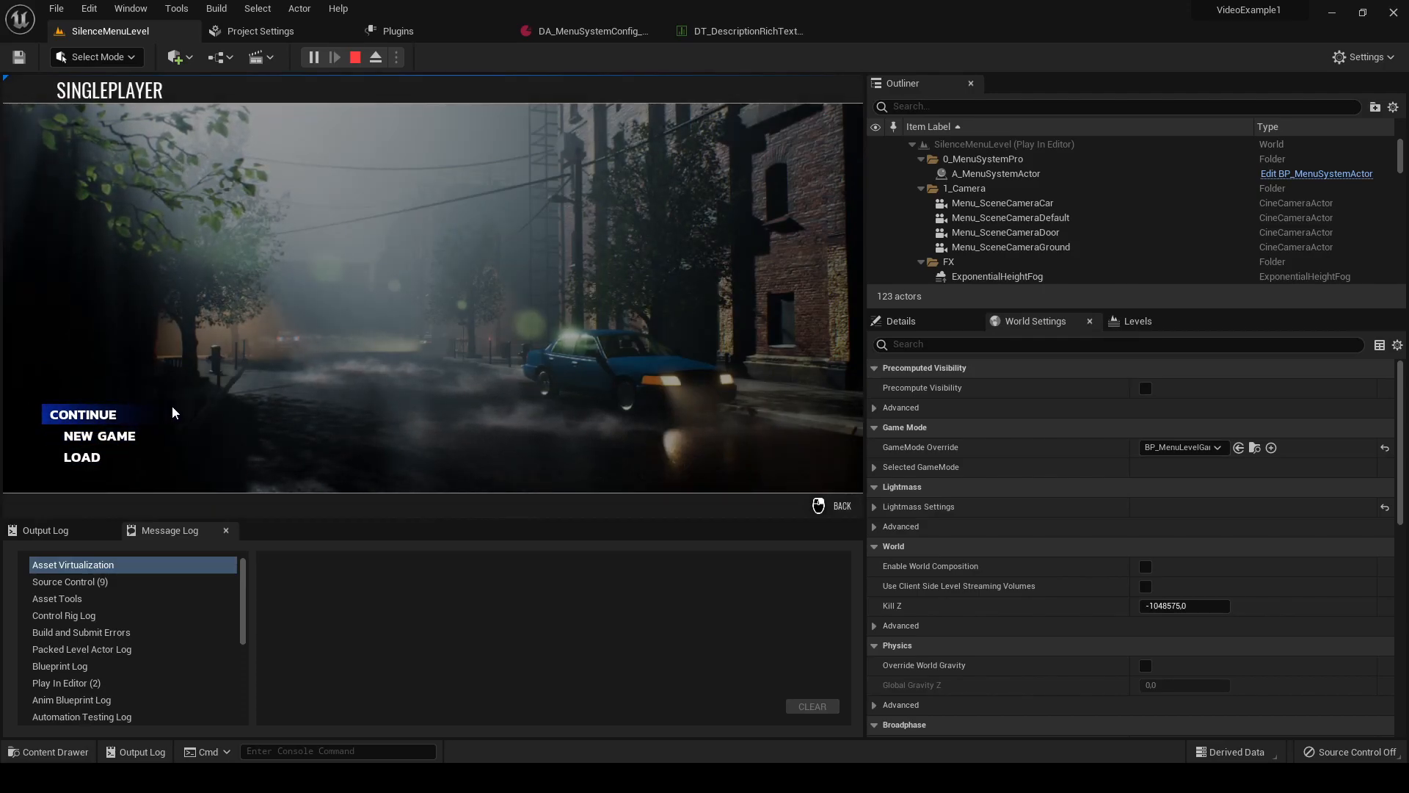
right_click(289, 269)
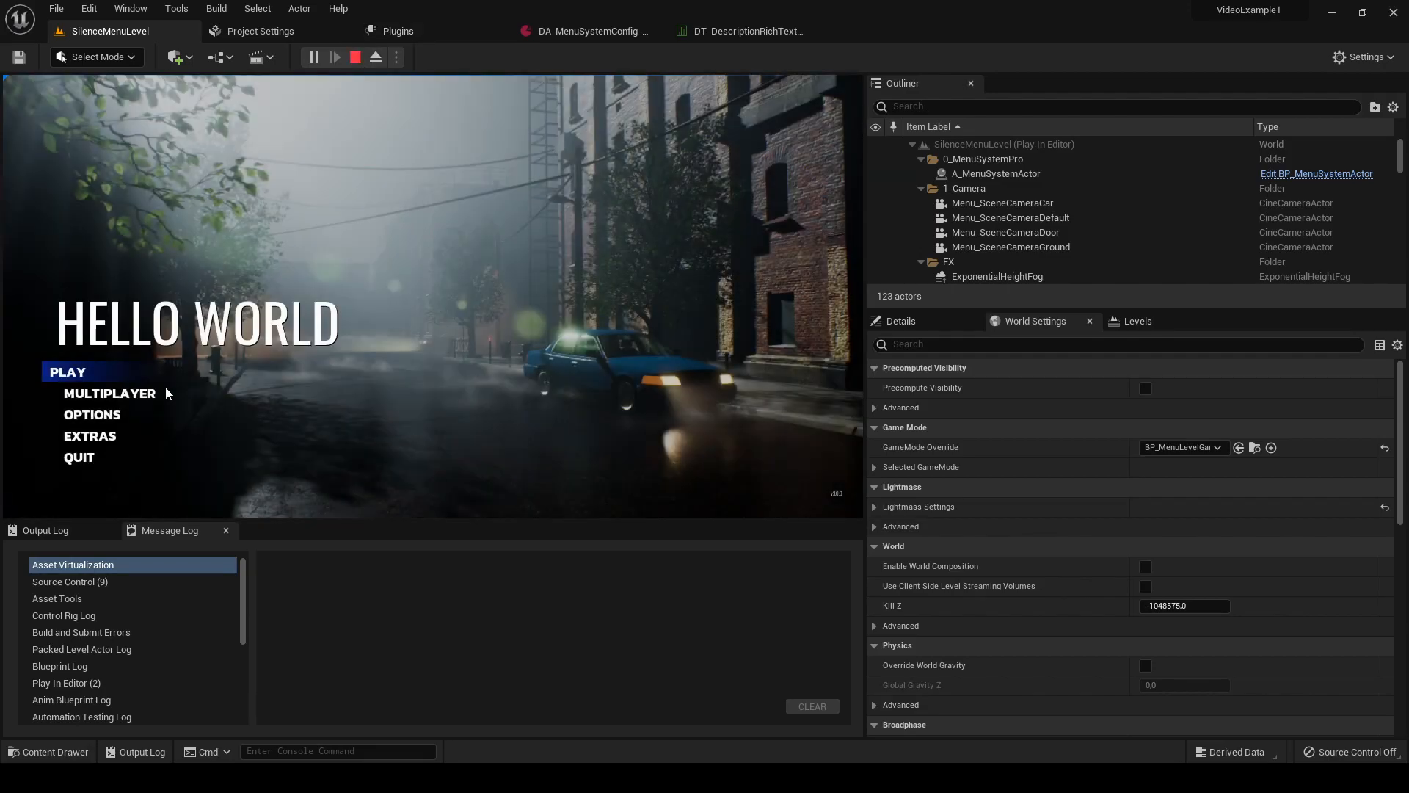
left_click(110, 413)
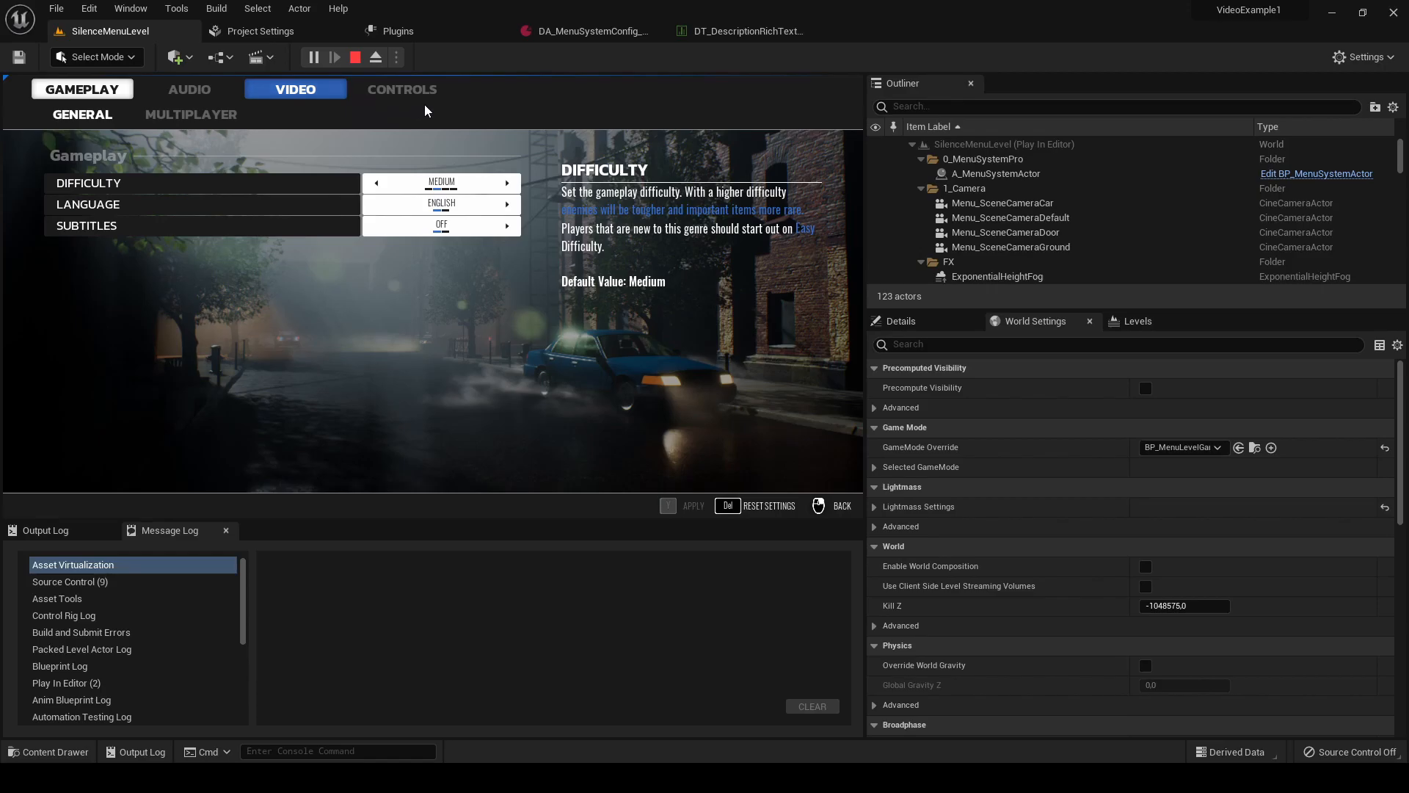
left_click(355, 59)
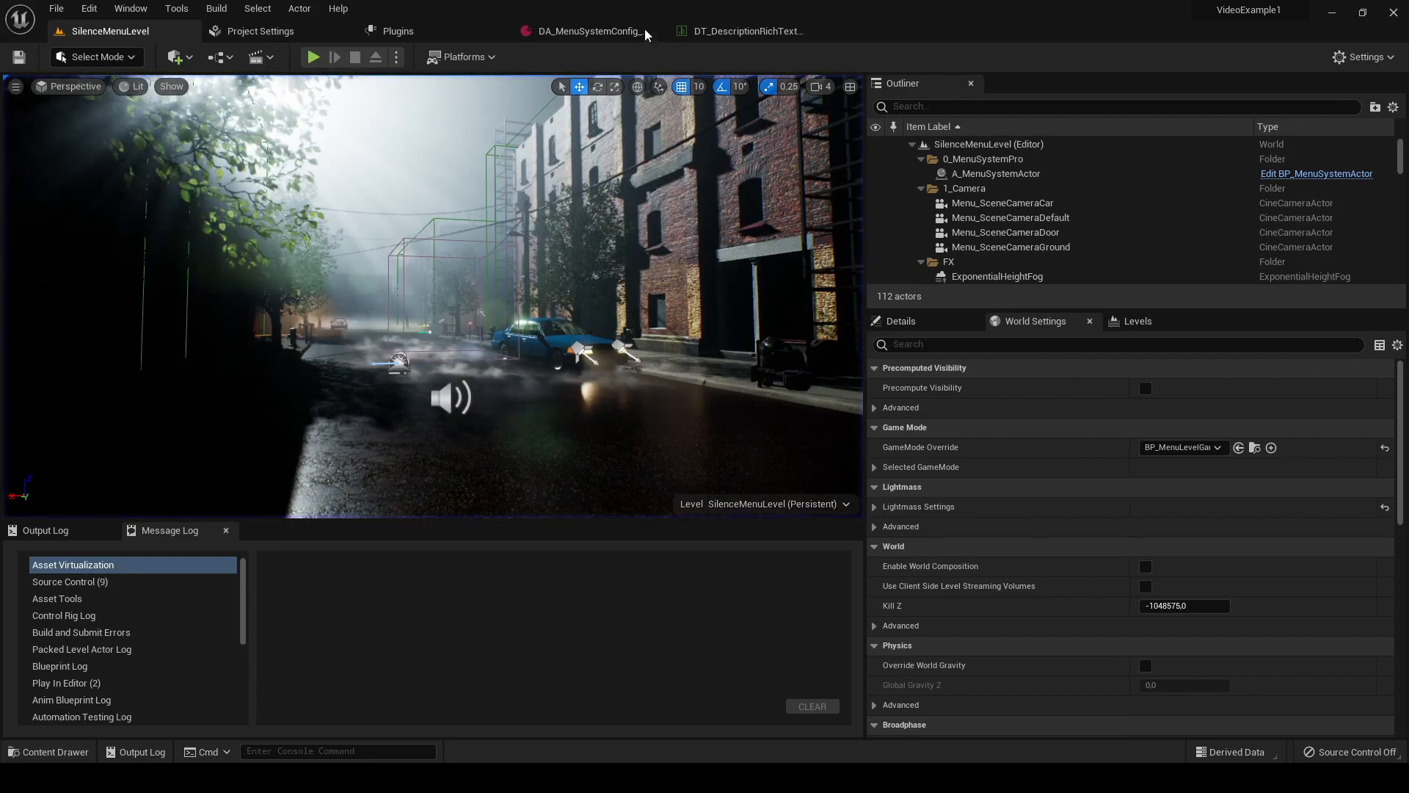
- In the menu config asset, collapse the Medium font entry and review the Color Palette entries
left_click(588, 31)
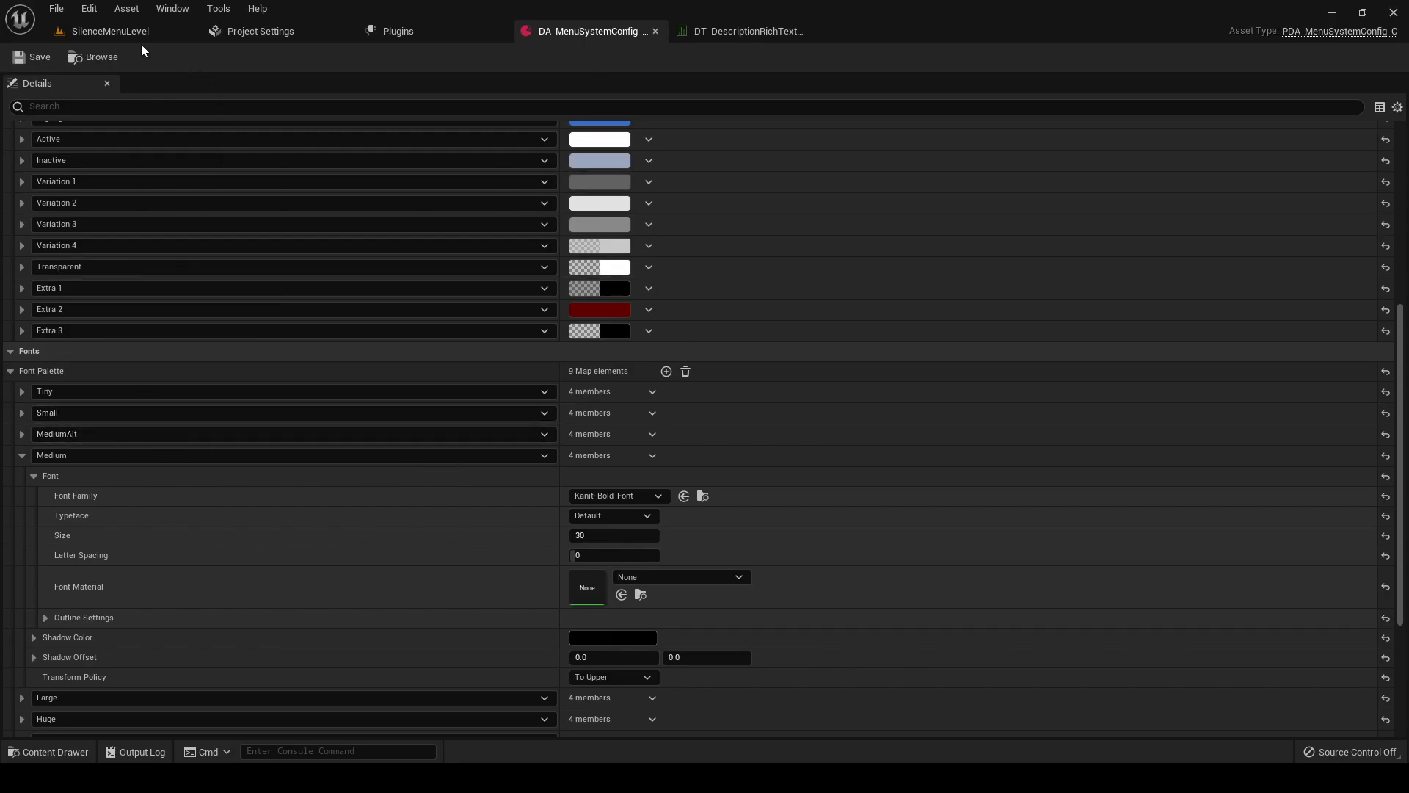
left_click(19, 450)
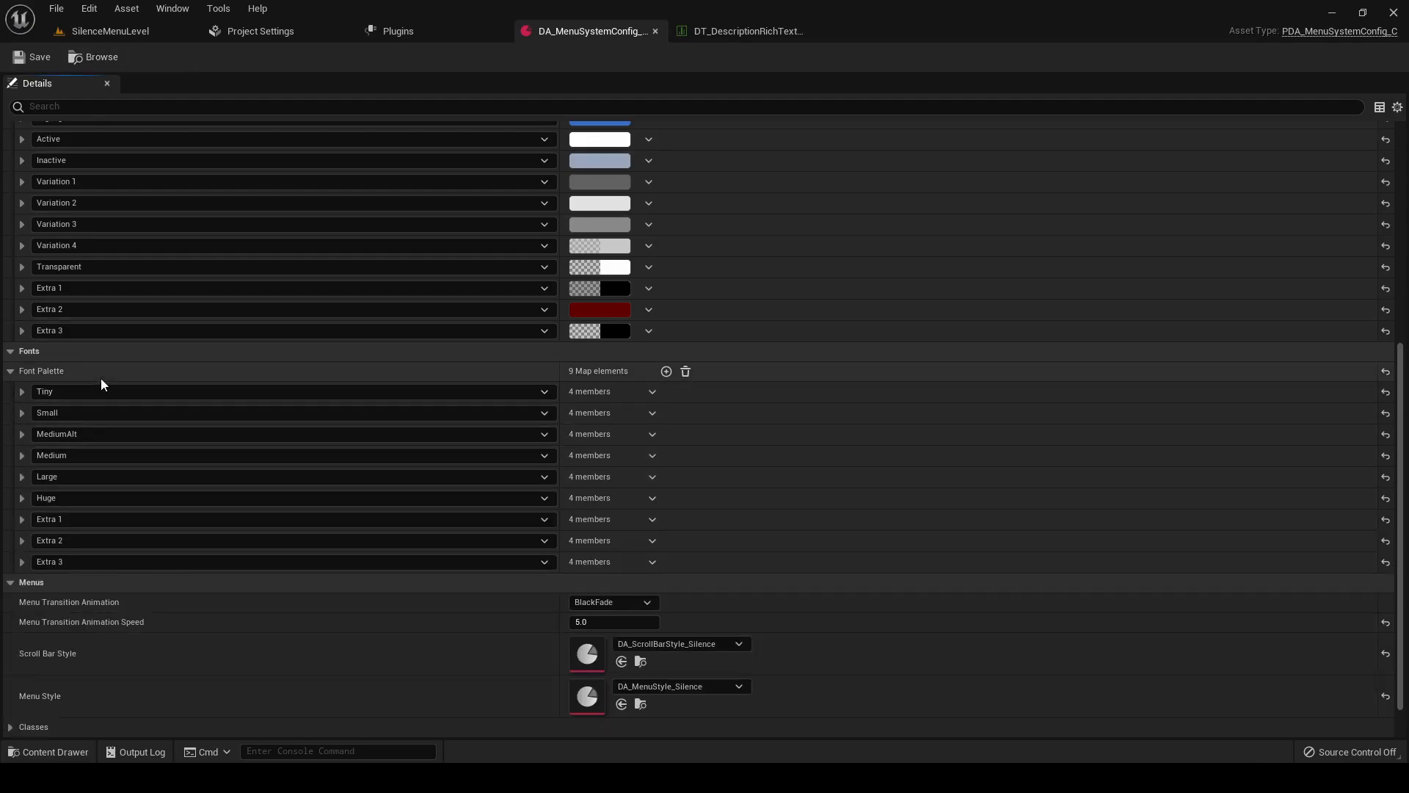
scroll(100, 377, "up", 4)
scroll(121, 385, "up", 2)
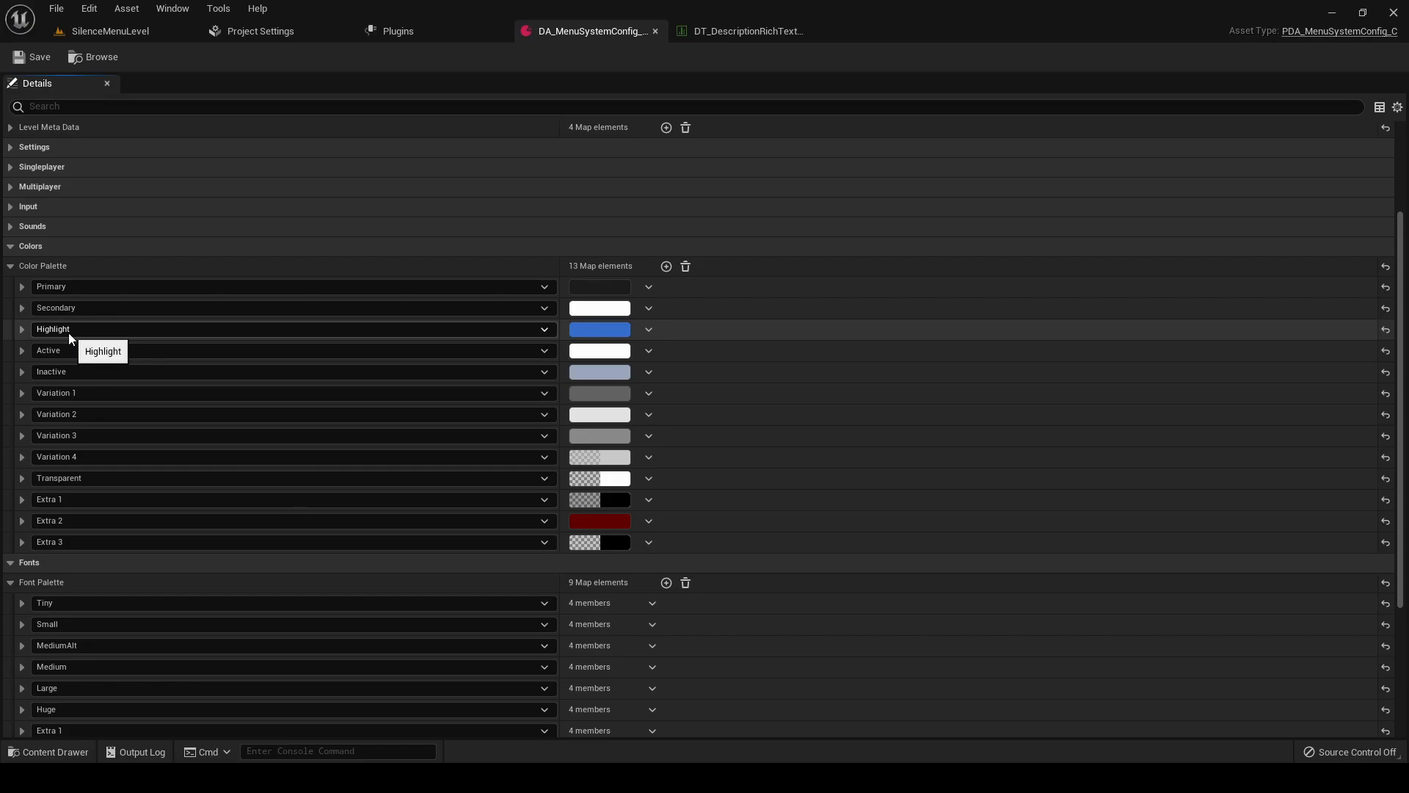
- From the SilenceMenuLevel editor, browse the Design_Silence folder, expanding Menus and Widgets, and show the contents of Widgets/Styles
left_click(121, 33)
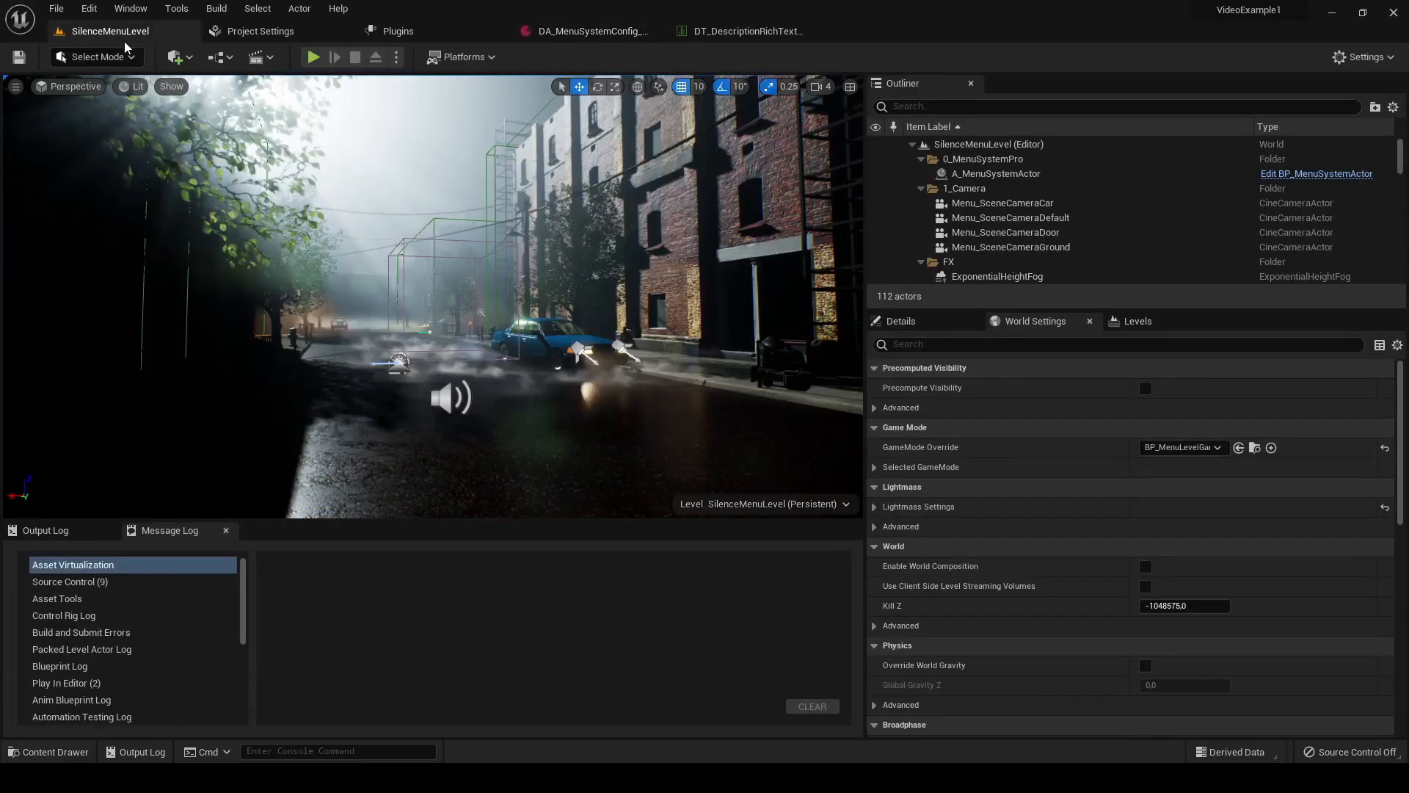
left_click(37, 753)
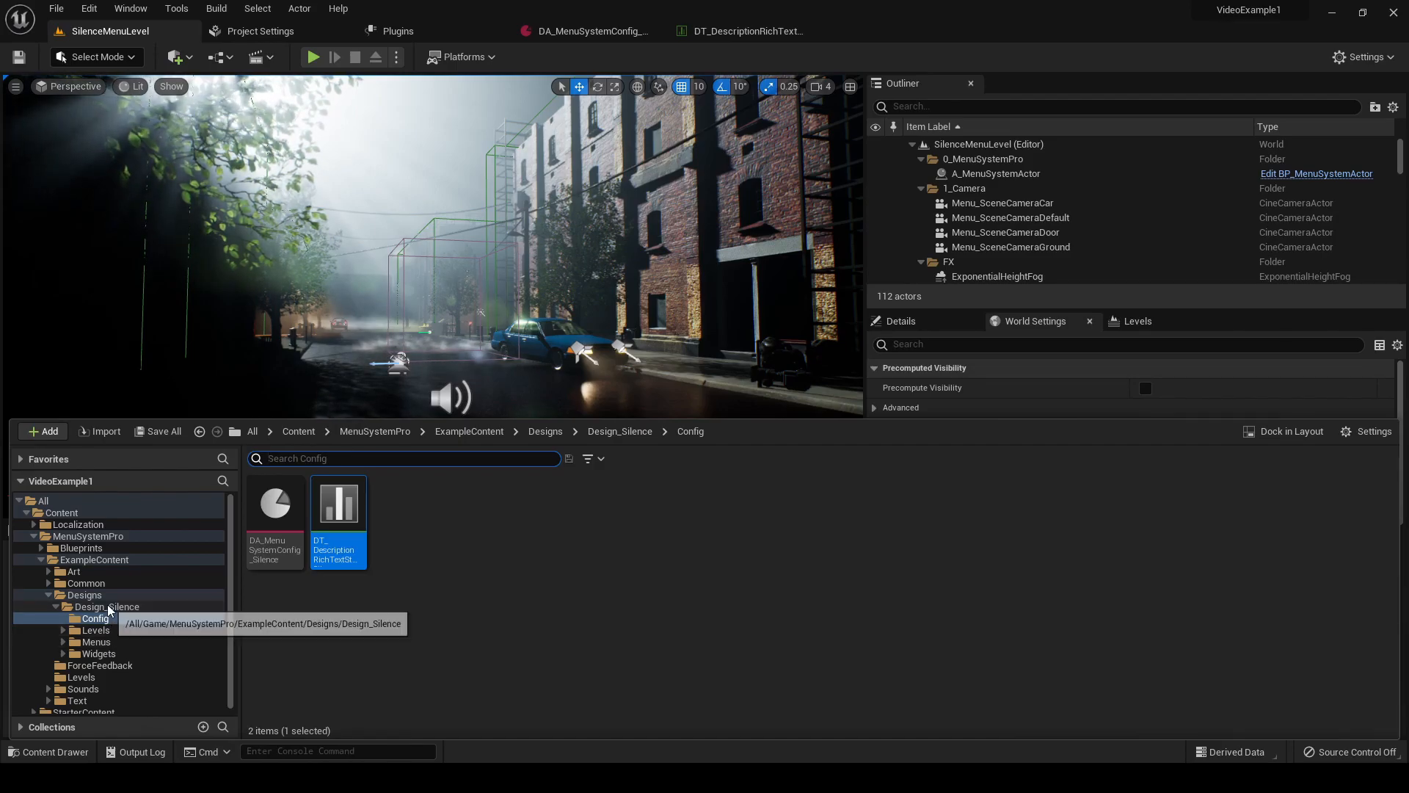
left_click(73, 643)
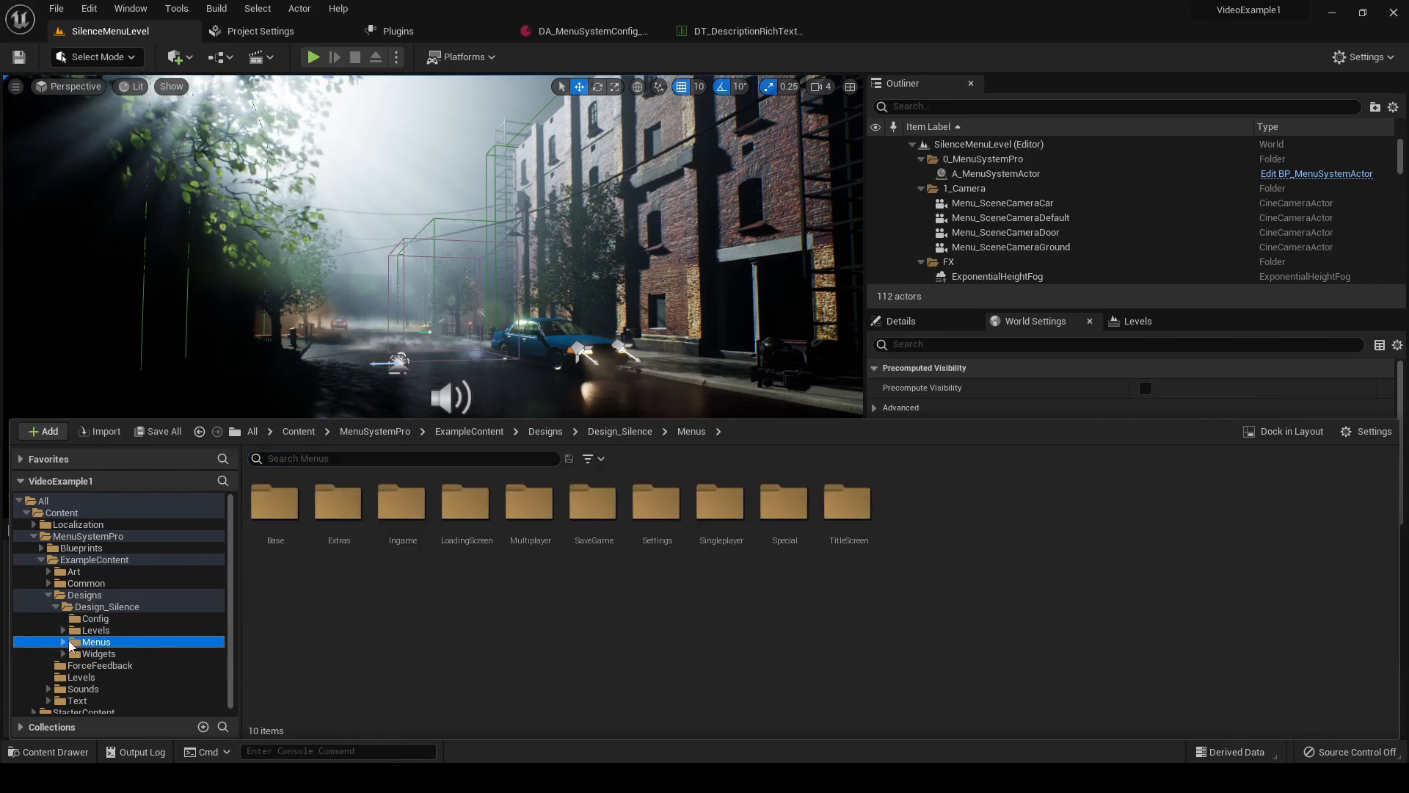
left_click(63, 643)
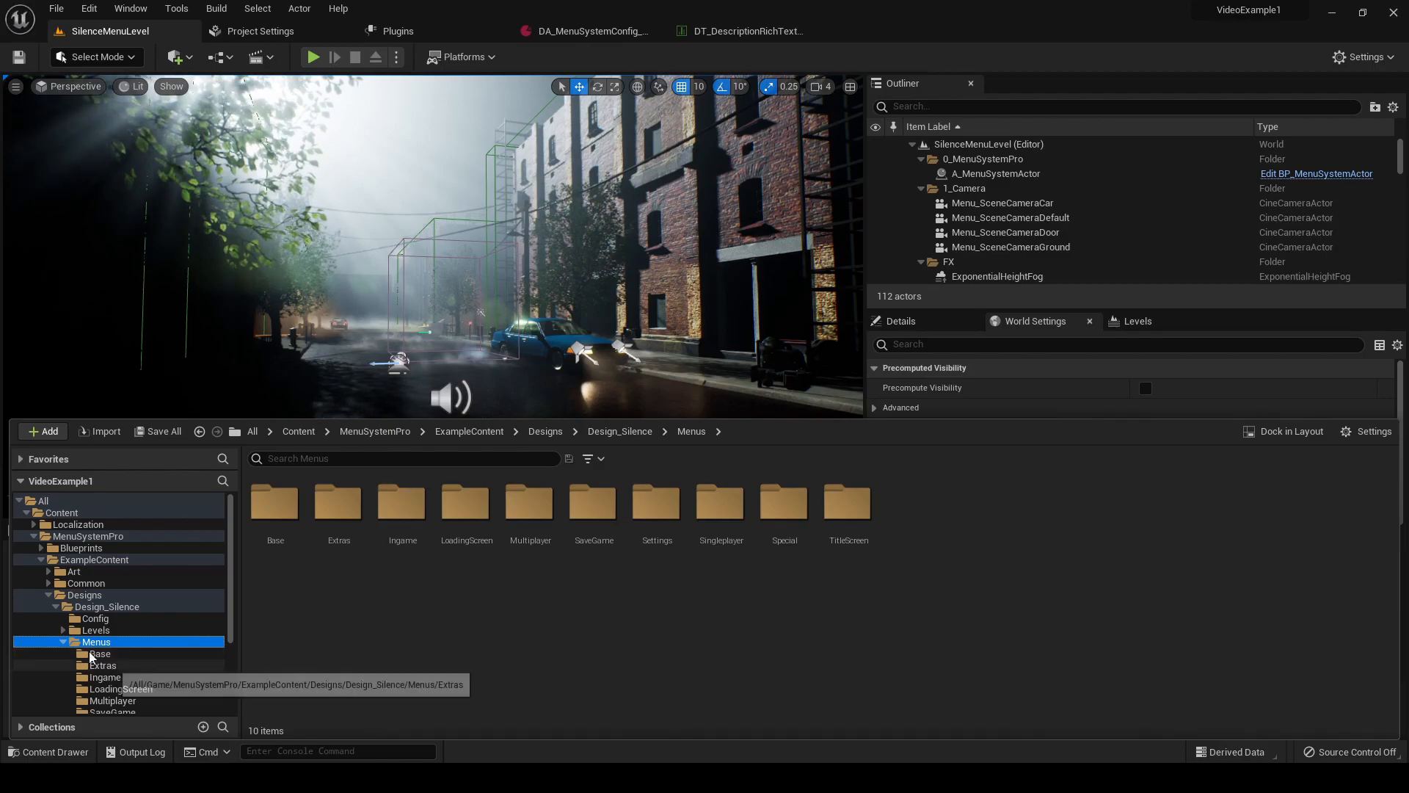
scroll(116, 666, "down", 2)
scroll(110, 664, "down", 1)
left_click(95, 654)
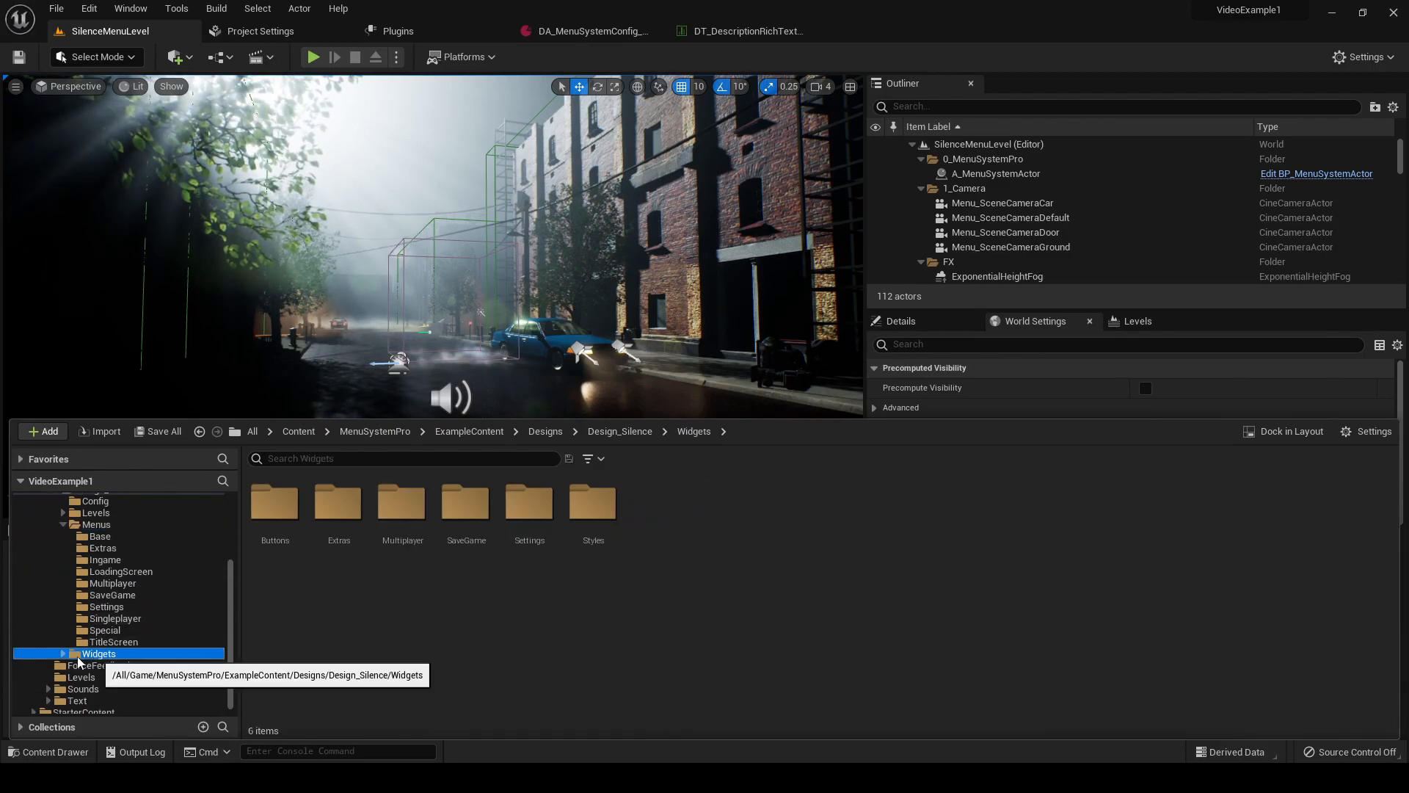
left_click(64, 654)
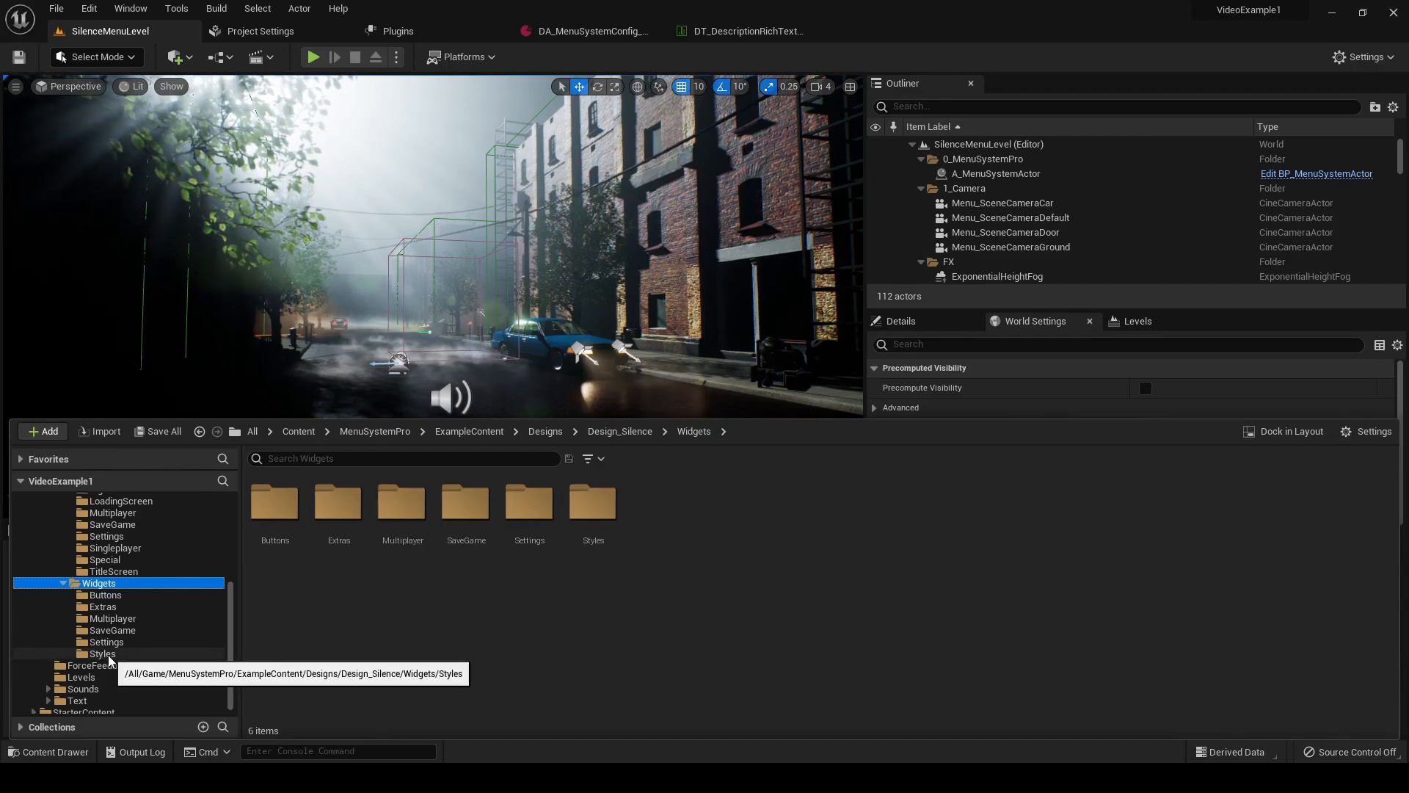
left_click(106, 654)
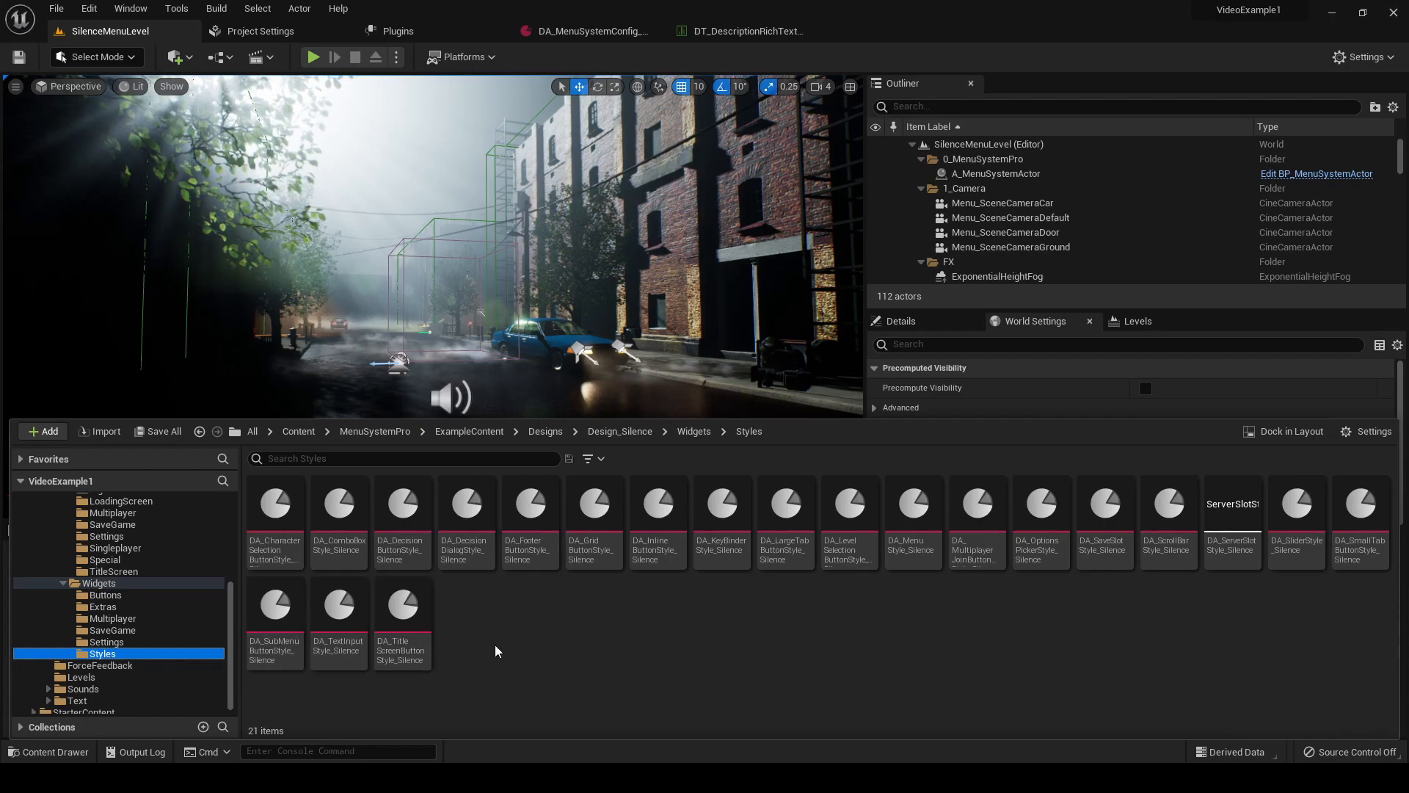
- Search the Styles folder for "title" and open the DA_TitleScreenButtonStyle_Silence asset
left_click(471, 459)
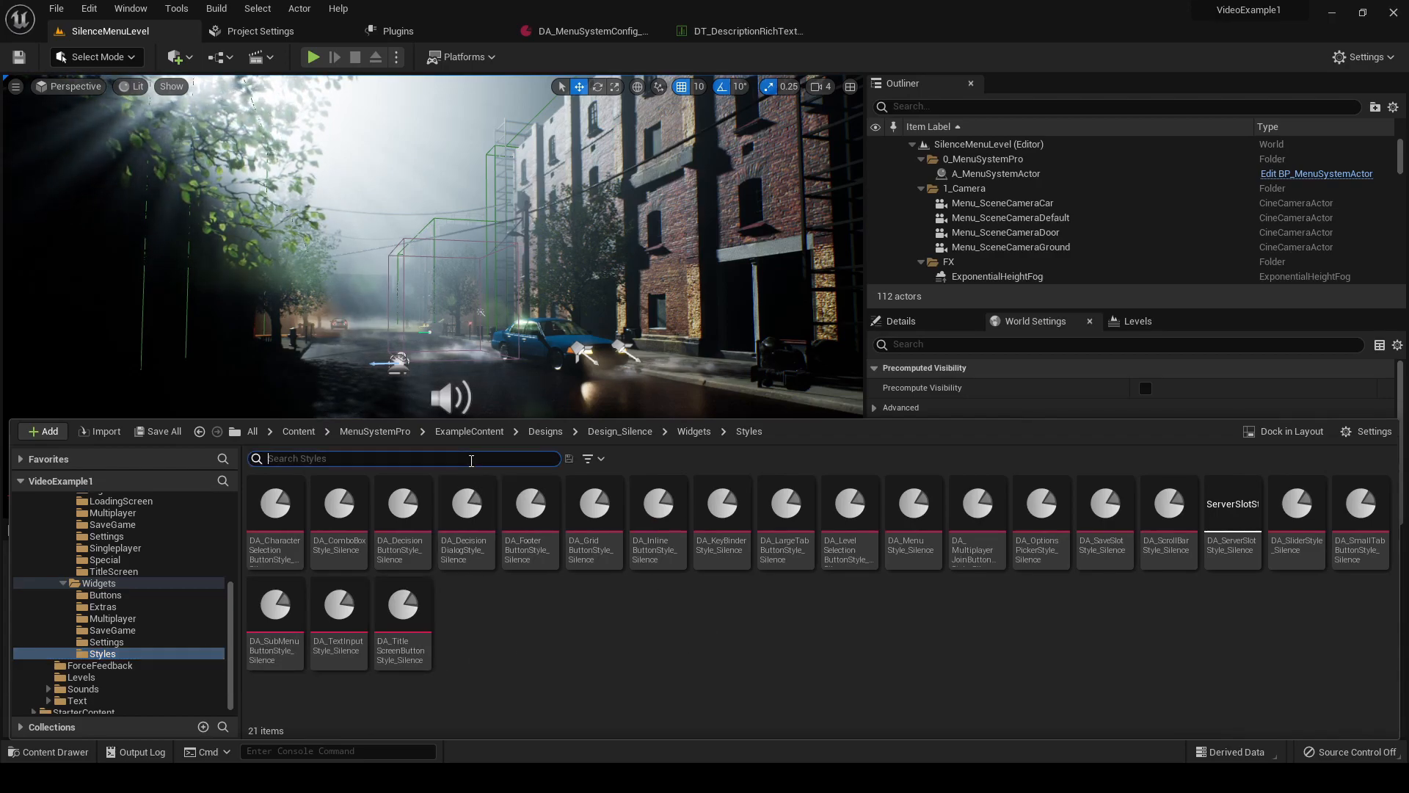
type("tile")
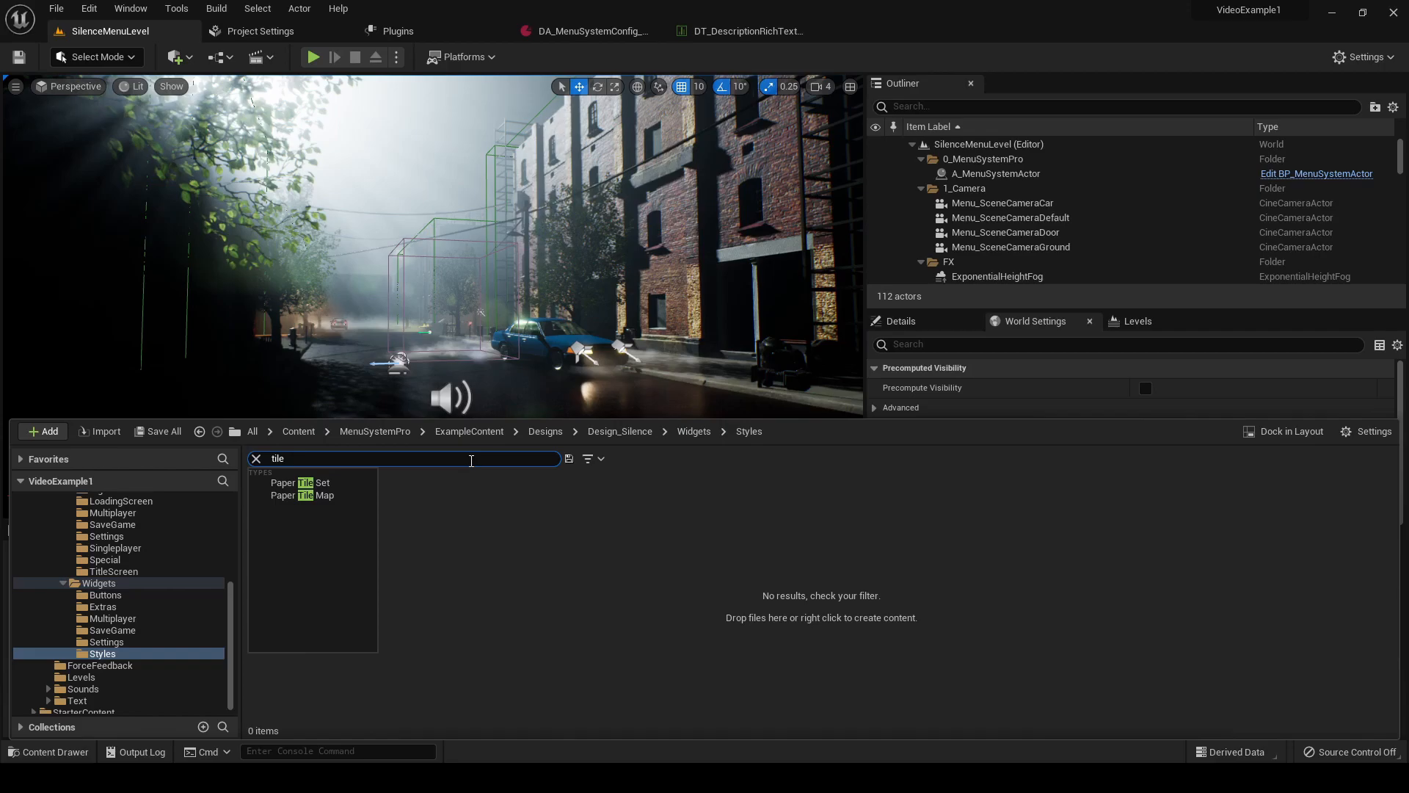
key("BackSpace")
type("tle")
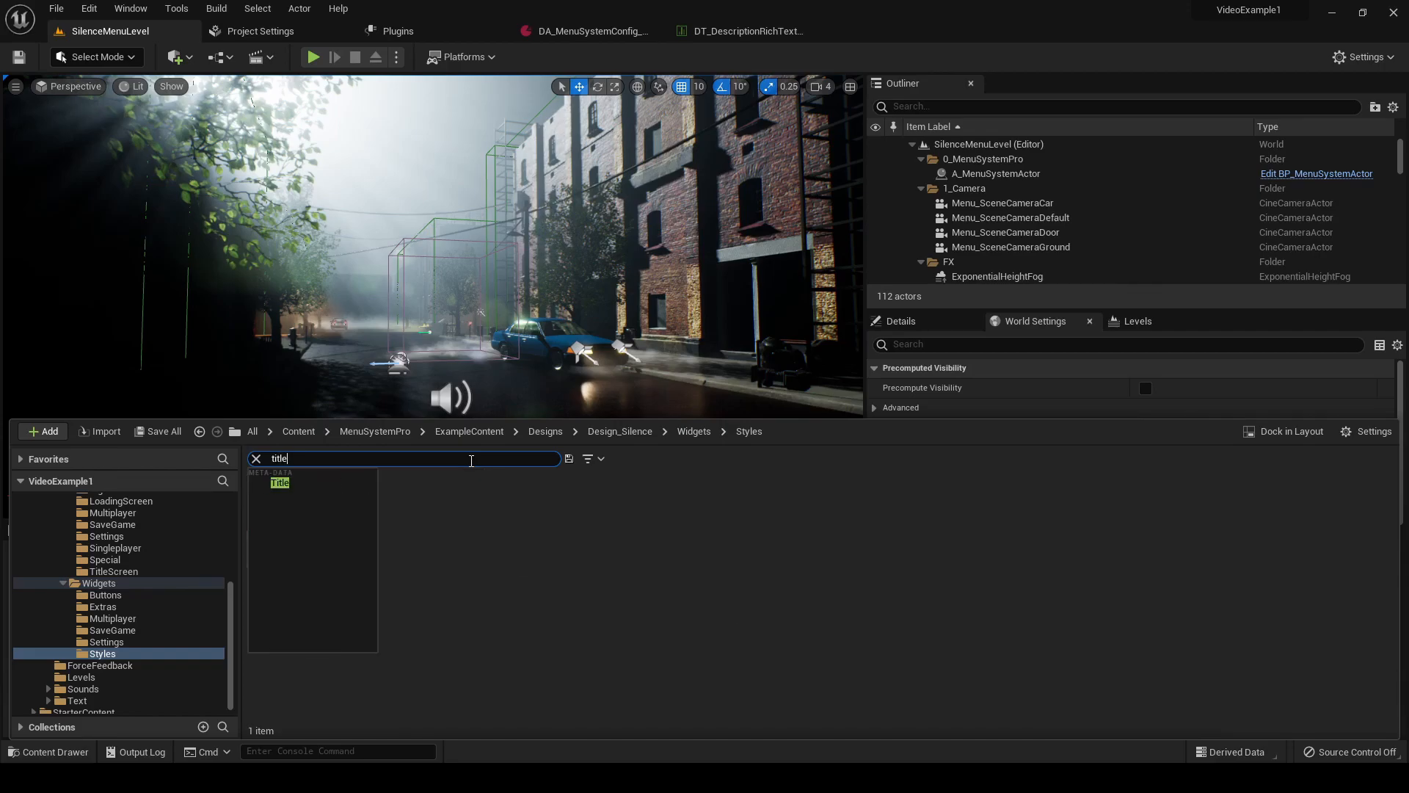
left_click(472, 549)
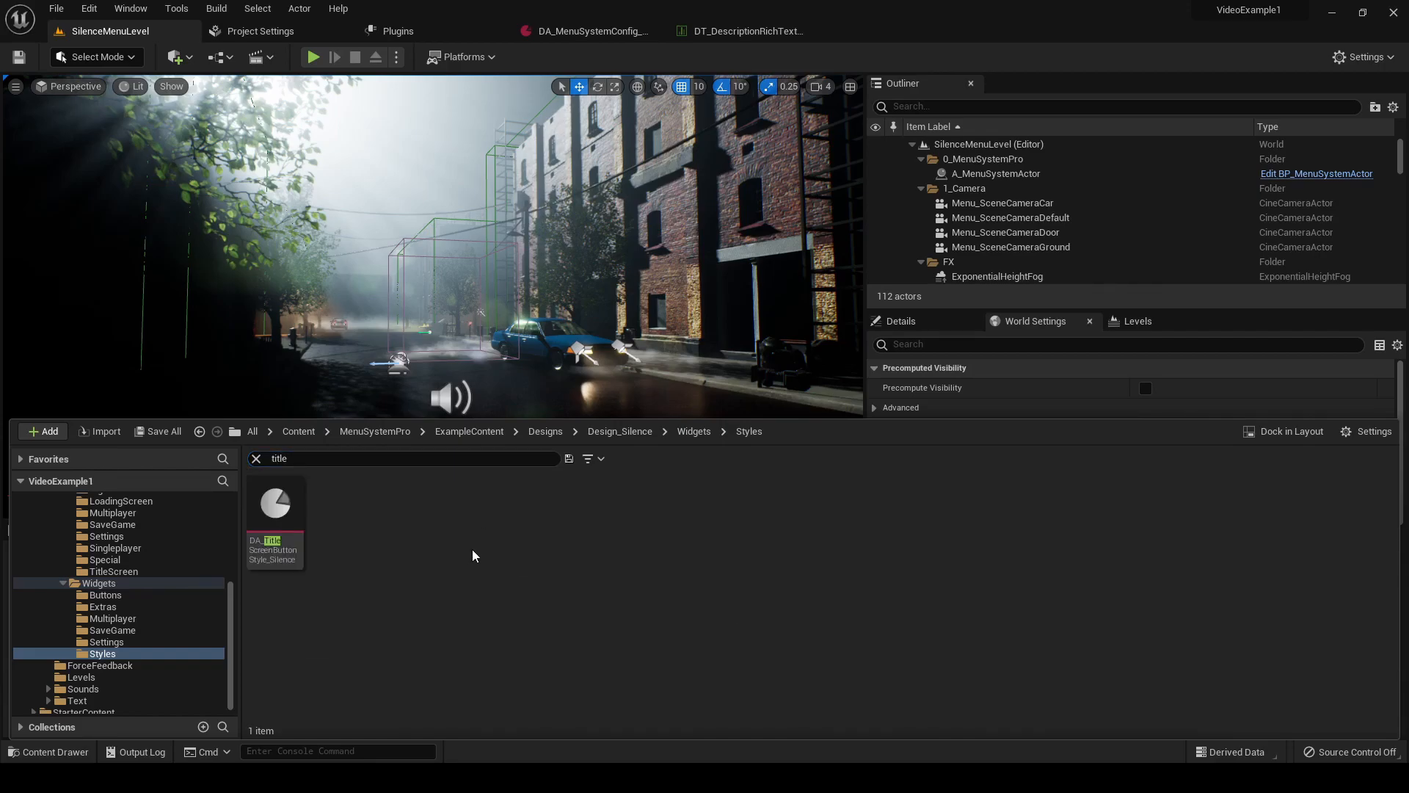
double_click(301, 562)
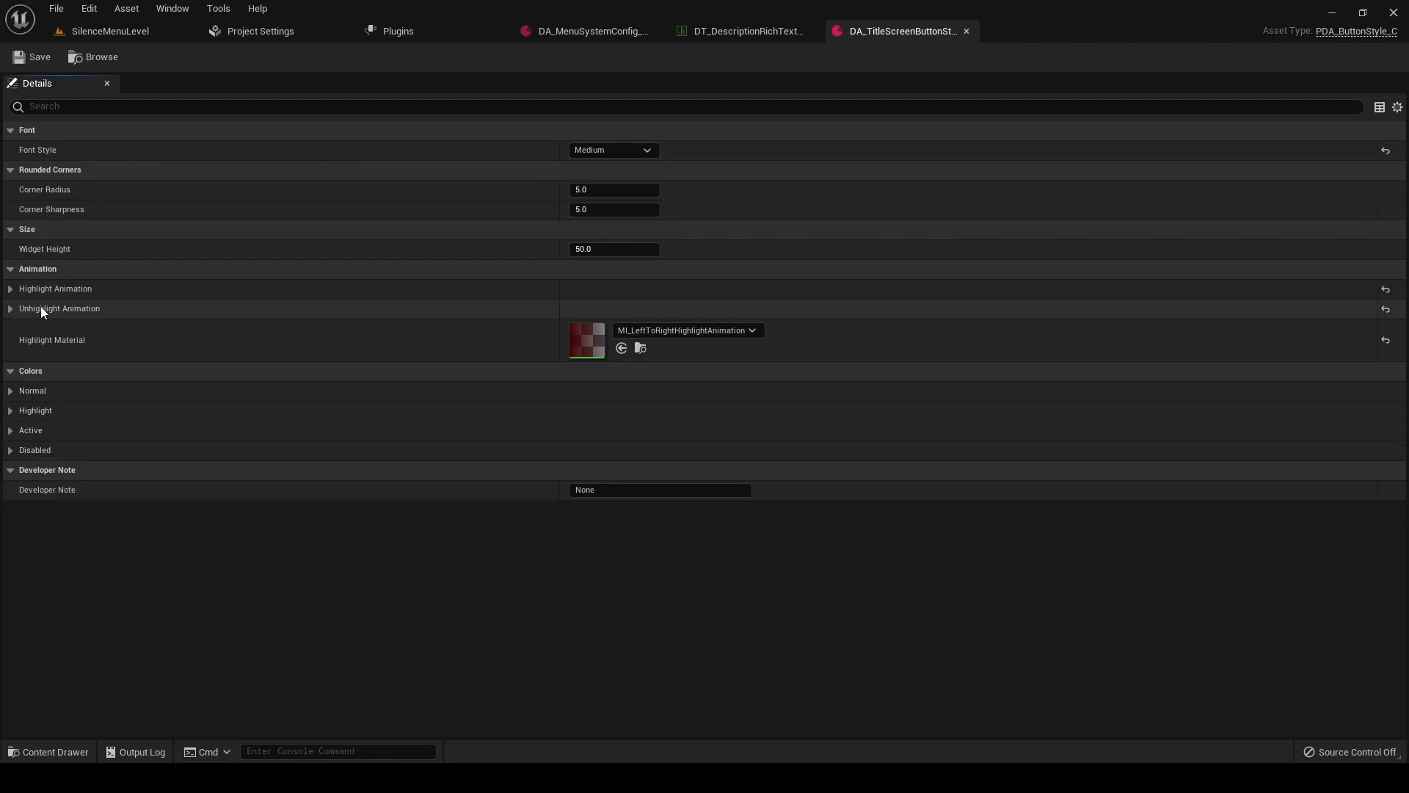
- Set the Background Color of the title screen button style's Normal state to Primary
left_click(10, 391)
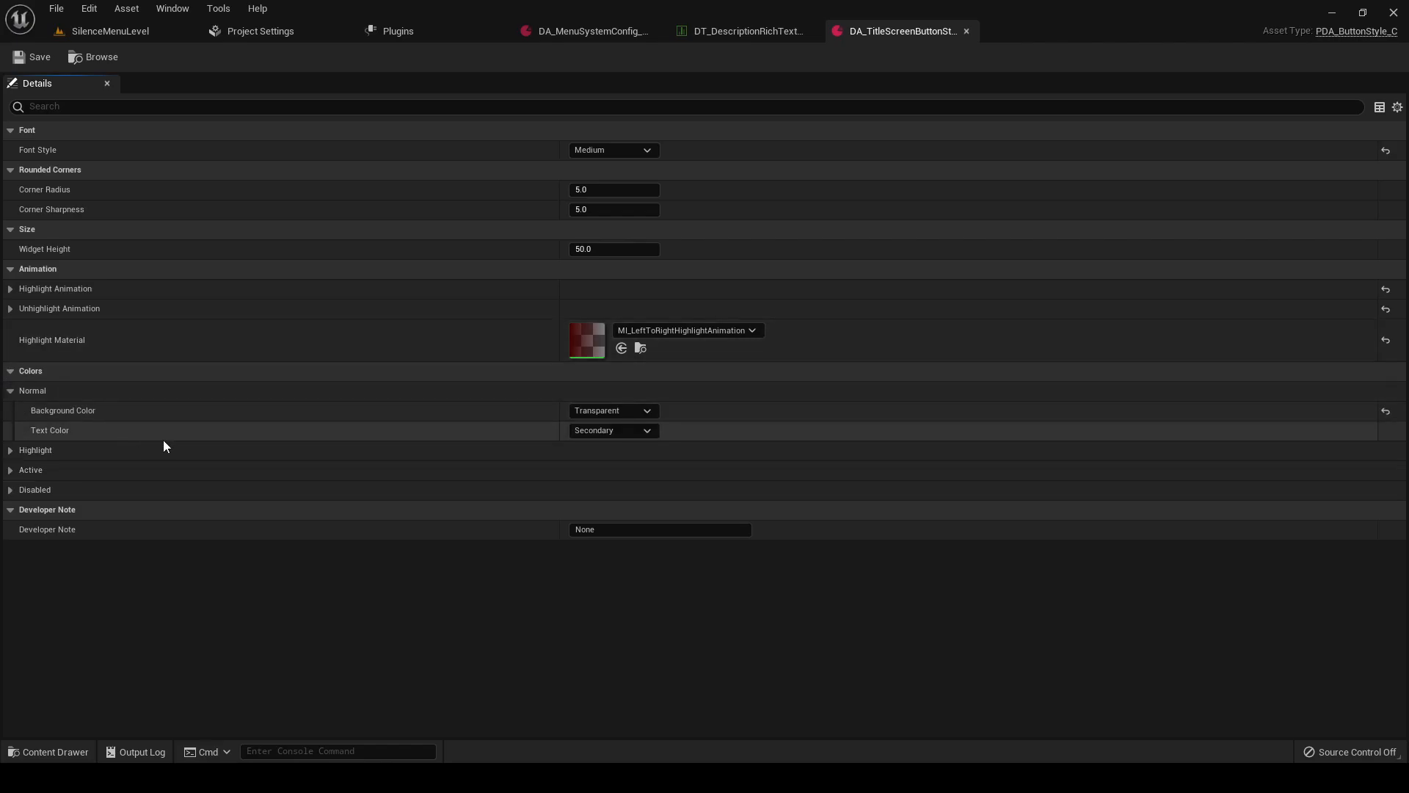
left_click(591, 413)
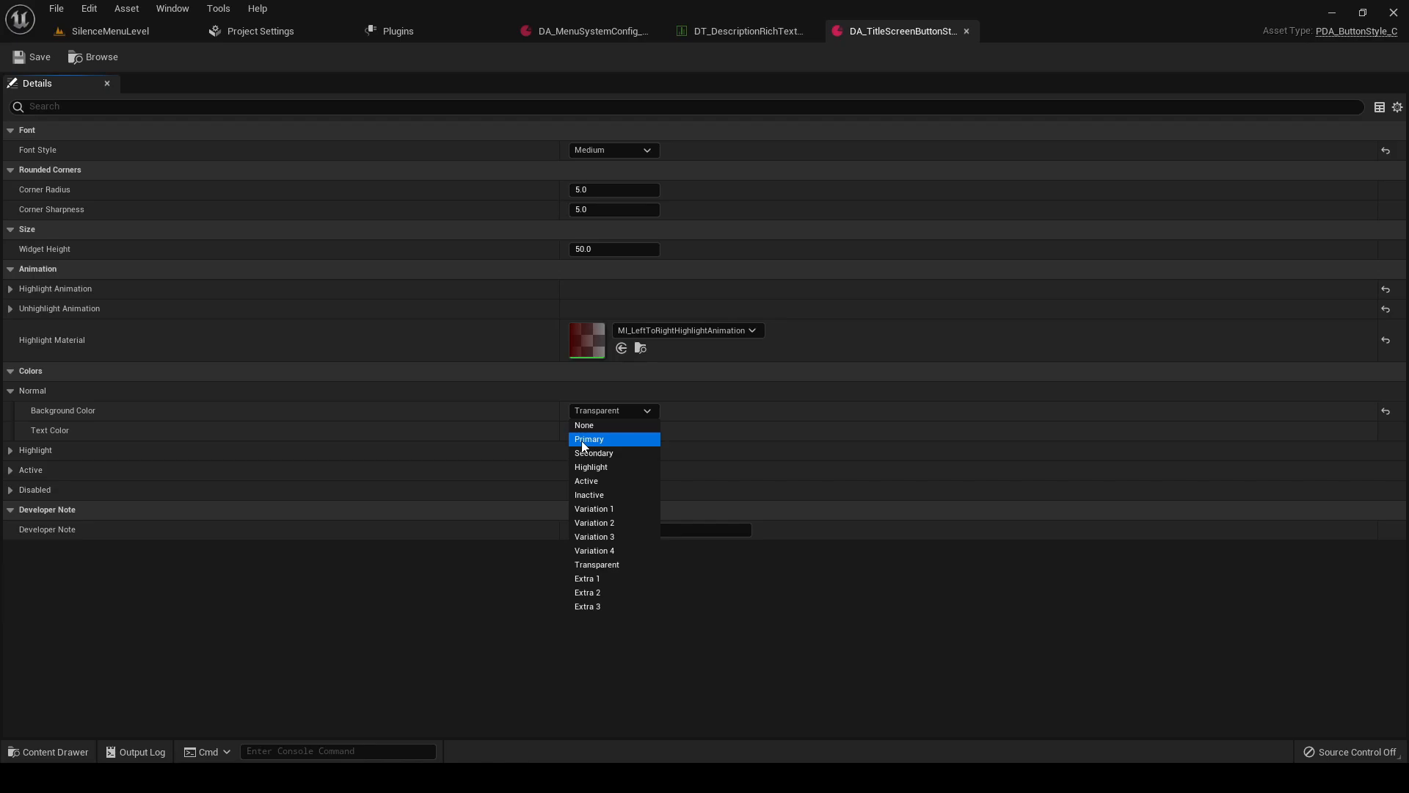
left_click(584, 441)
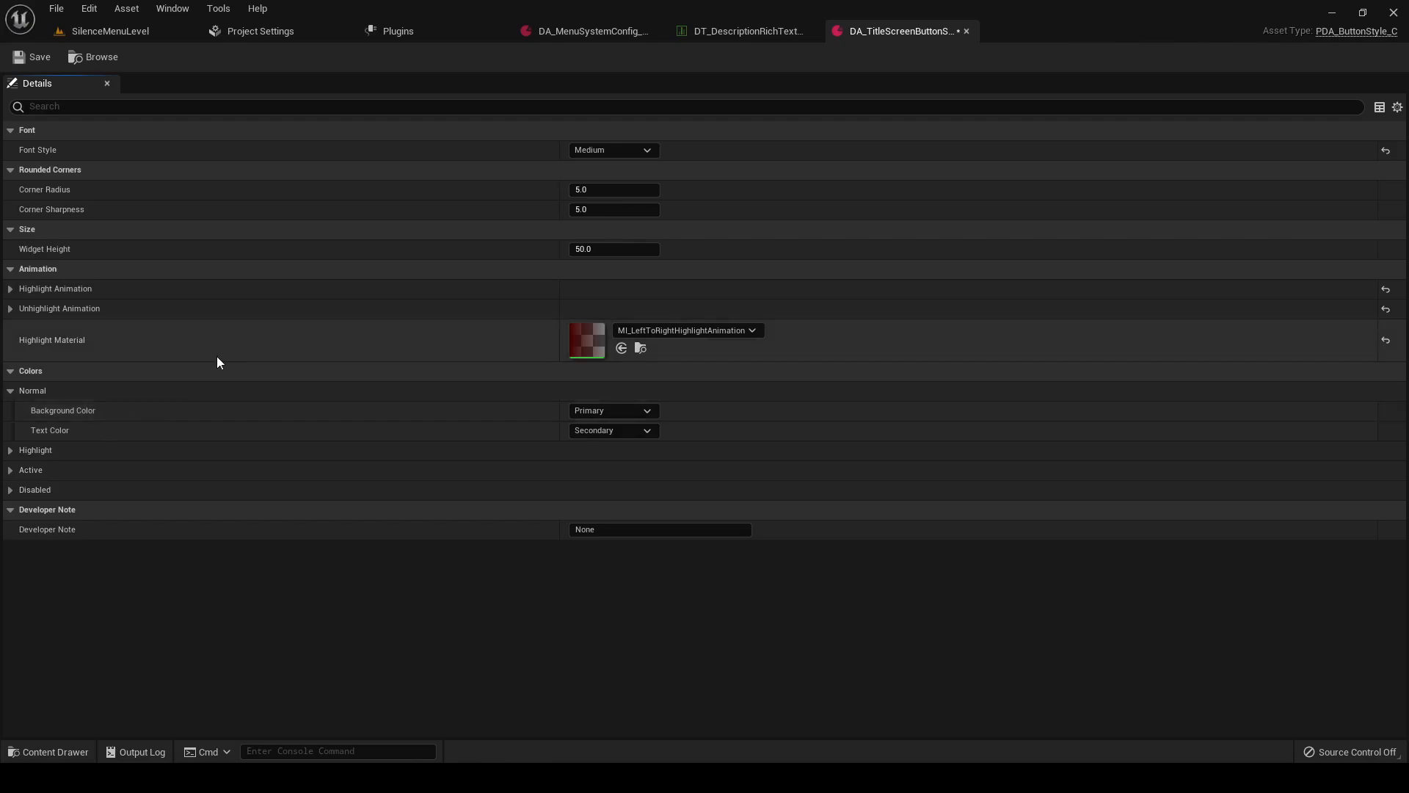
- Play-test SilenceMenuLevel to check the background of the title screen buttons, and stop the session
left_click(112, 32)
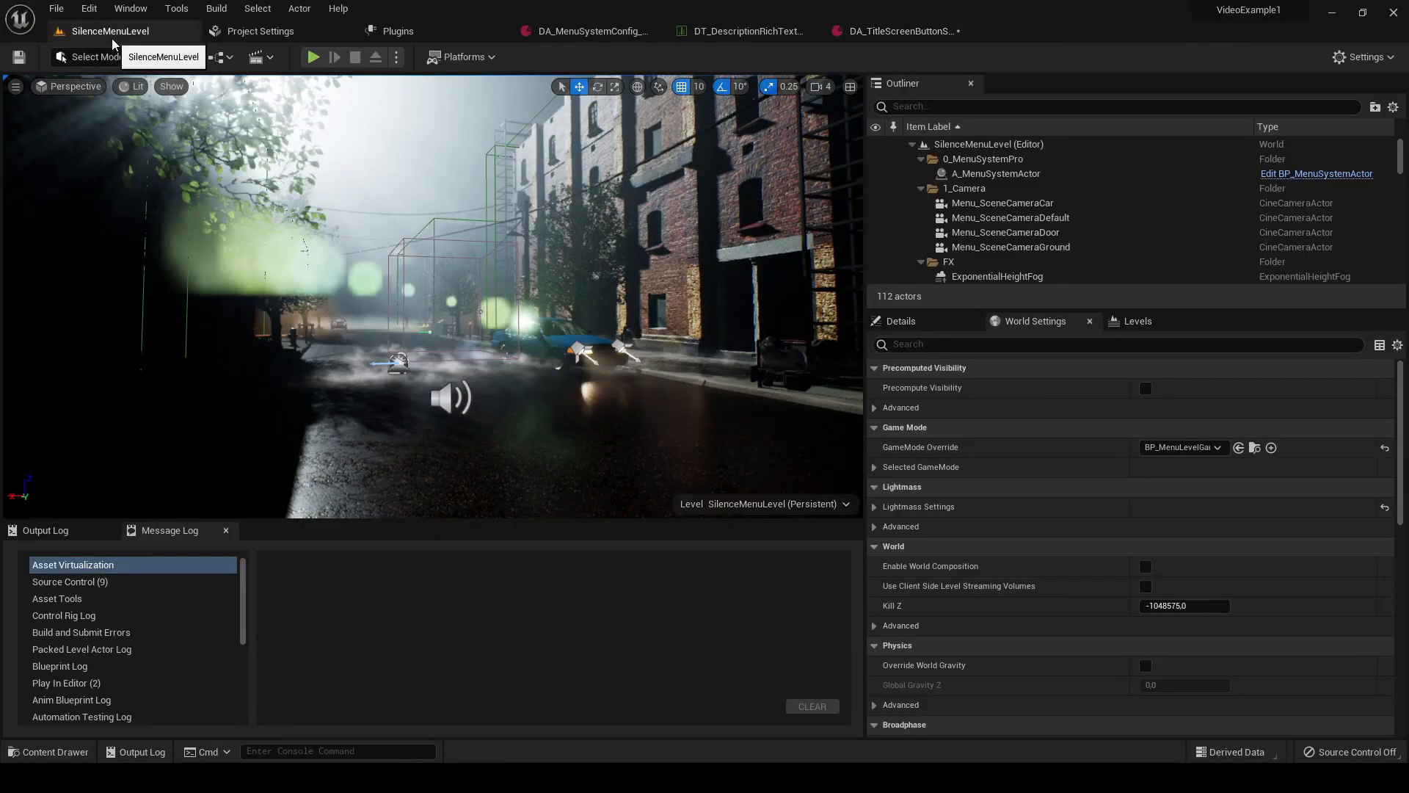
left_click(316, 57)
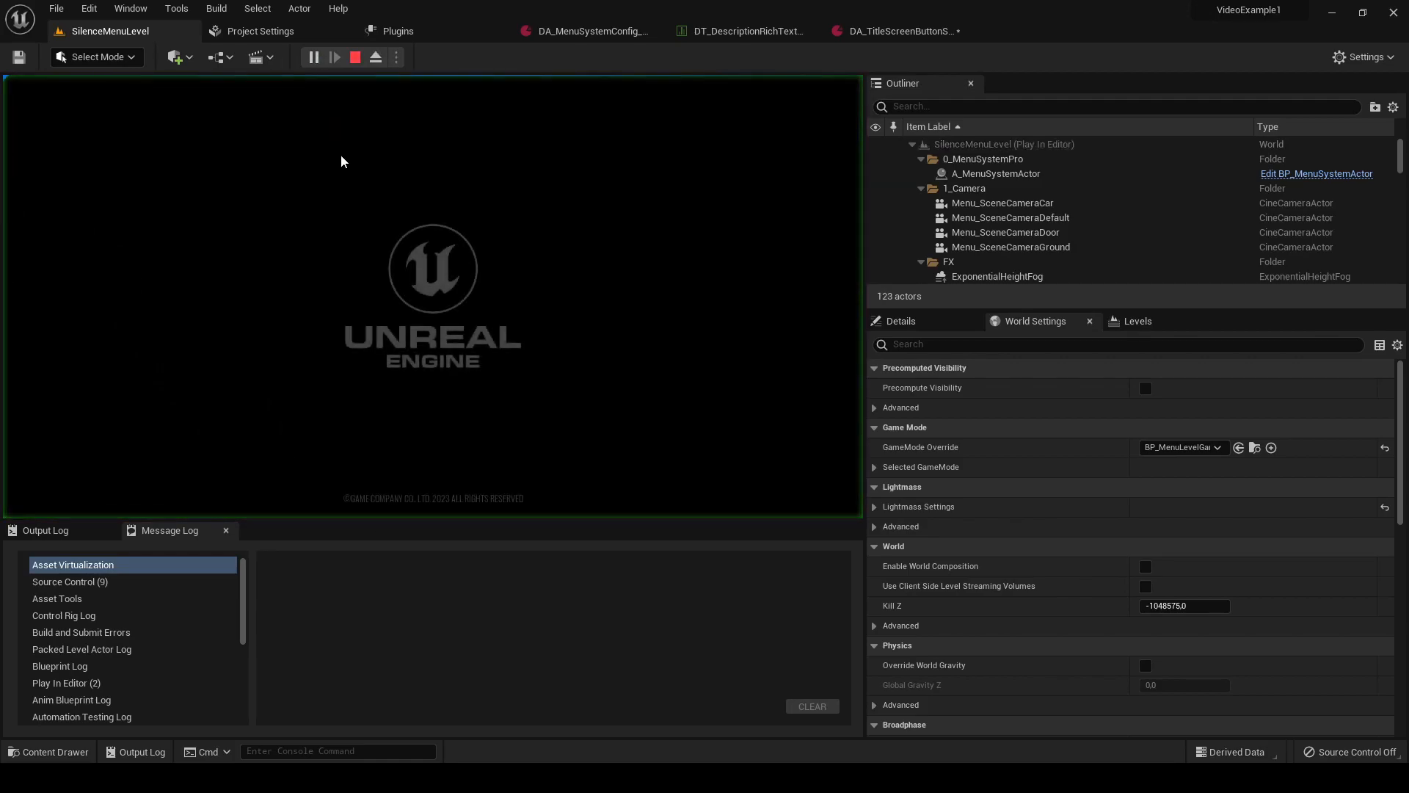
left_click(331, 275)
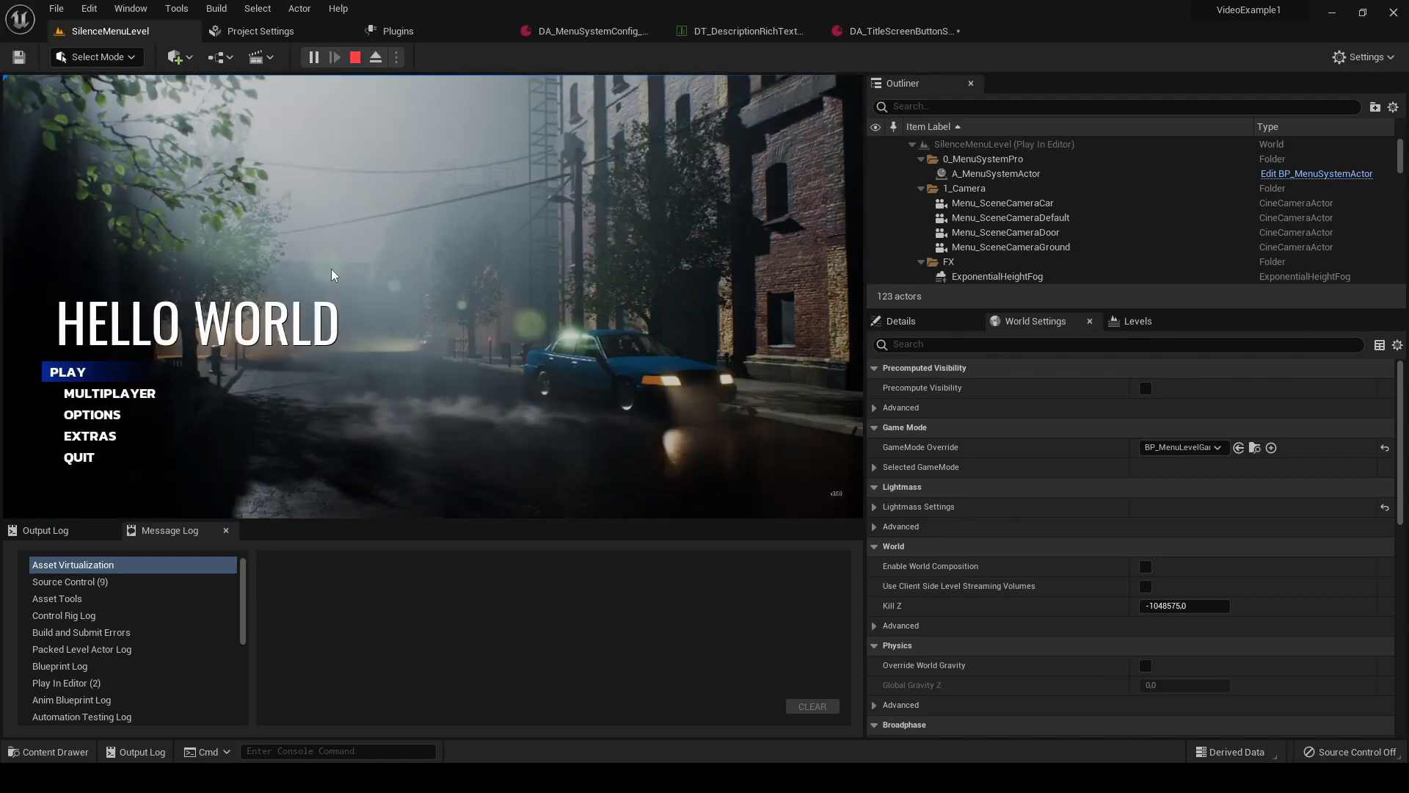
left_click(356, 57)
- Reset the Highlight Material of the title screen button style to None and save the asset
left_click(904, 31)
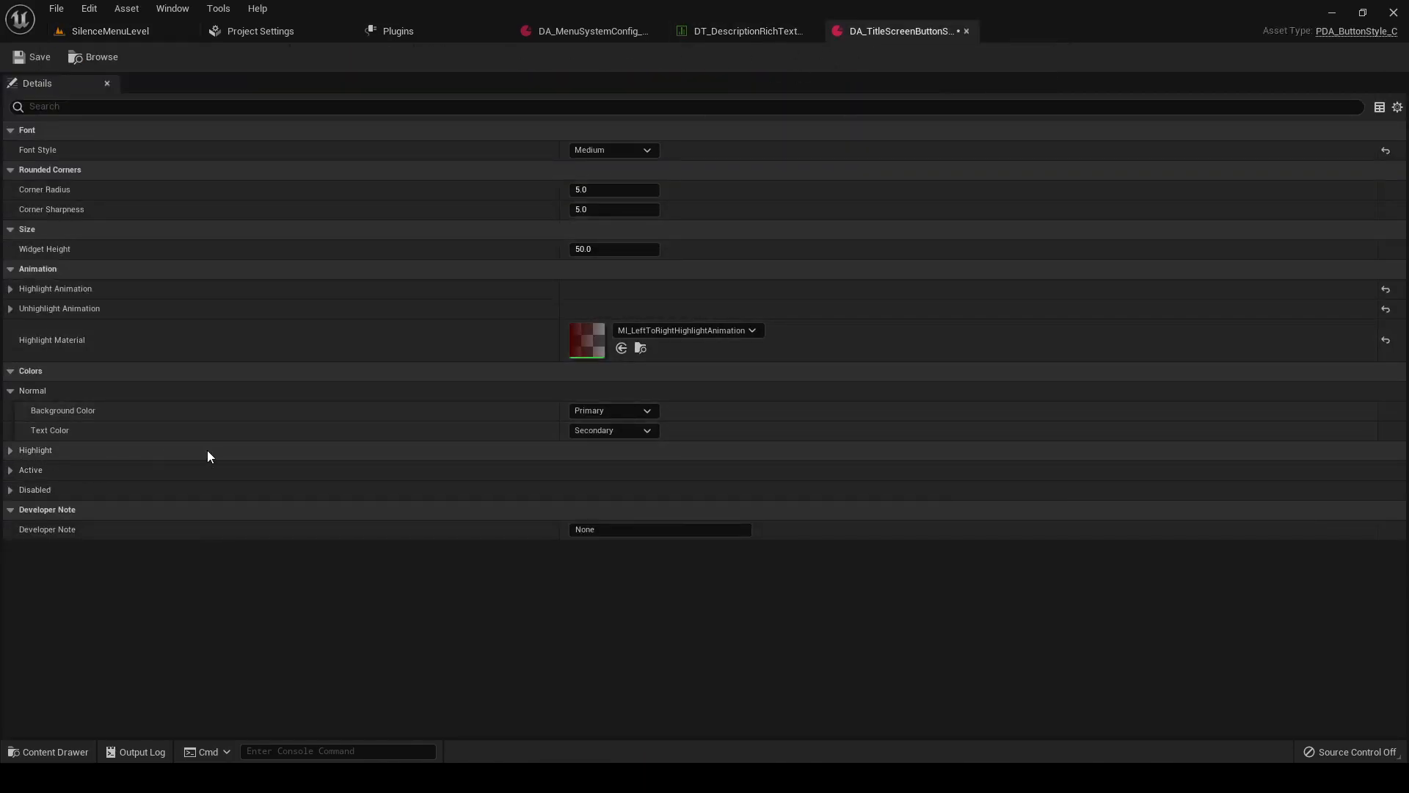
left_click(1385, 342)
left_click(33, 57)
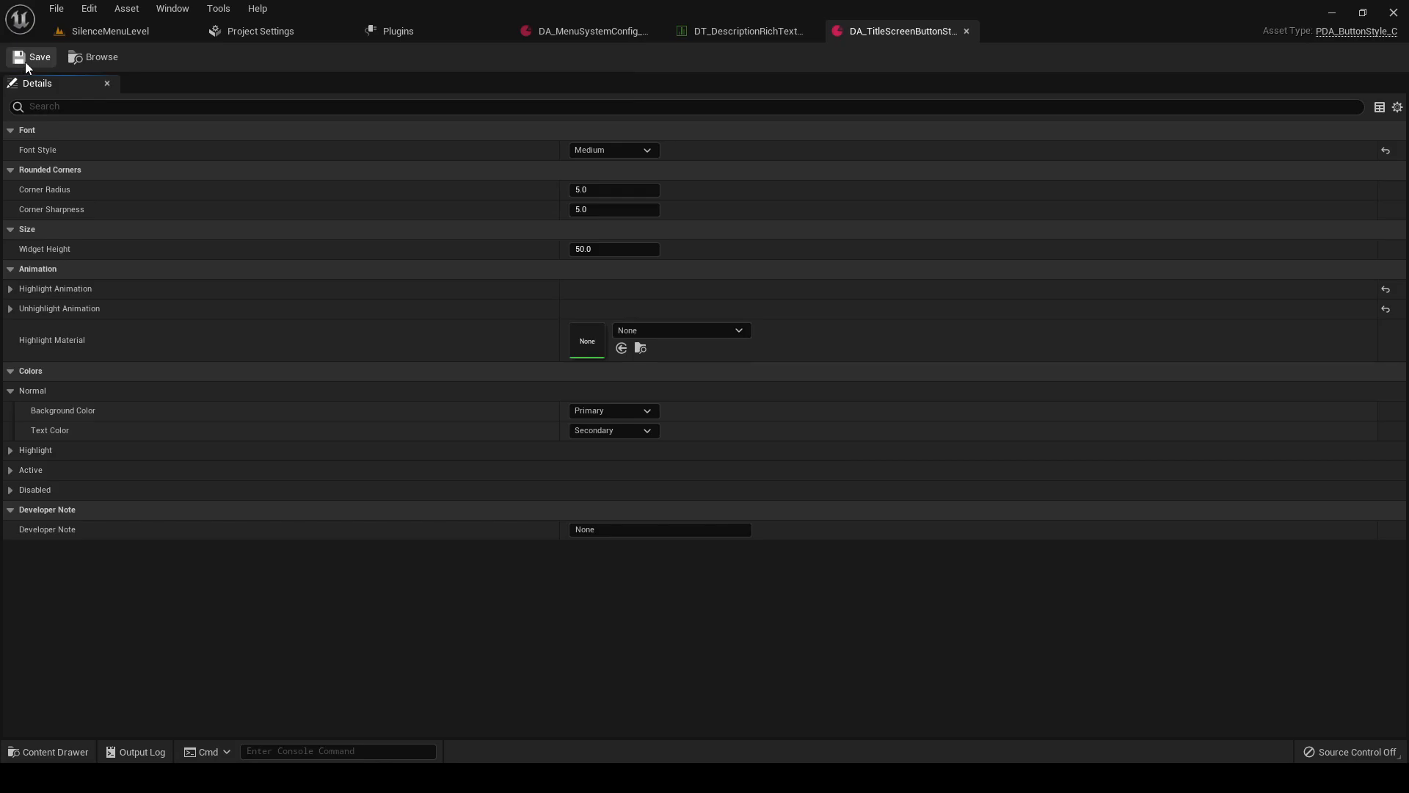
- Run the level again to check the title screen buttons without the highlight material, and end the play session
left_click(133, 34)
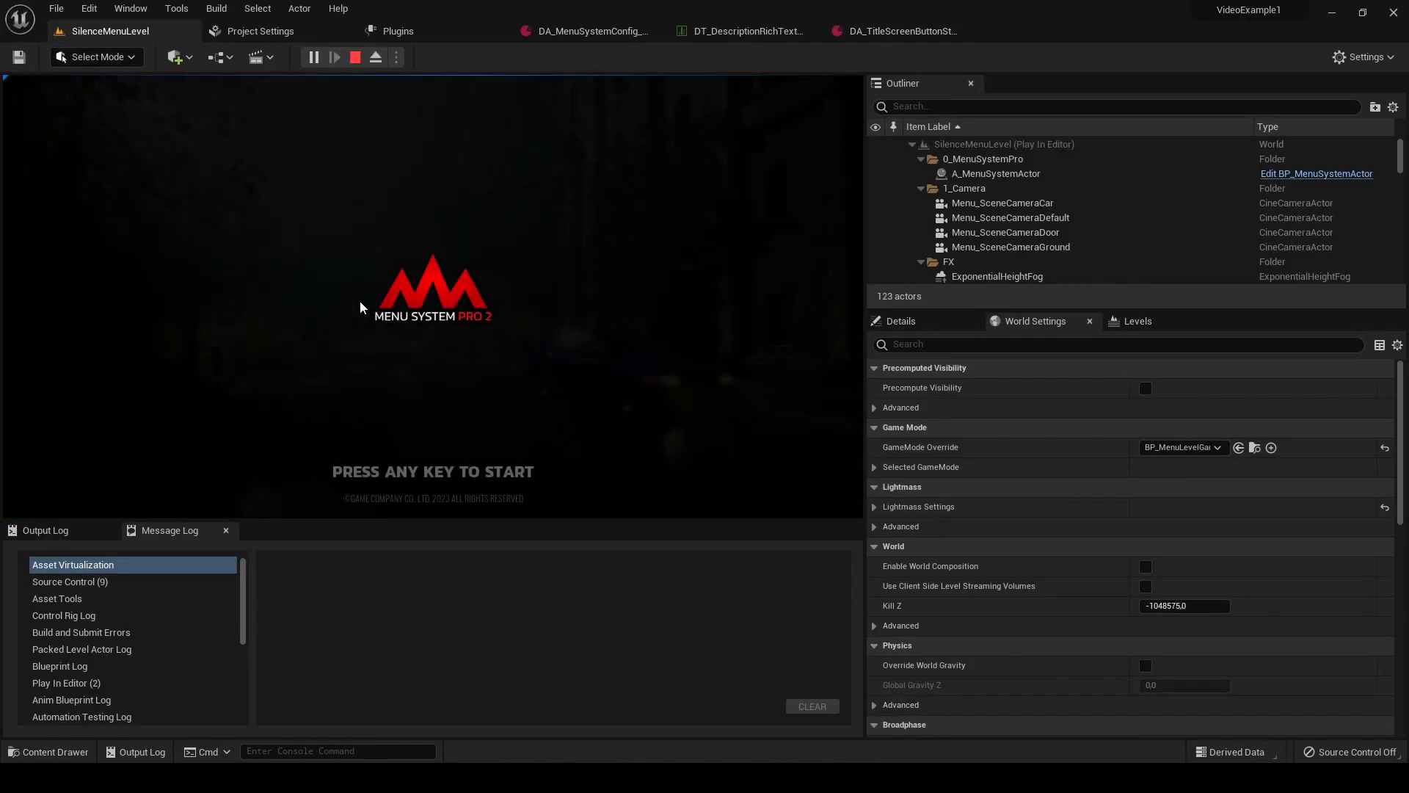
left_click(361, 301)
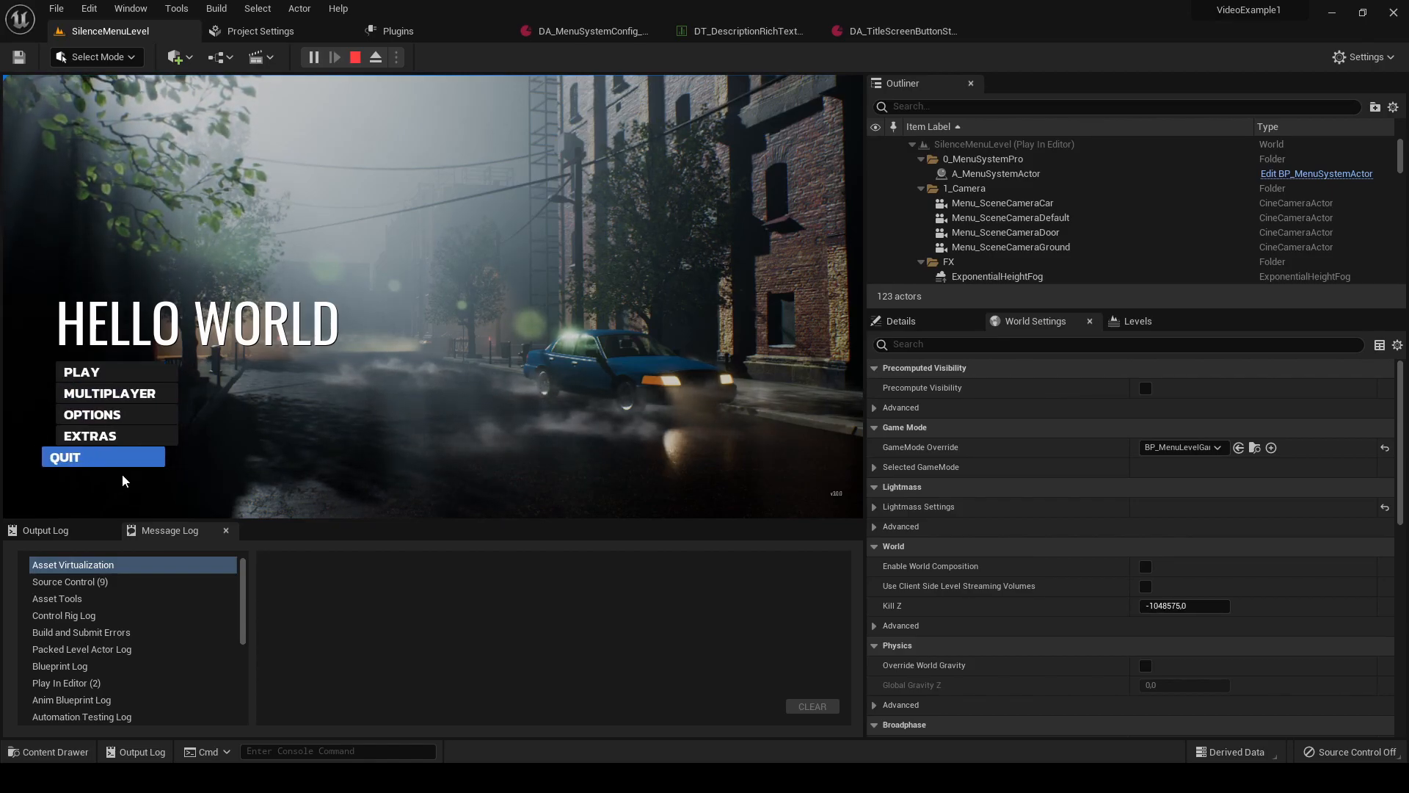
key("Escape")
- Open the WBP_TitleScreenButton_Silence widget from the Buttons folder of Design_Silence's Widgets
left_click(58, 751)
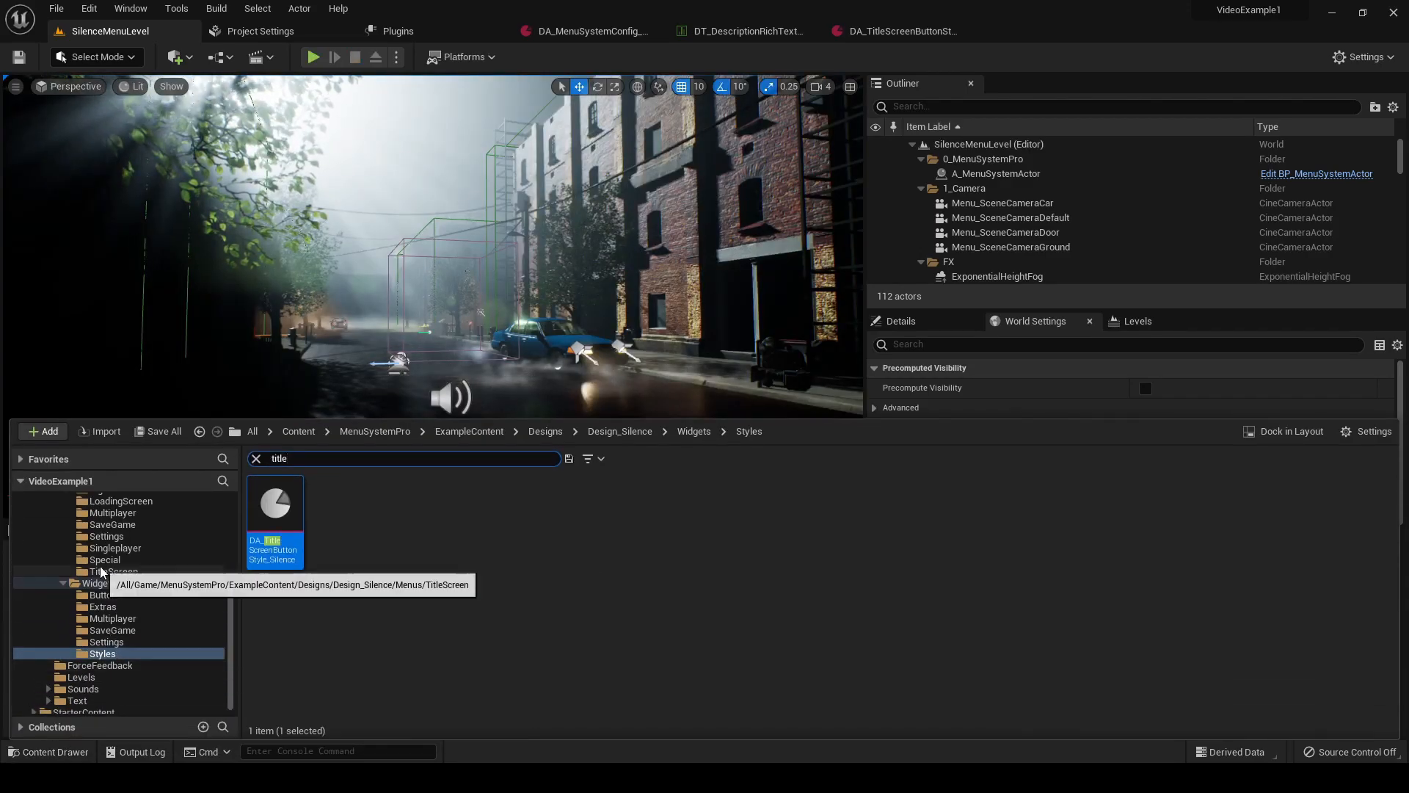
scroll(116, 569, "up", 2)
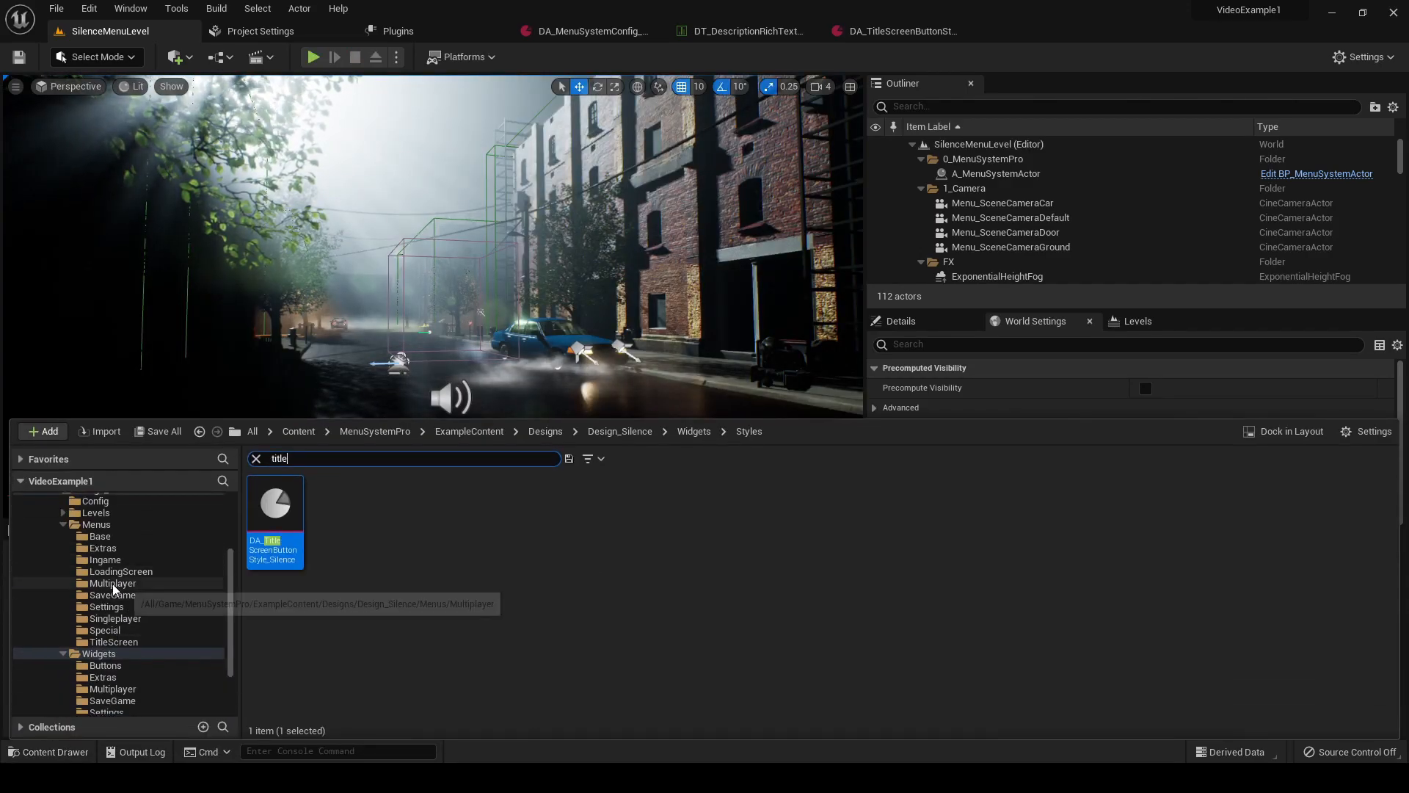
left_click(100, 653)
scroll(98, 624, "up", 2)
left_click(62, 595)
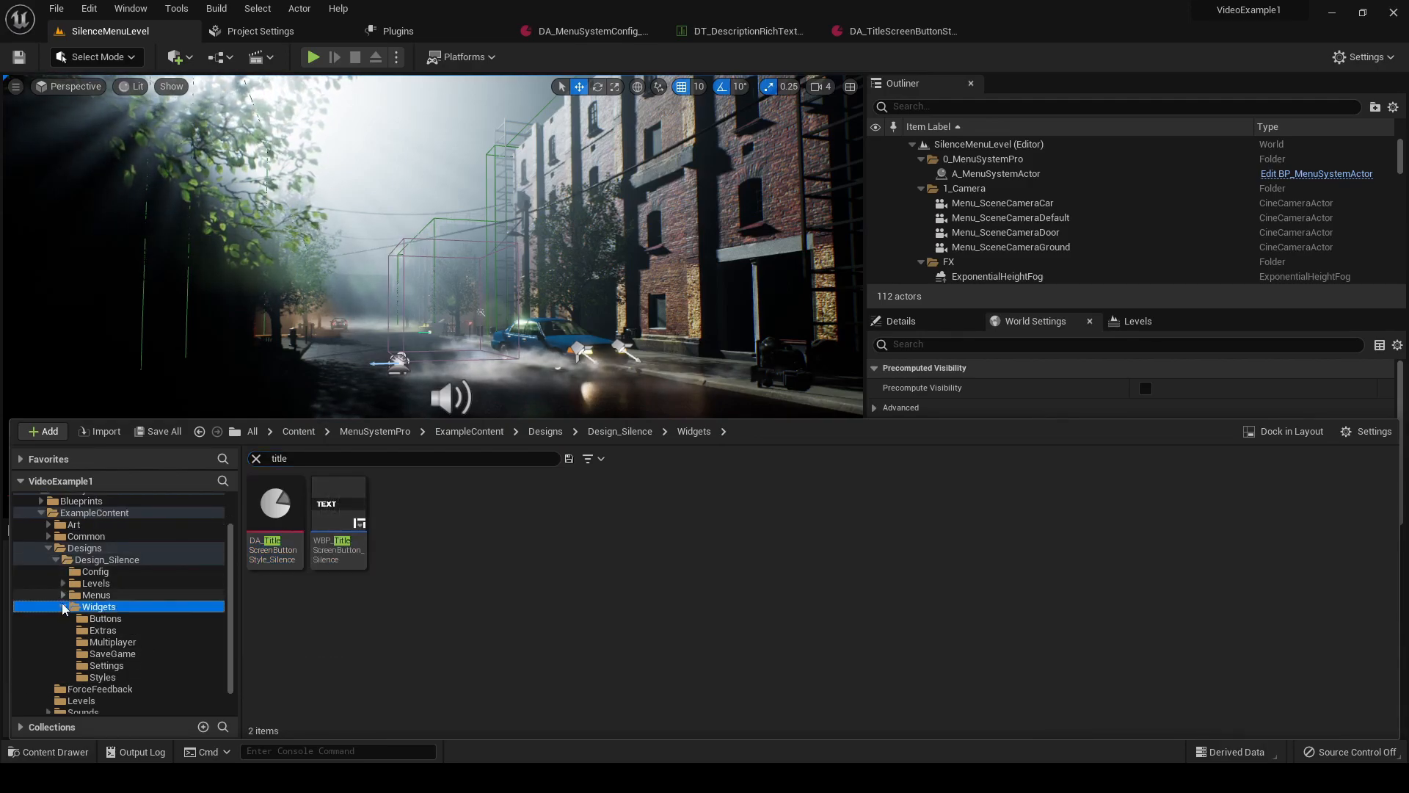
left_click(112, 620)
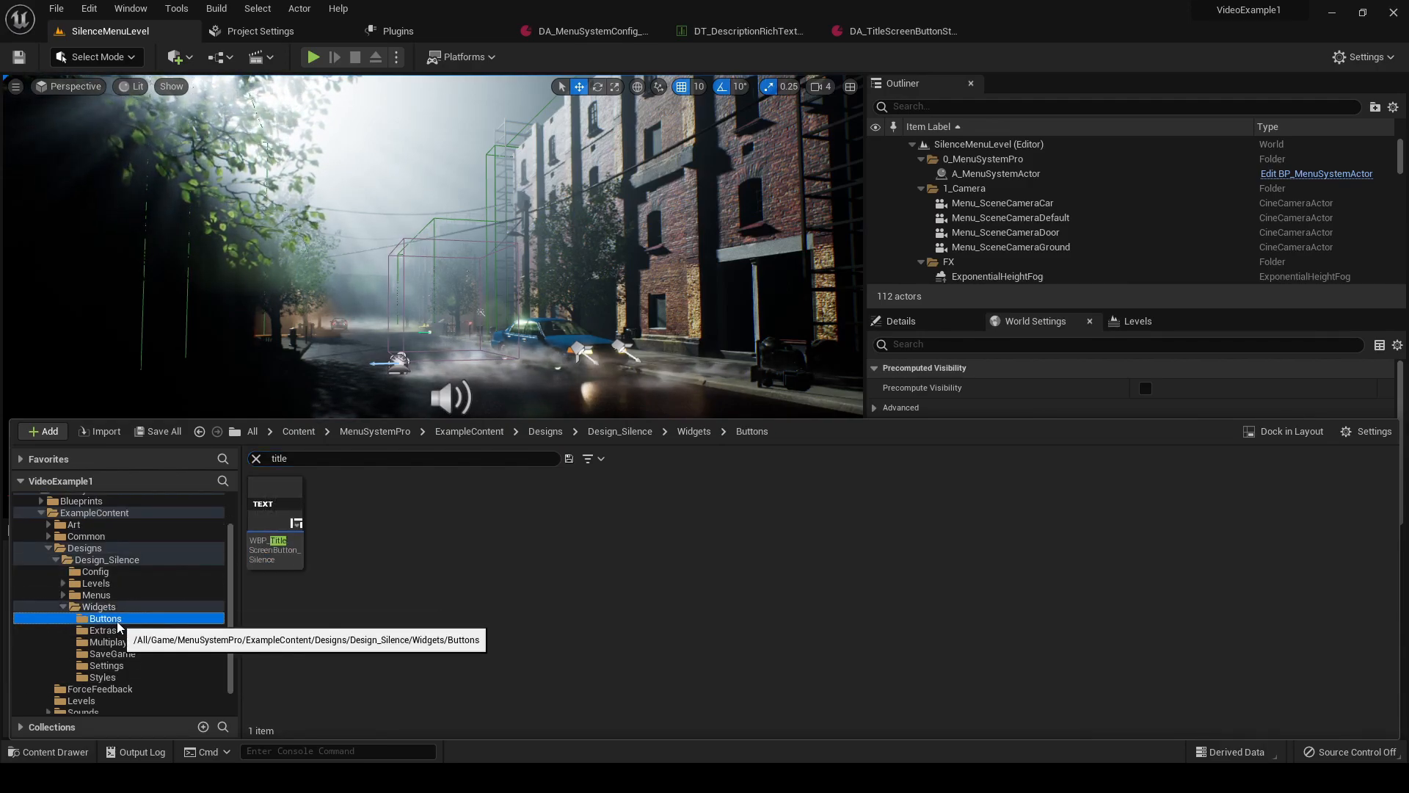
left_click(292, 565)
double_click(291, 566)
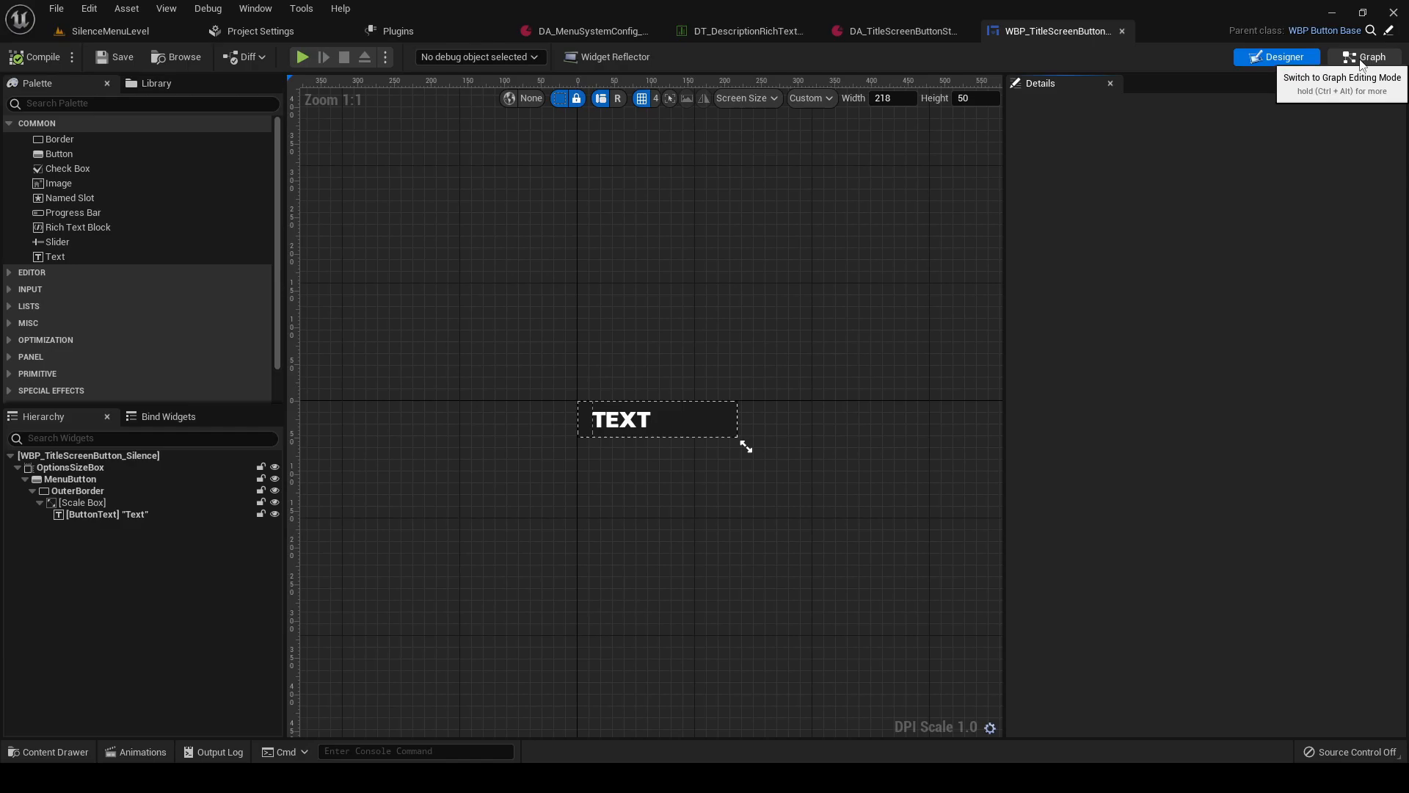
- Wrap the title button's Scale Box with a Horizontal Box and insert an Image widget in it before the Scale Box
left_click(119, 514)
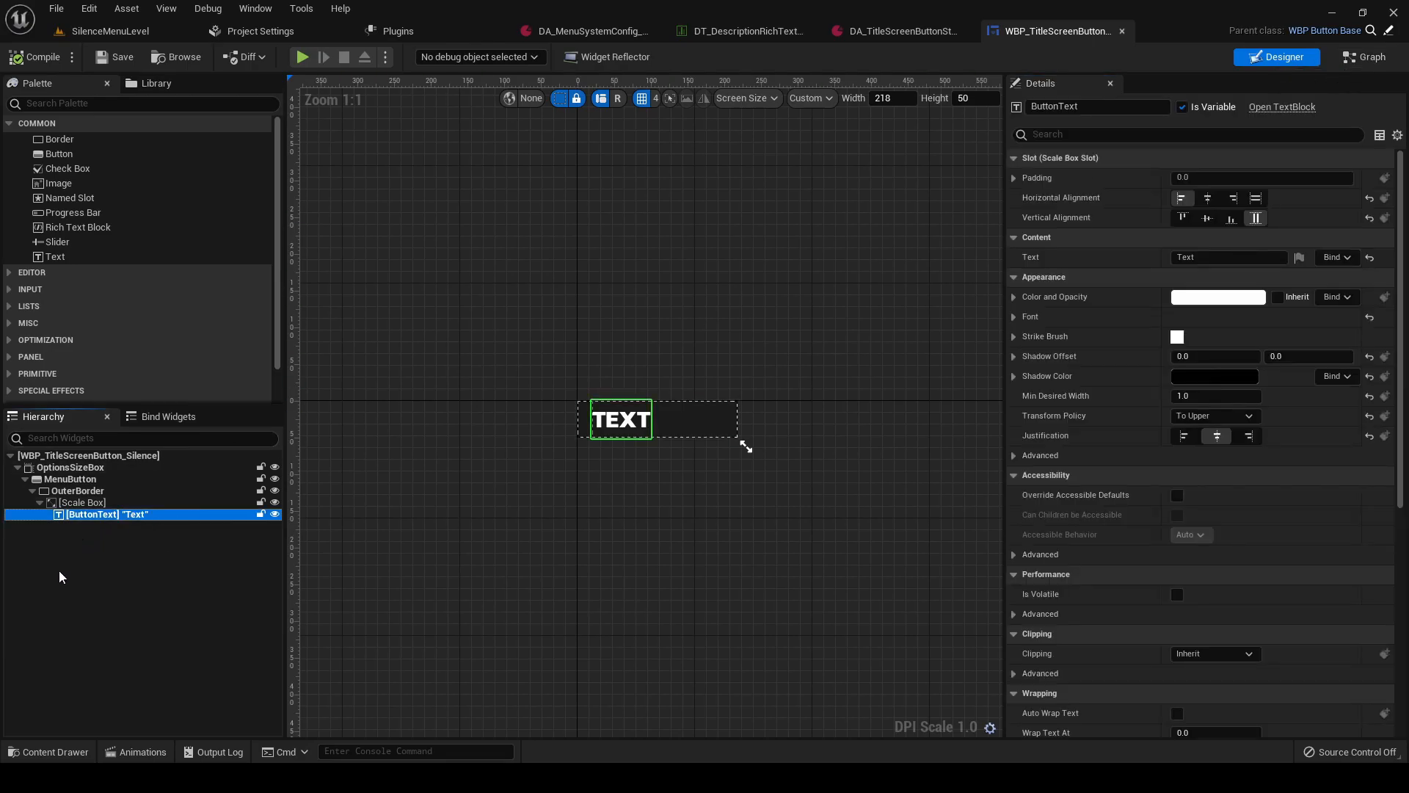
left_click(74, 103)
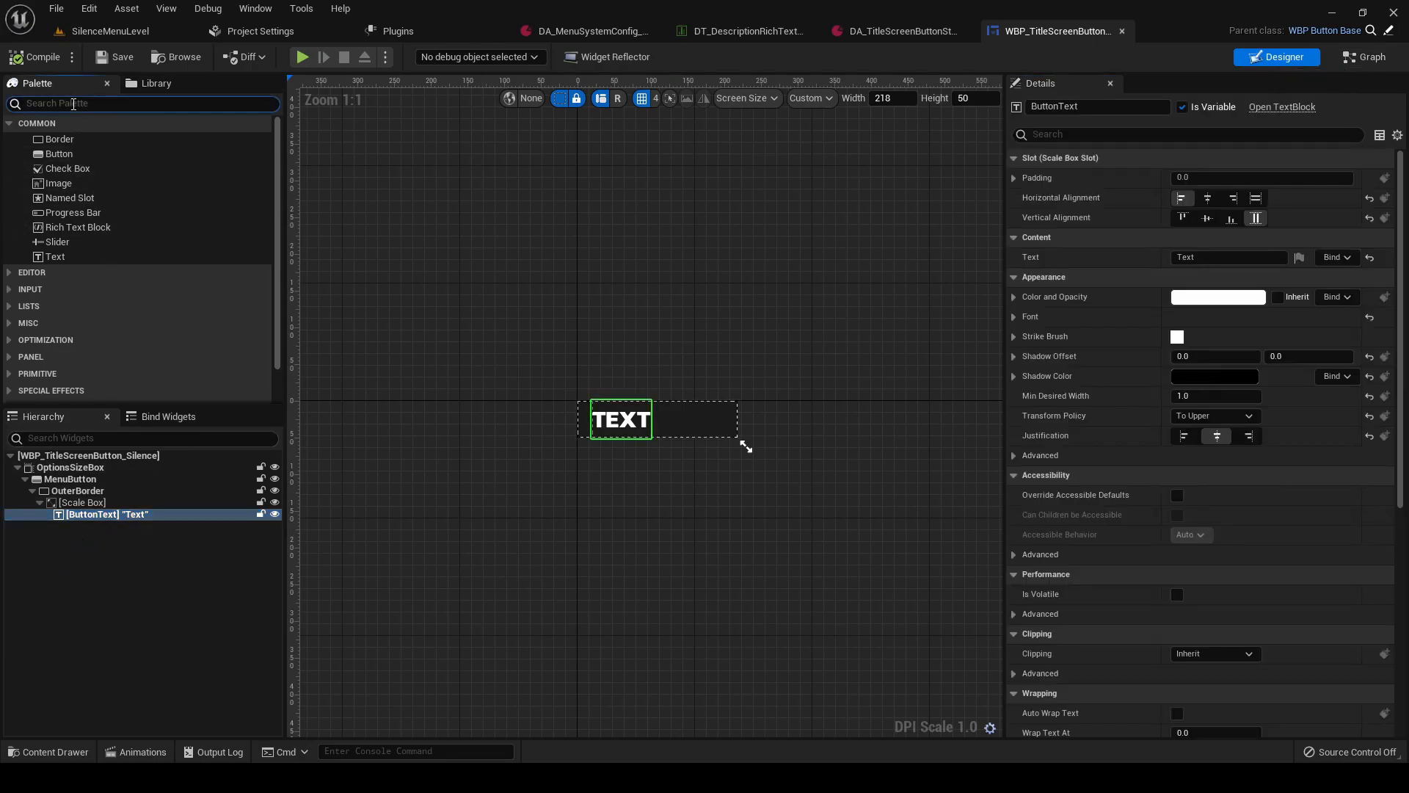
type("image")
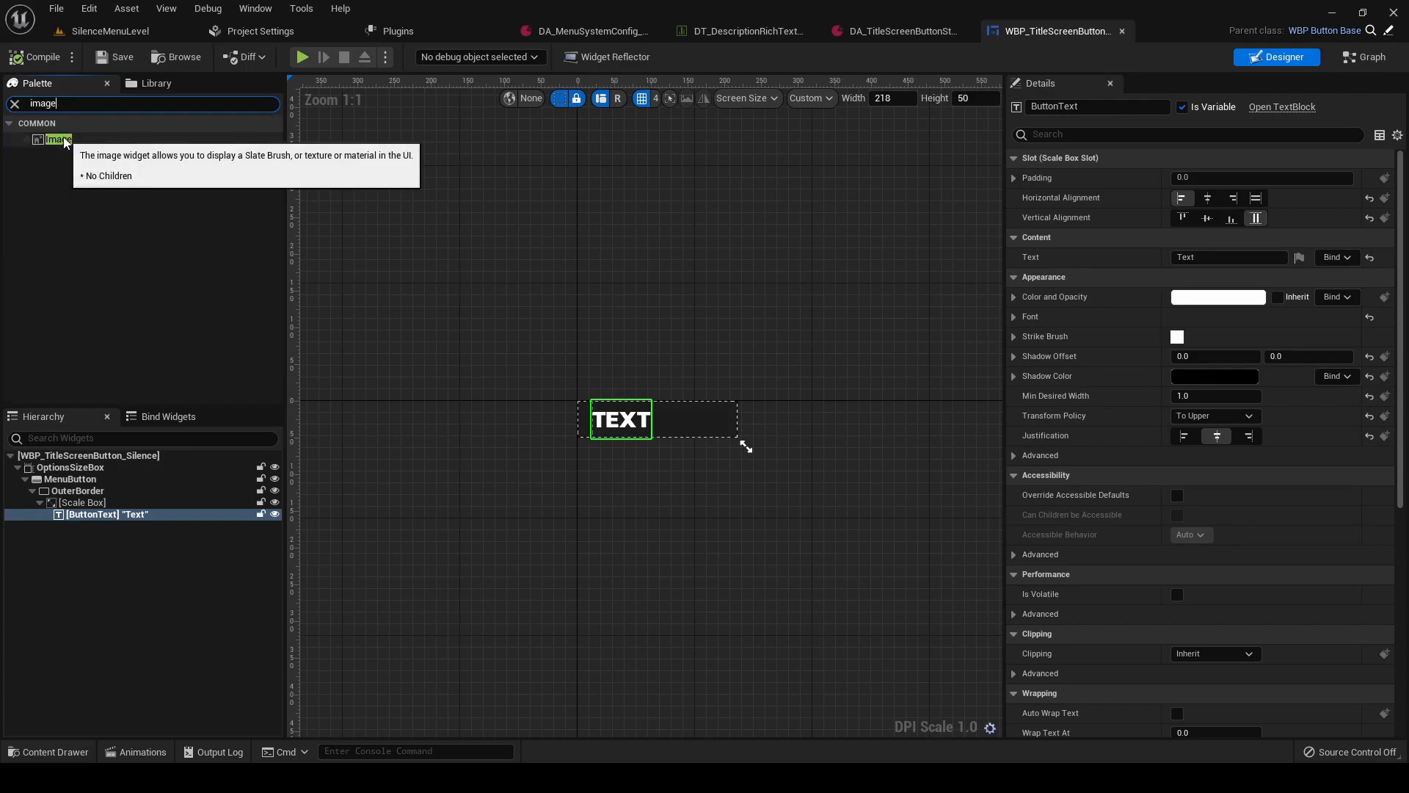
right_click(86, 505)
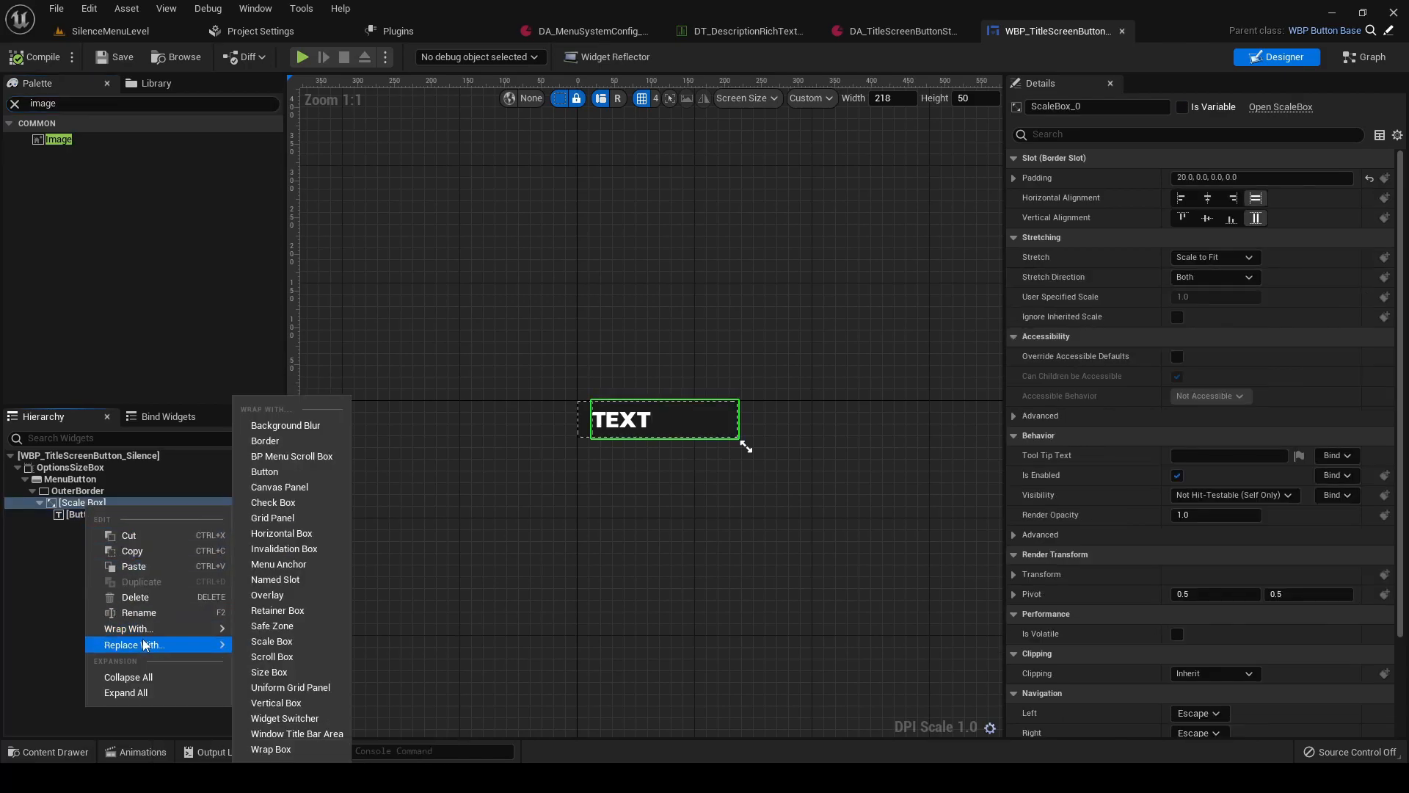
mouse_move(143, 643)
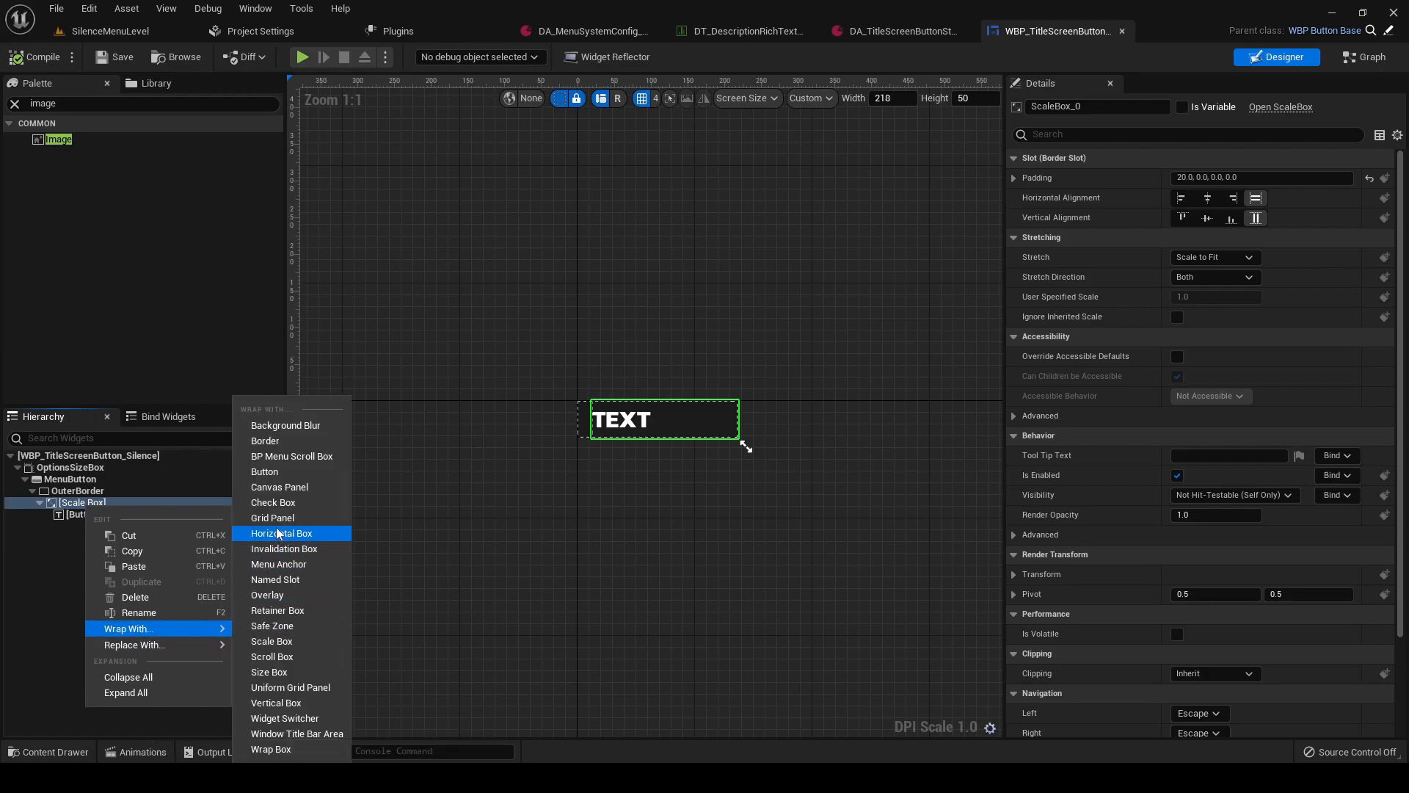
left_click(283, 535)
left_click_drag(59, 139, 82, 513)
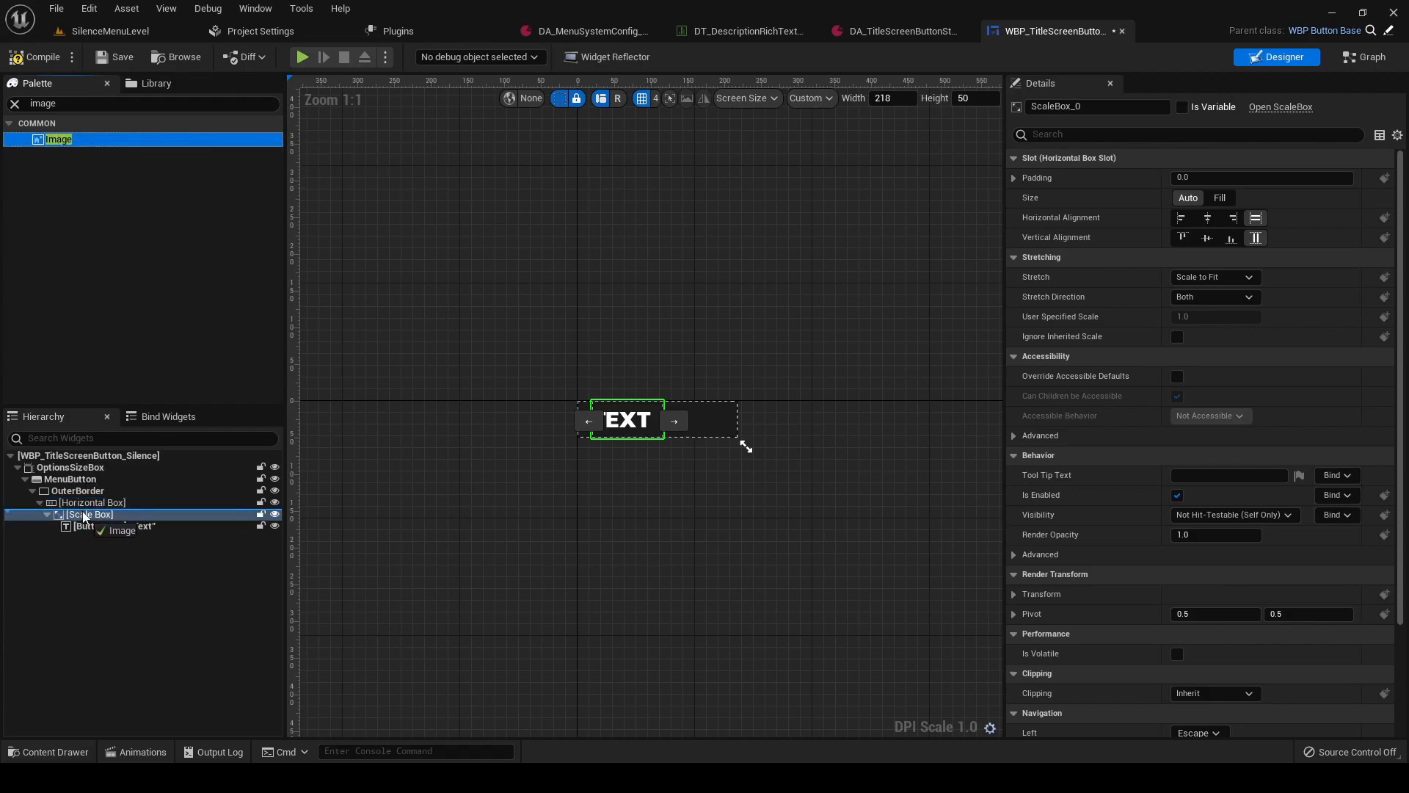
- Center the new image horizontally and vertically in its slot and set its right padding to 10
left_click(101, 517)
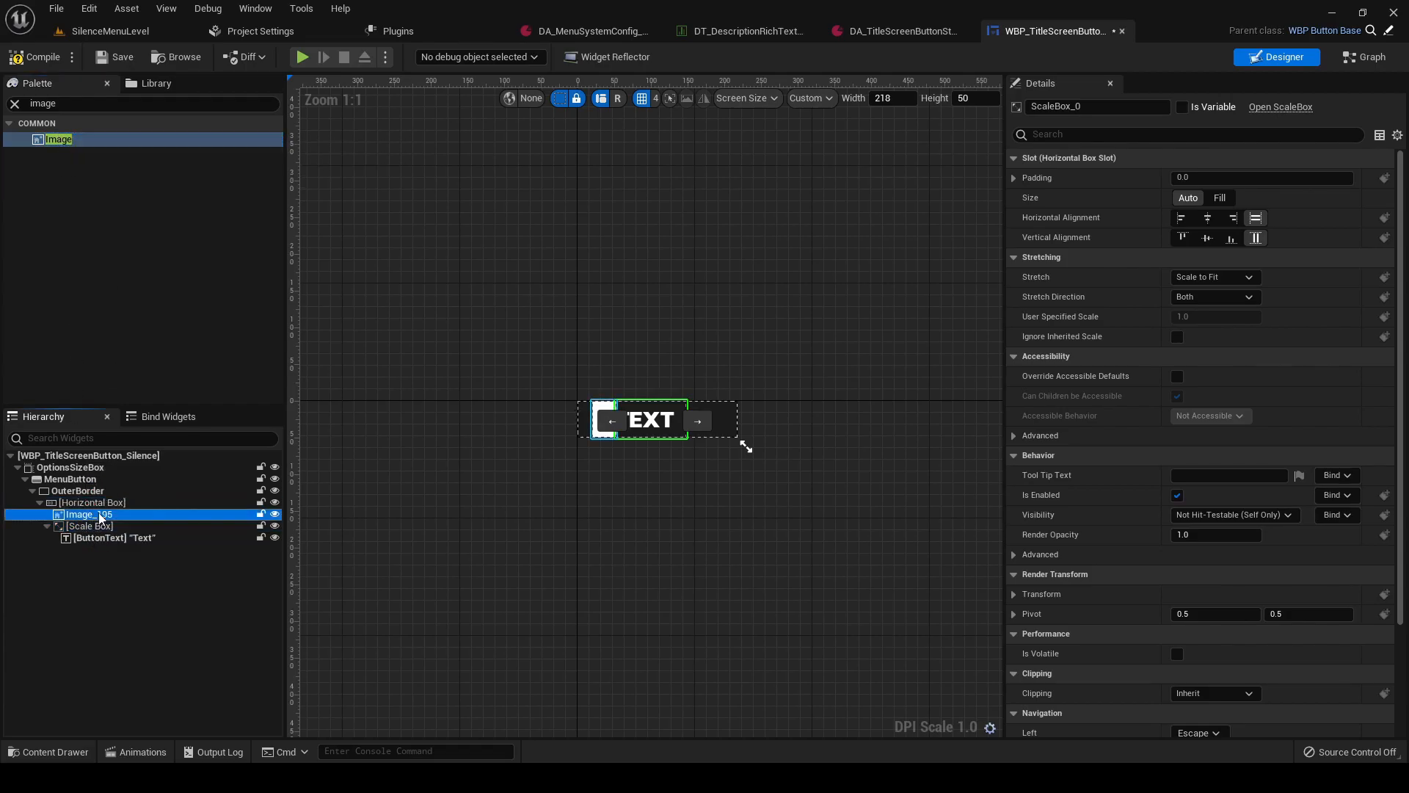
left_click(1208, 218)
left_click(1208, 237)
scroll(653, 441, "up", 6)
scroll(566, 416, "up", 3)
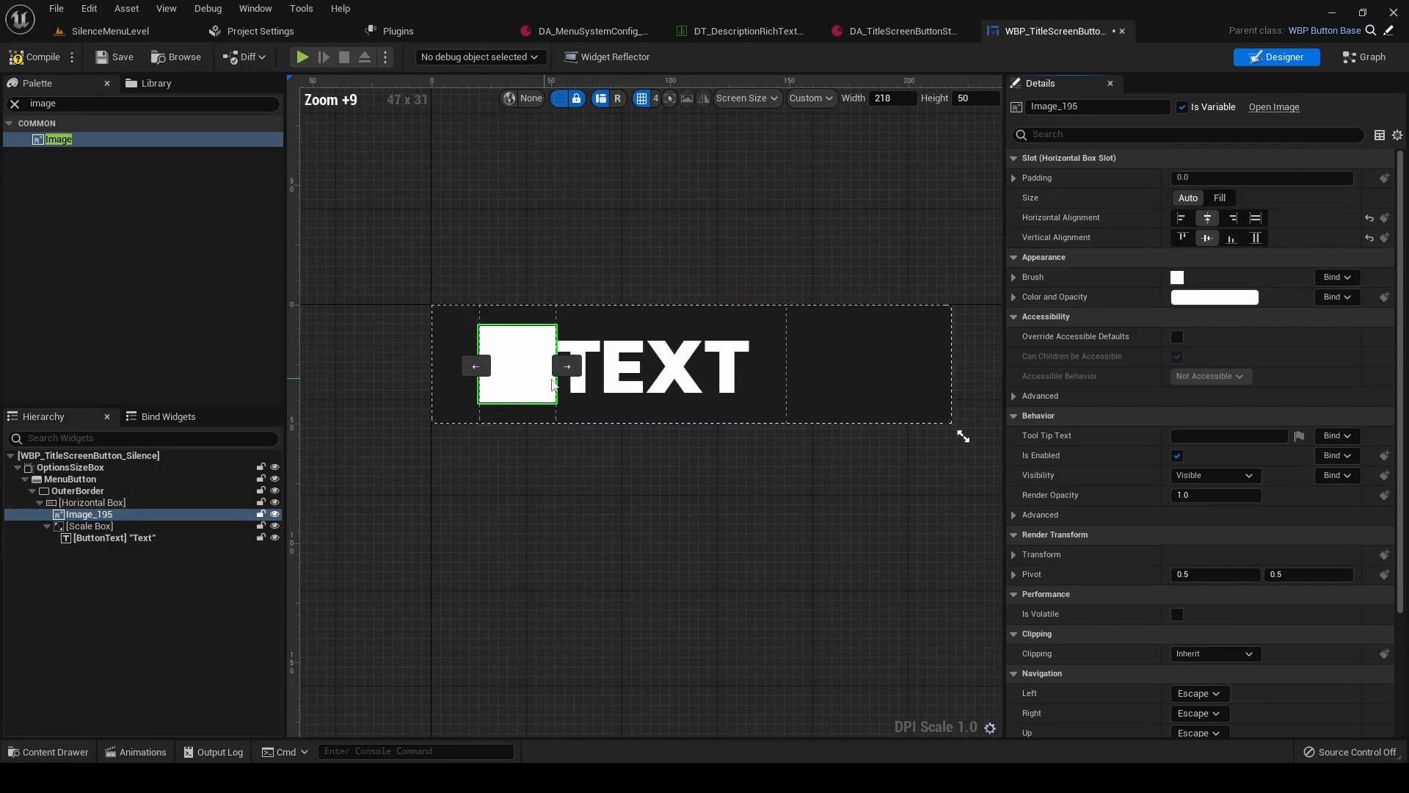
left_click(1013, 177)
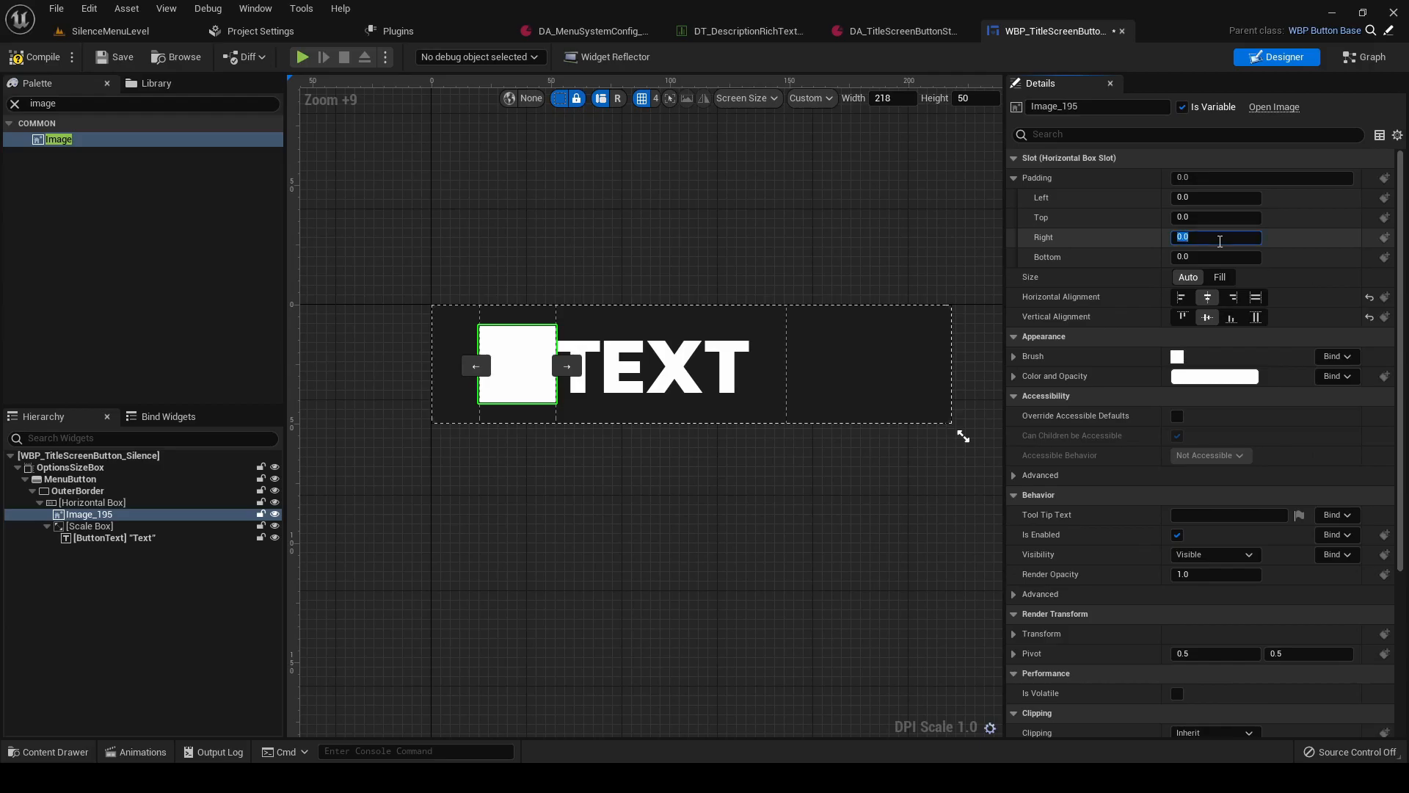
key("Return")
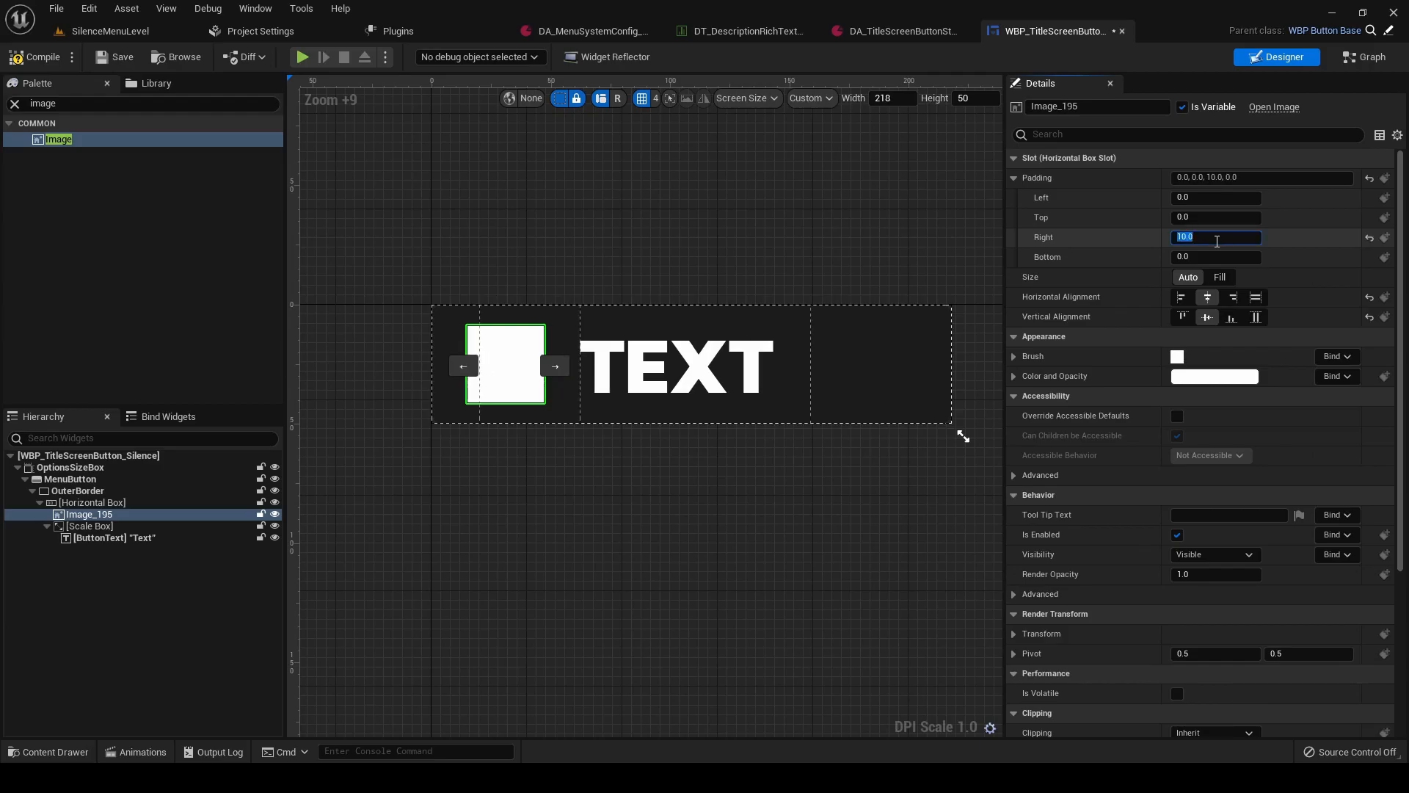
- Assign the UE_Logo_stacked_unreal-engine_white texture to the image's brush, searching the assets for "unreal"
left_click(1015, 358)
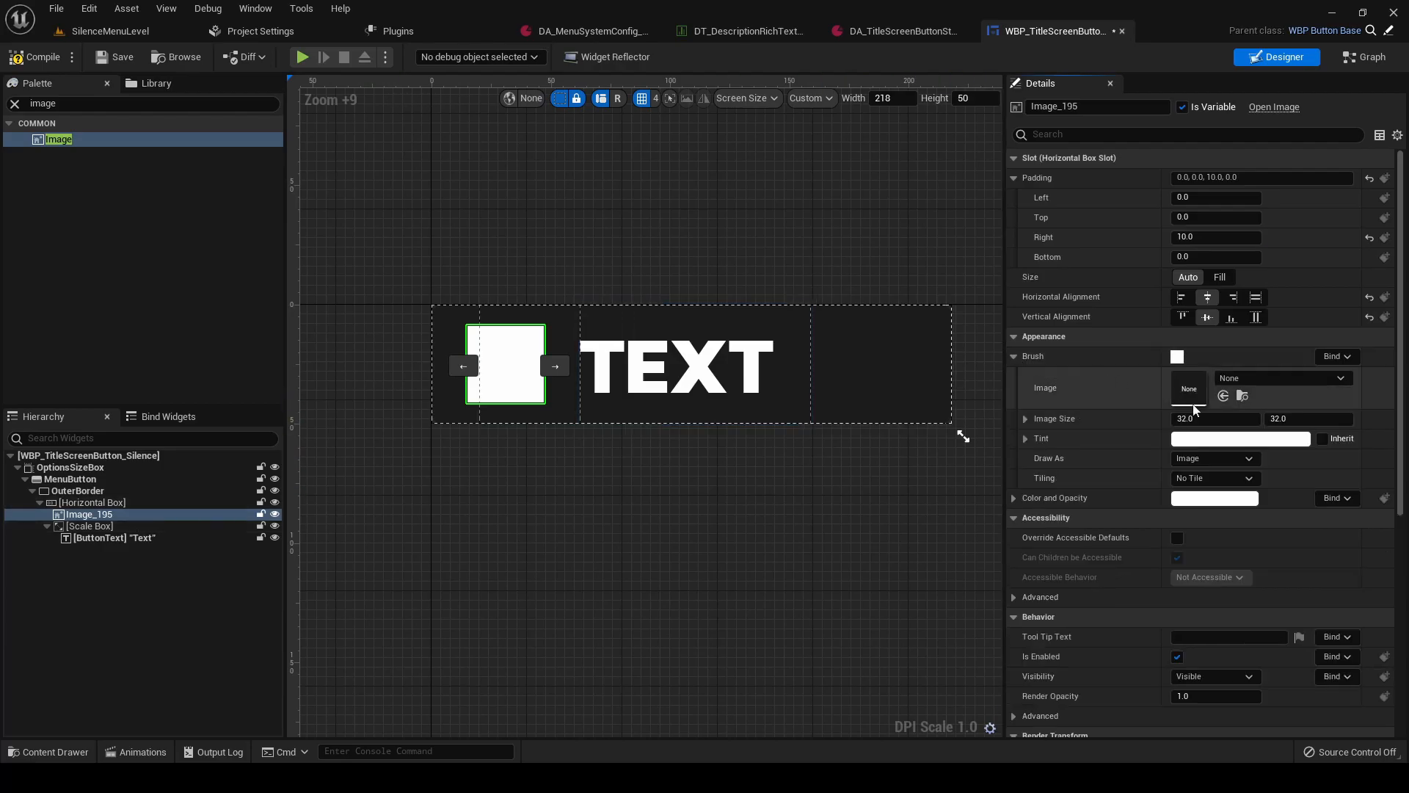
left_click(1265, 378)
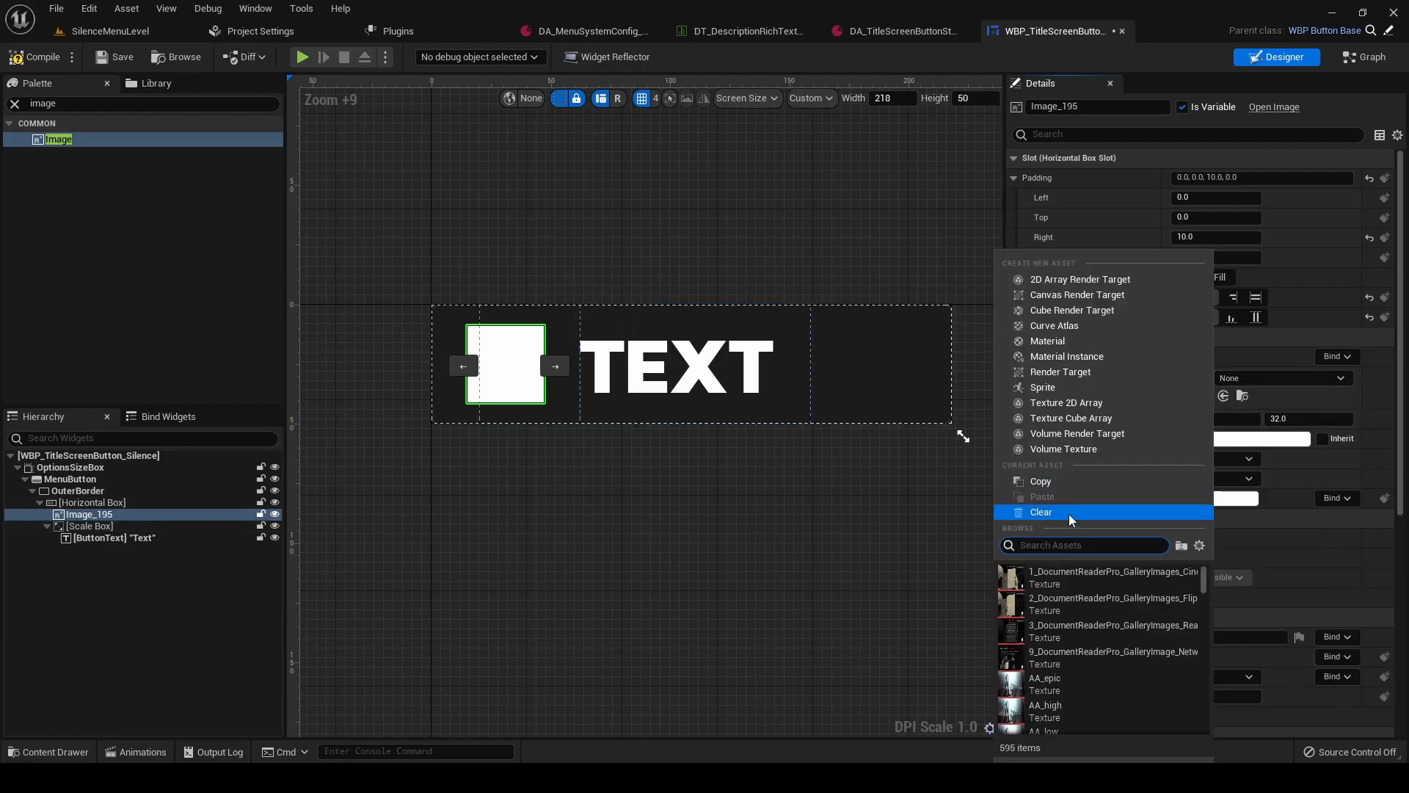
scroll(1094, 627, "down", 10)
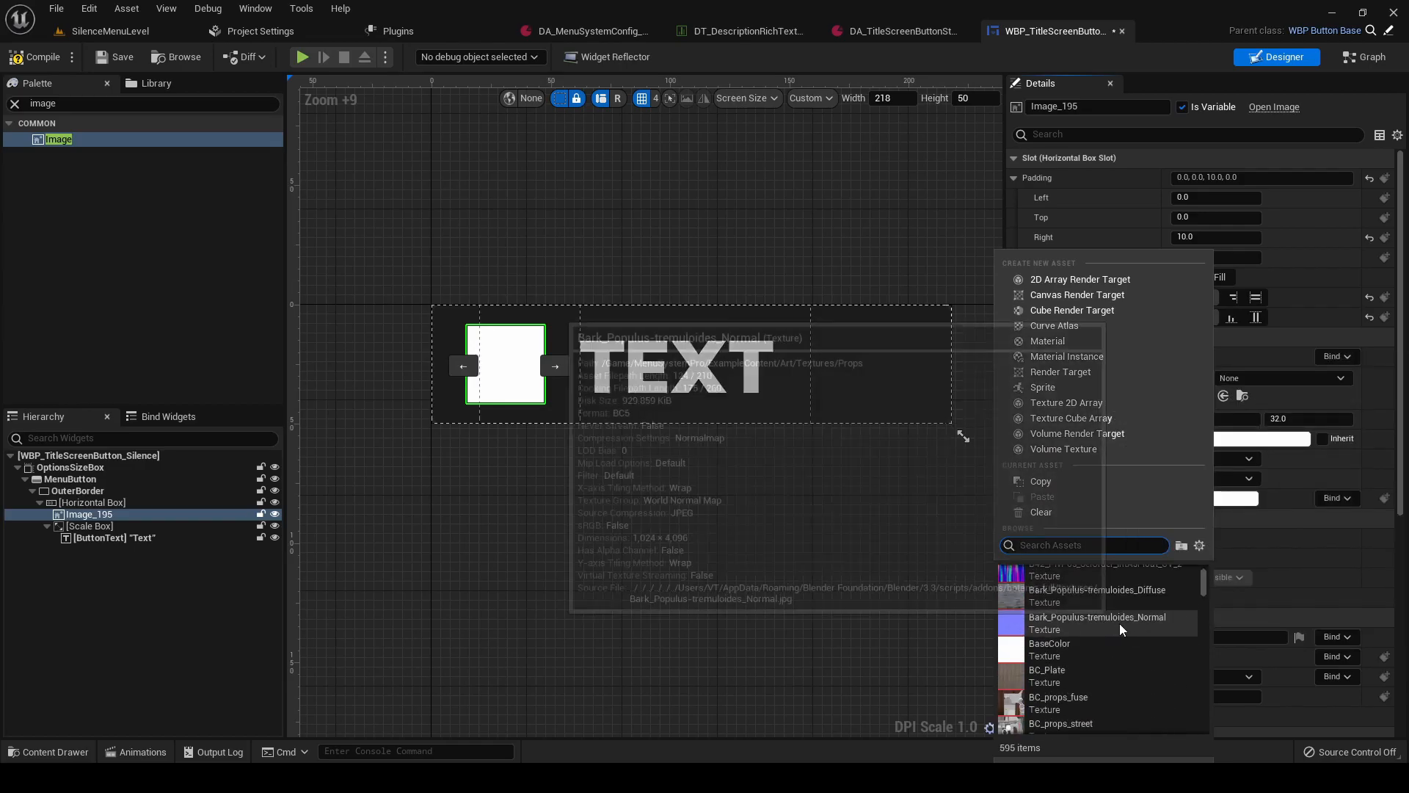
left_click_drag(1208, 584, 1205, 597)
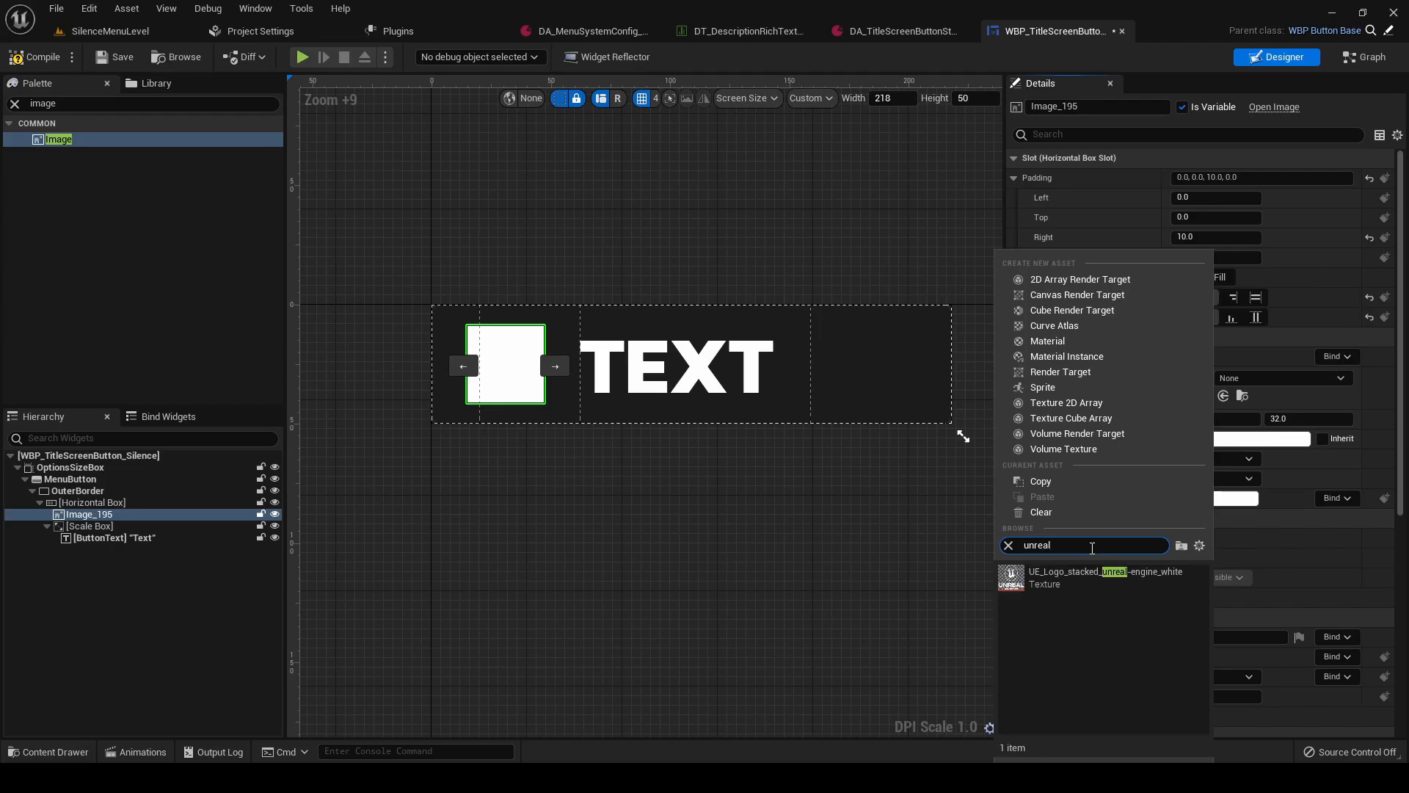
left_click(1065, 577)
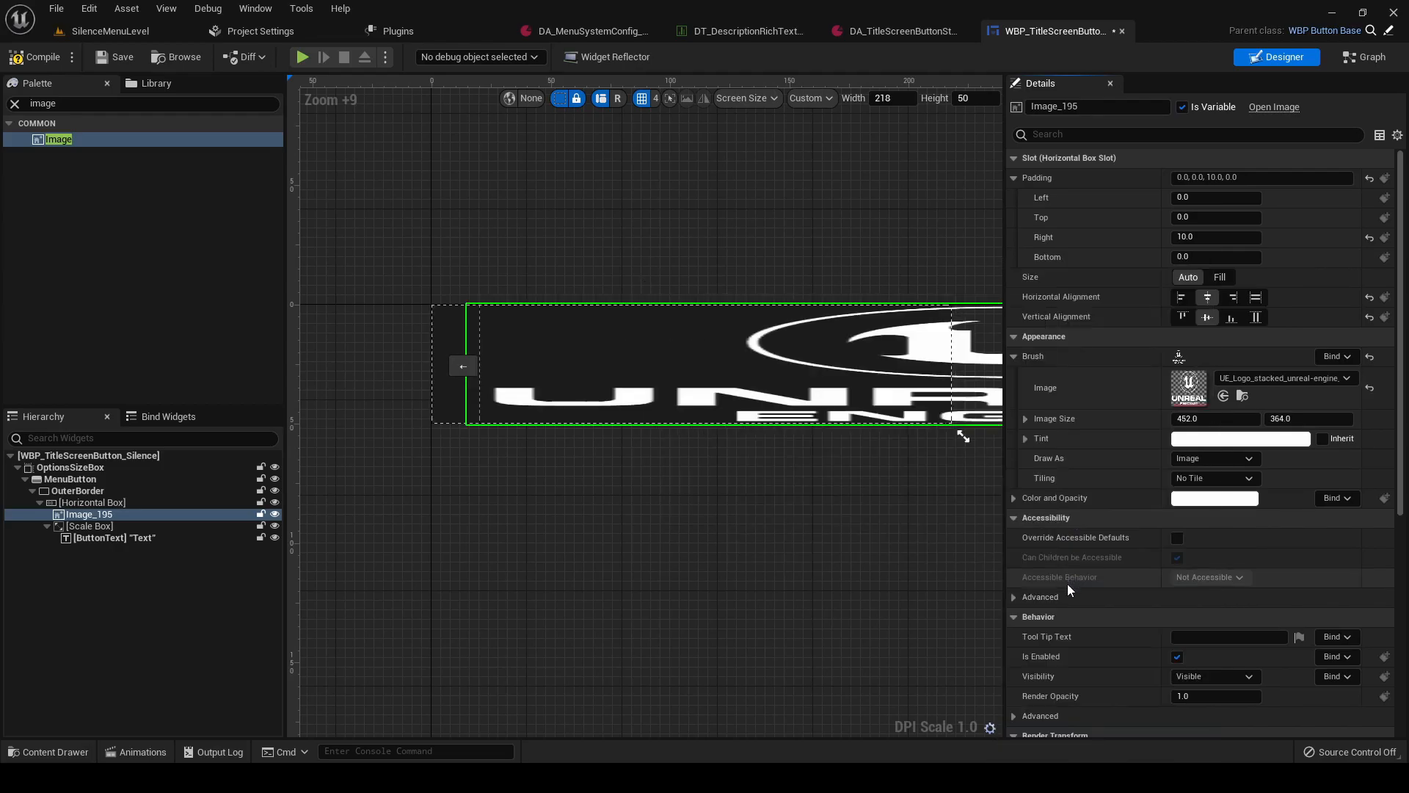
- Set the logo's Image Size to 16 by 16 and compile the button widget
left_click(1226, 419)
type("16")
key("Tab")
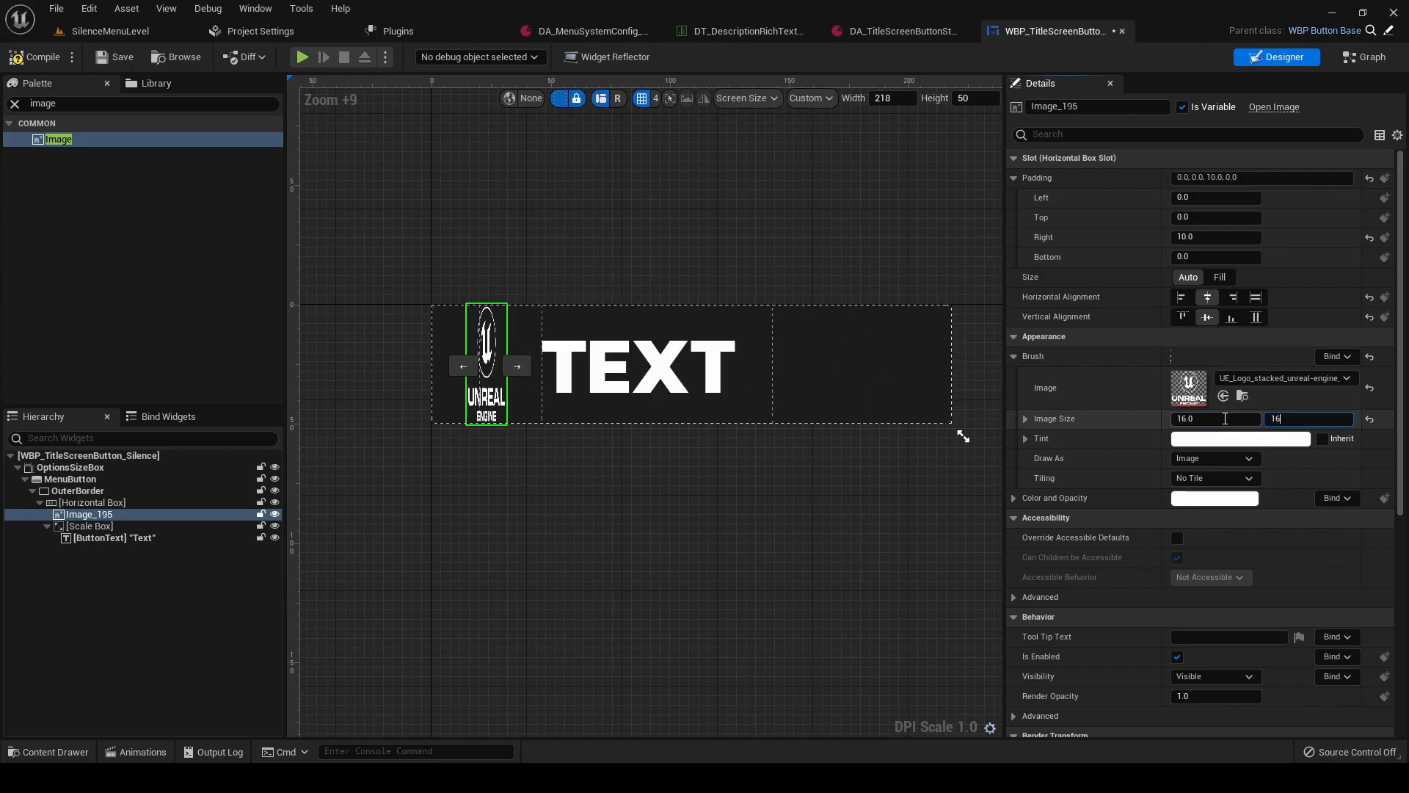
type("16")
key("Return")
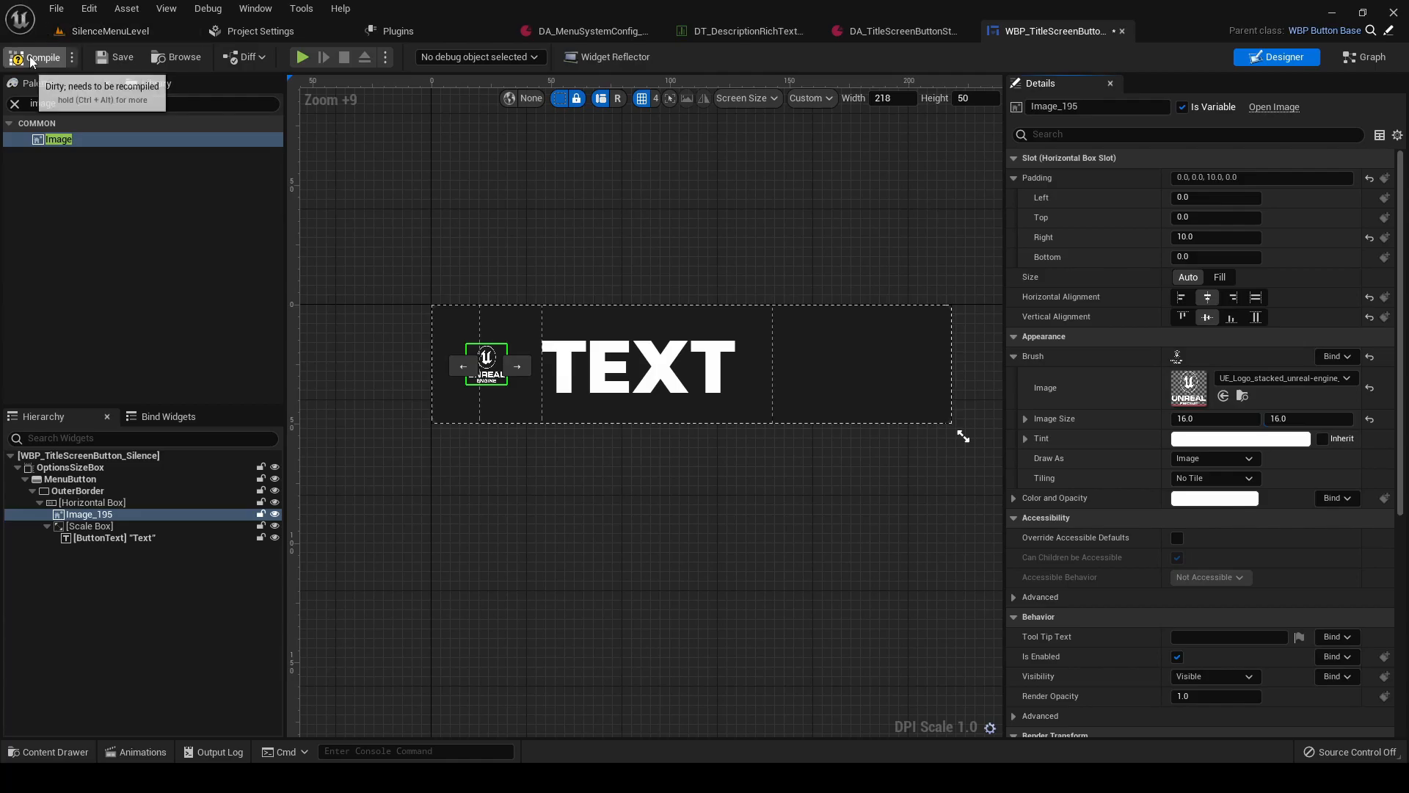
left_click(31, 58)
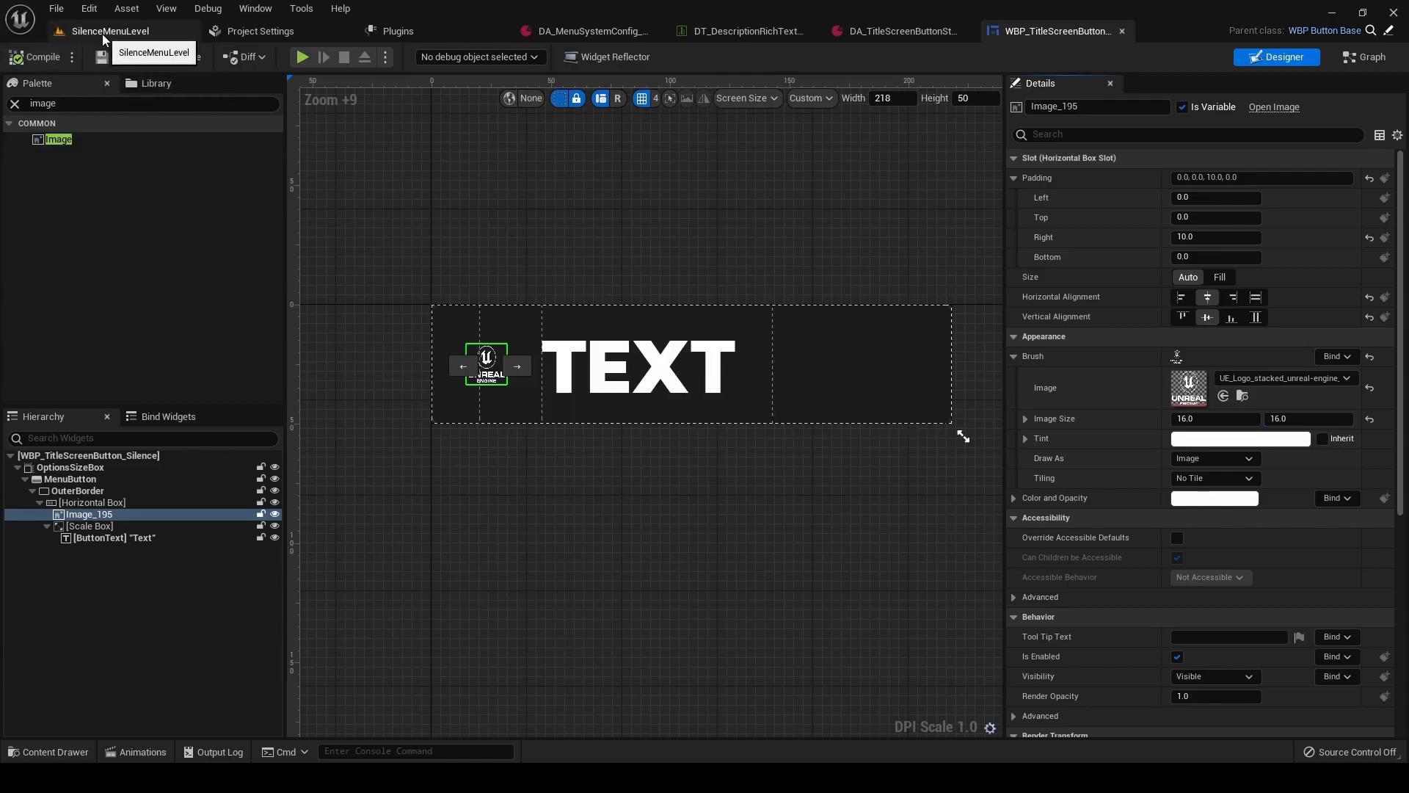
- Play-test SilenceMenuLevel to check the logo on the title screen buttons, moving down to Quit, and stop the session
left_click(104, 34)
left_click(313, 57)
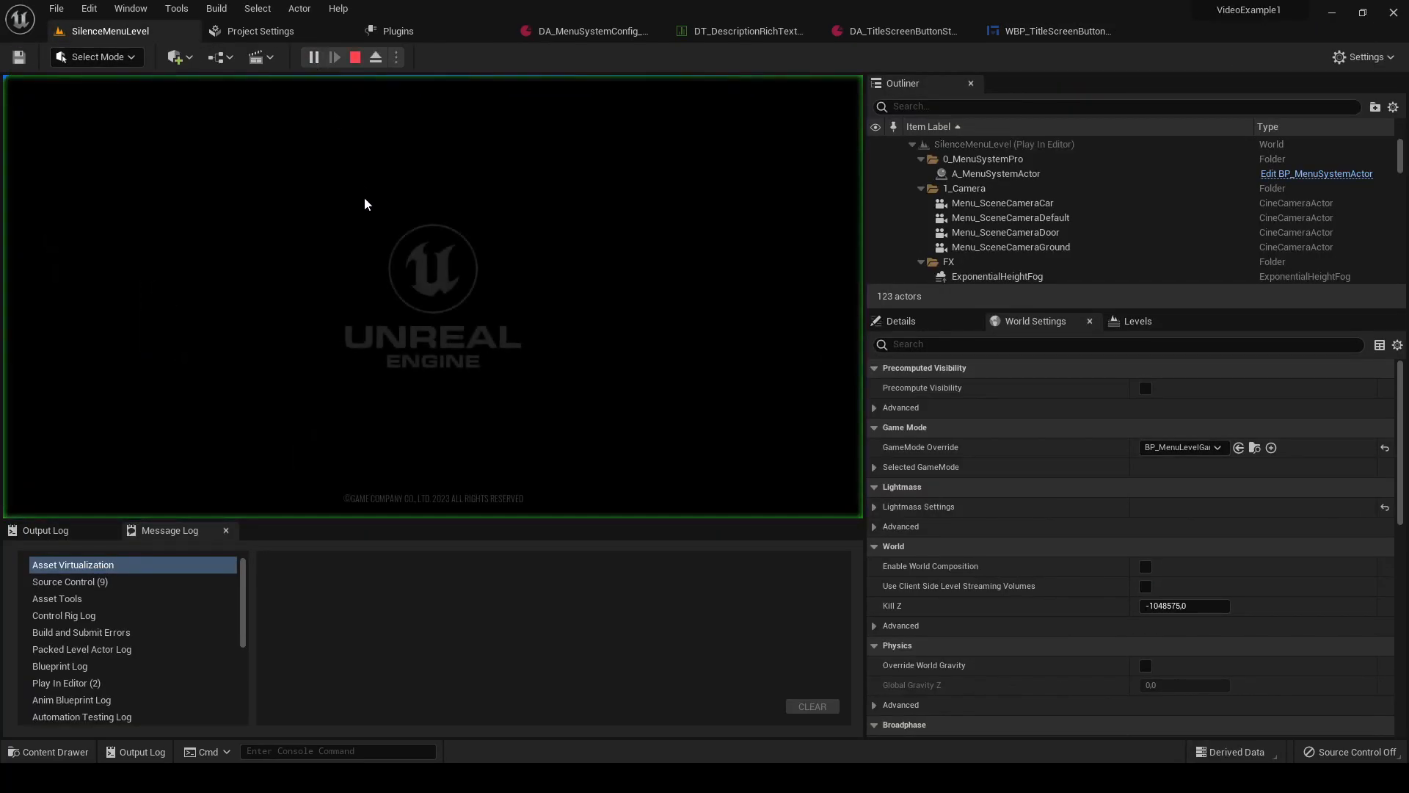
left_click(405, 322)
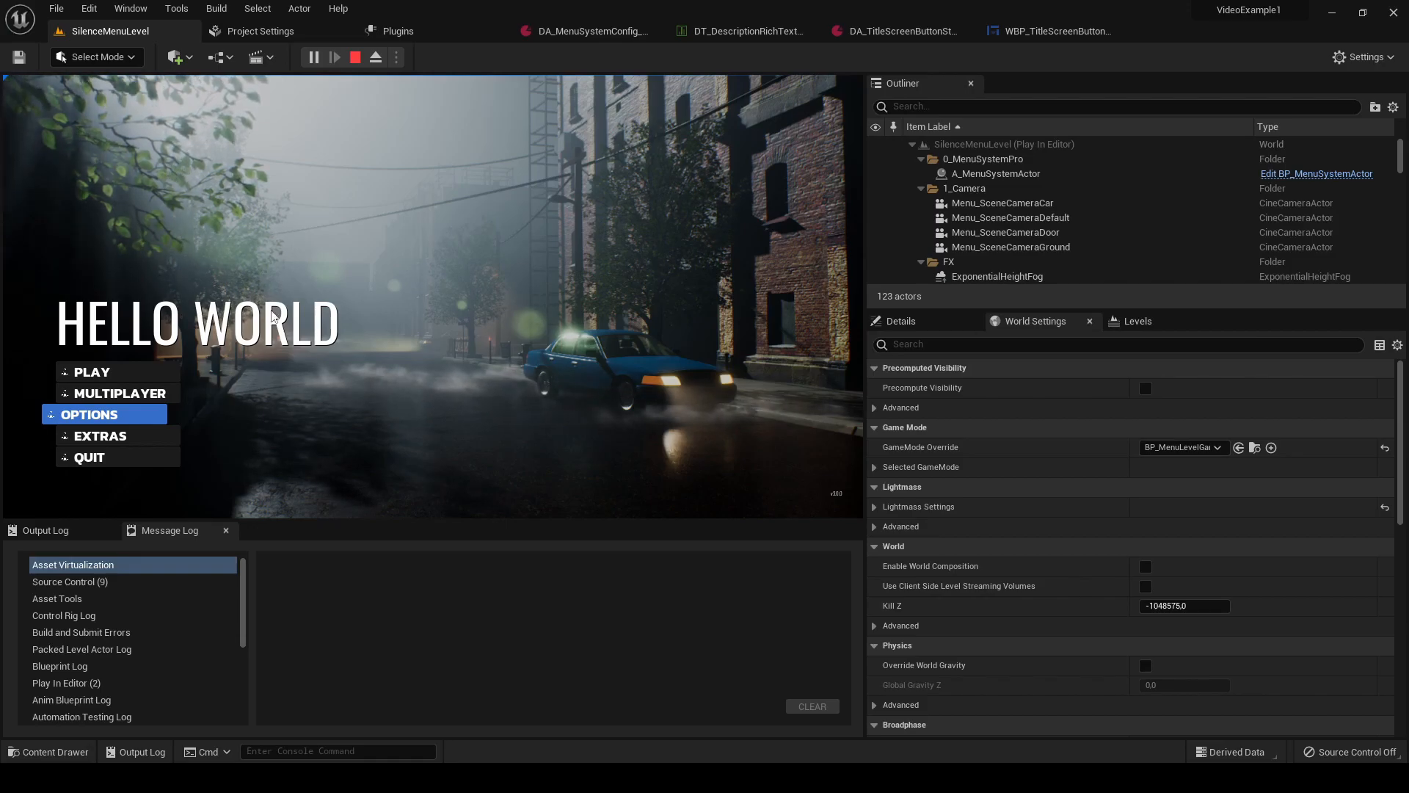
key("Down")
key("Down")
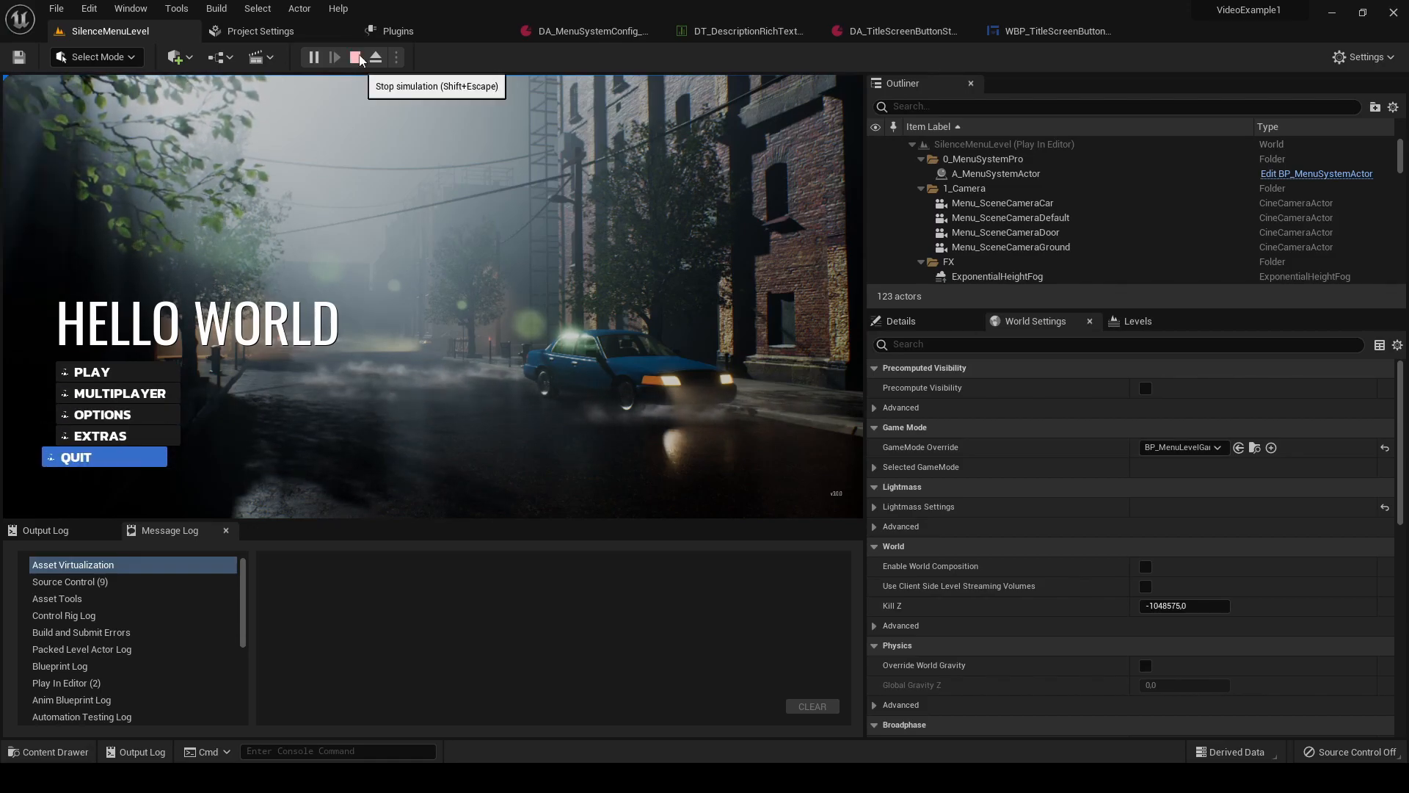
left_click(356, 57)
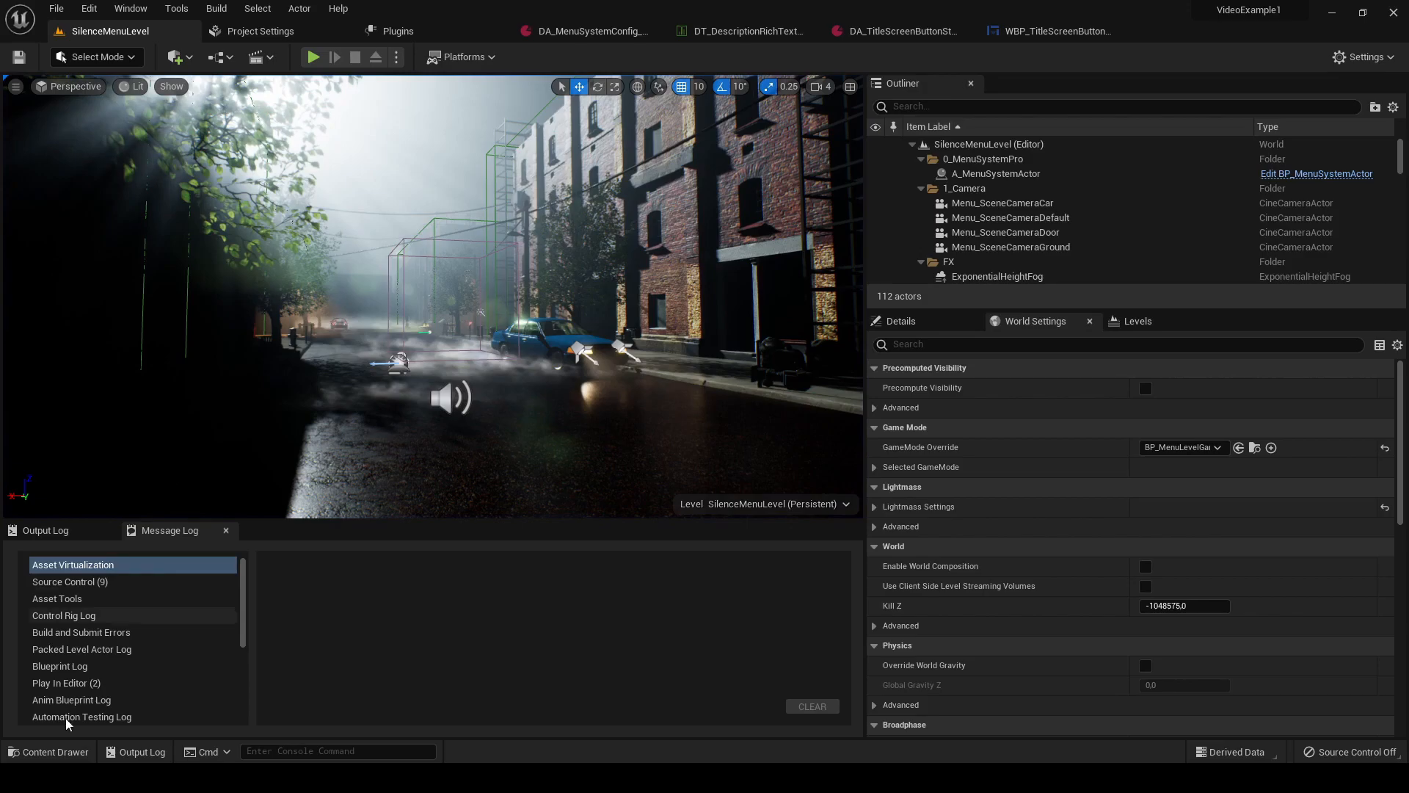
- Clear the asset search for "title" and show the contents of the Design_Silence folder
left_click(30, 752)
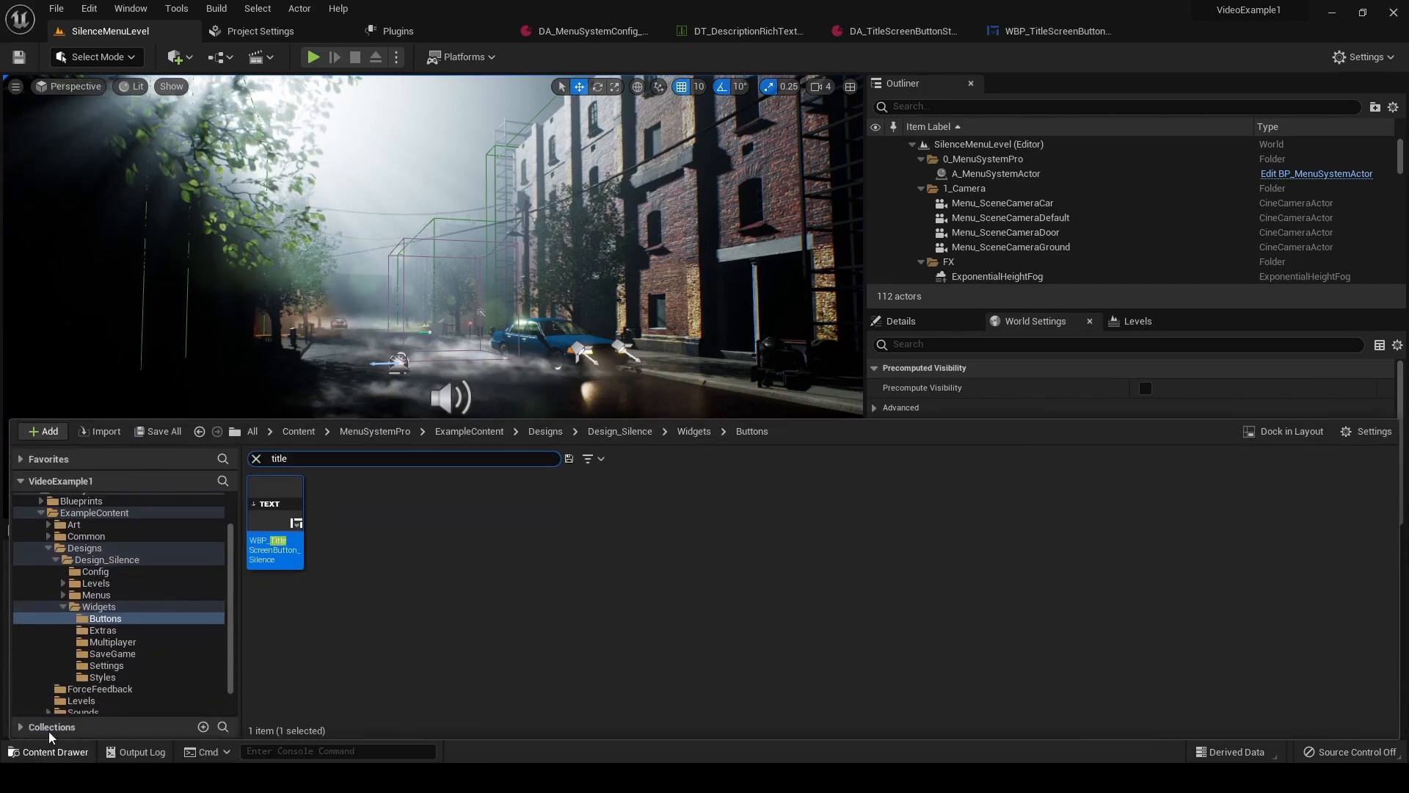
left_click(98, 561)
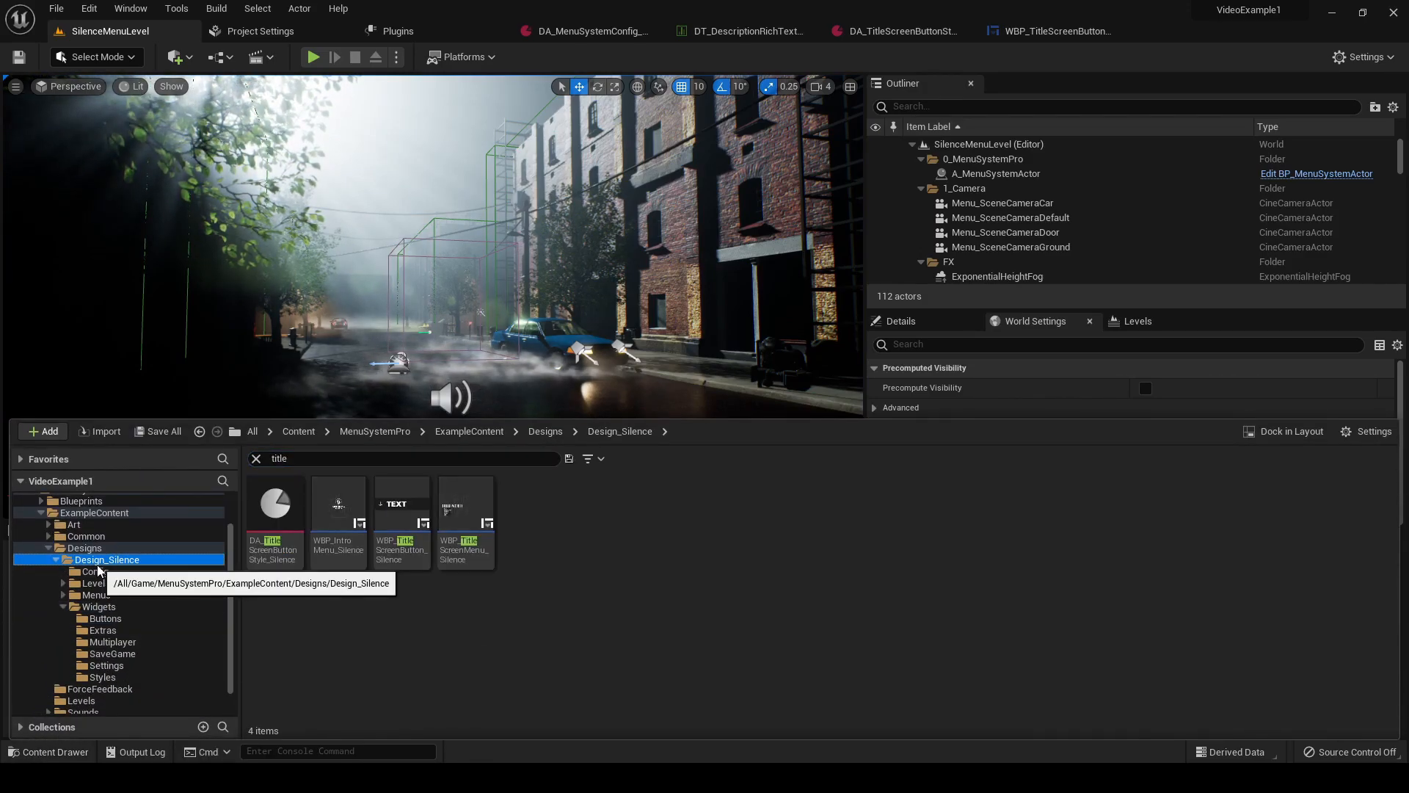
left_click(256, 458)
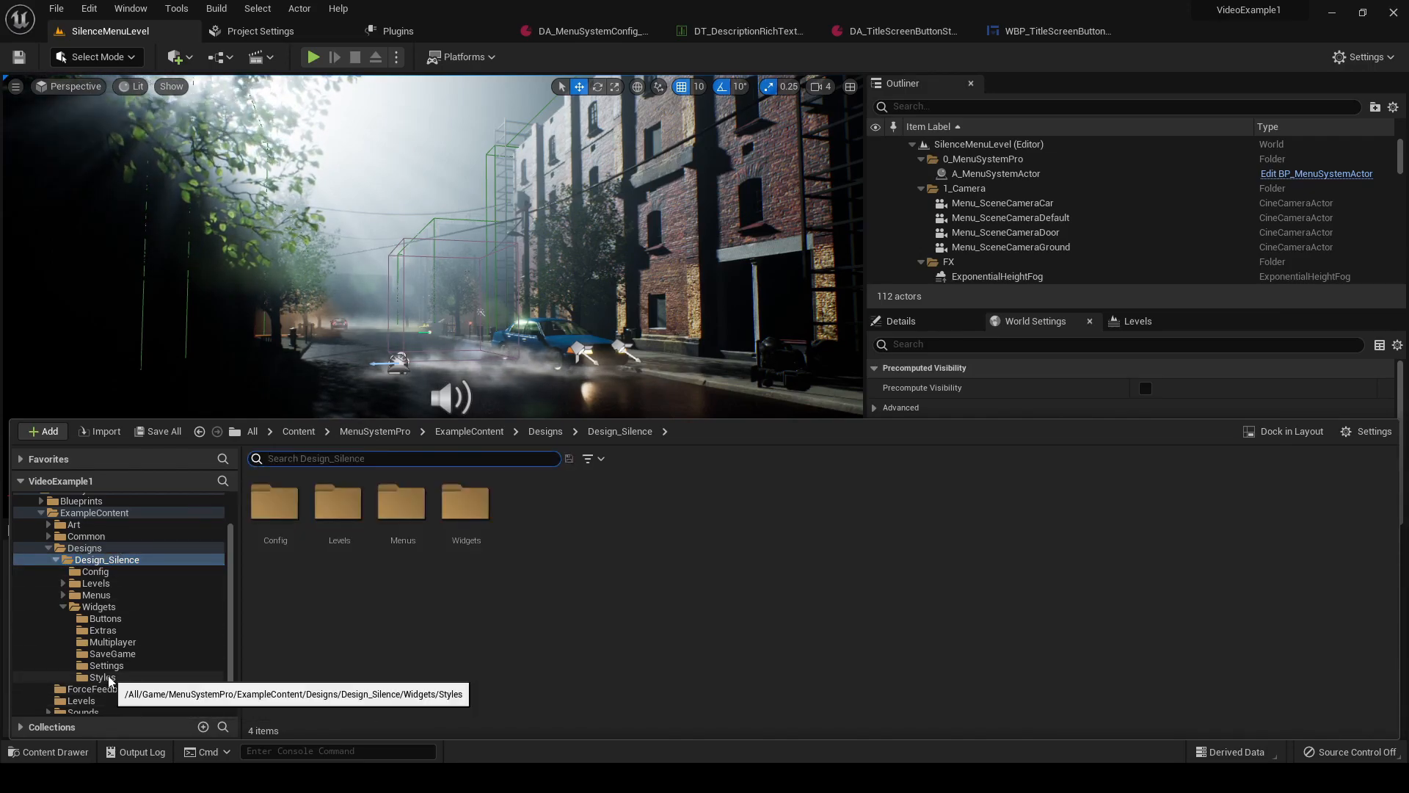
left_click(94, 573)
left_click(96, 563)
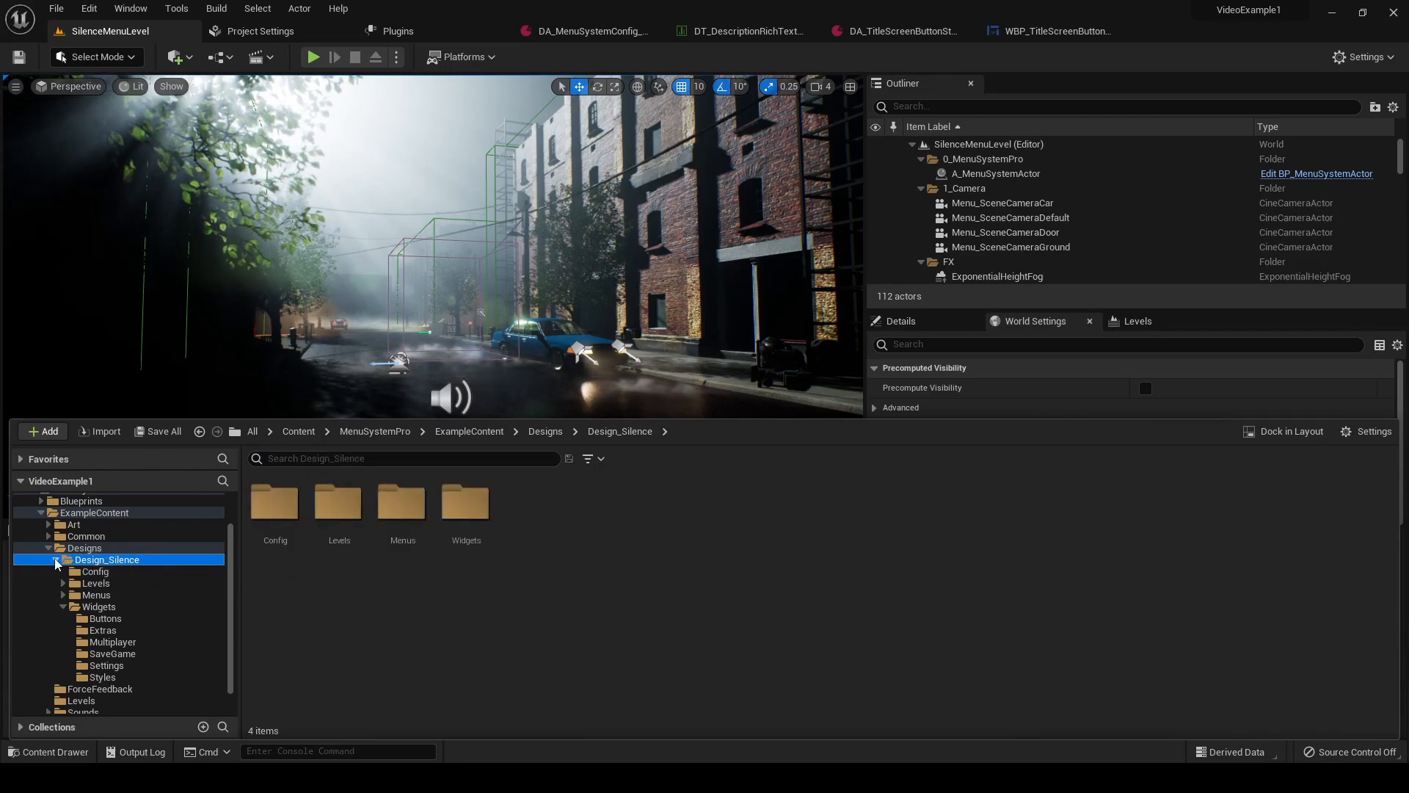
- Rename the Design_Silence folder as Design_VideoExample
left_click(113, 562)
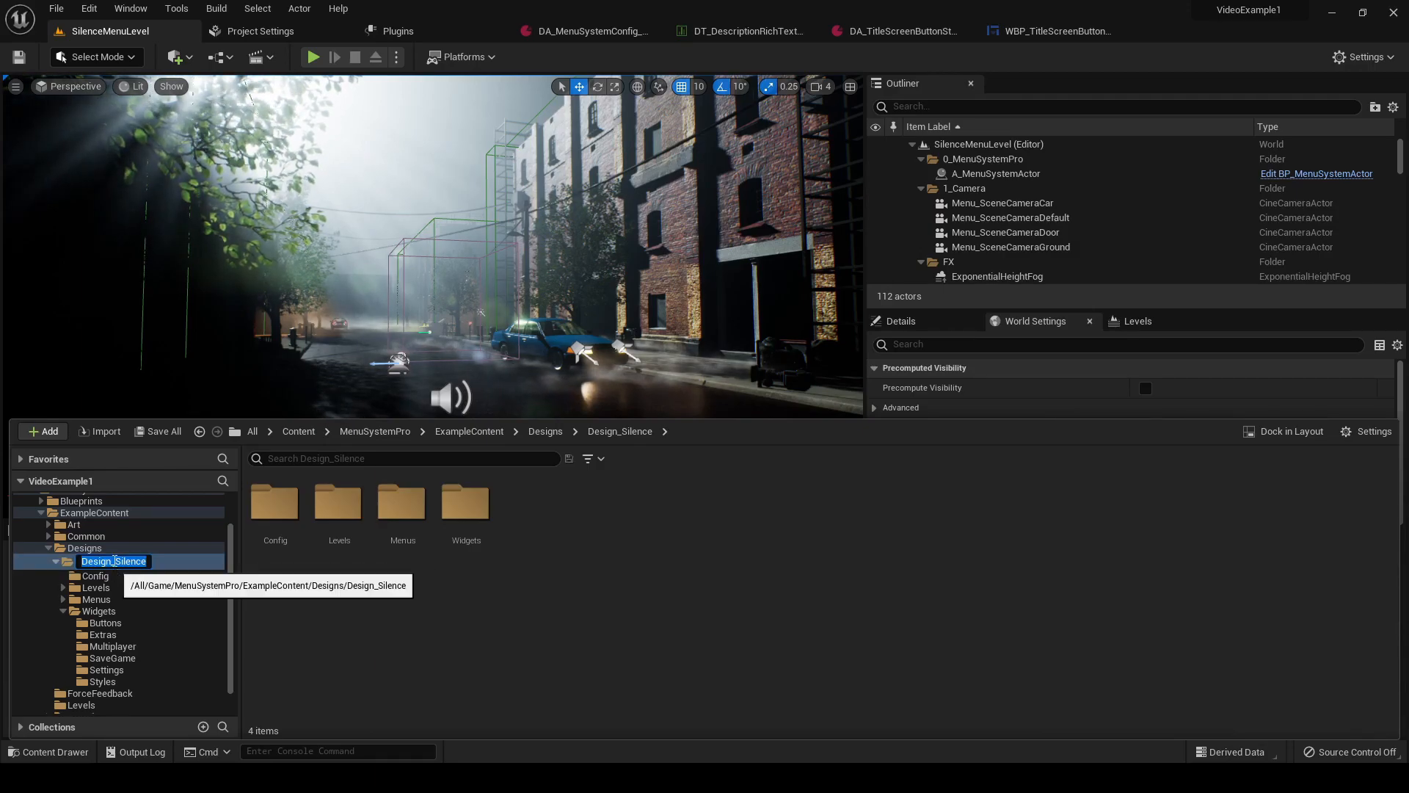
left_click_drag(115, 565, 166, 559)
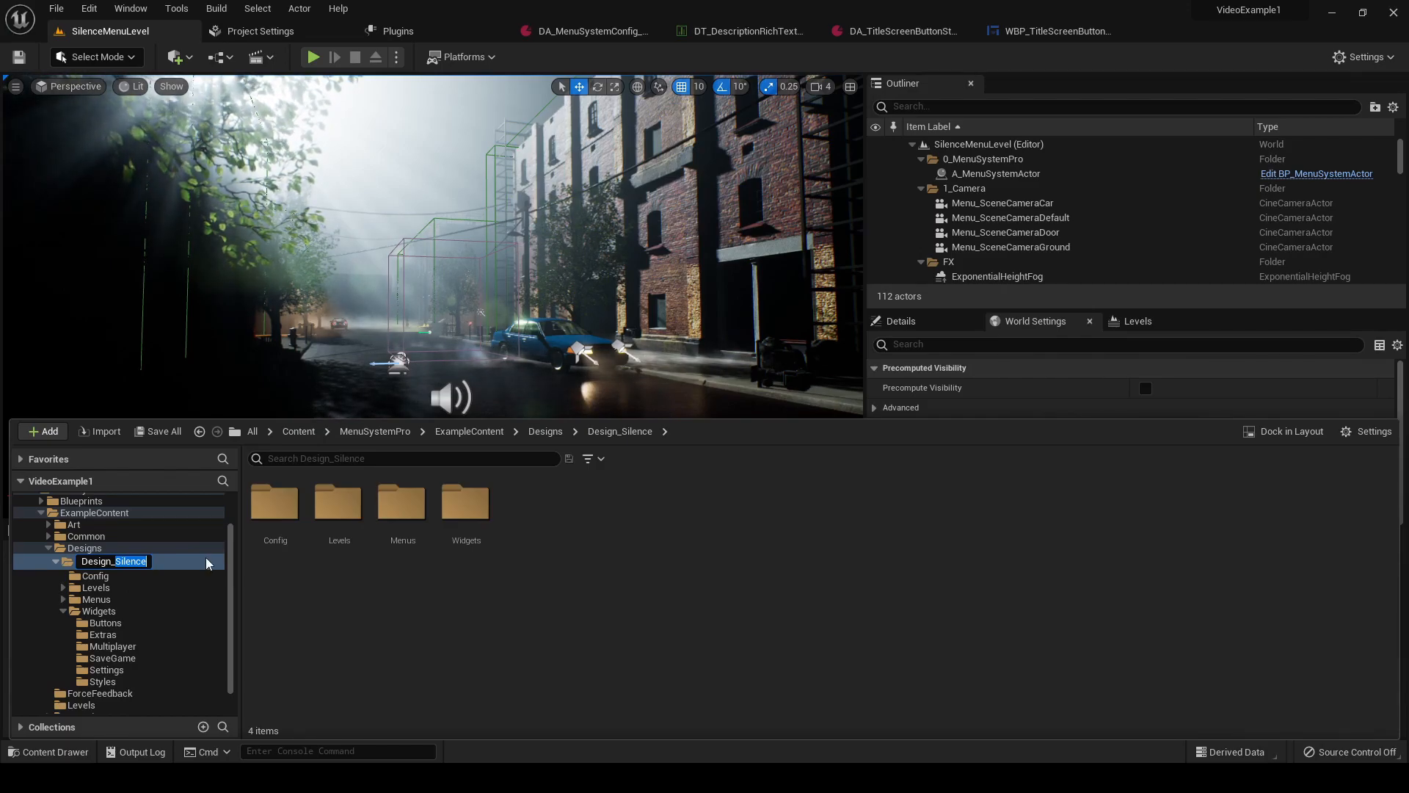
type("VideoExamp")
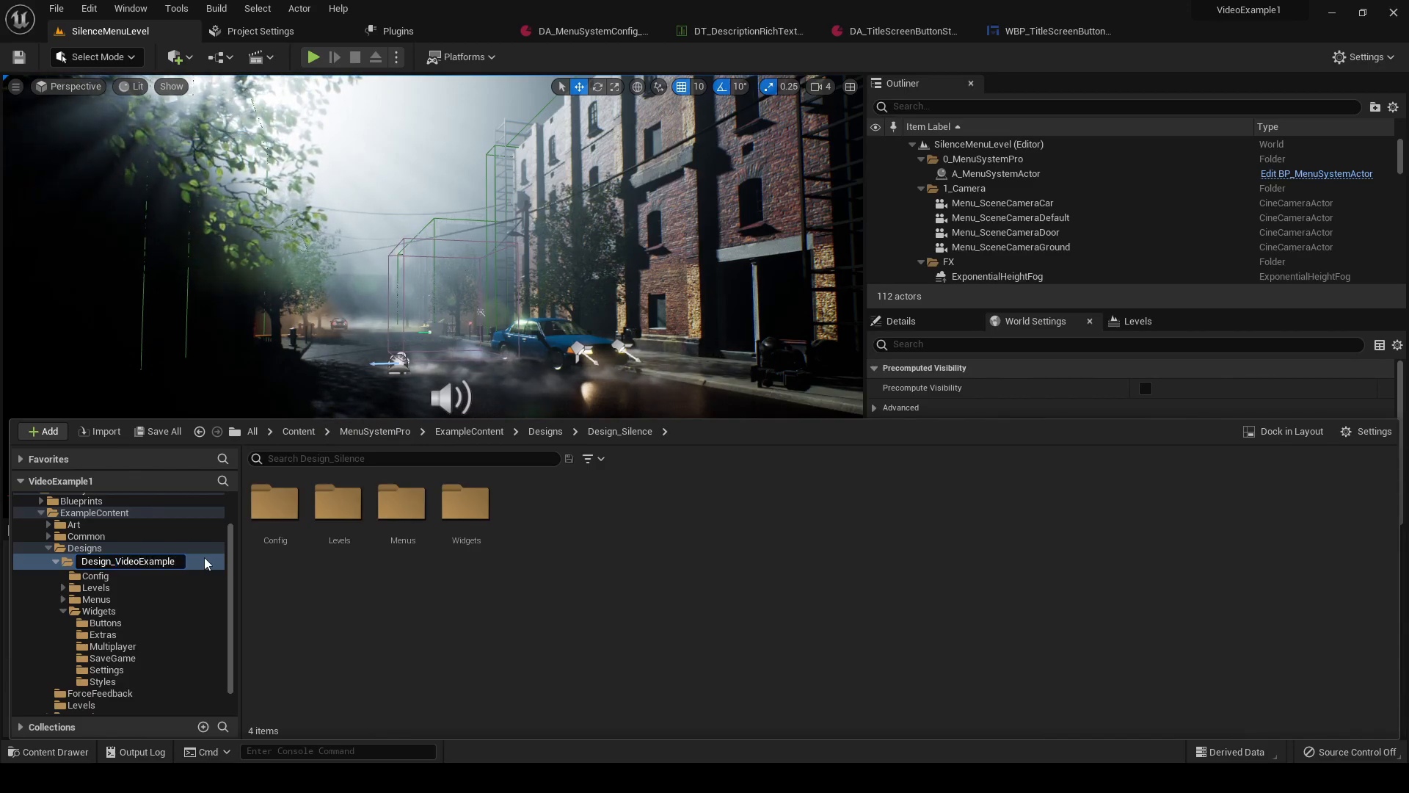
left_click_drag(116, 561, 178, 562)
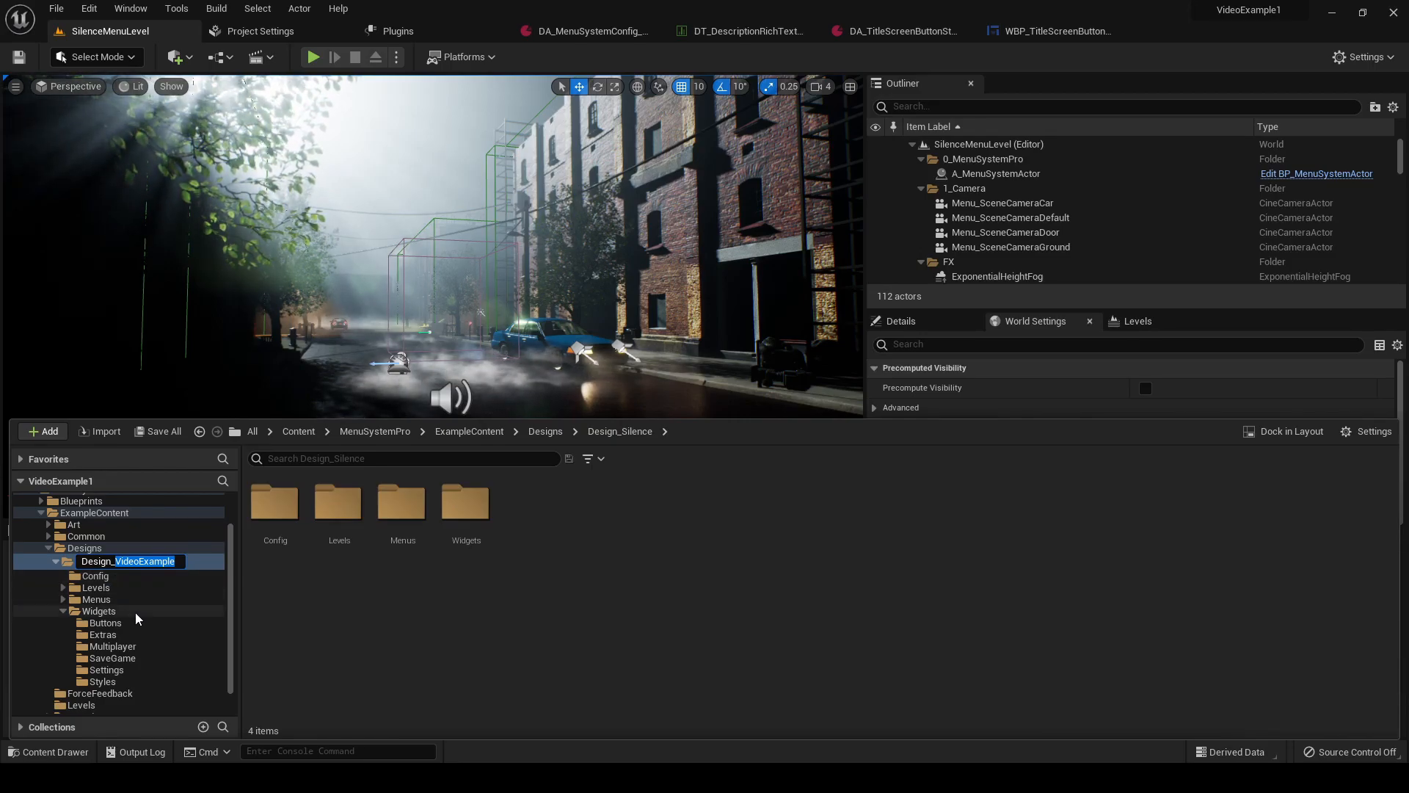
key("Return")
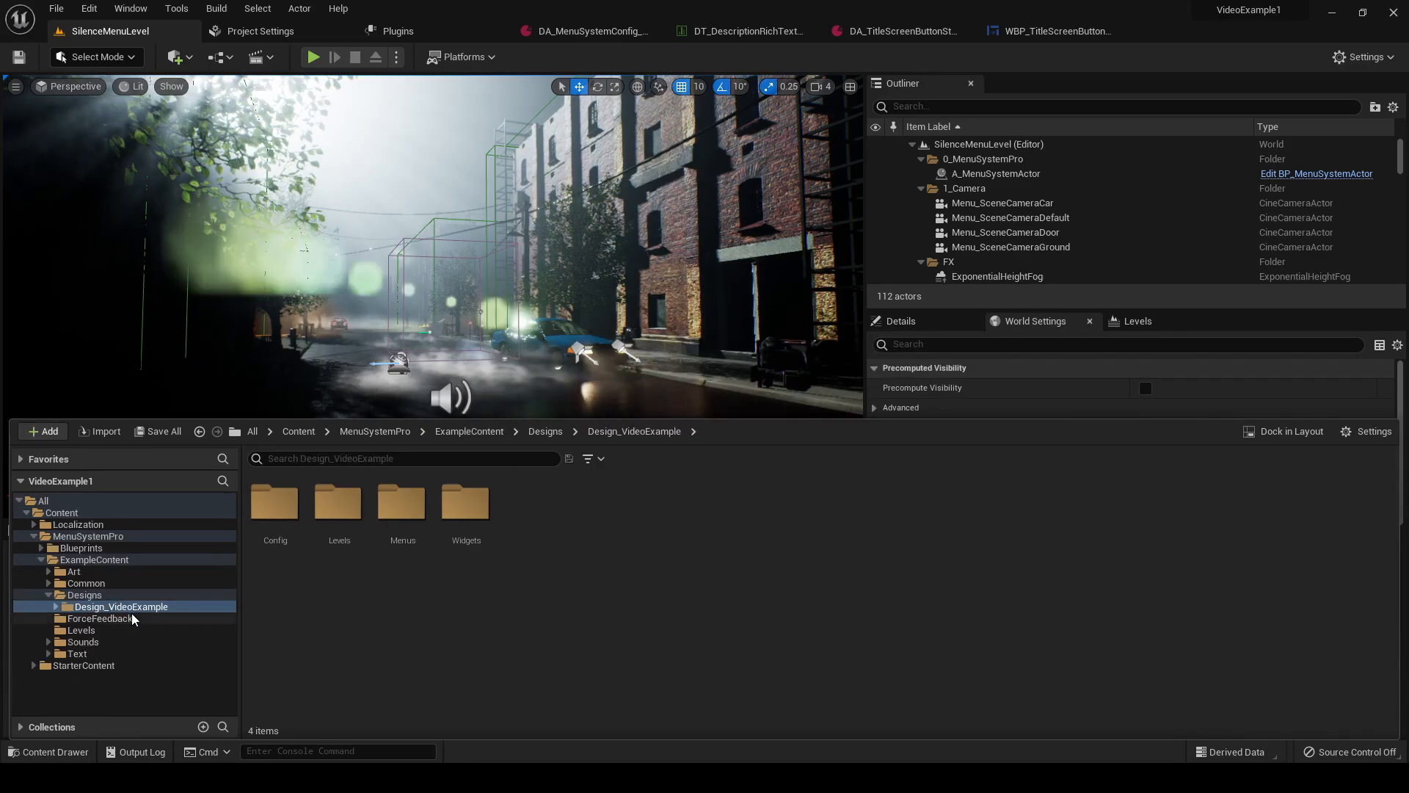
- Expand the Design_VideoExample folder, look at the assets in its Config subfolder, and return to the parent folder
left_click(56, 607)
left_click(55, 608)
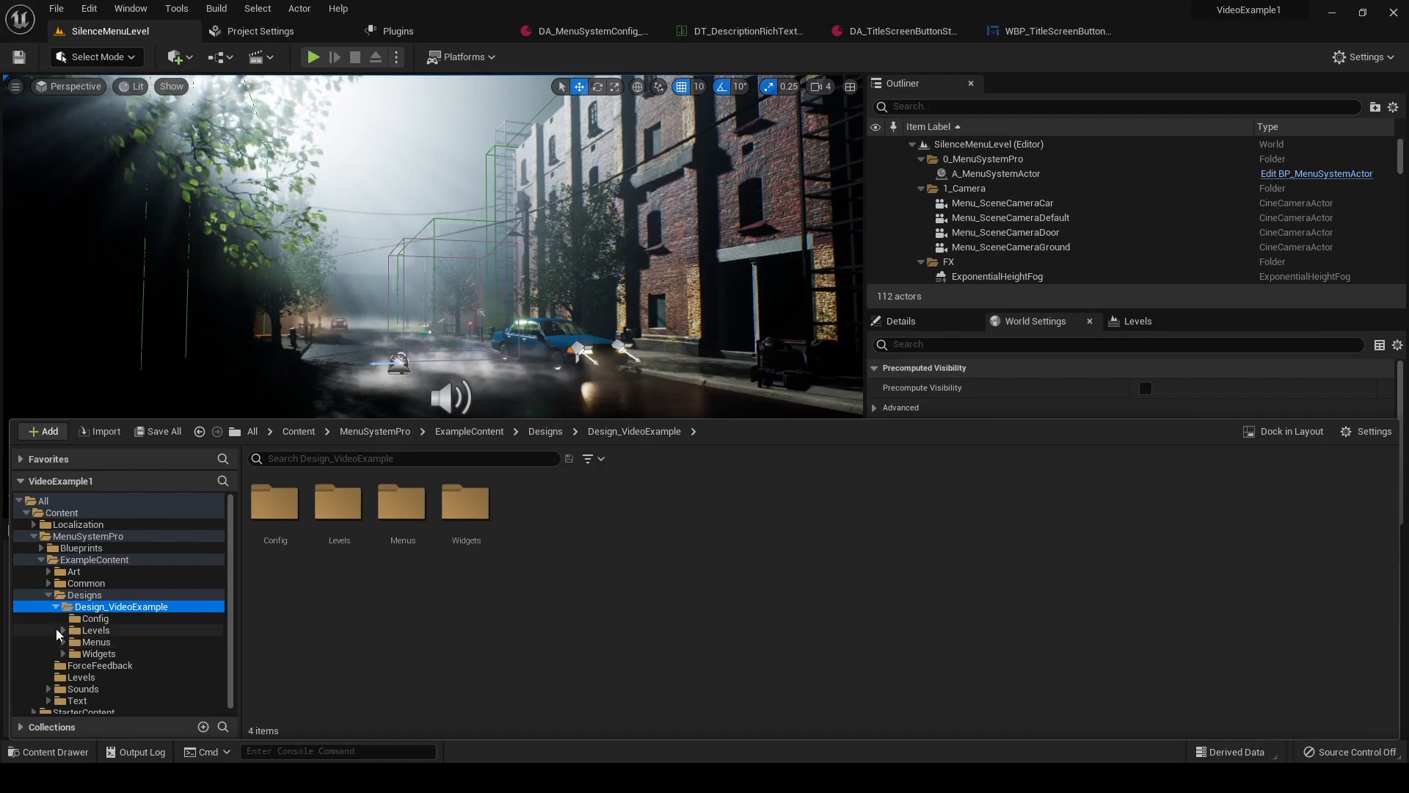
left_click(89, 619)
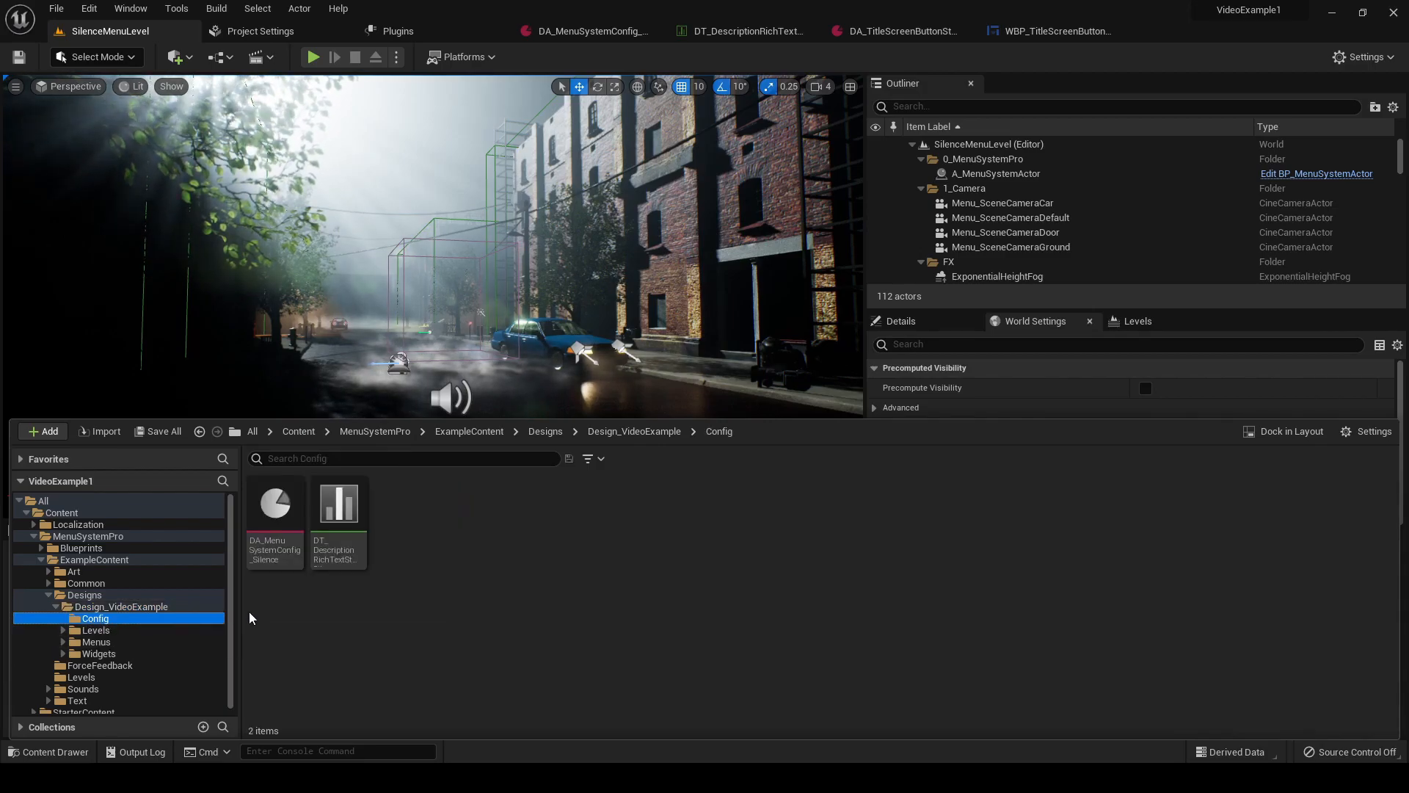
left_click(94, 609)
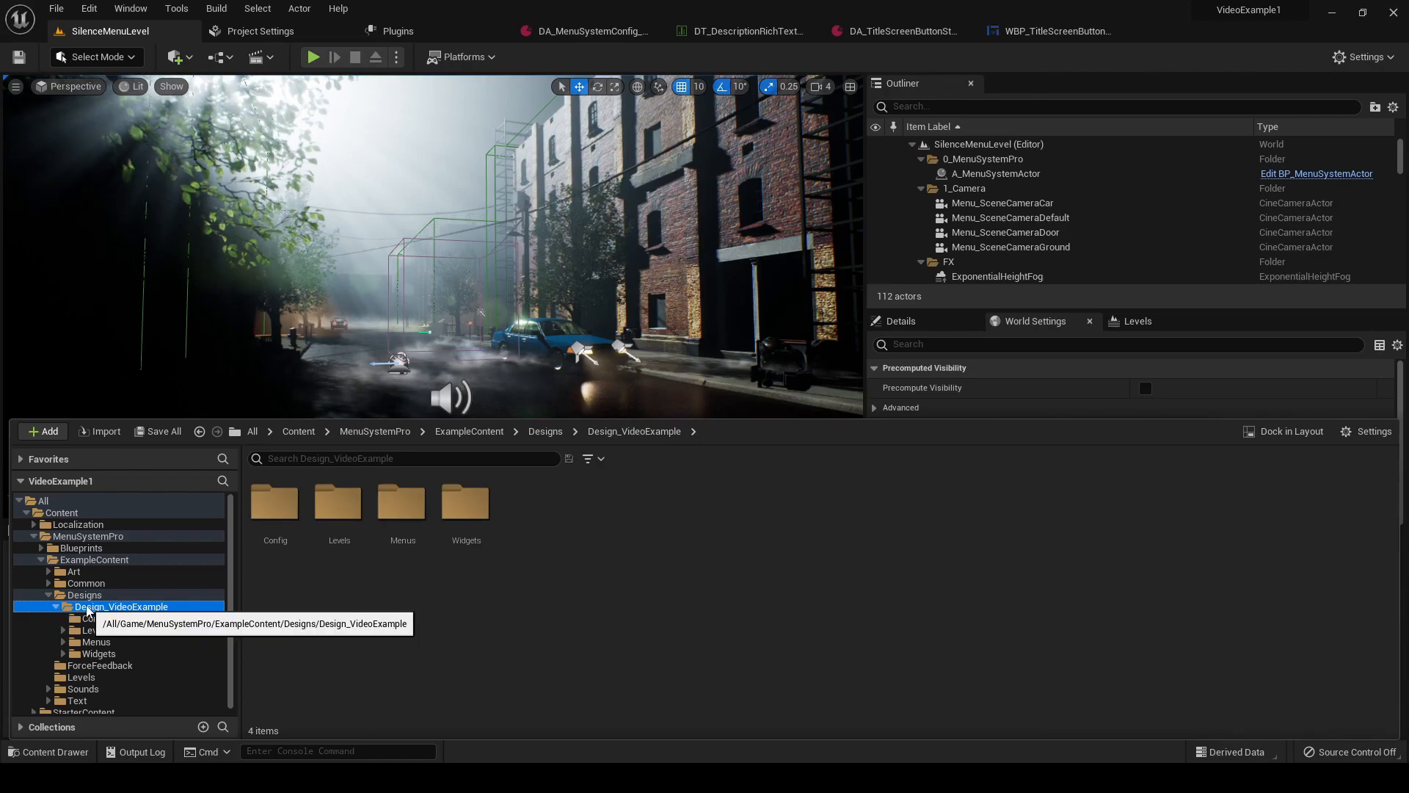
- Search the Design_VideoExample folder for assets containing "_Silence" and look over them
left_click(325, 458)
type("_")
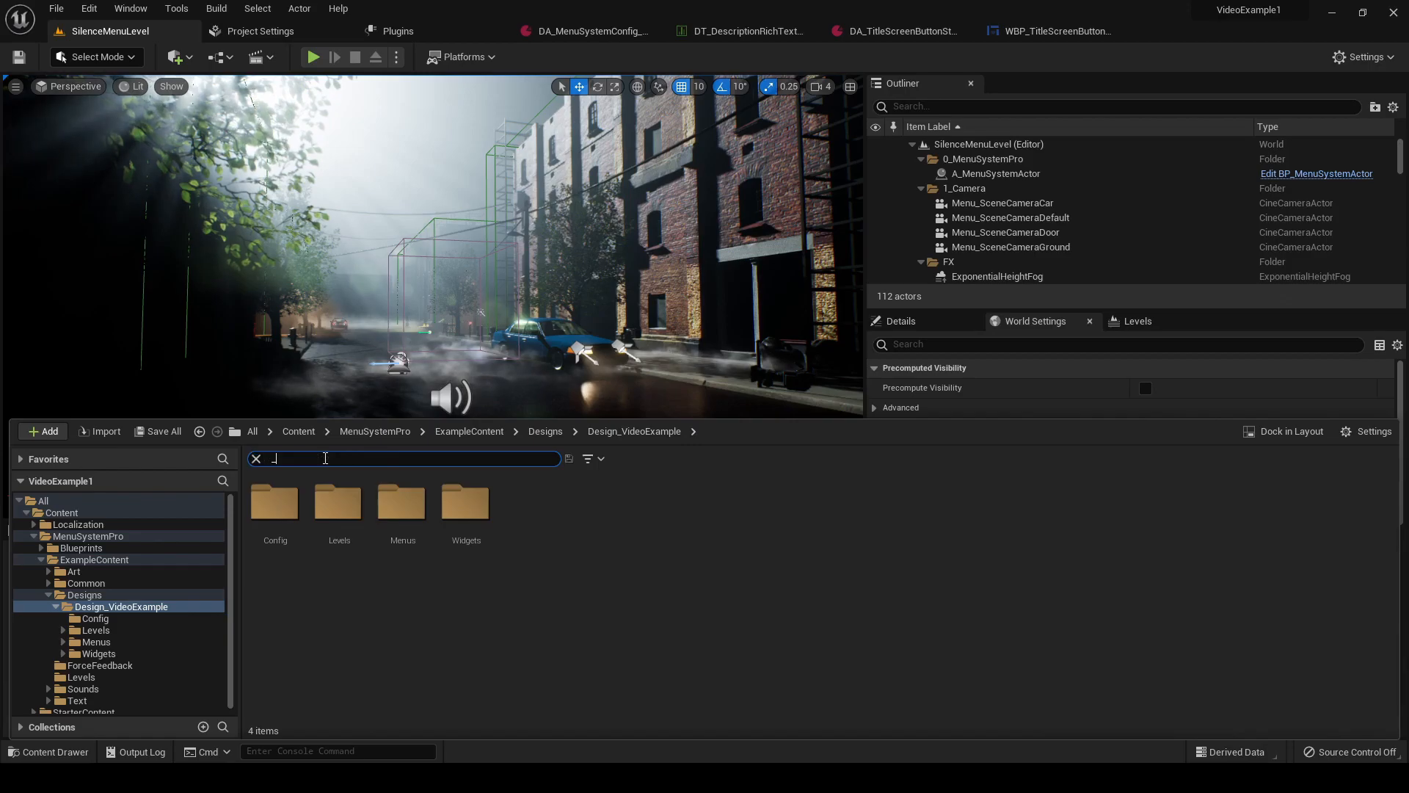
type("Silence")
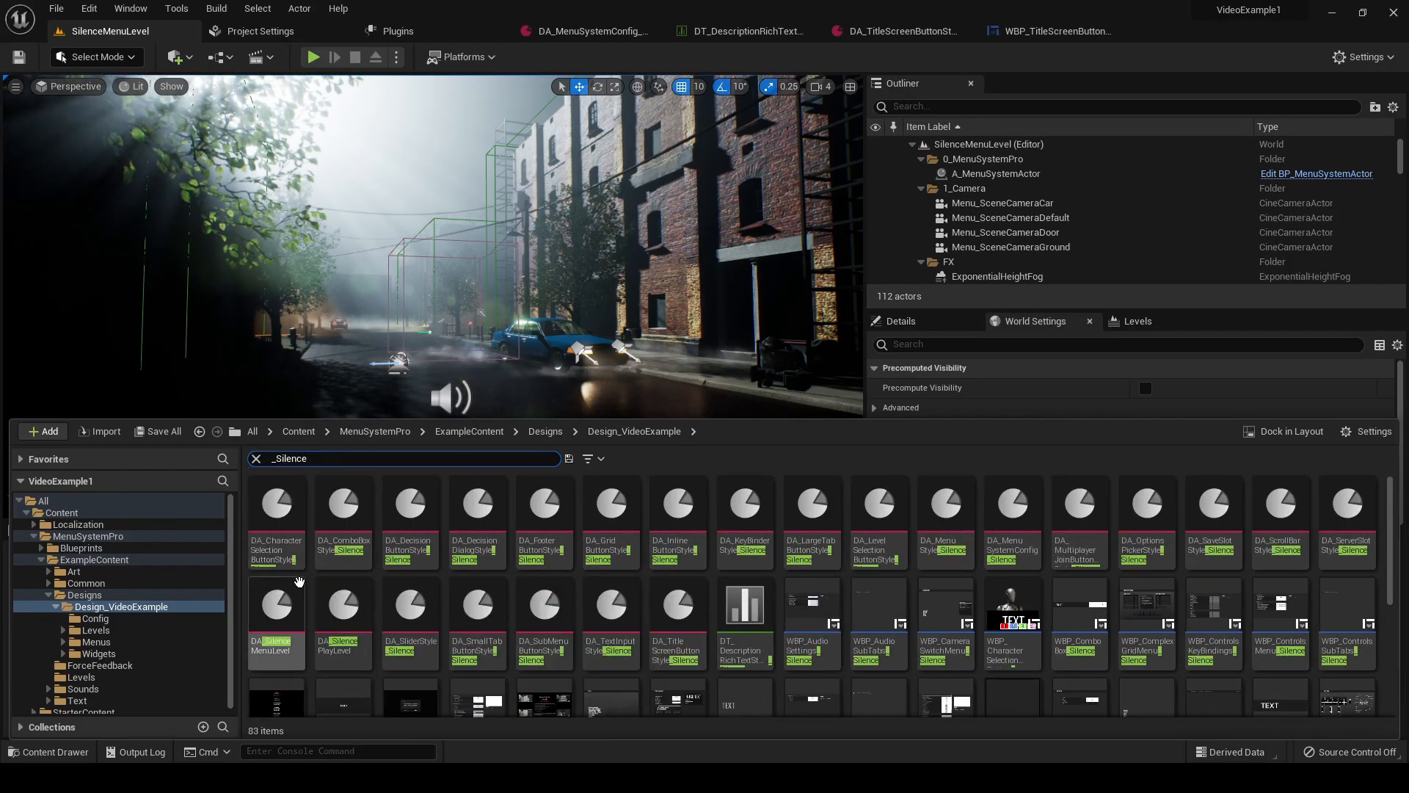
scroll(362, 612, "down", 1)
scroll(375, 617, "up", 1)
- Rename the DA_CharacterSelectionButtonStyle_Silence data asset, replacing its Silence suffix with VideoExample
left_click(285, 560)
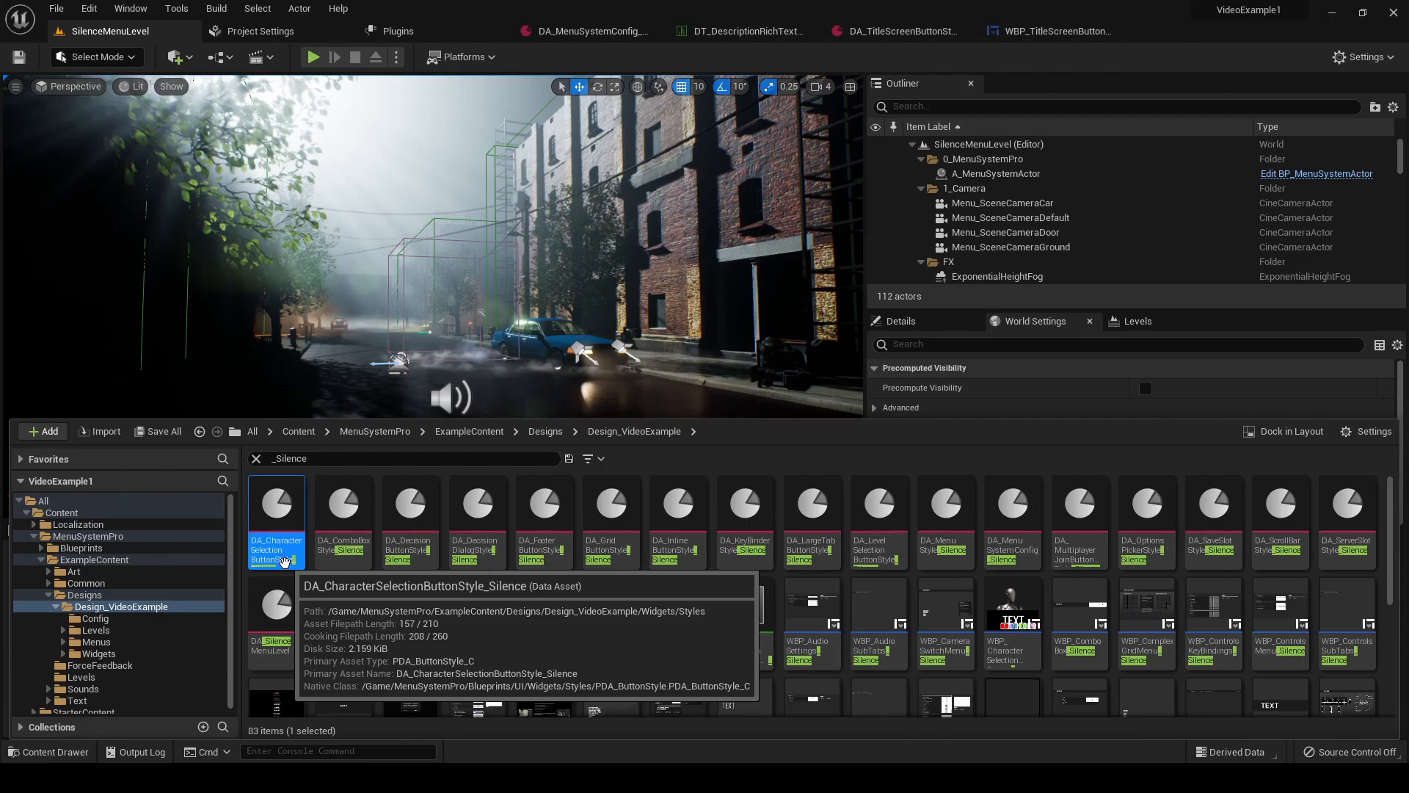
left_click(285, 559)
left_click(272, 545)
left_click_drag(272, 545, 302, 546)
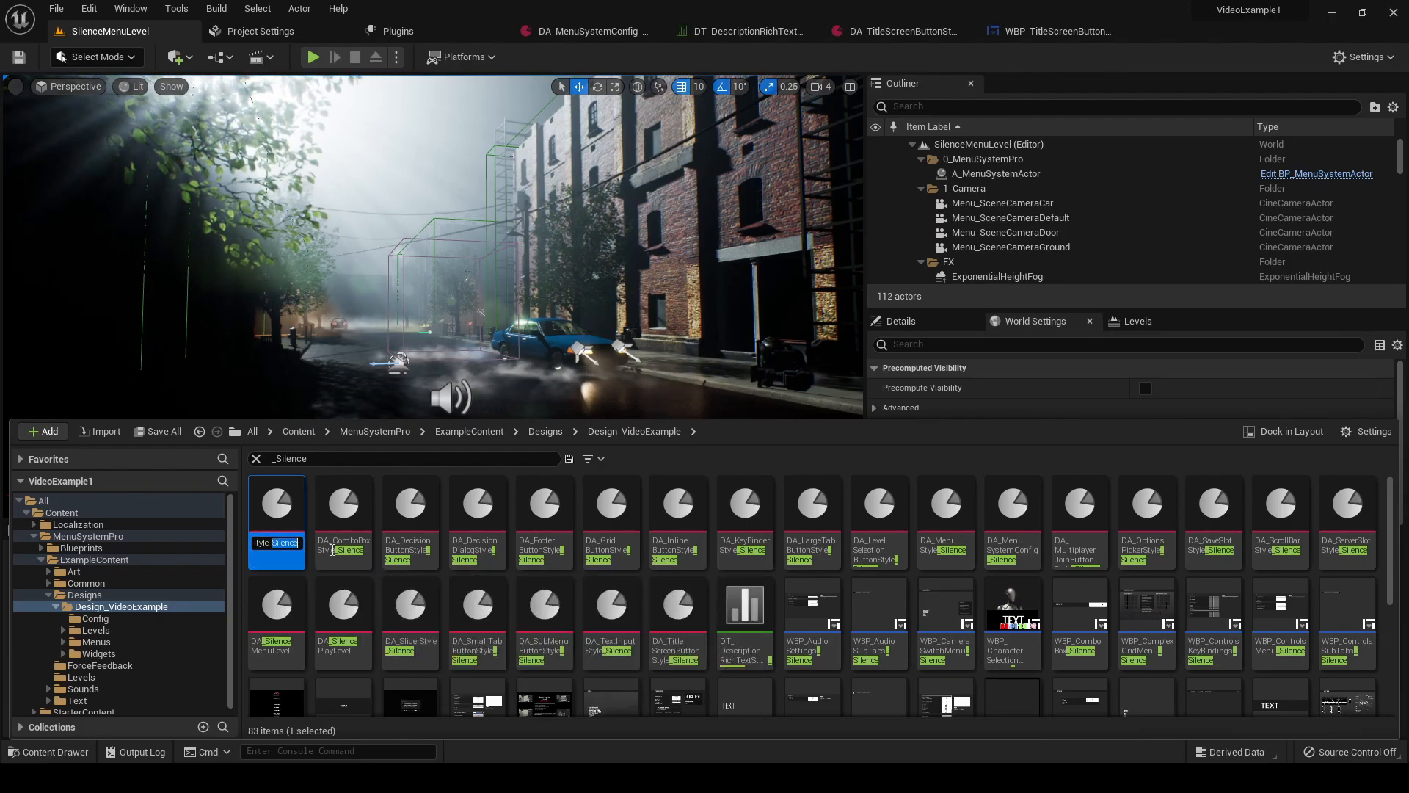
type("_VideoExample")
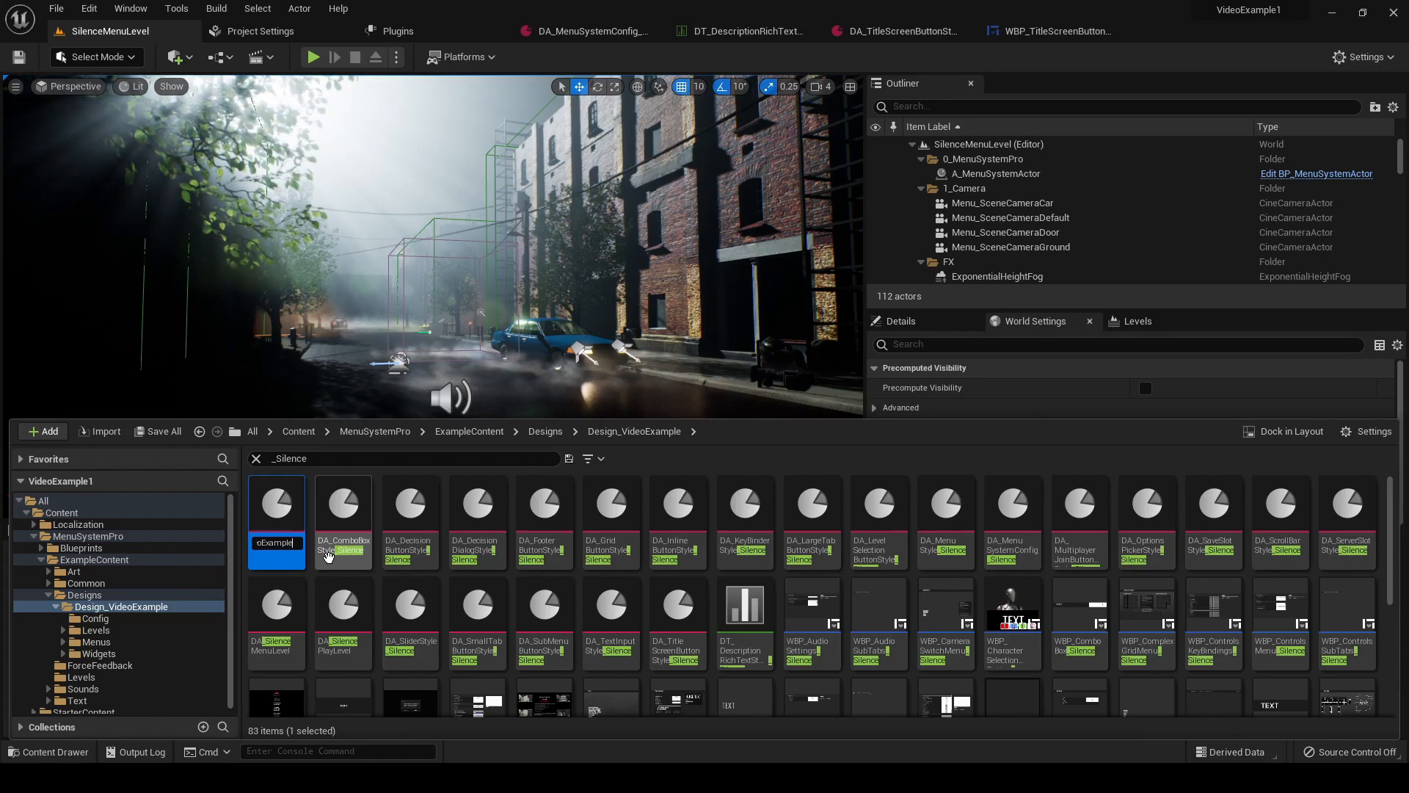
key("Return")
- Rename DA_ComboBoxStyle_Silence so that its suffix is VideoExample in place of Silence
left_click(281, 551)
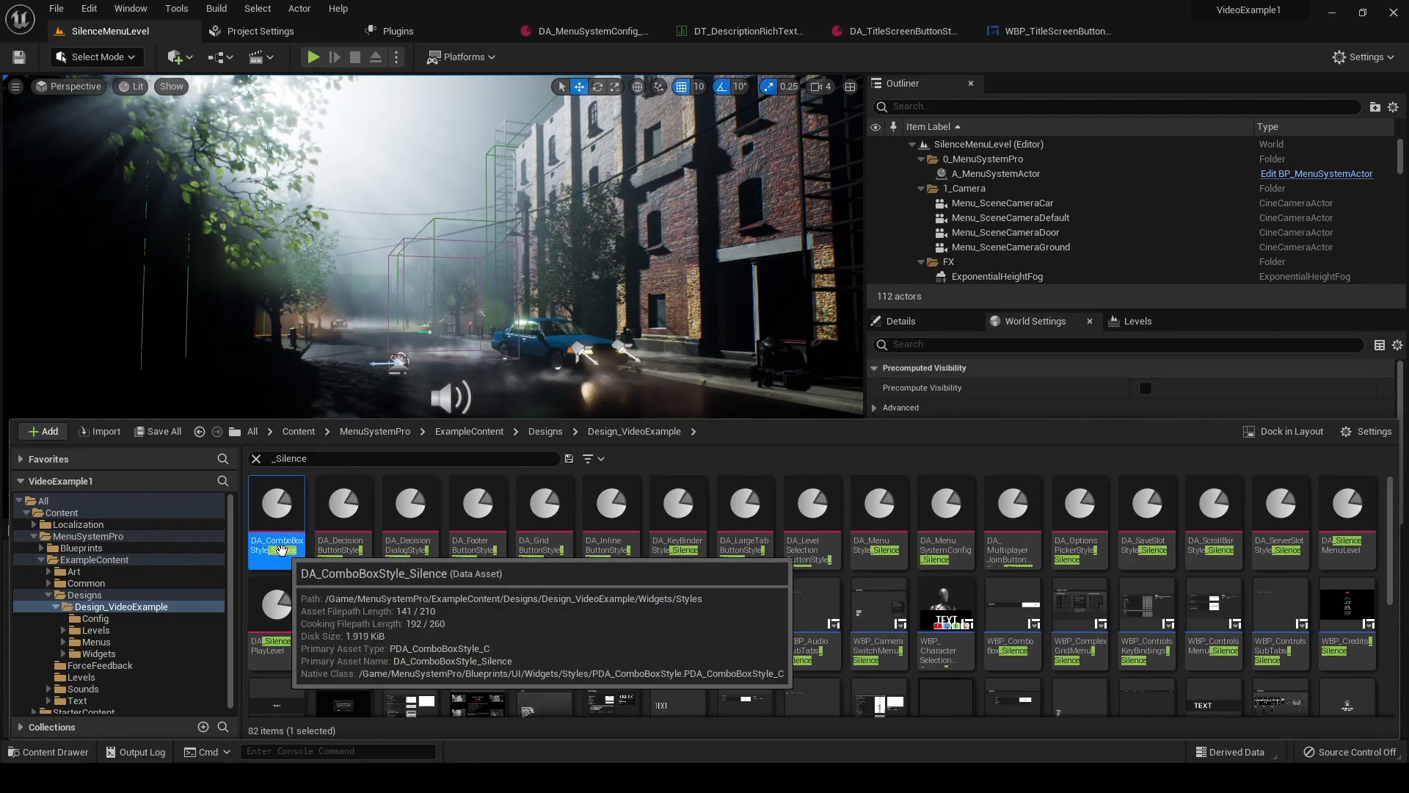
left_click(281, 550)
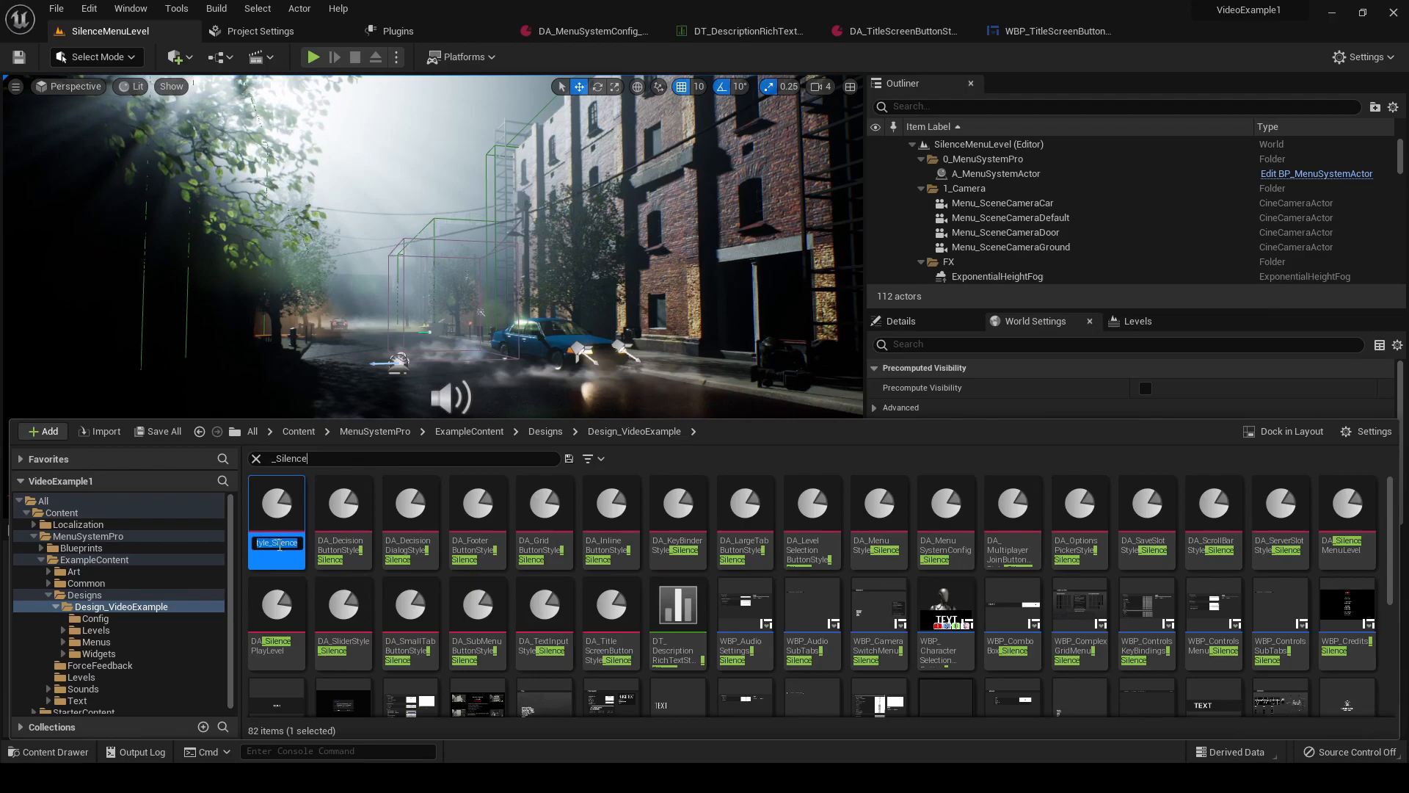
left_click_drag(283, 544, 328, 544)
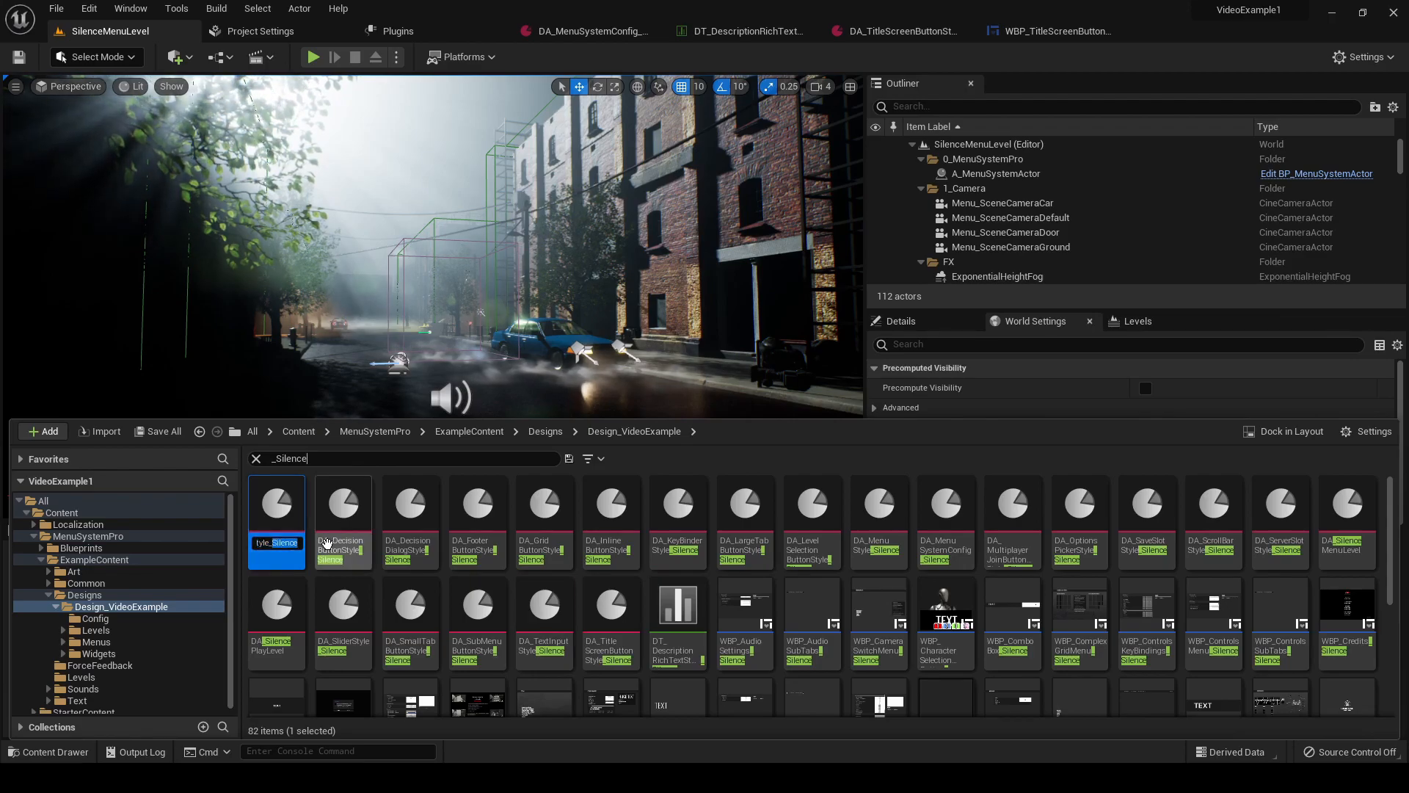
key("ctrl+v")
key("Return")
- Rename DA_DecisionButtonStyle_Silence as DA_DecisionButtonStyle_VideoExample
left_click(281, 547)
left_click(283, 546)
left_click_drag(273, 545, 303, 545)
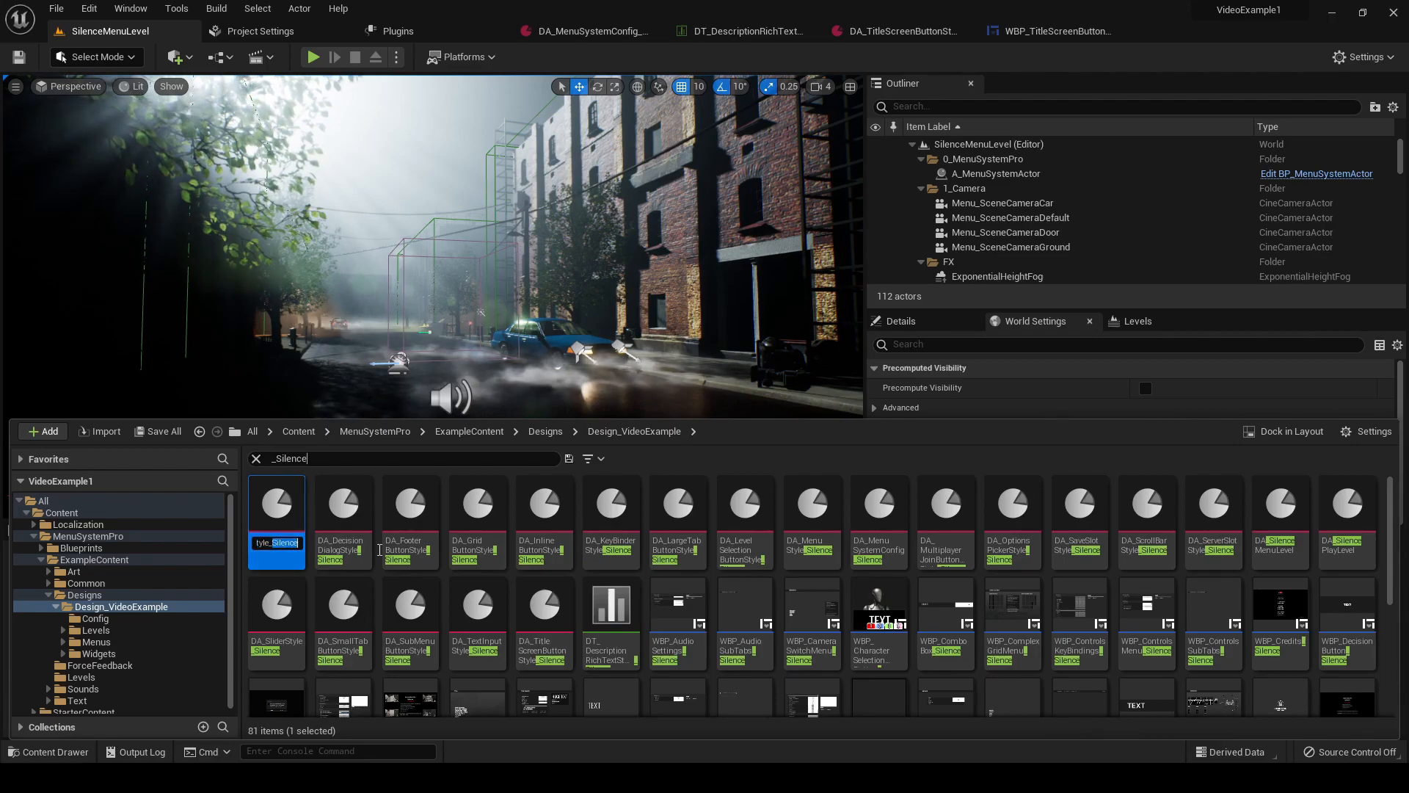
type("VideoExample")
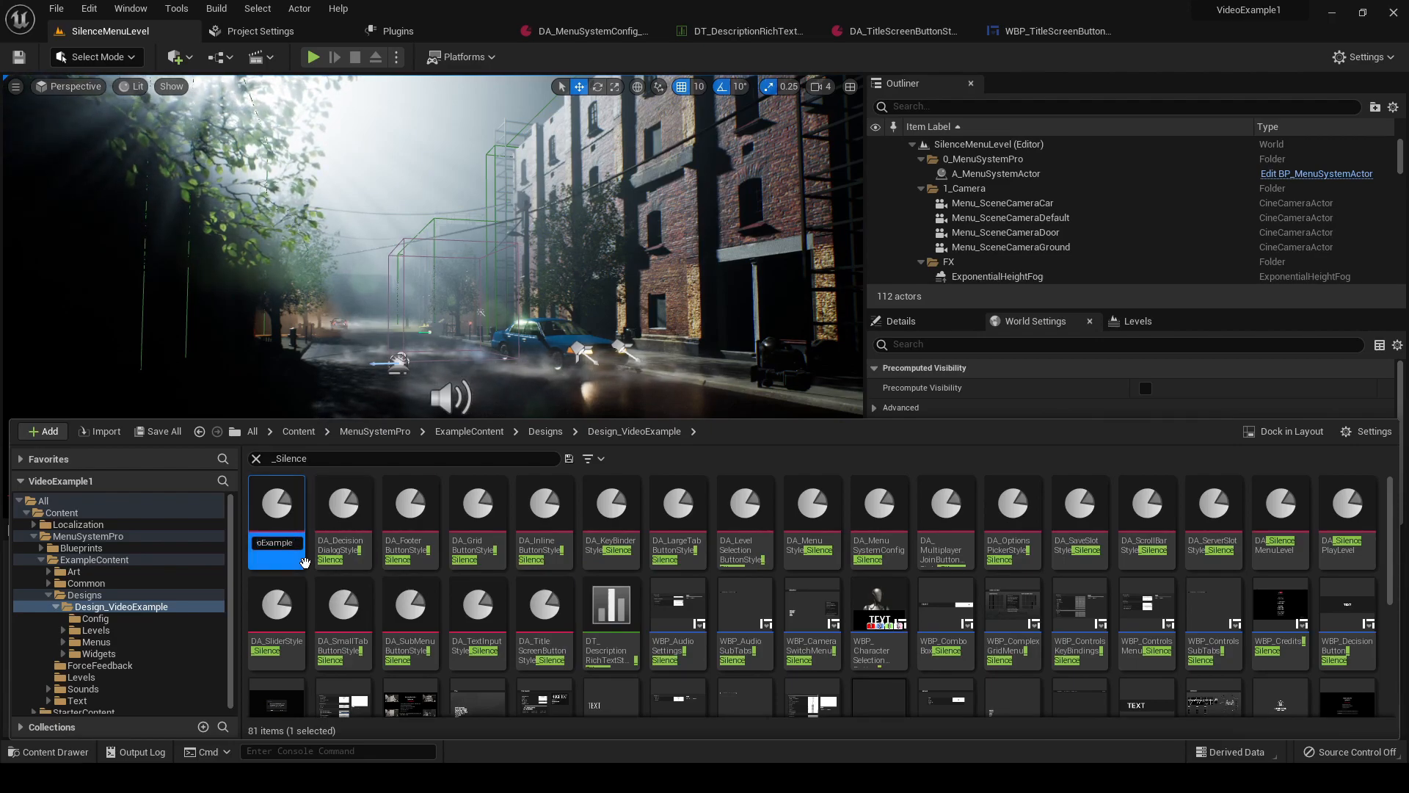
key("Return")
- Rename DA_DecisionDialogStyle_Silence as DA_DecisionDialogStyle_VideoExample
left_click(273, 560)
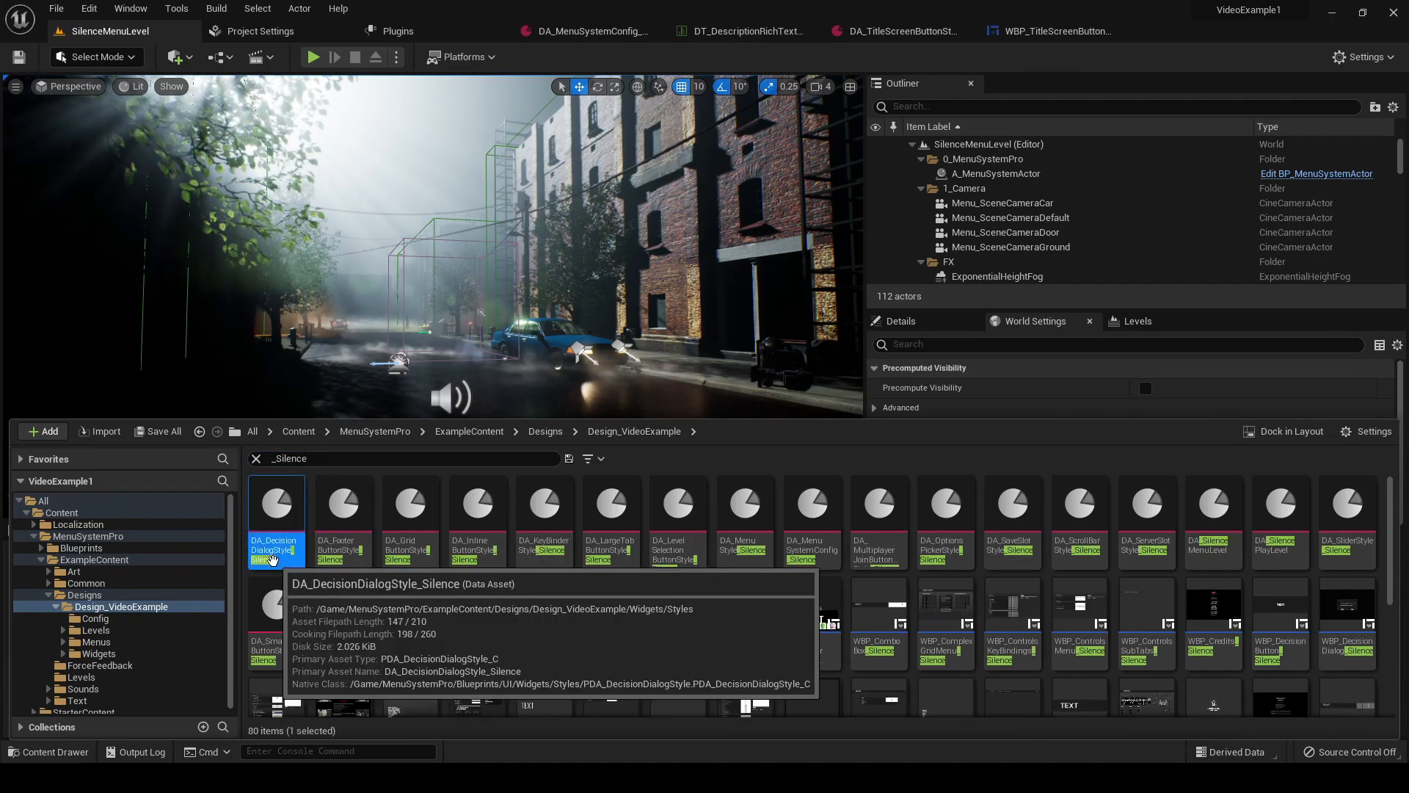
left_click(284, 548)
left_click_drag(275, 545, 309, 544)
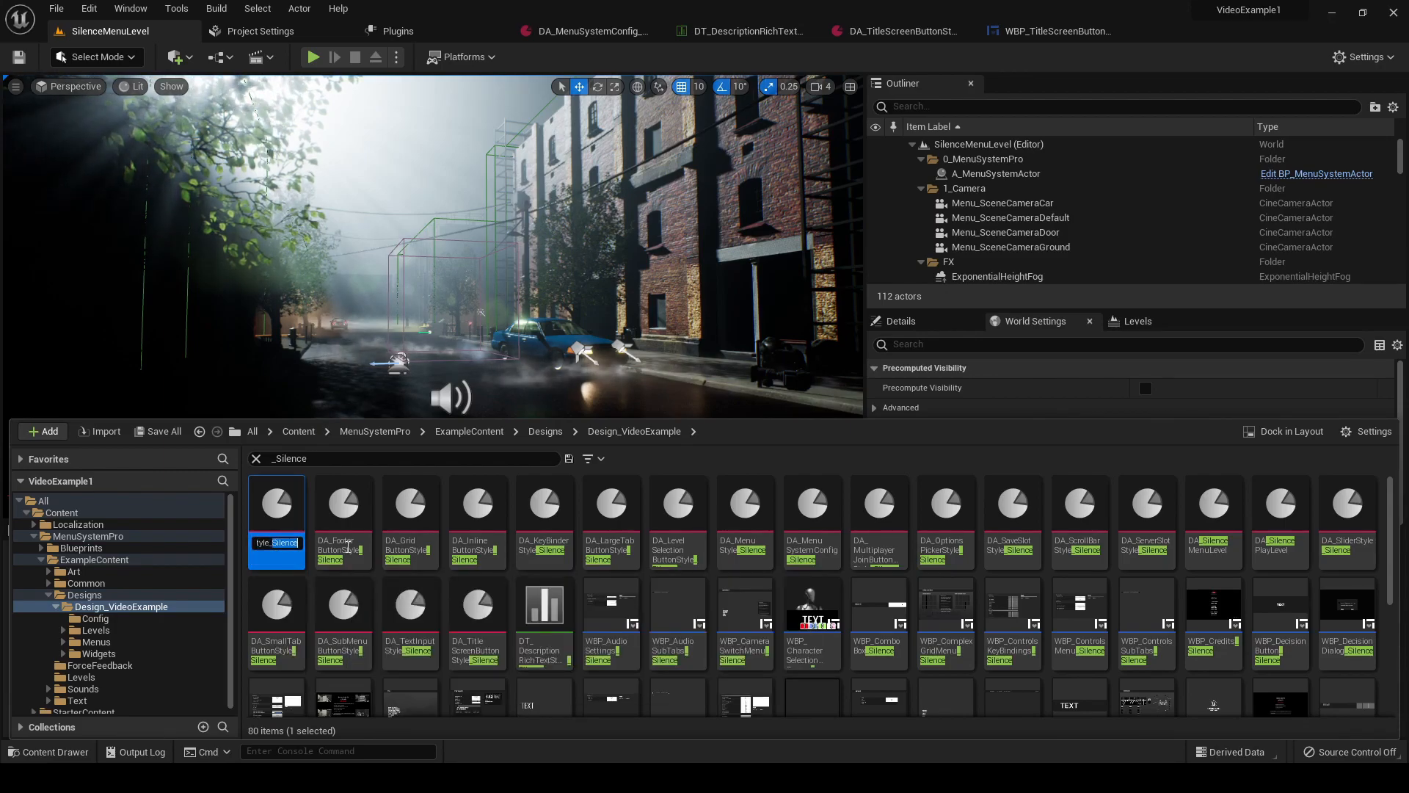
type("VideoExample")
key("Return")
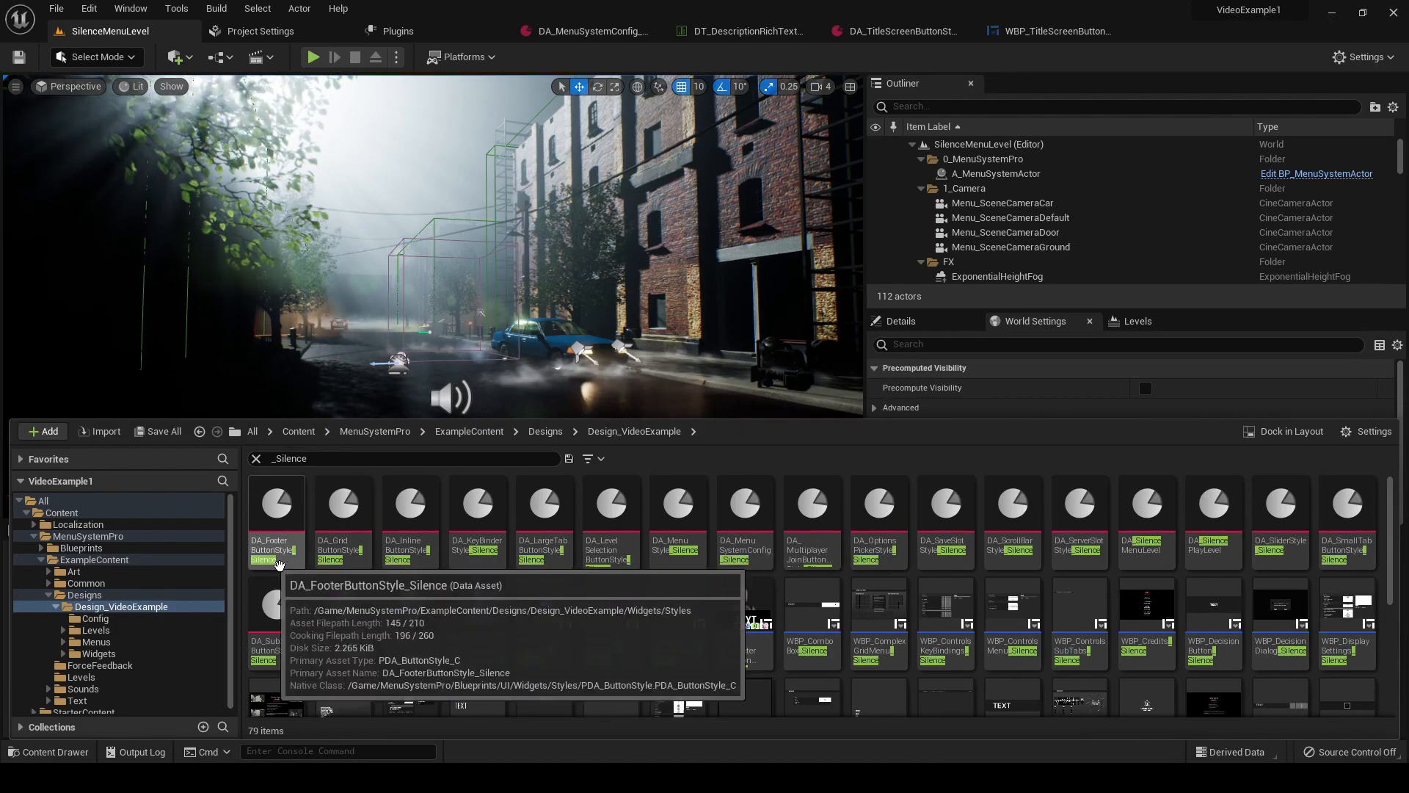
- Clear the "_Silence" asset search and collapse the Design_VideoExample folder in the folder tree
scroll(827, 696, "down", 5)
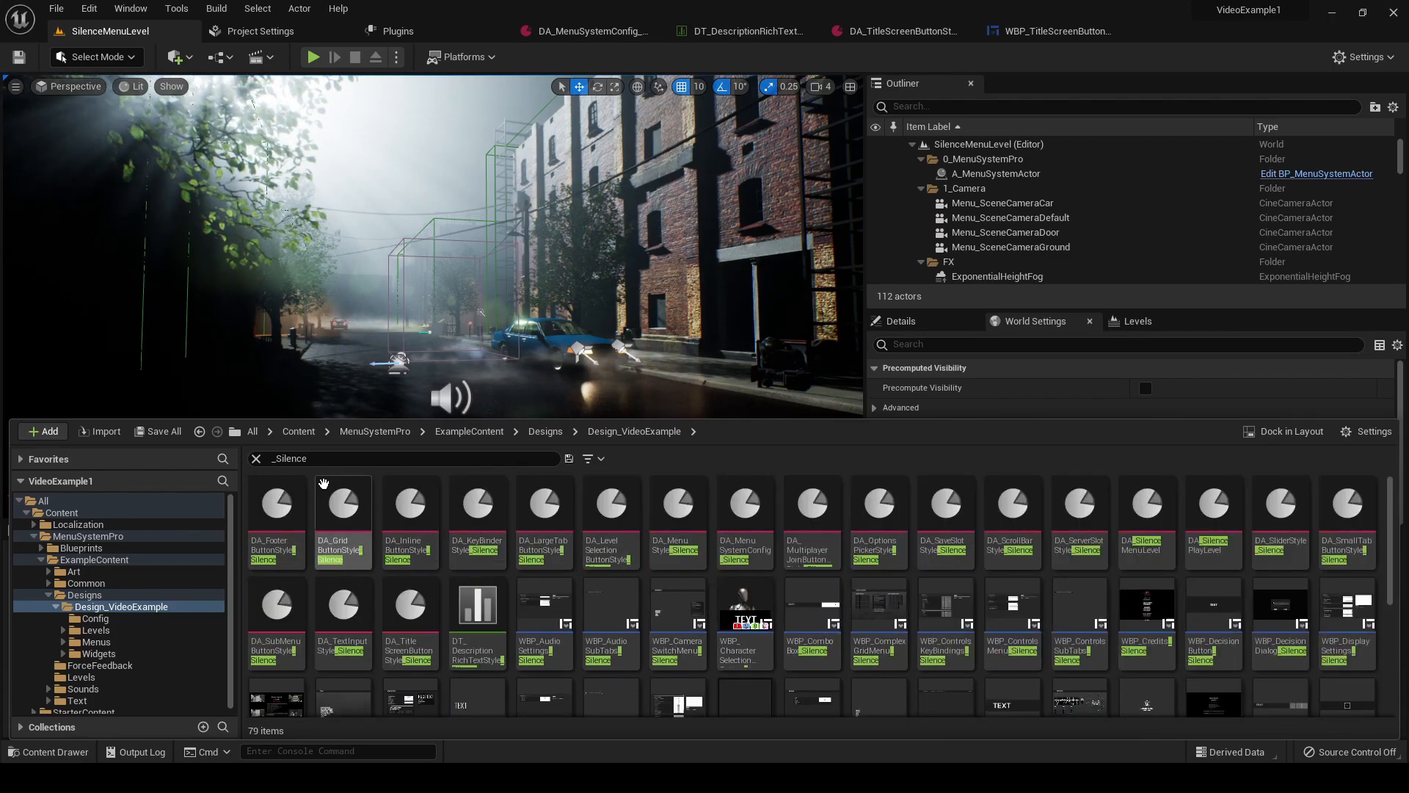
left_click(256, 459)
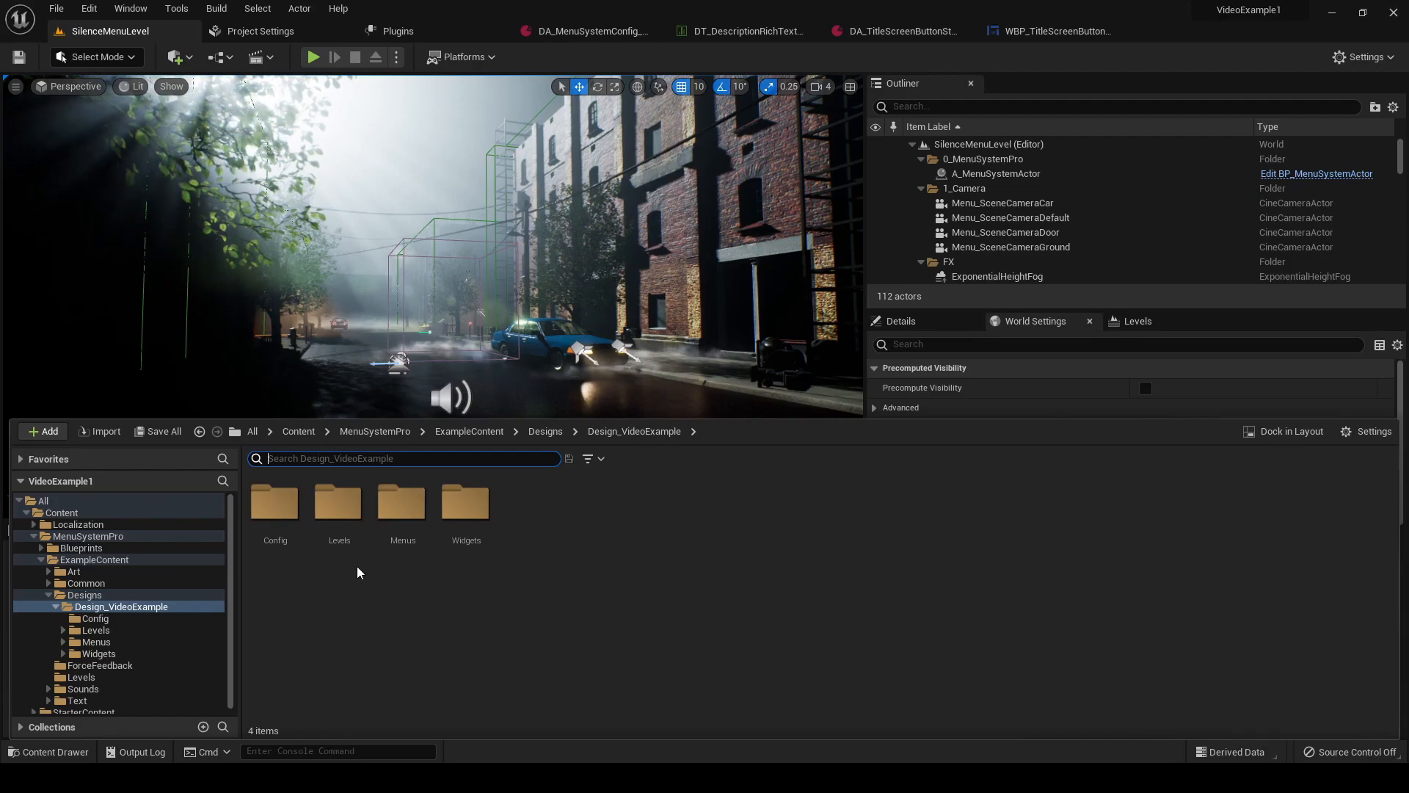
left_click(55, 607)
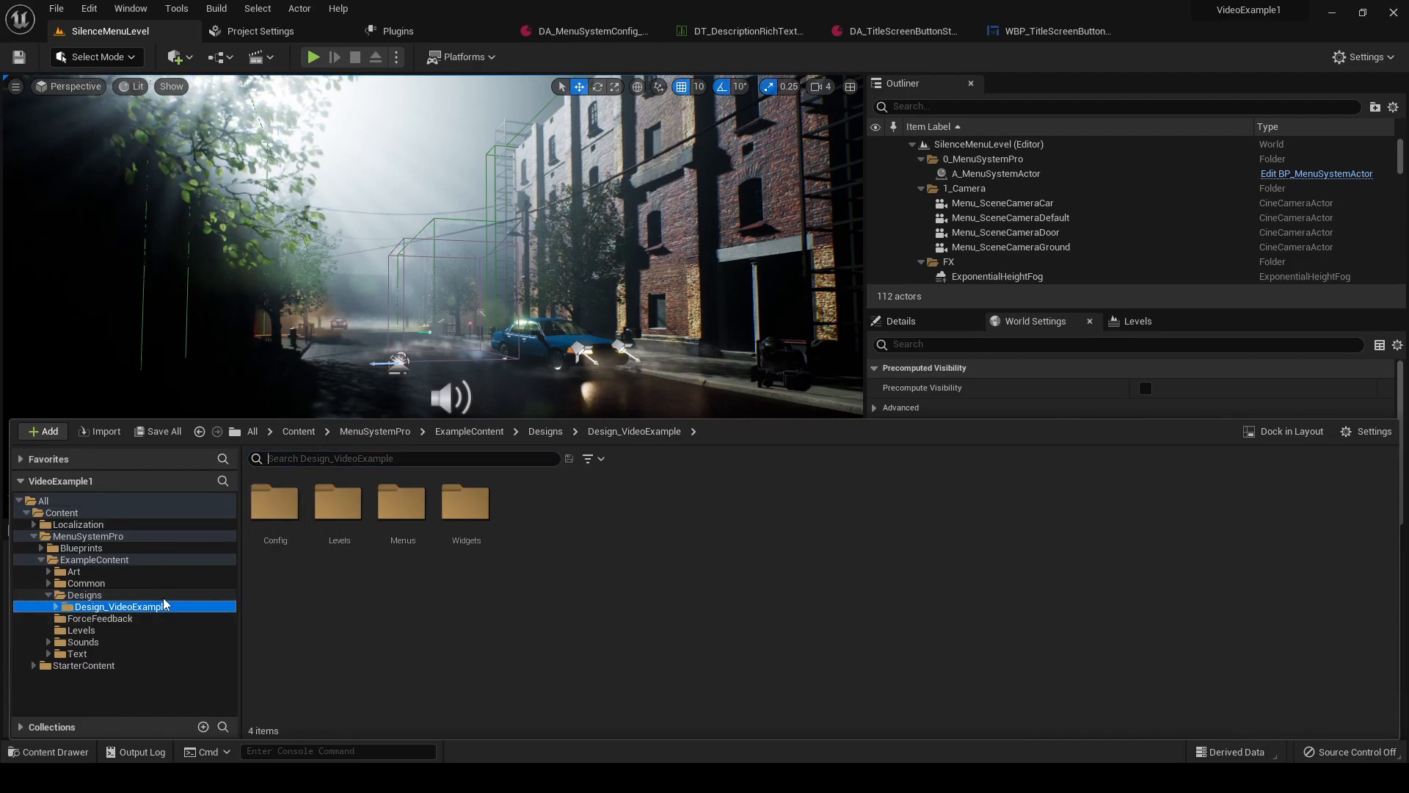